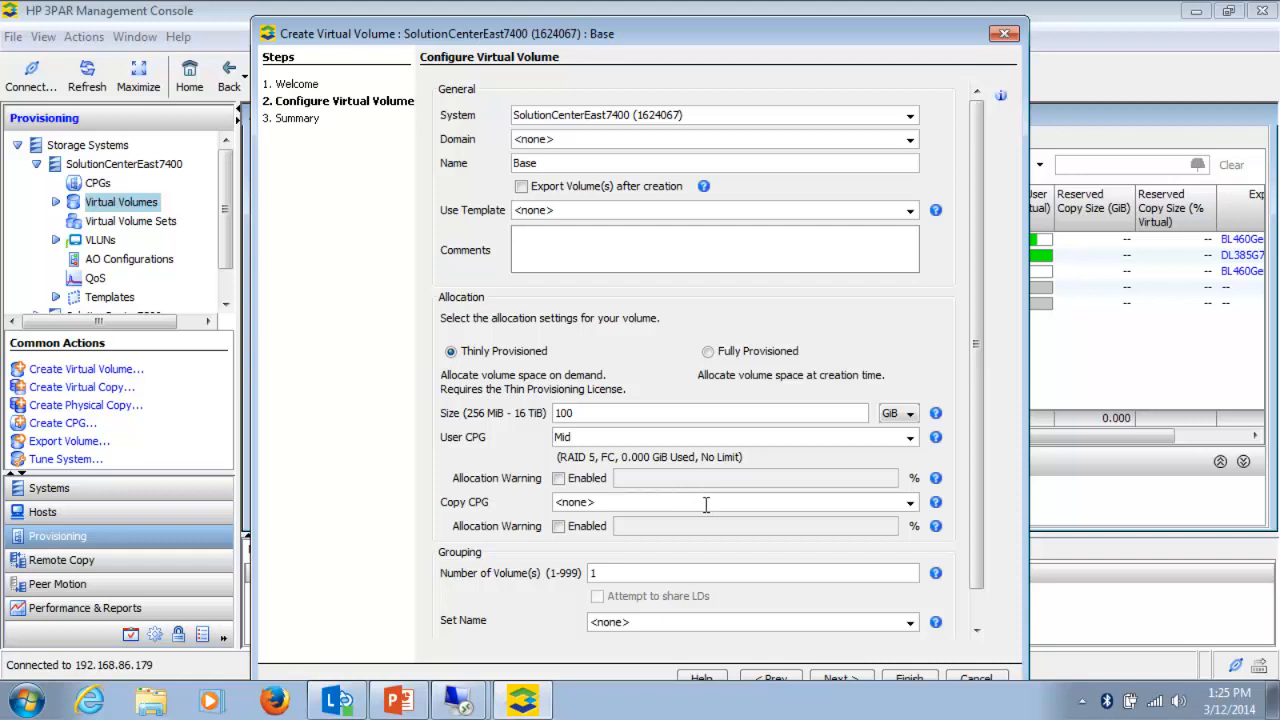
Set the Copy CPG to Fast and finish creating the thinly provisioned 100 GiB virtual volume Base.
{"action": "left_click", "coordinate": [912, 501]}
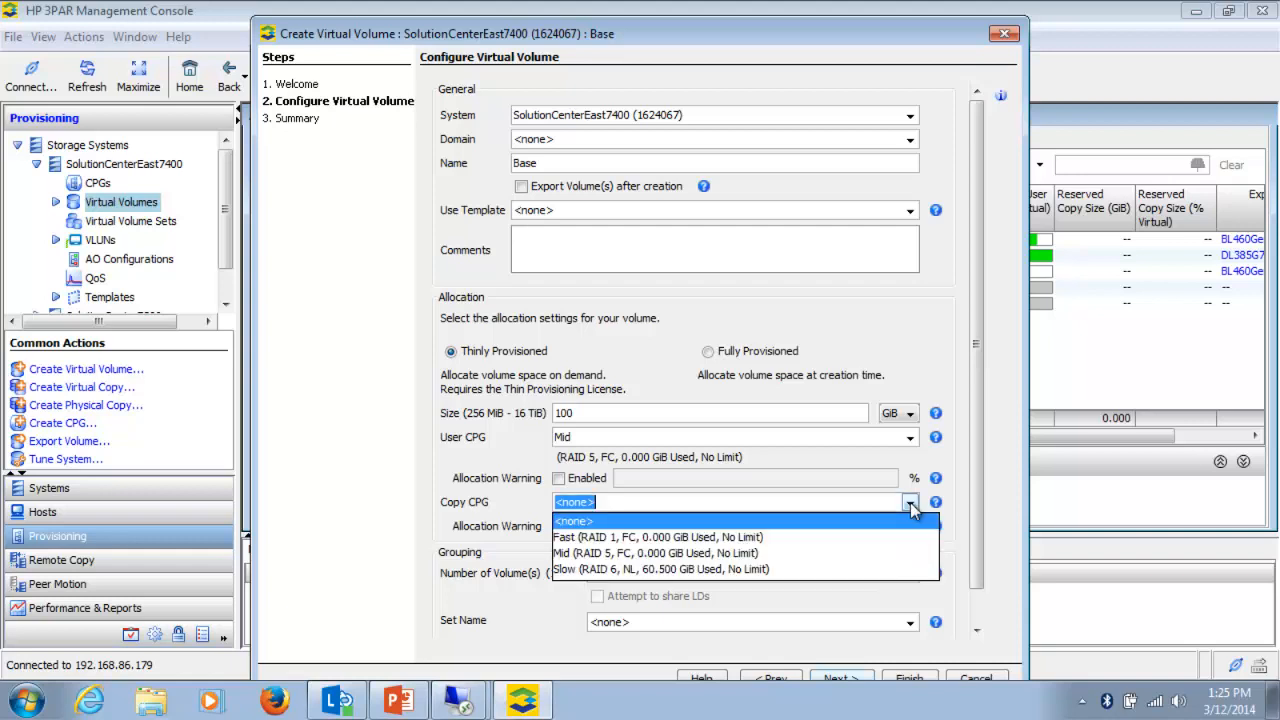
{"action": "left_click", "coordinate": [707, 540]}
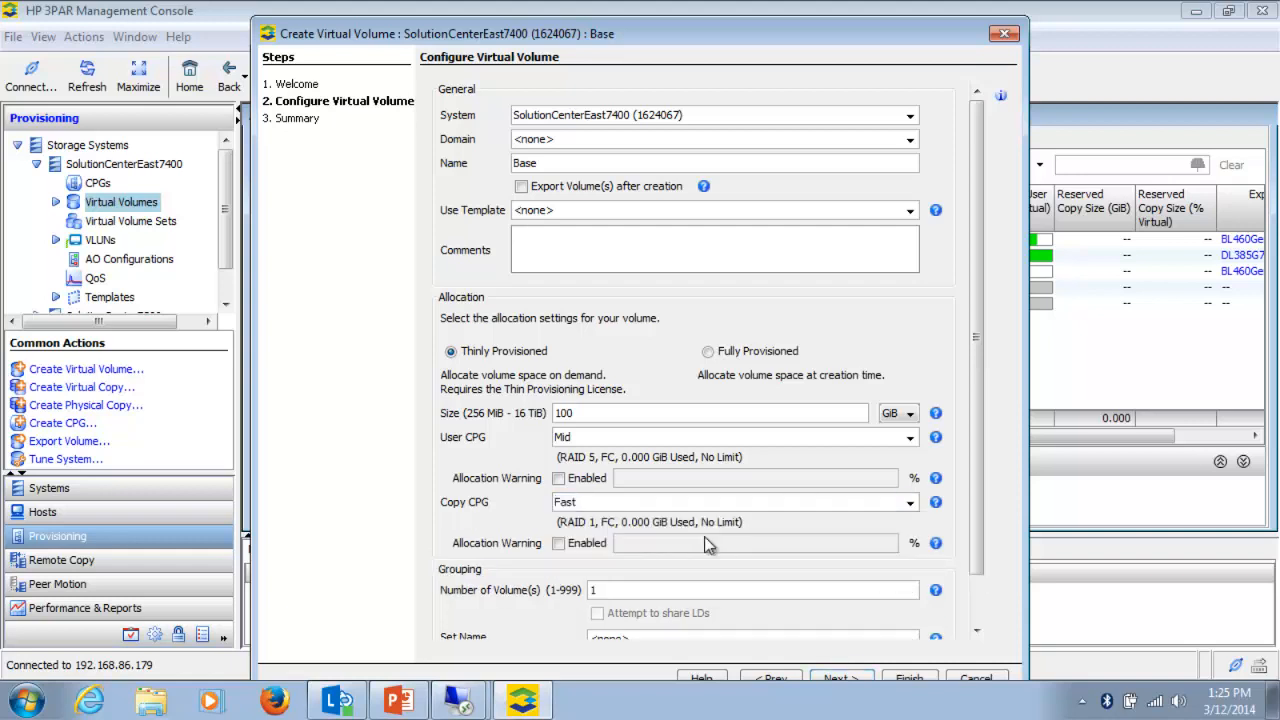
{"action": "left_click", "coordinate": [829, 680]}
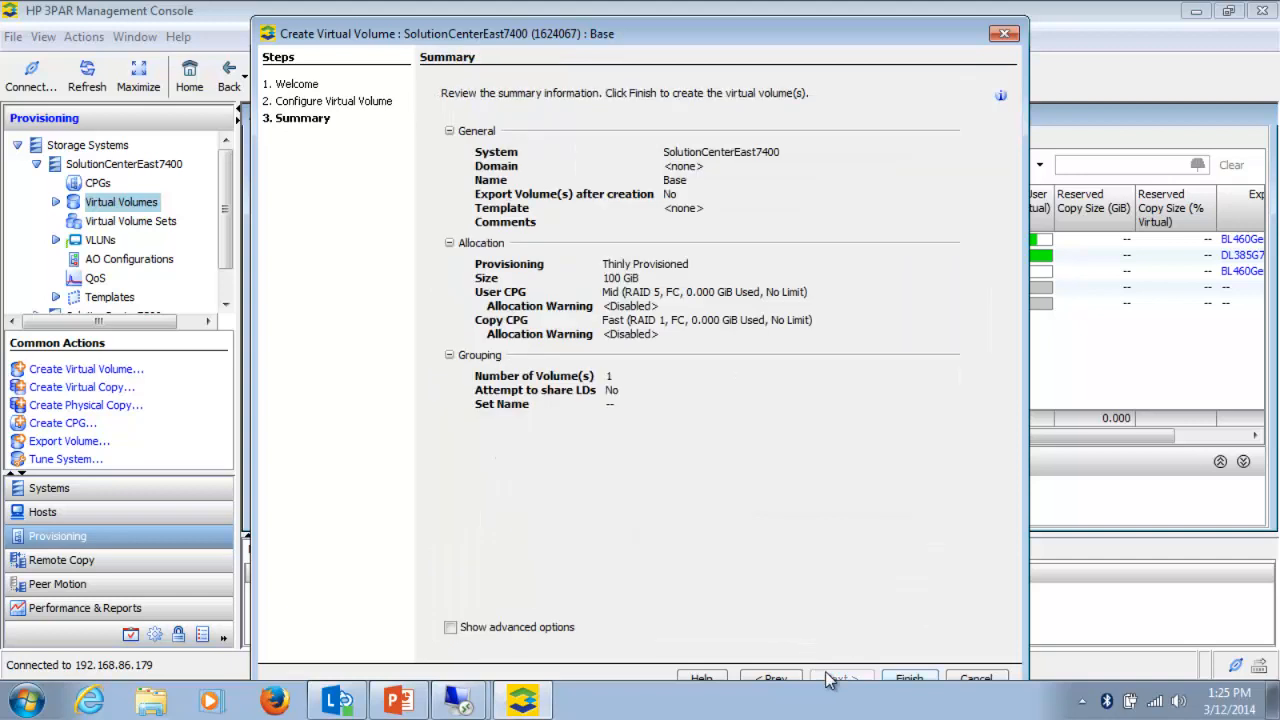
{"action": "left_click", "coordinate": [908, 677]}
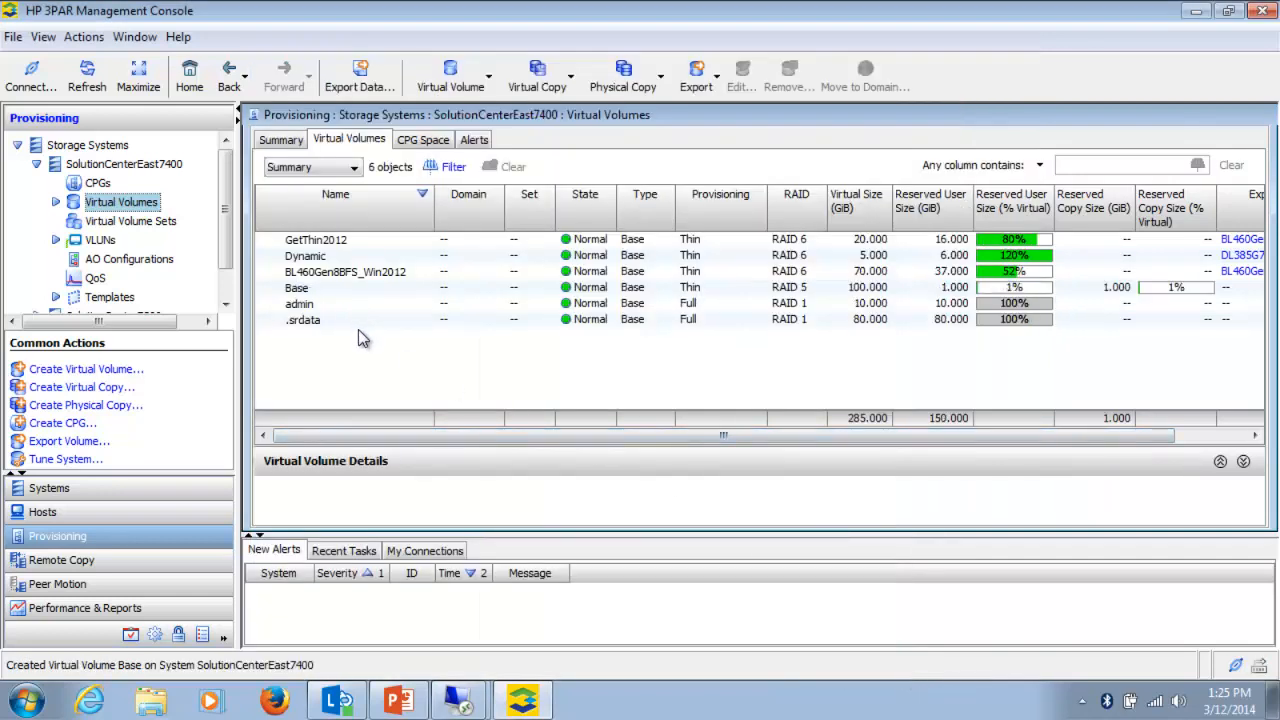
Export the Base virtual volume to the host System_1_DL360Gen8_FCoE with the default LUN value.
{"action": "left_click", "coordinate": [300, 289]}
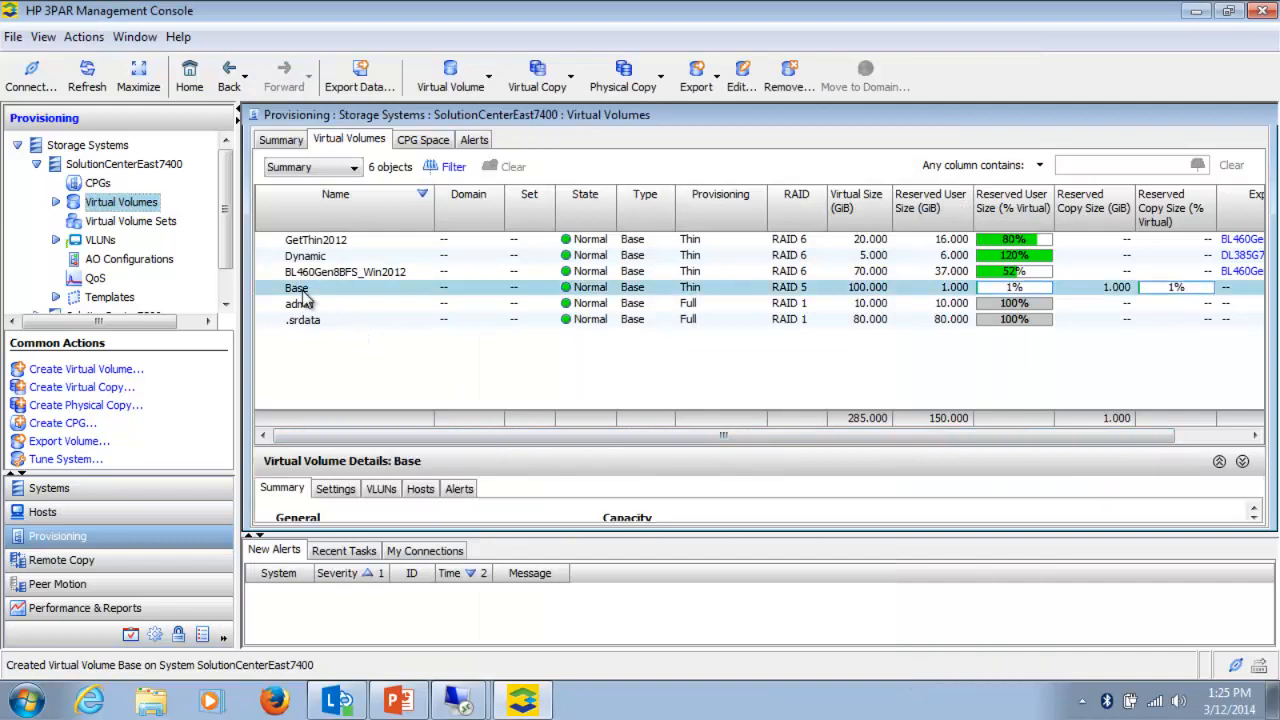
{"action": "right_click", "coordinate": [302, 293]}
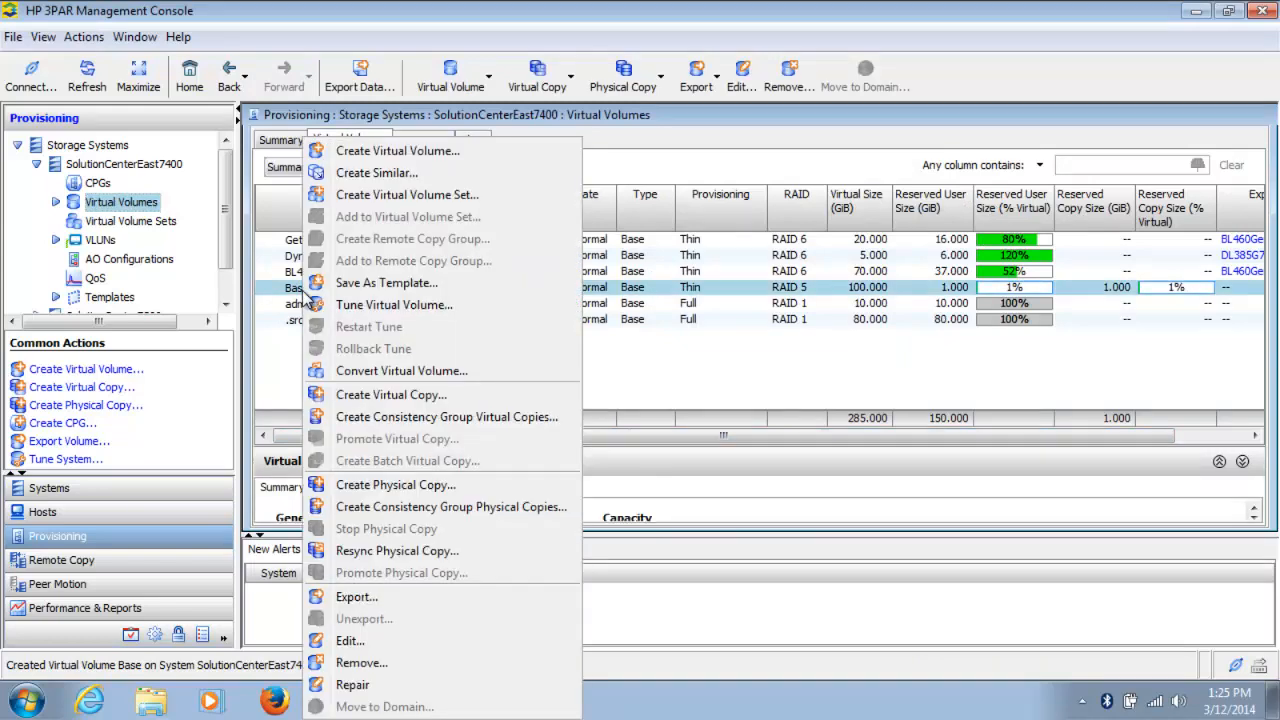
{"action": "left_click", "coordinate": [356, 597]}
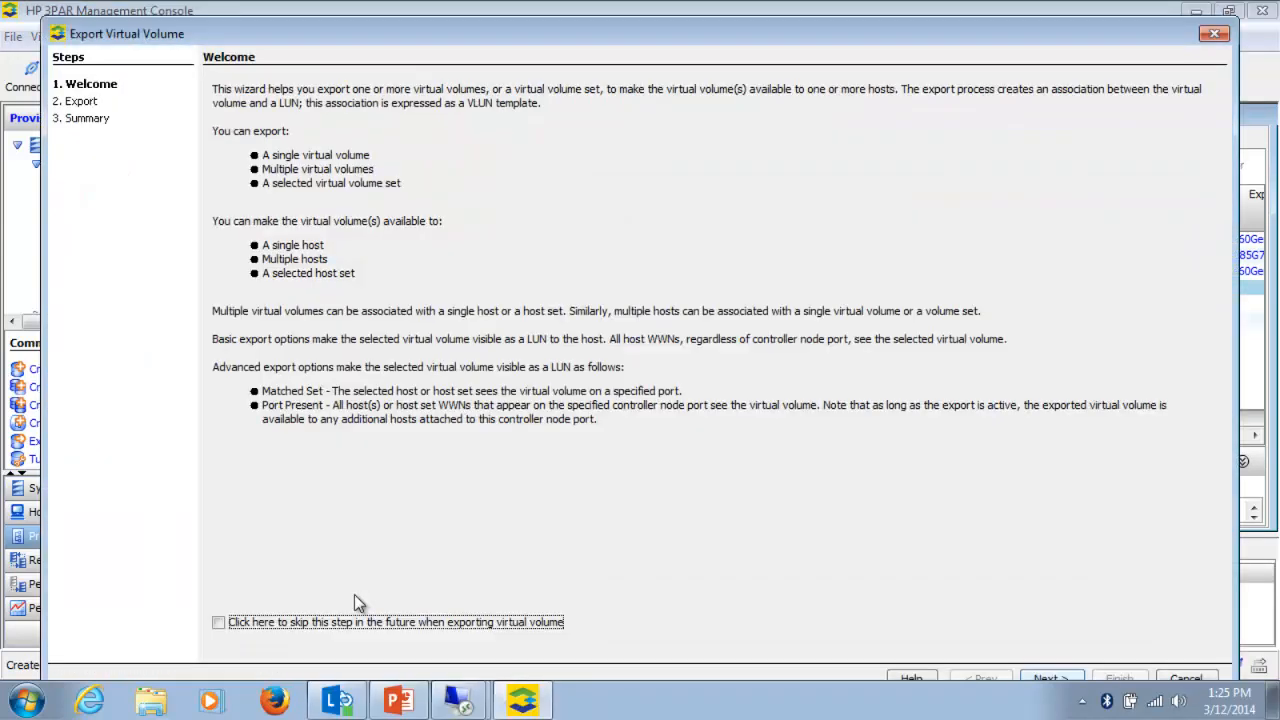
{"action": "left_click", "coordinate": [1048, 678]}
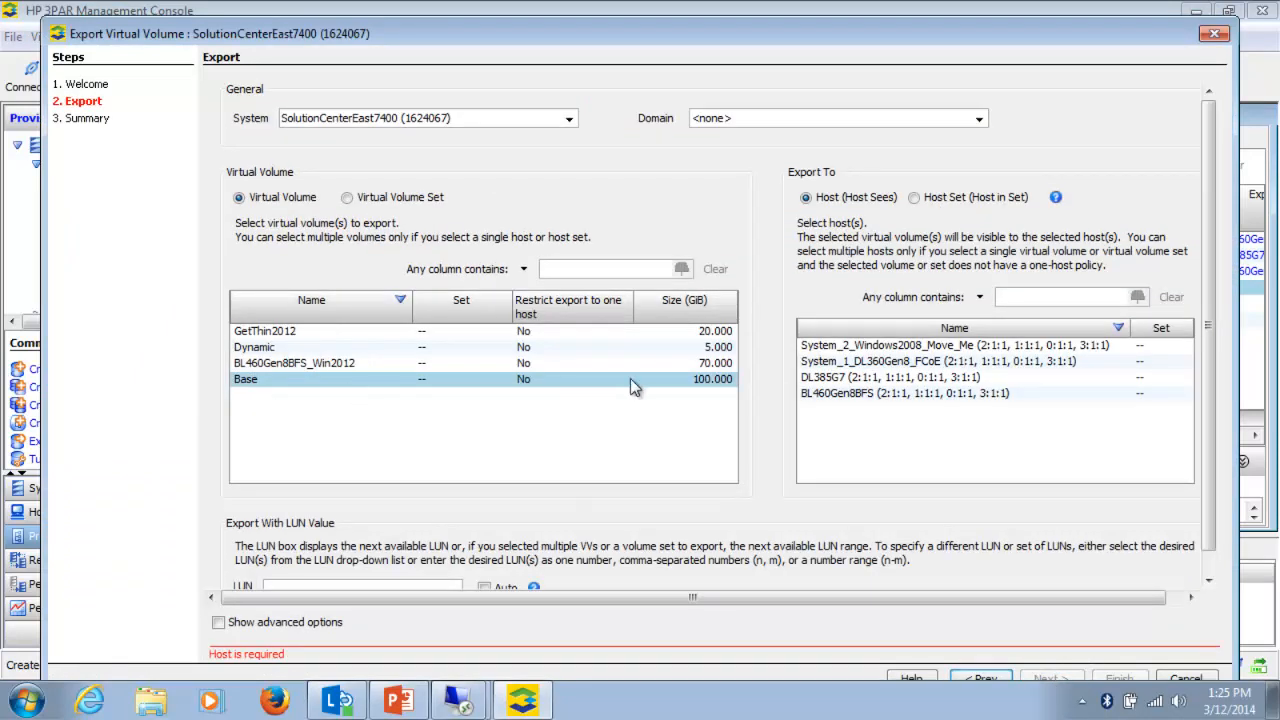
{"action": "left_click", "coordinate": [873, 362]}
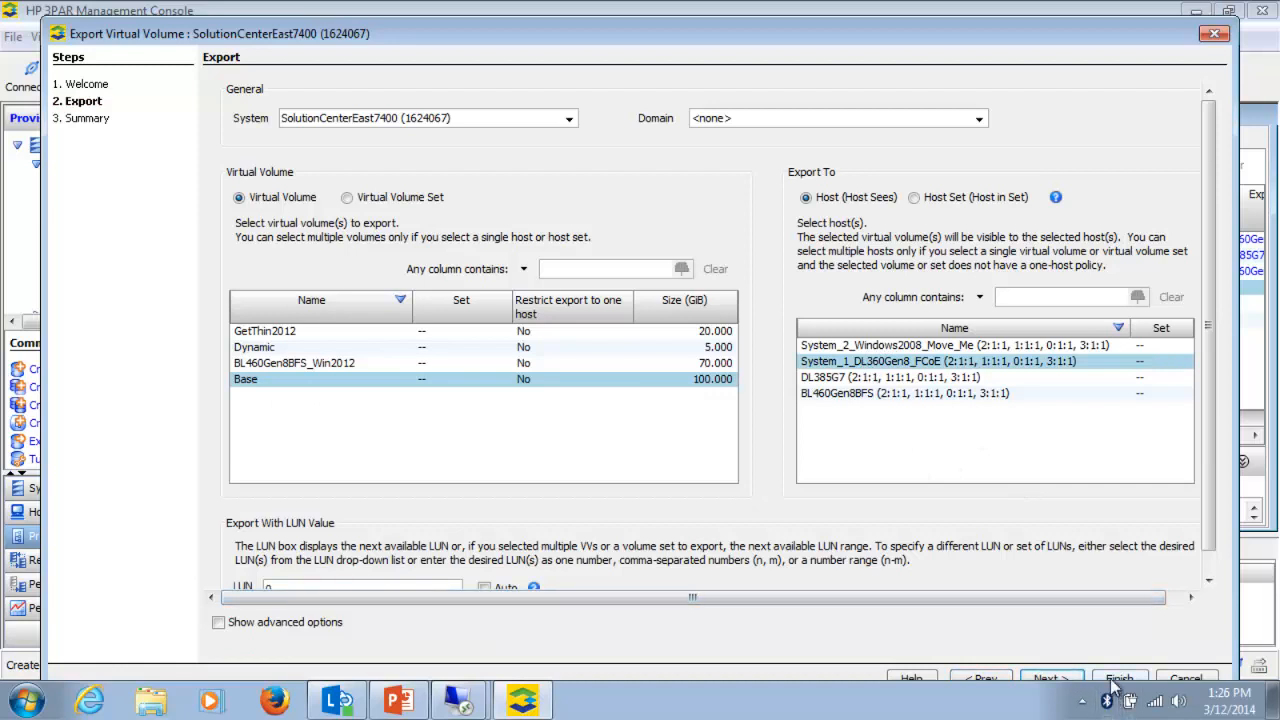
{"action": "left_click", "coordinate": [1119, 679]}
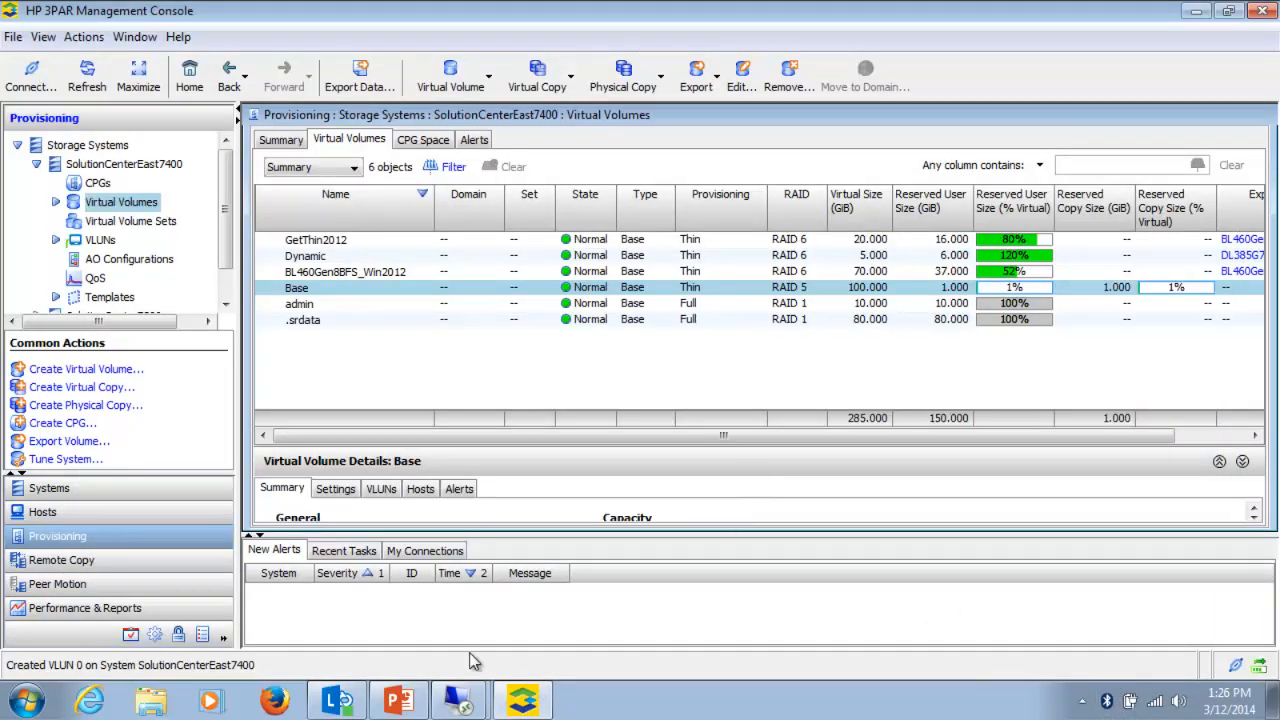
Switch to the Windows host's Remote Desktop session and rescan the disks in Server Manager's Disk Management.
{"action": "mouse_move", "coordinate": [460, 700]}
{"action": "left_click", "coordinate": [398, 621]}
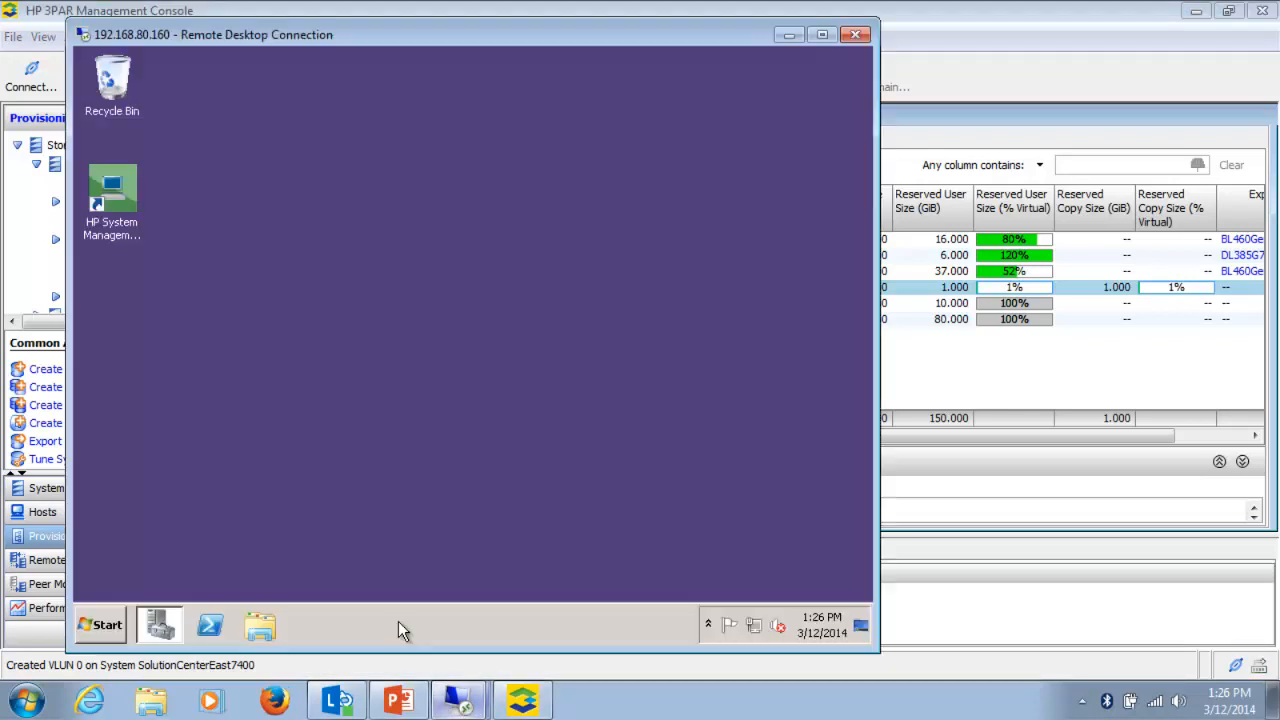
{"action": "left_click_drag", "start_coordinate": [240, 34], "coordinate": [365, 31]}
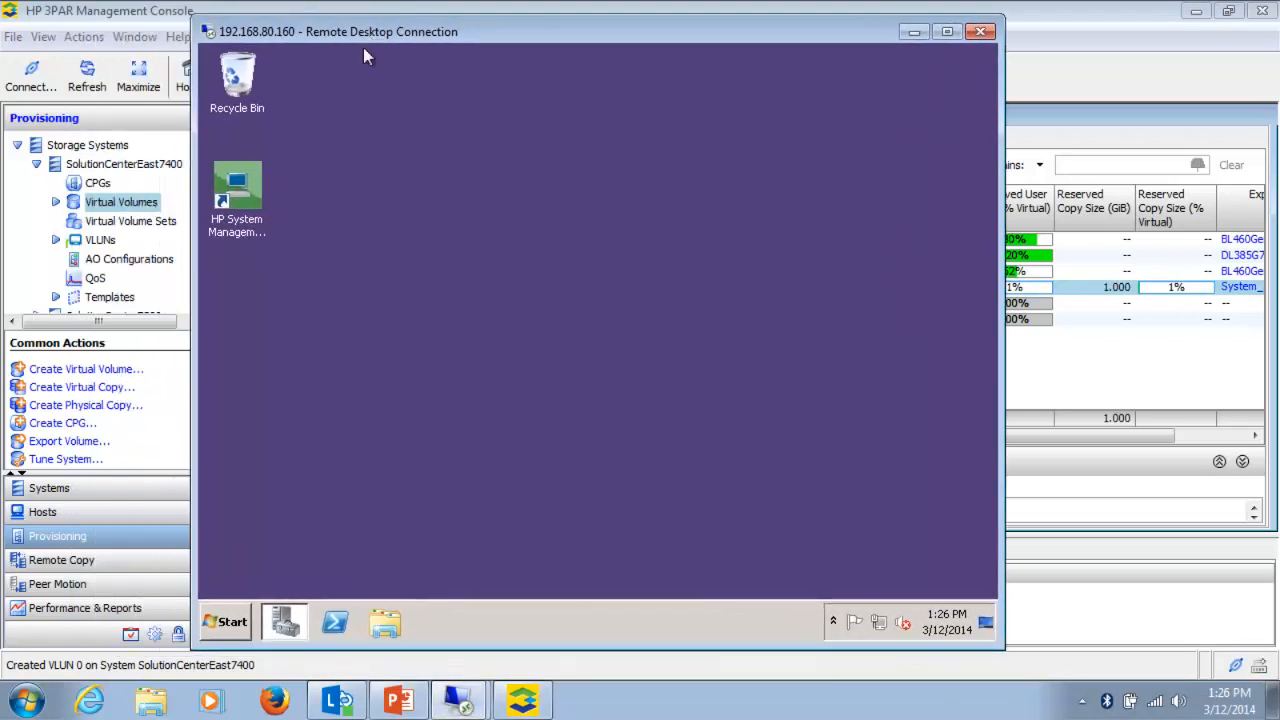
{"action": "left_click", "coordinate": [285, 634]}
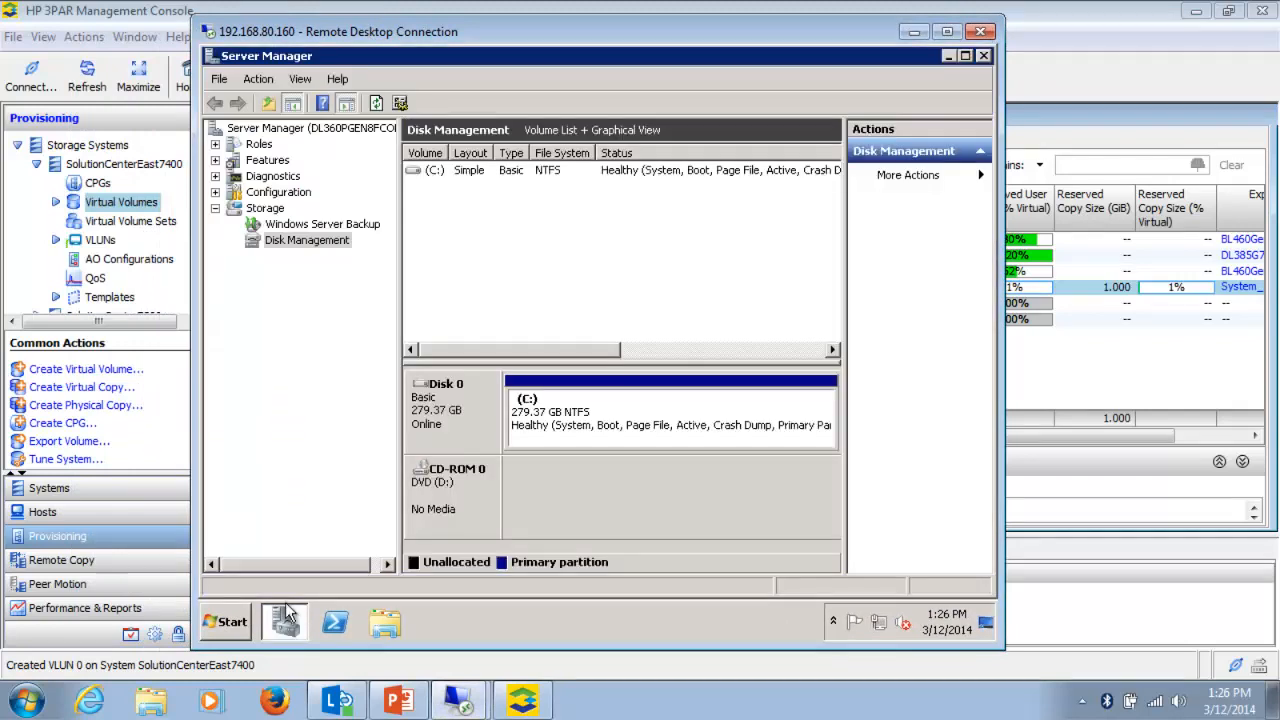
{"action": "left_click", "coordinate": [258, 80]}
{"action": "left_click", "coordinate": [275, 117]}
{"action": "left_click", "coordinate": [256, 79]}
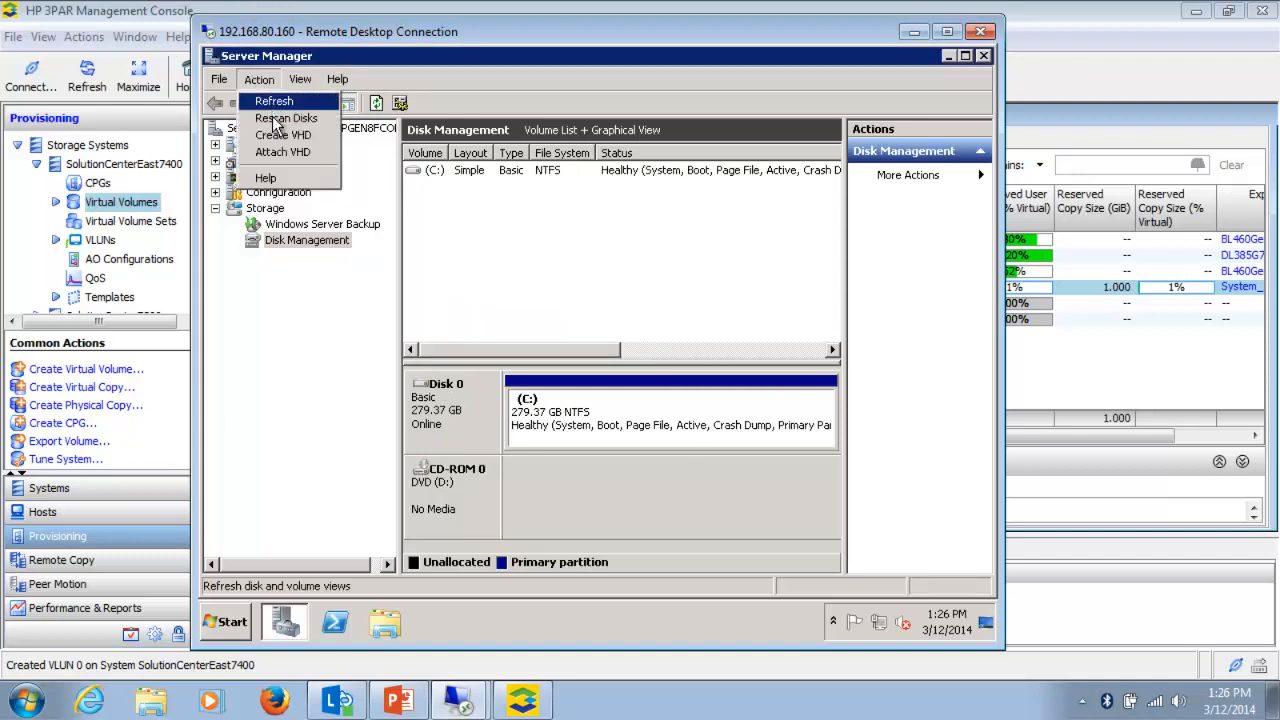
{"action": "left_click", "coordinate": [280, 117]}
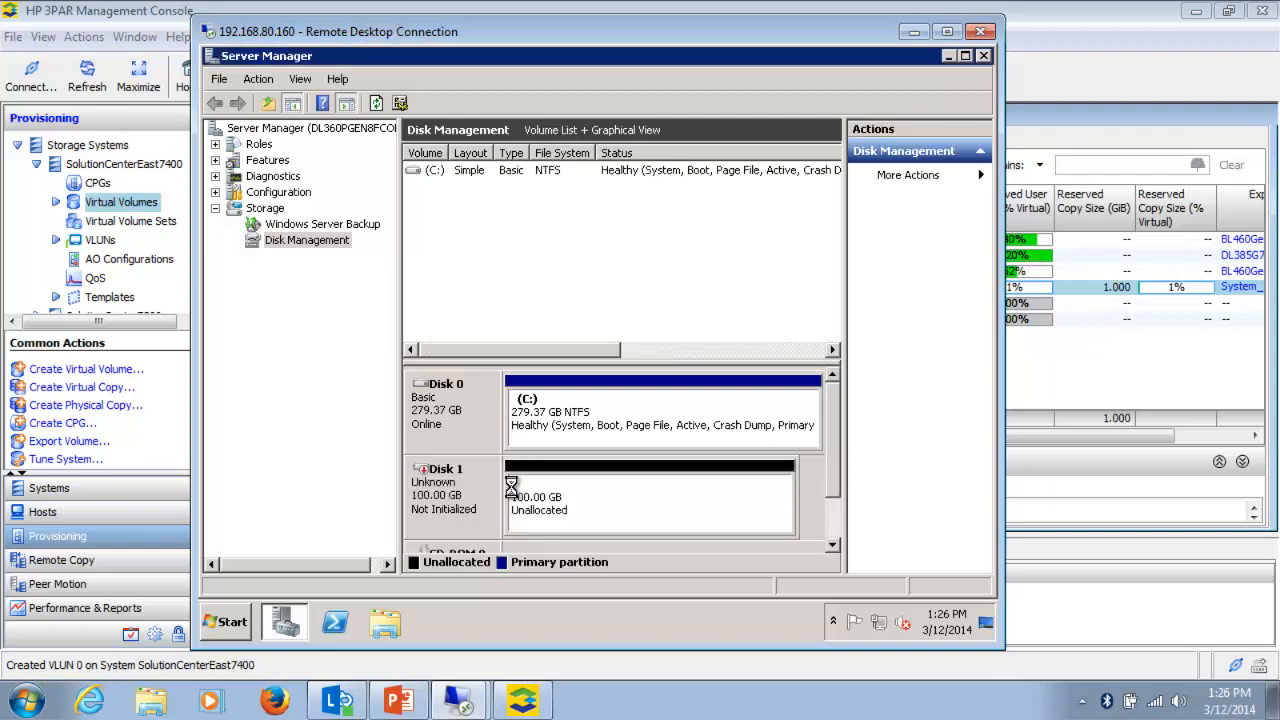
Initialize Disk 1 with the MBR (Master Boot Record) partition style.
{"action": "right_click", "coordinate": [476, 482]}
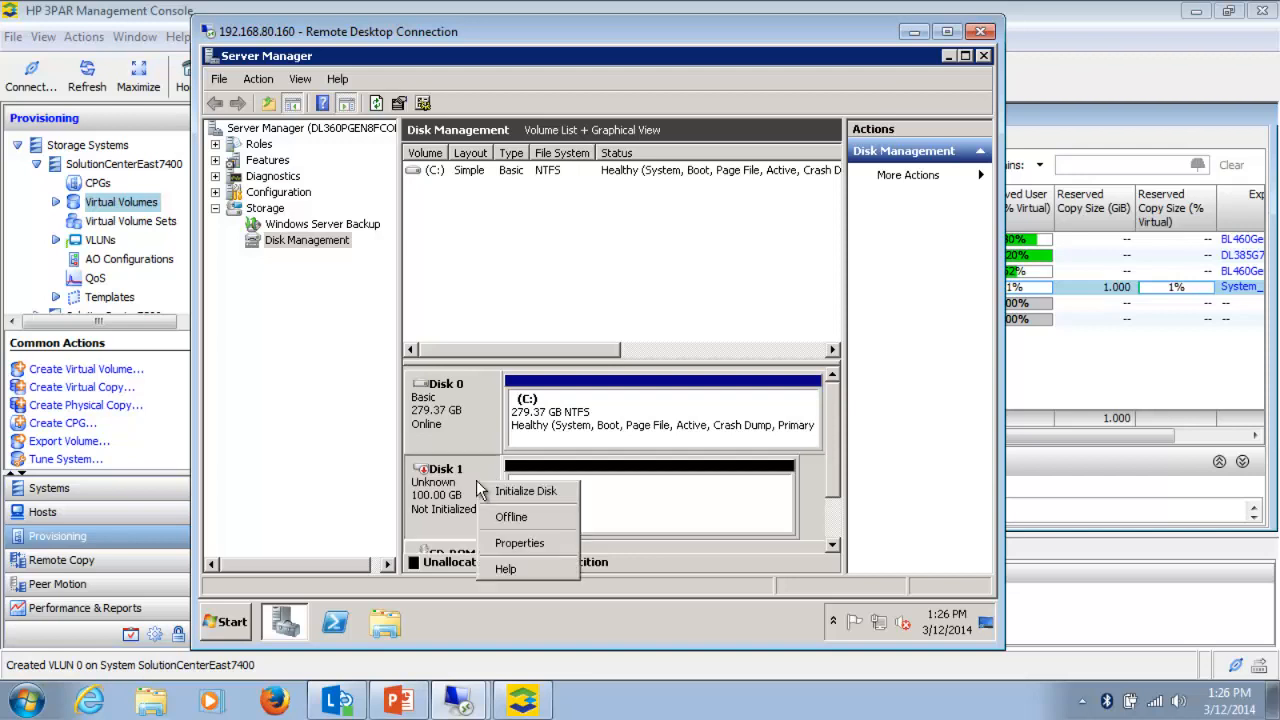
{"action": "left_click", "coordinate": [518, 489]}
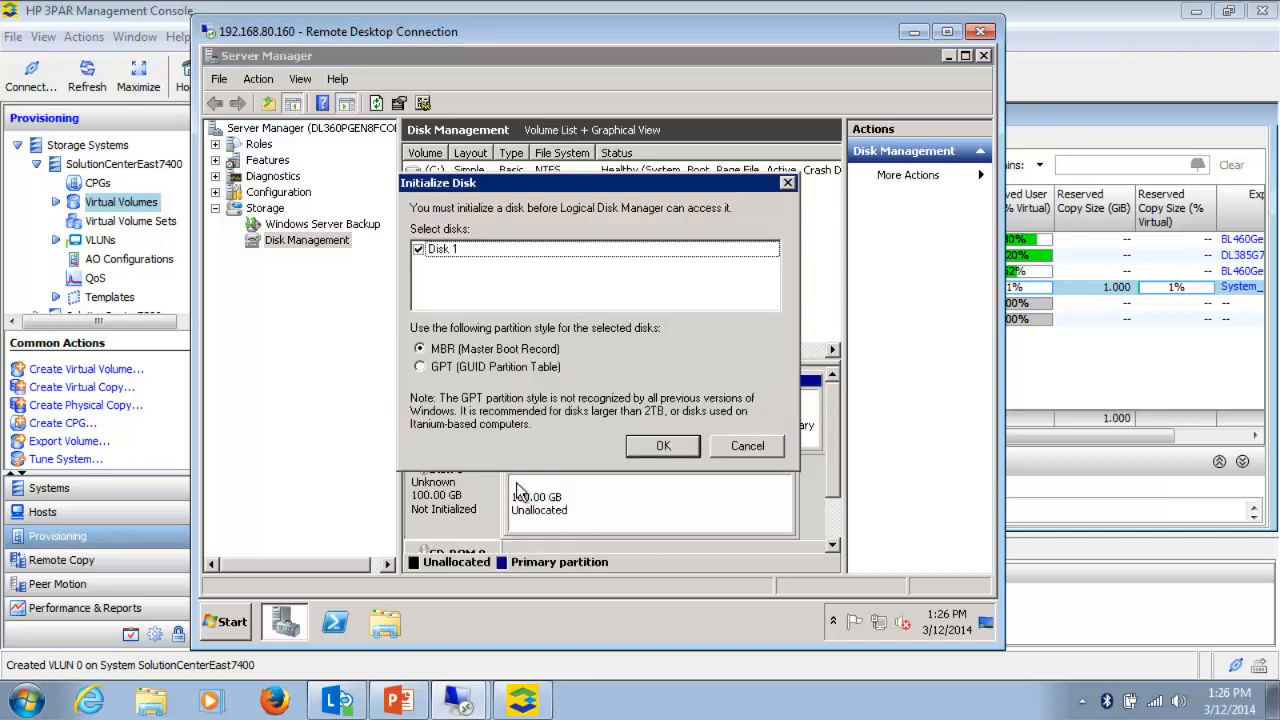
{"action": "left_click", "coordinate": [645, 448]}
Create a simple volume on Disk 1's unallocated space with drive letter E, keeping the wizard's default settings.
{"action": "right_click", "coordinate": [587, 505]}
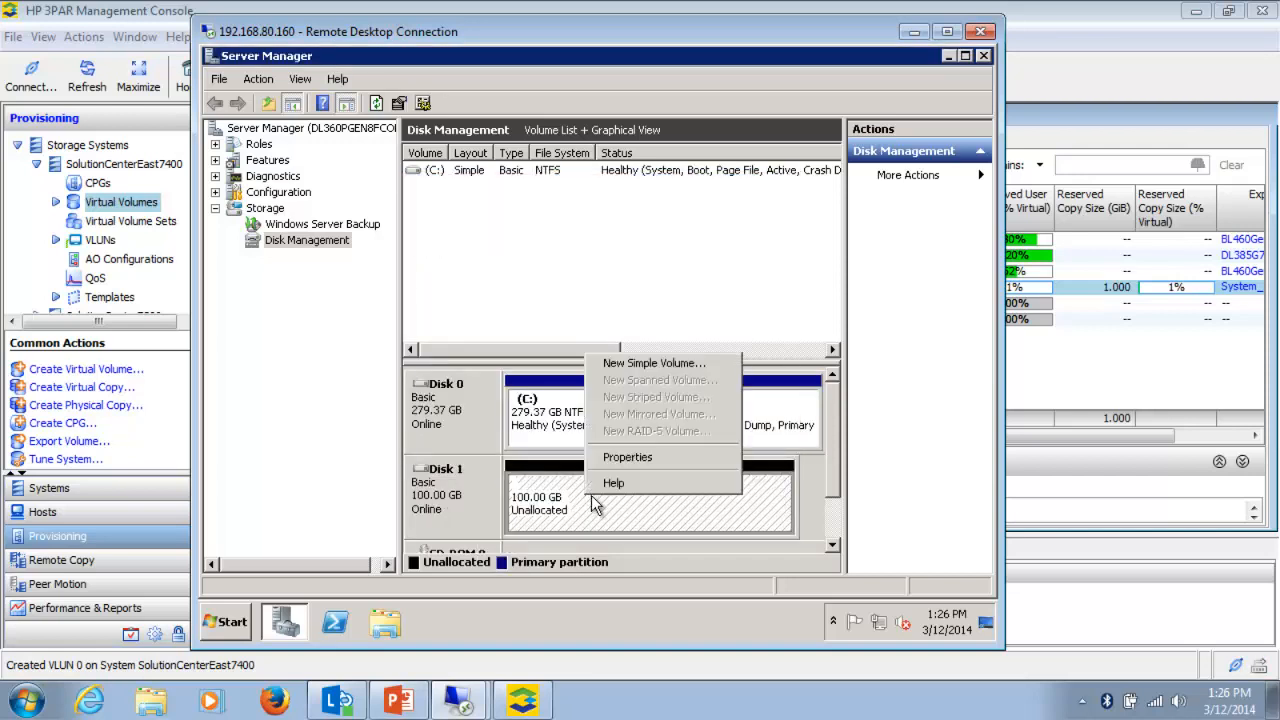
{"action": "left_click", "coordinate": [636, 368]}
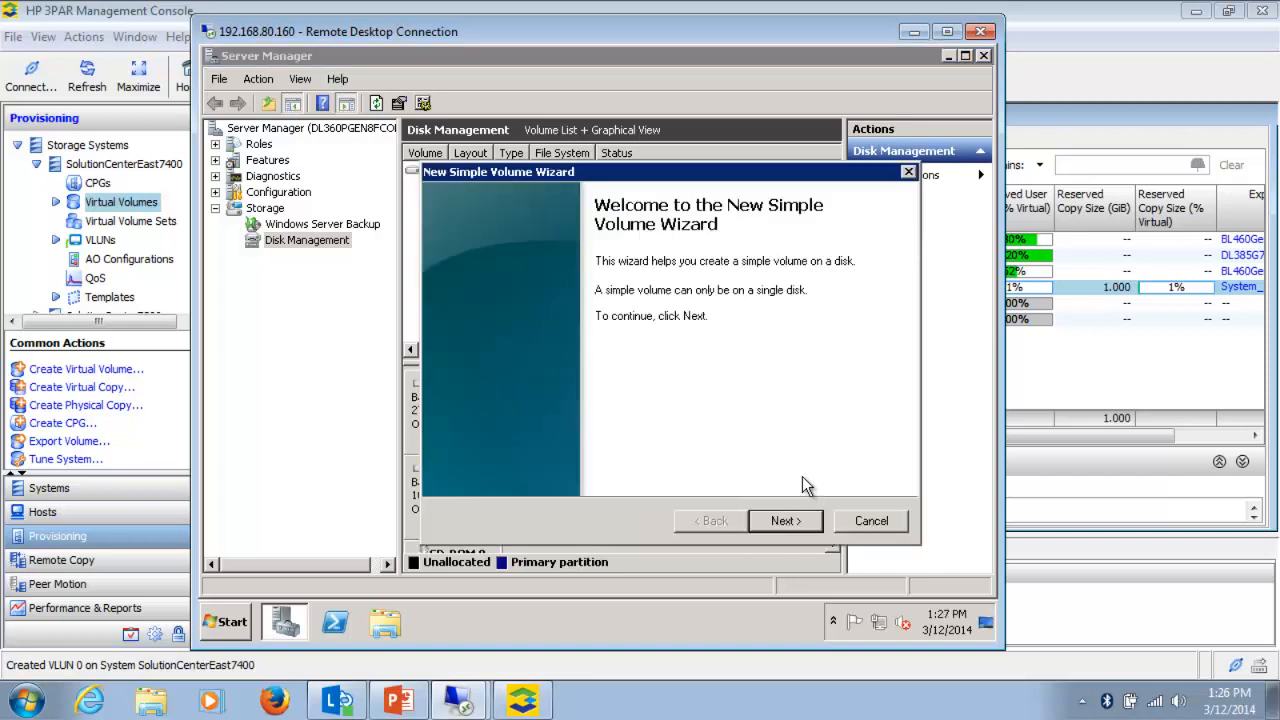
{"action": "left_click", "coordinate": [778, 520]}
{"action": "left_click", "coordinate": [778, 520]}
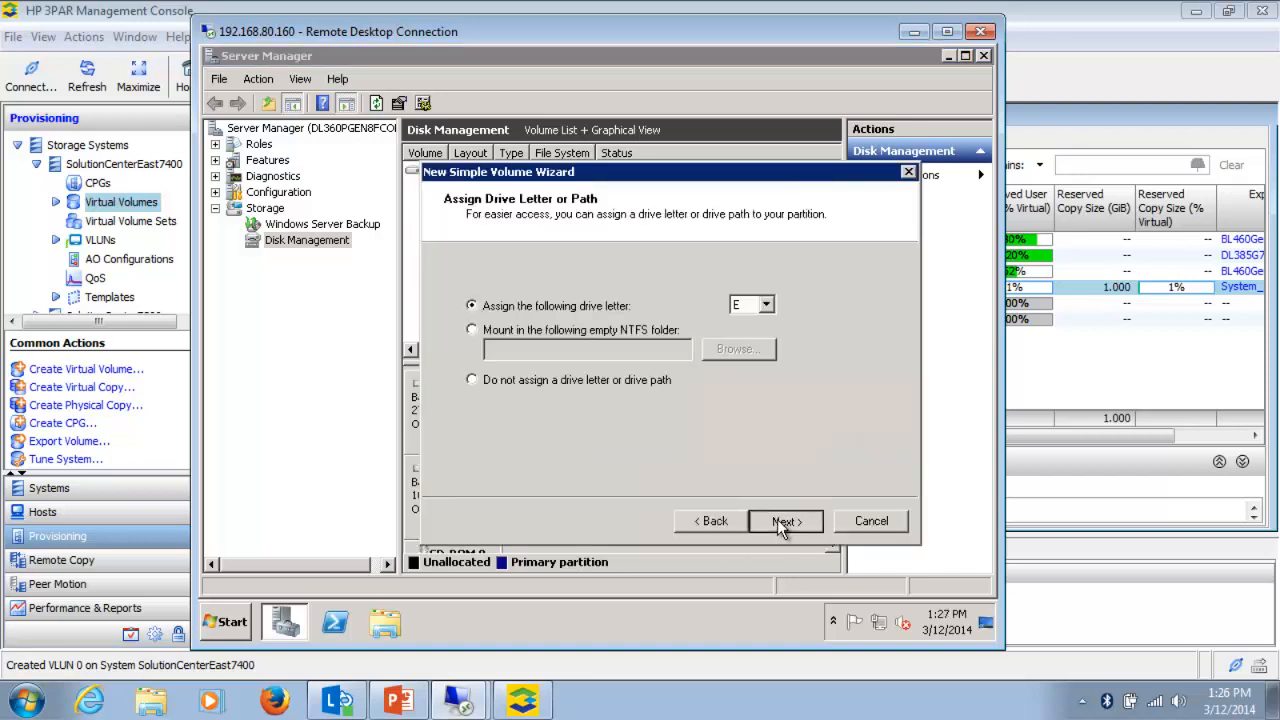
{"action": "left_click", "coordinate": [778, 520]}
{"action": "left_click", "coordinate": [778, 520]}
{"action": "left_click", "coordinate": [778, 520]}
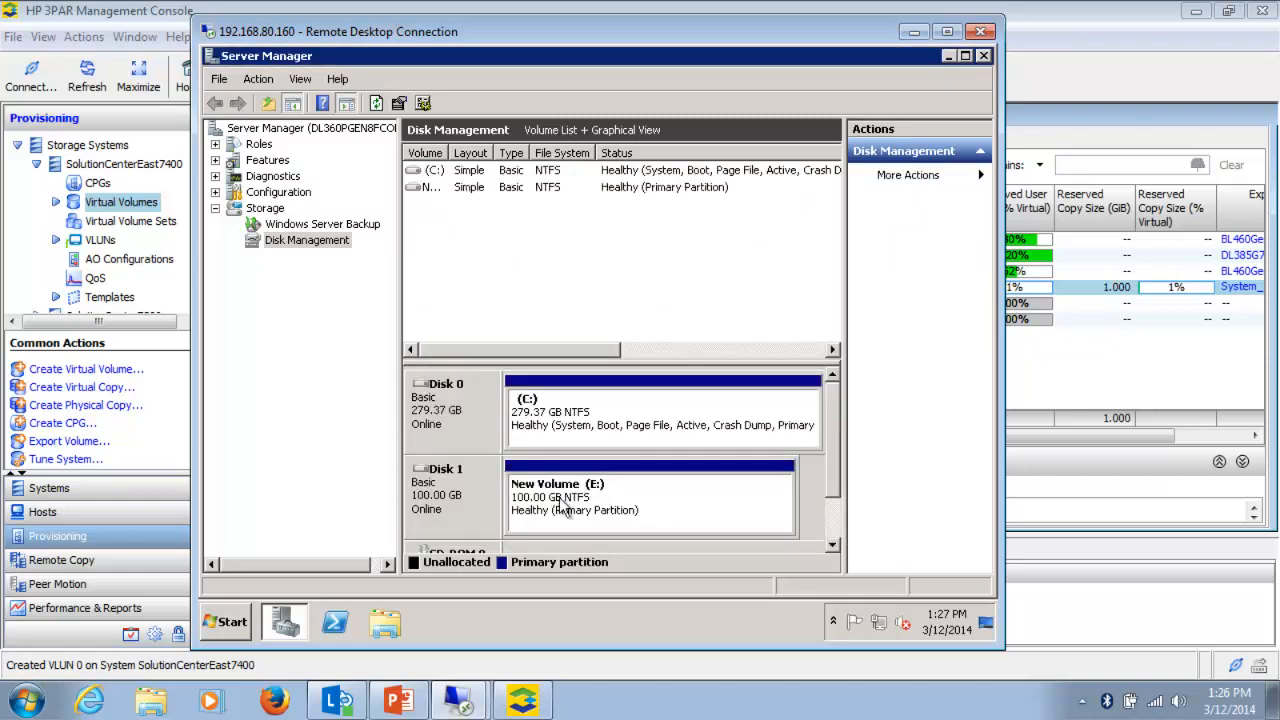
Create a text document named BaseData on the New Volume (E:) drive.
{"action": "left_click", "coordinate": [220, 625]}
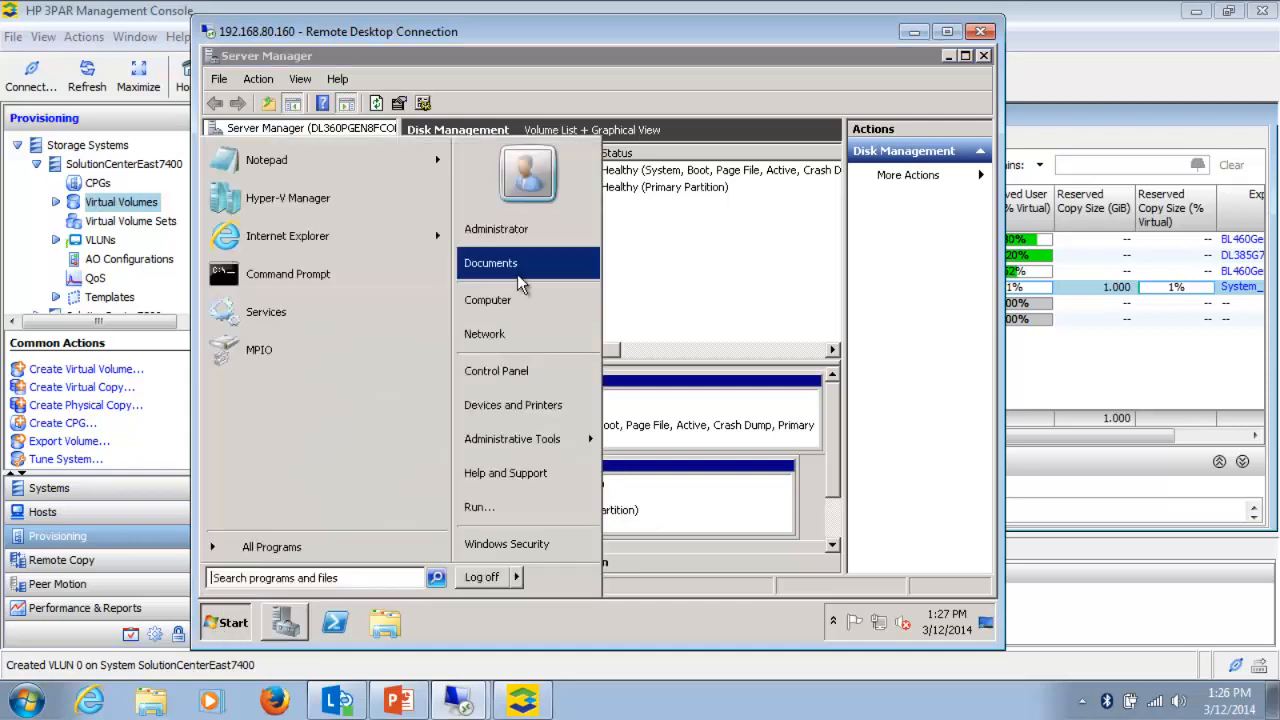
{"action": "left_click", "coordinate": [499, 301]}
{"action": "double_click", "coordinate": [661, 197]}
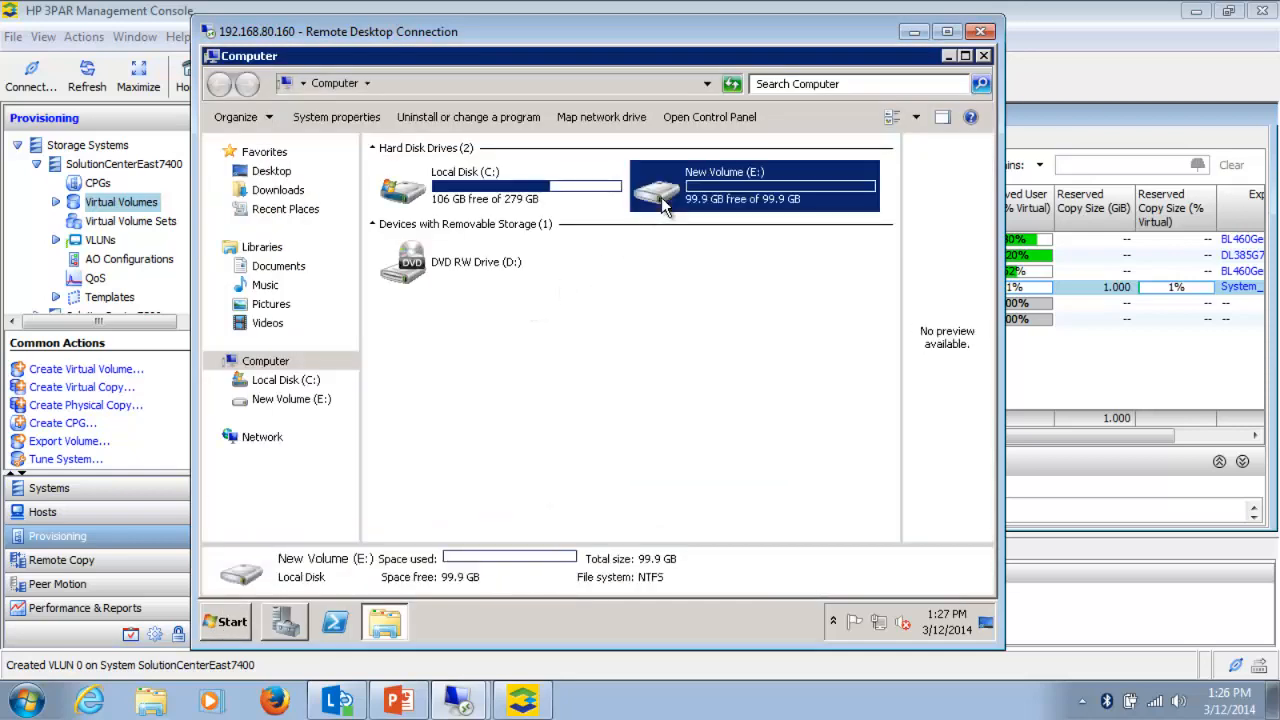
{"action": "right_click", "coordinate": [427, 235]}
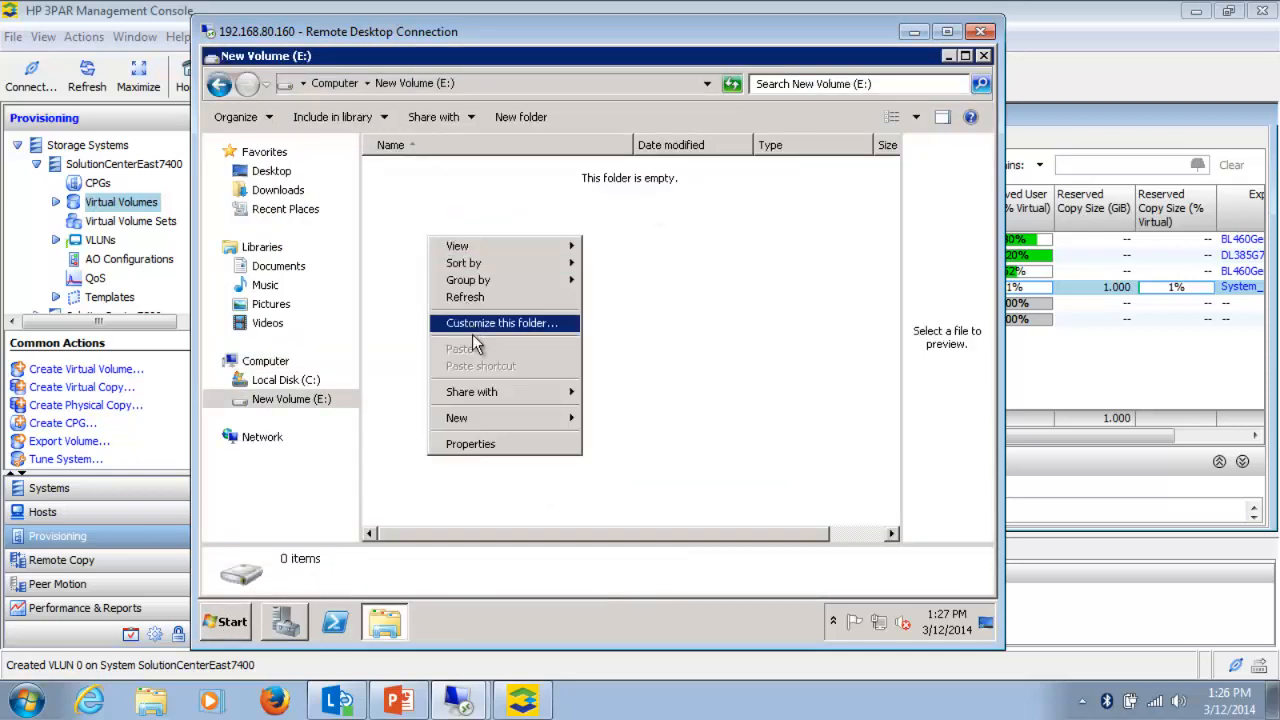
{"action": "mouse_move", "coordinate": [472, 420]}
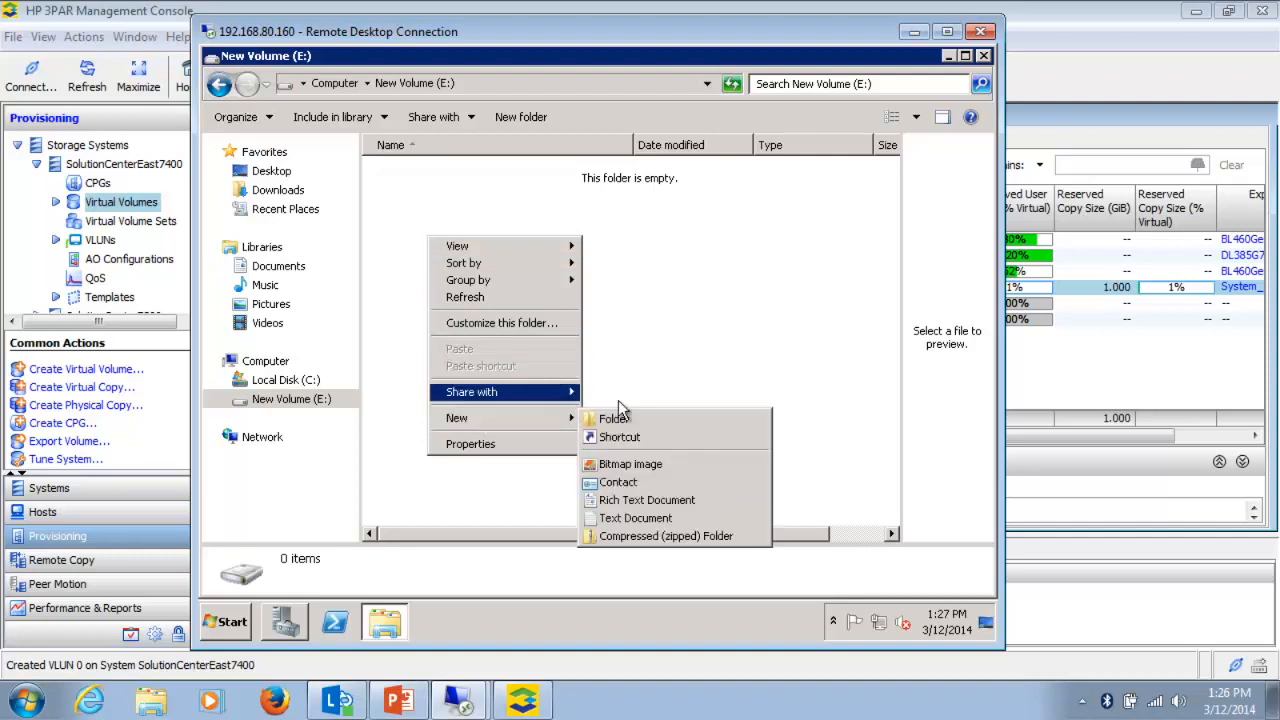
{"action": "left_click", "coordinate": [634, 518]}
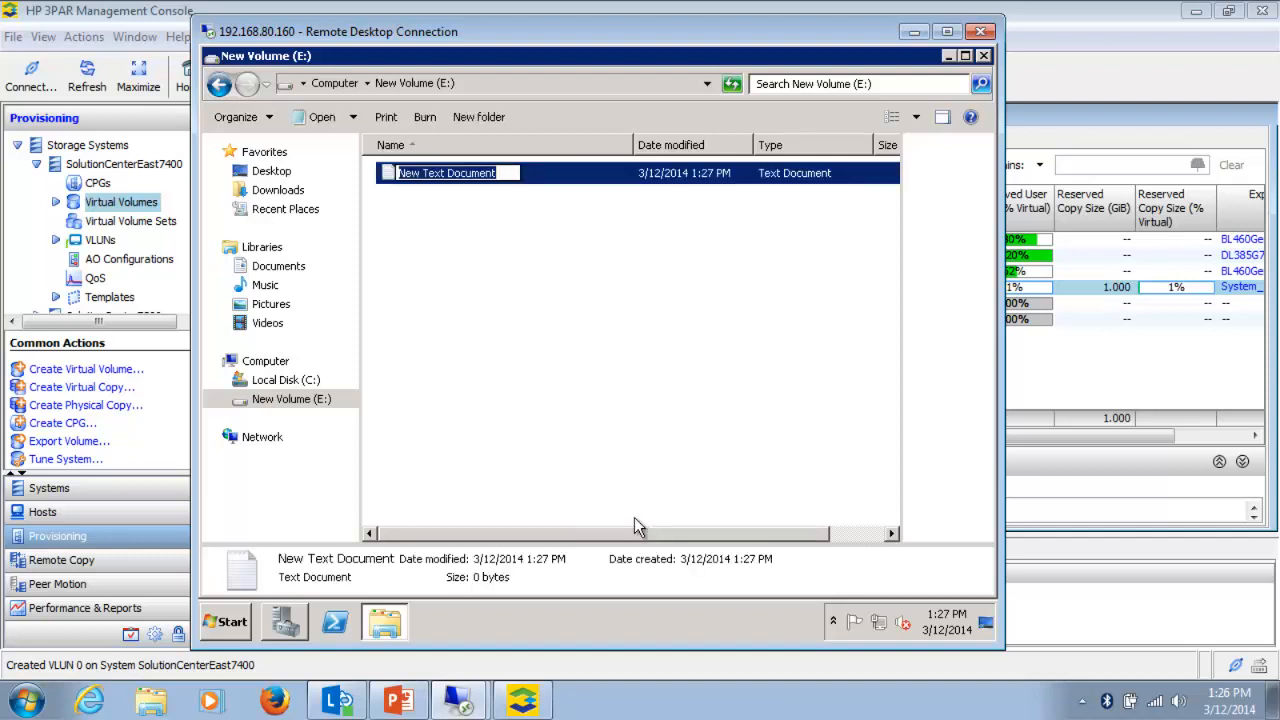
{"action": "key", "text": "BackSpace"}
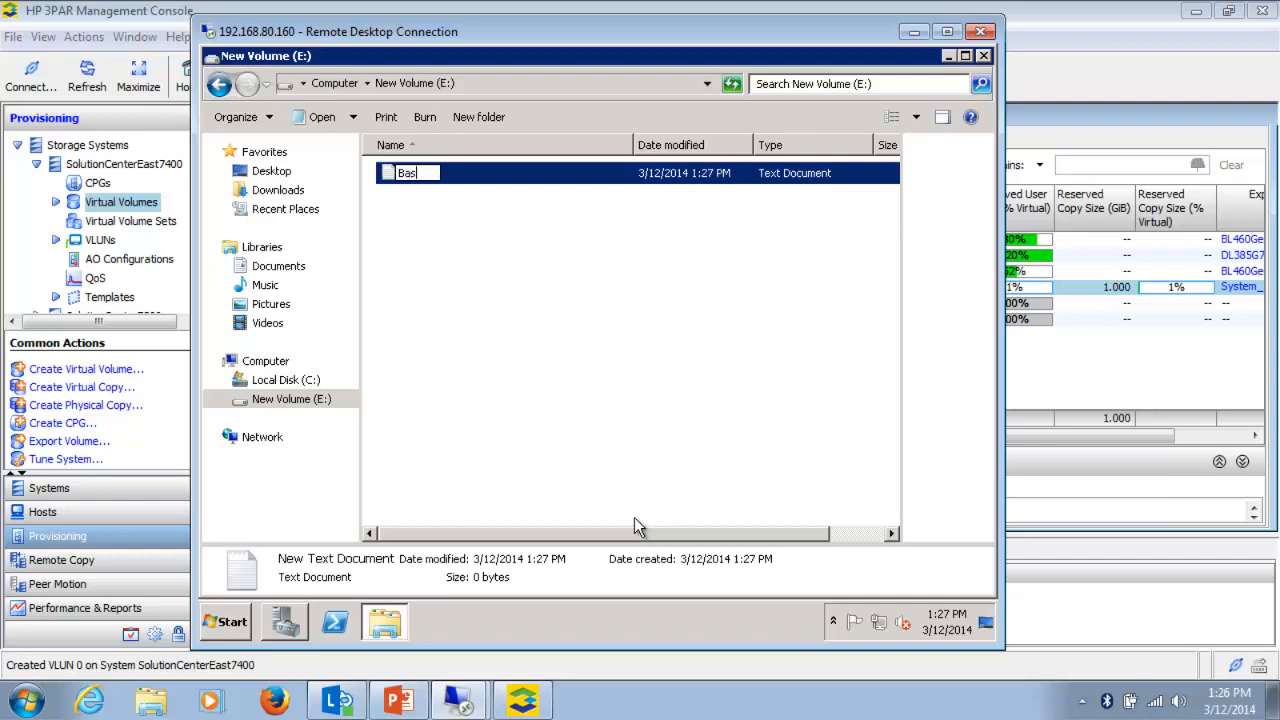
{"action": "type", "text": "BaseData"}
{"action": "key", "text": "Return"}
{"action": "left_click", "coordinate": [529, 405]}
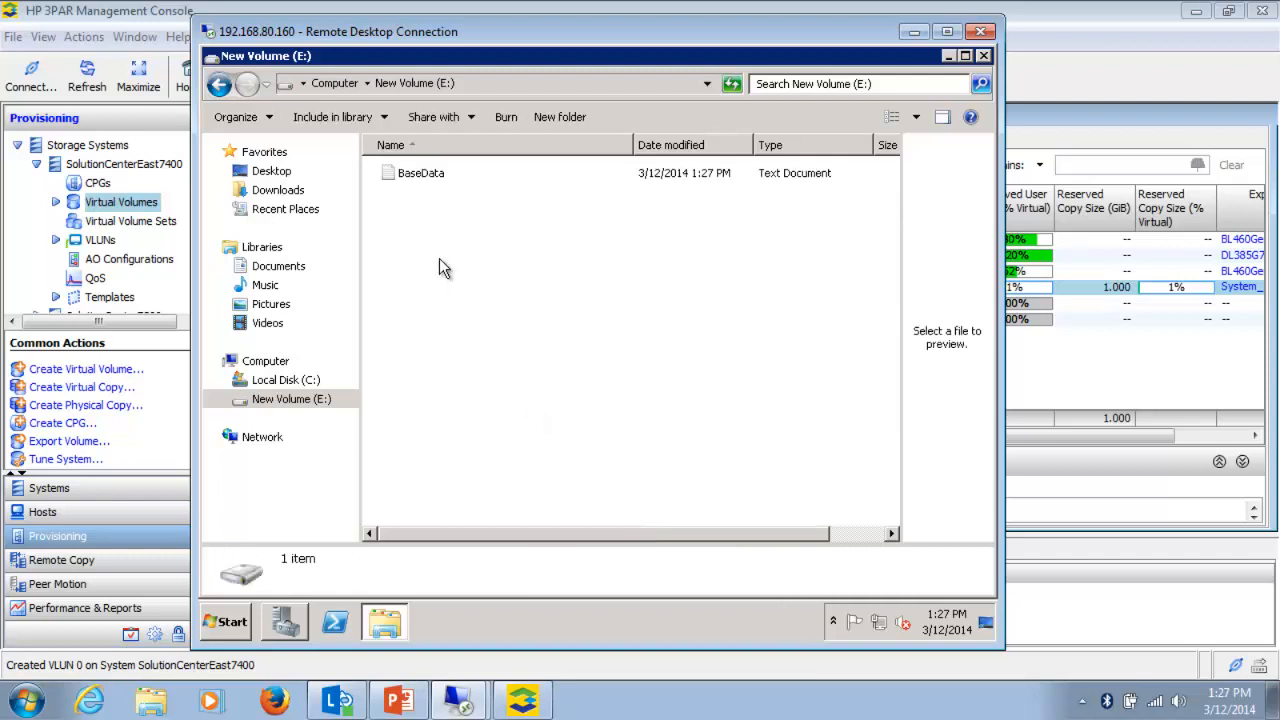
Write "All systems need this info" in the BaseData document, save it, and close the document and folder windows.
{"action": "double_click", "coordinate": [401, 182]}
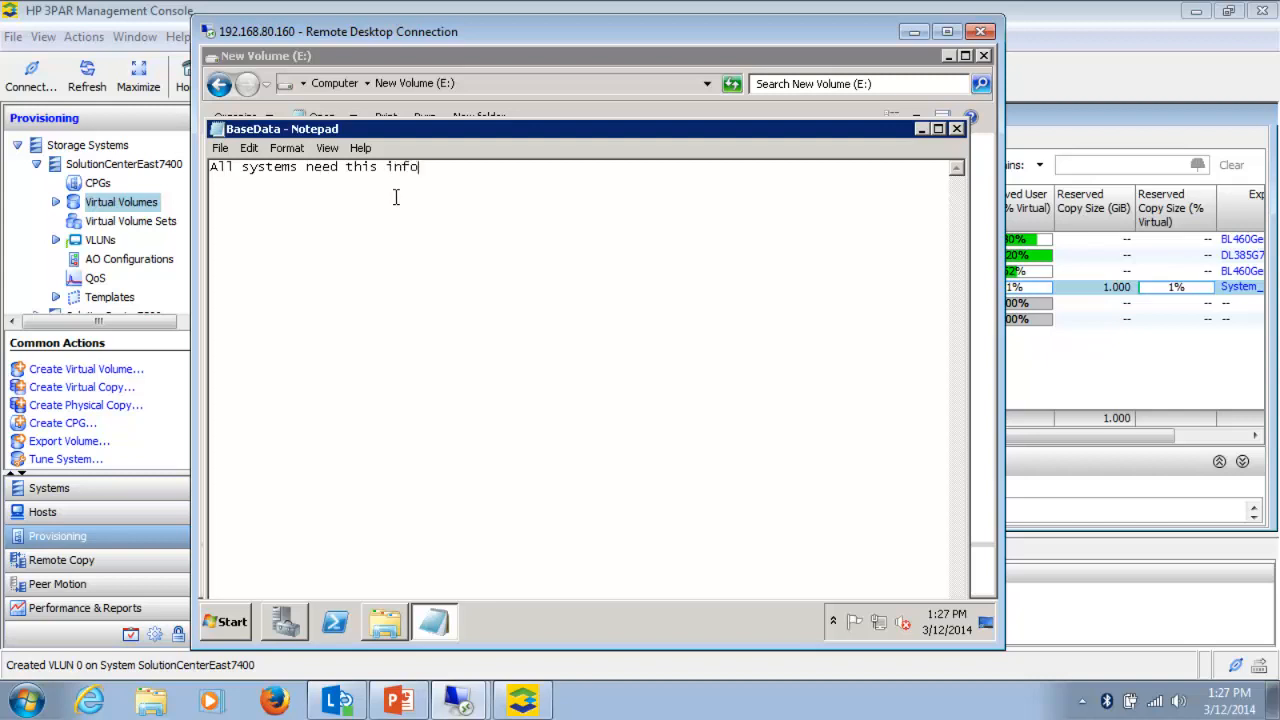
{"action": "left_click", "coordinate": [220, 148]}
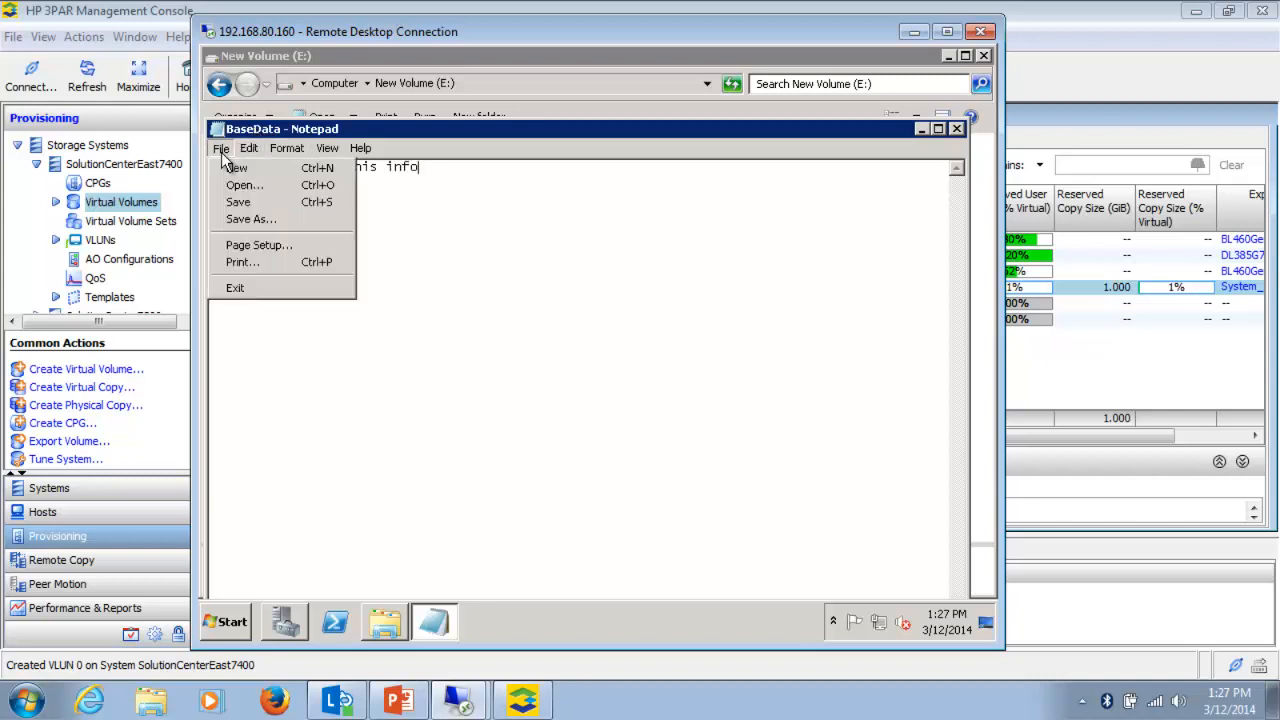
{"action": "left_click", "coordinate": [239, 202]}
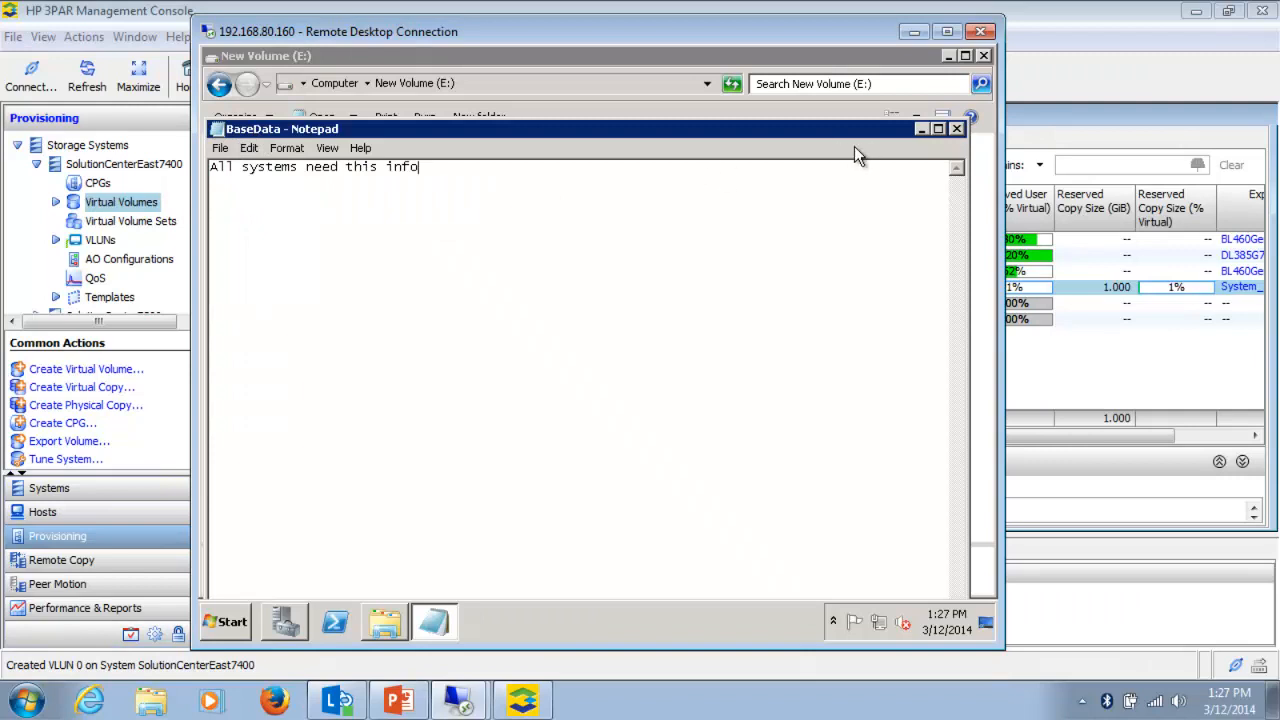
{"action": "left_click", "coordinate": [956, 129]}
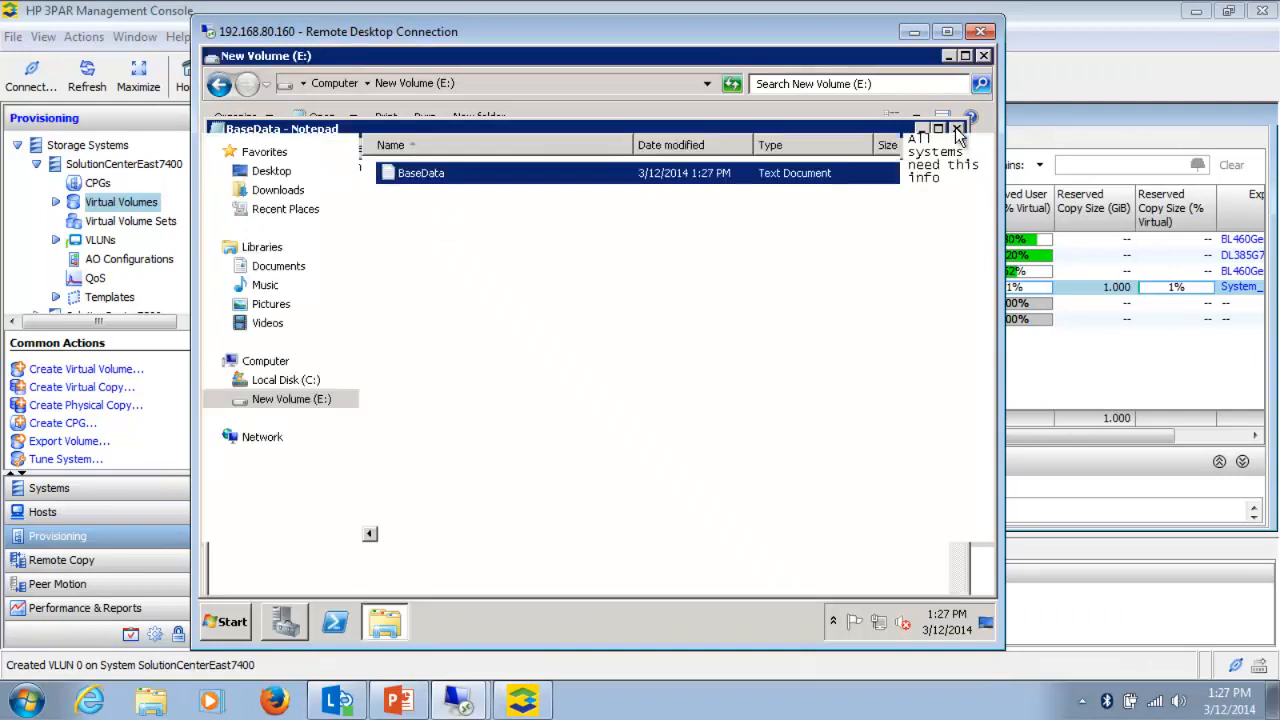
{"action": "left_click", "coordinate": [984, 57]}
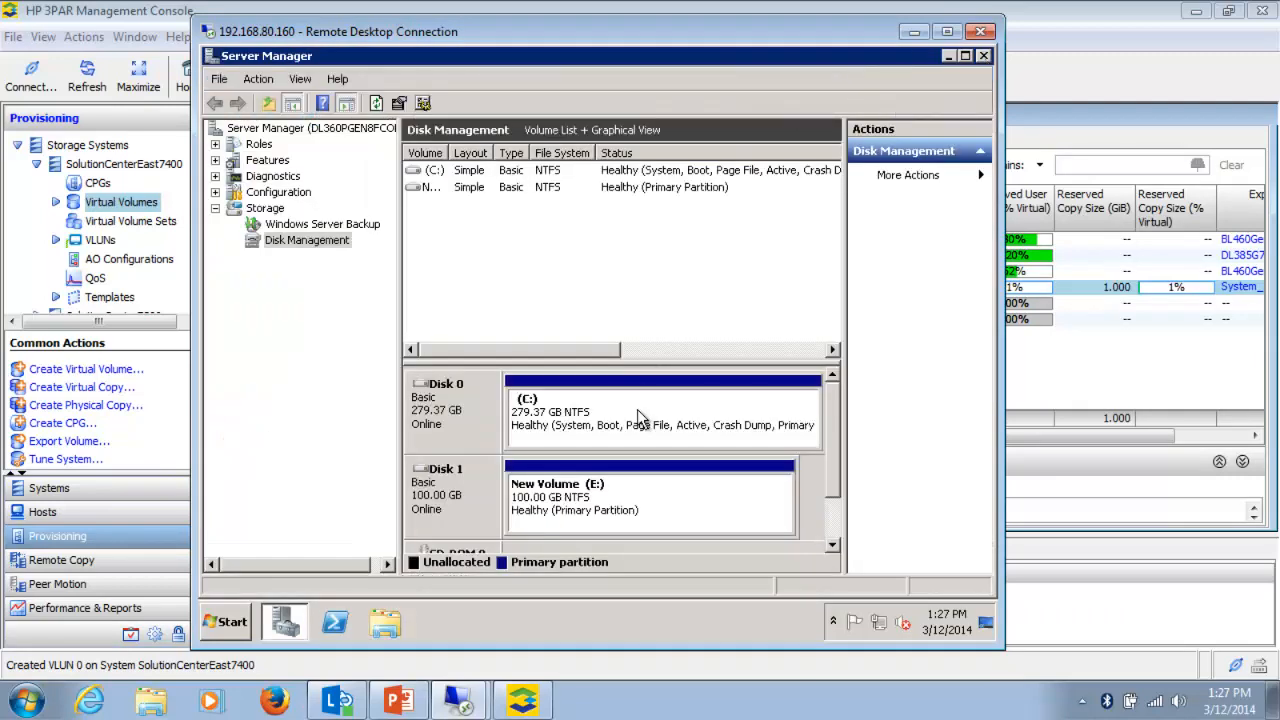
Switch to the HP 3PAR Management Console and unexport the Base volume from host System_1_DL360Gen8_FCoE, deleting its VLUNs and template.
{"action": "left_click", "coordinate": [1090, 36]}
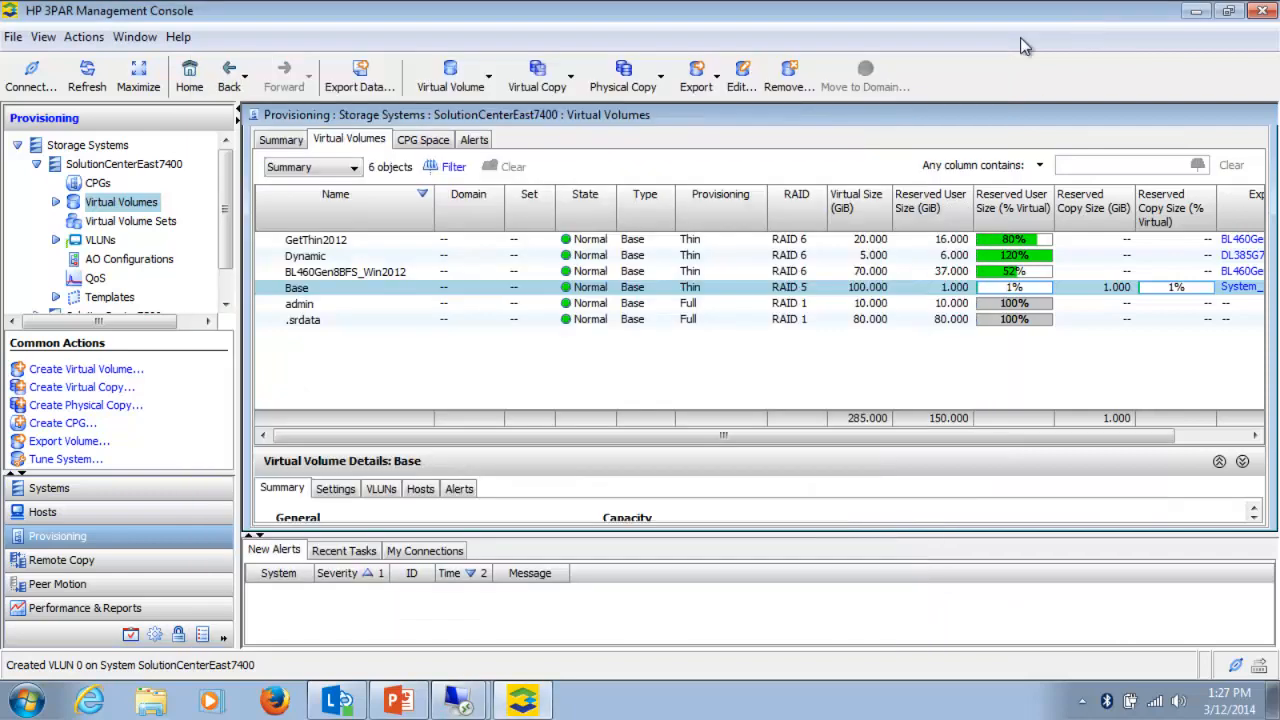
{"action": "right_click", "coordinate": [298, 294]}
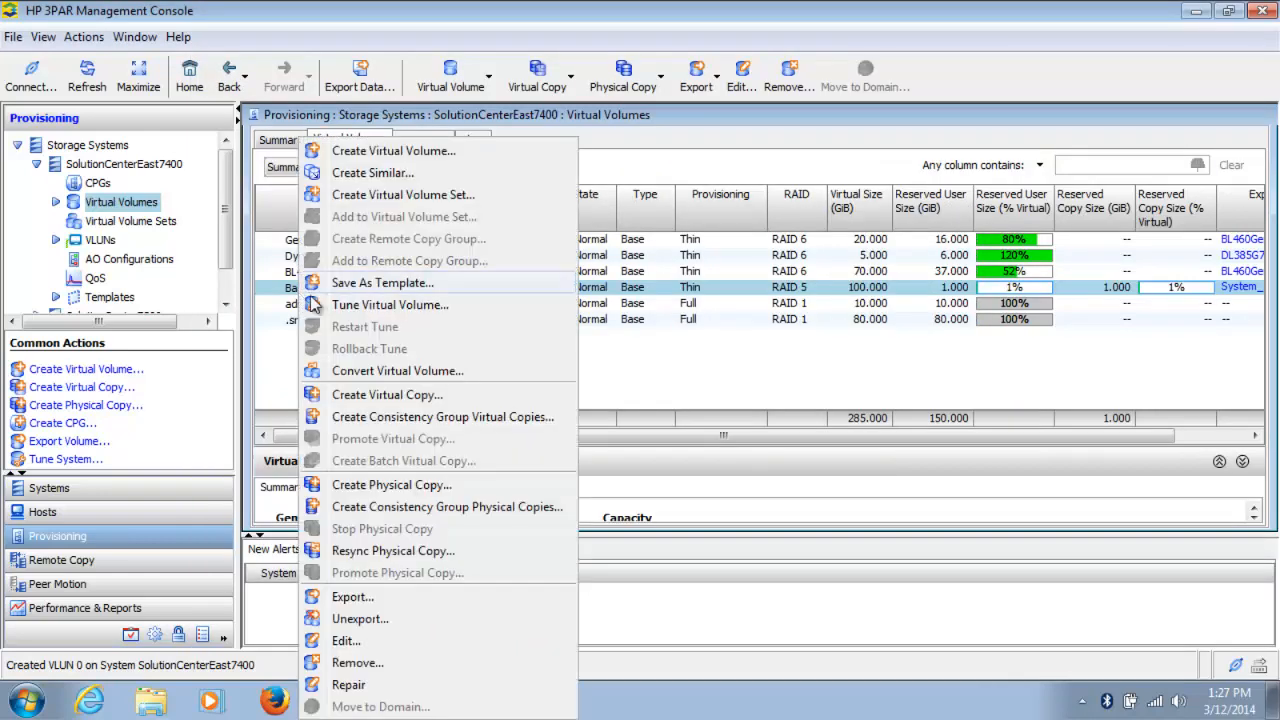
{"action": "left_click", "coordinate": [365, 620]}
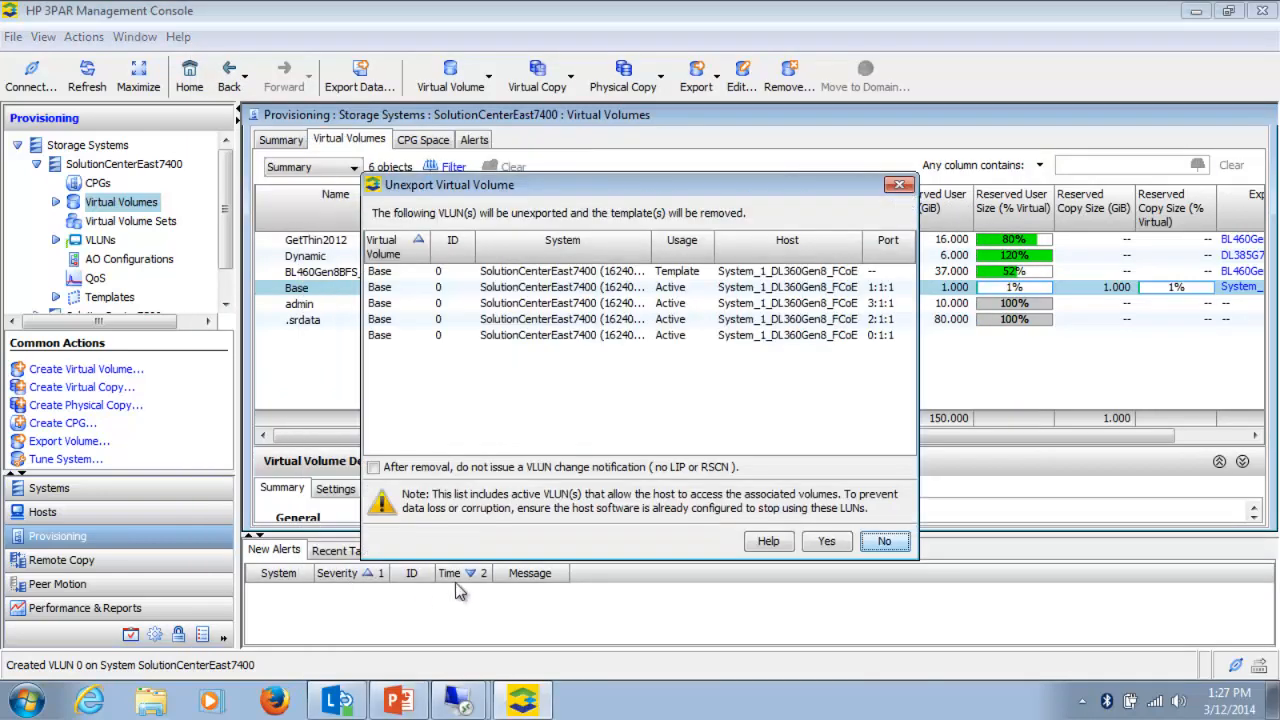
{"action": "left_click", "coordinate": [820, 542]}
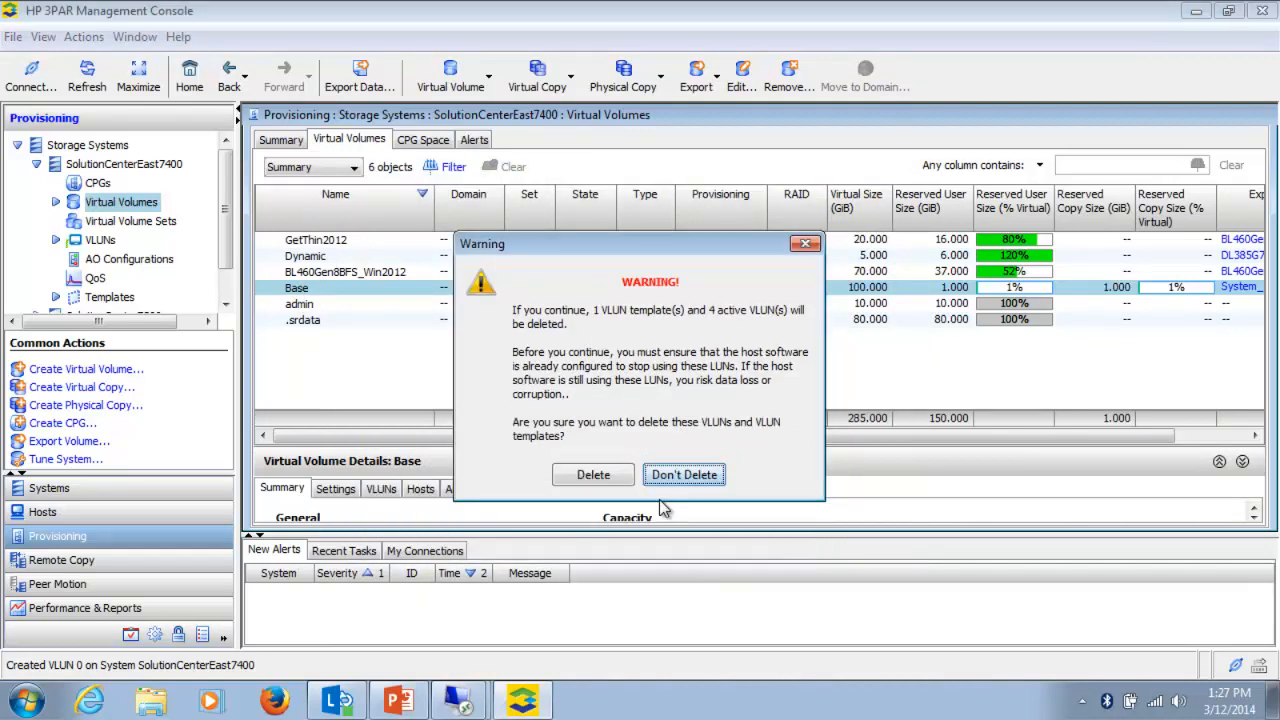
{"action": "left_click", "coordinate": [591, 476]}
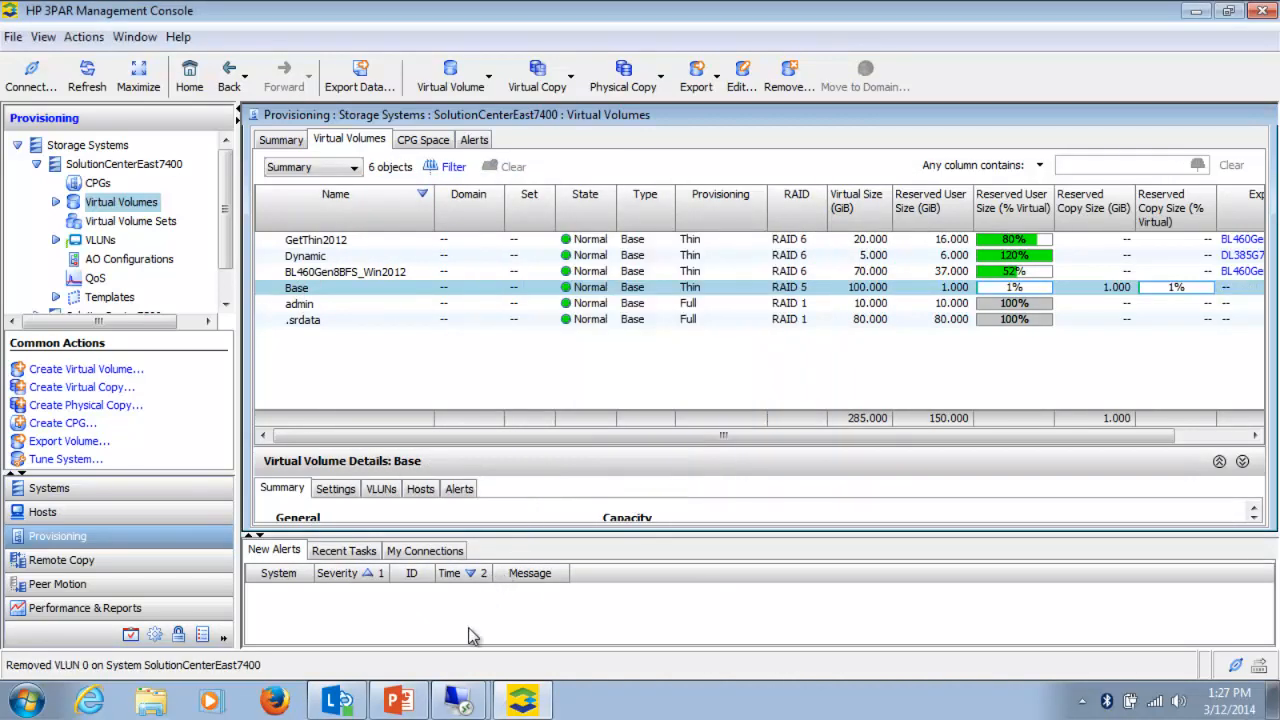
Switch to the 192.168.80.160 Remote Desktop session and rescan the disks in Server Manager's Disk Management.
{"action": "left_click", "coordinate": [458, 700]}
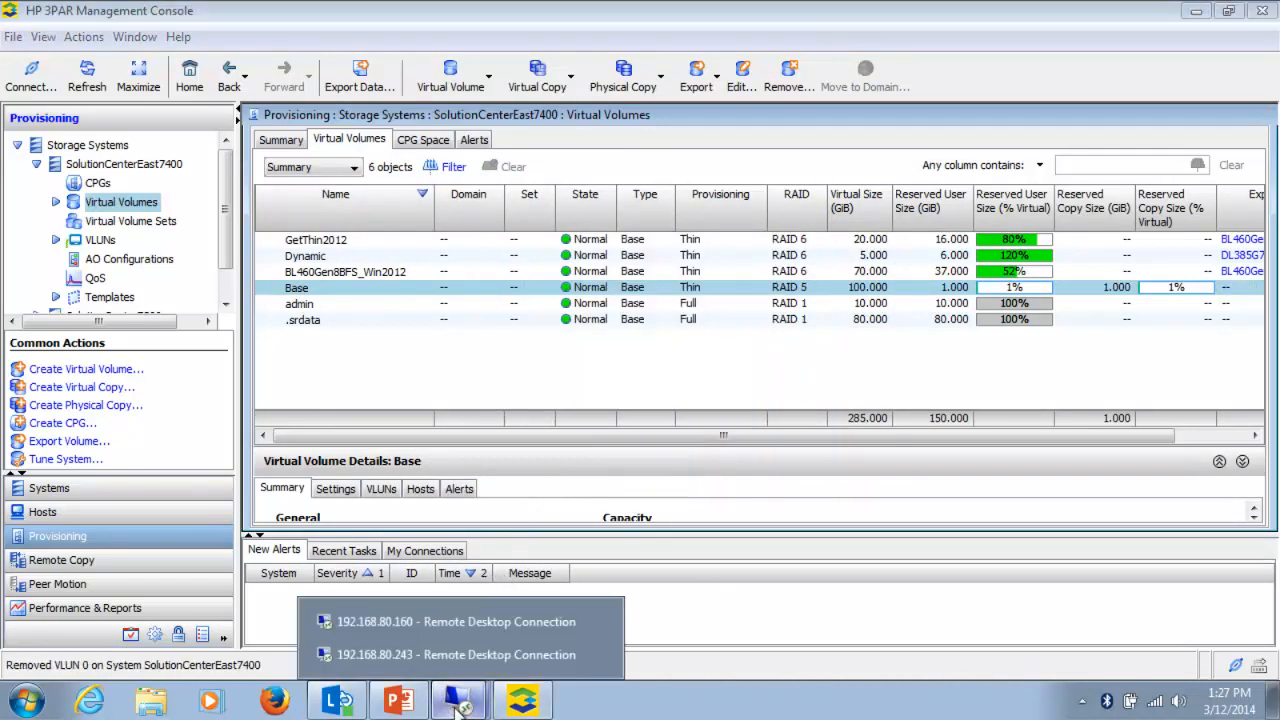
{"action": "left_click", "coordinate": [415, 627]}
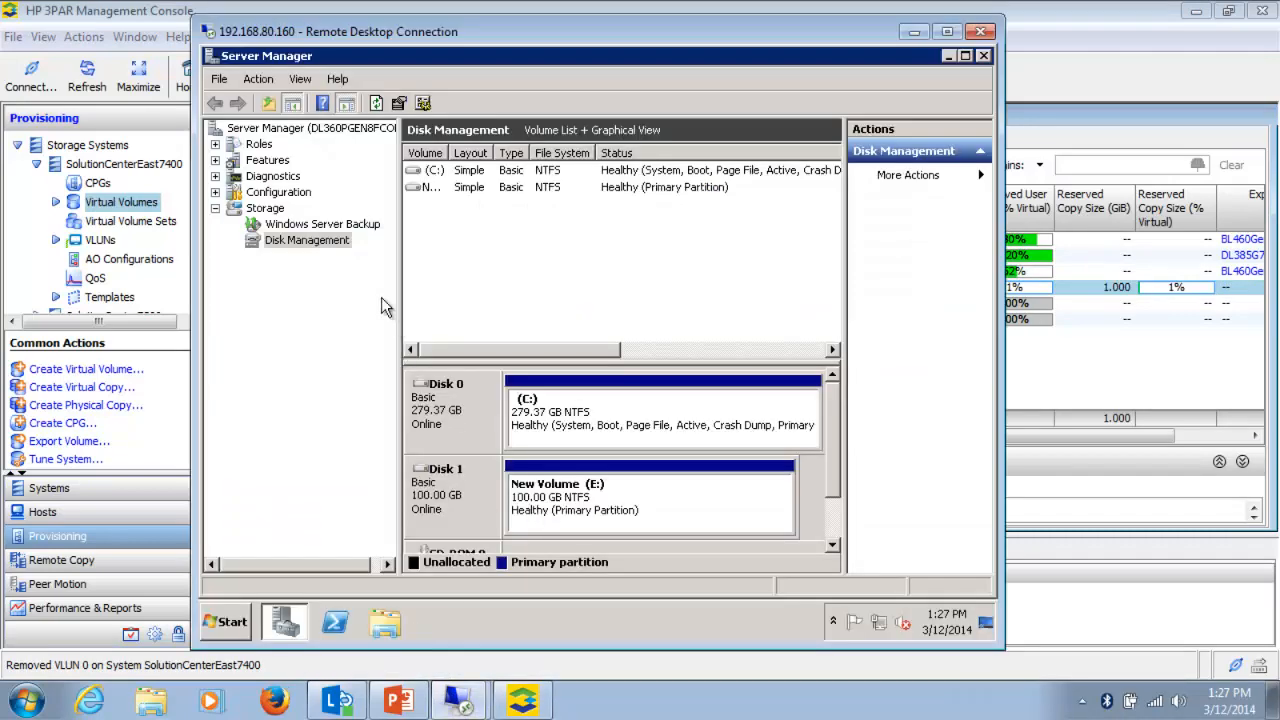
{"action": "left_click", "coordinate": [258, 79]}
{"action": "left_click", "coordinate": [275, 118]}
Return to the HP 3PAR Management Console and create a read/write virtual copy of Base with the user-defined name VC_Sys1.
{"action": "left_click", "coordinate": [1050, 77]}
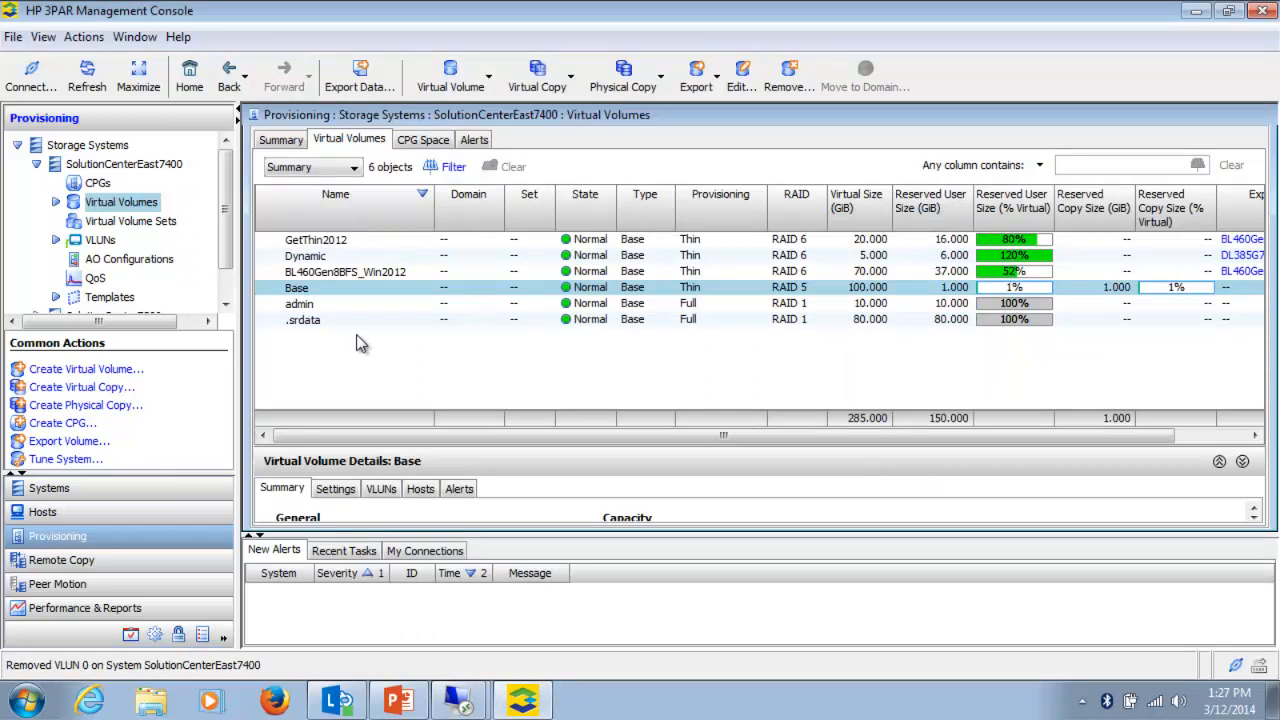
{"action": "right_click", "coordinate": [301, 290]}
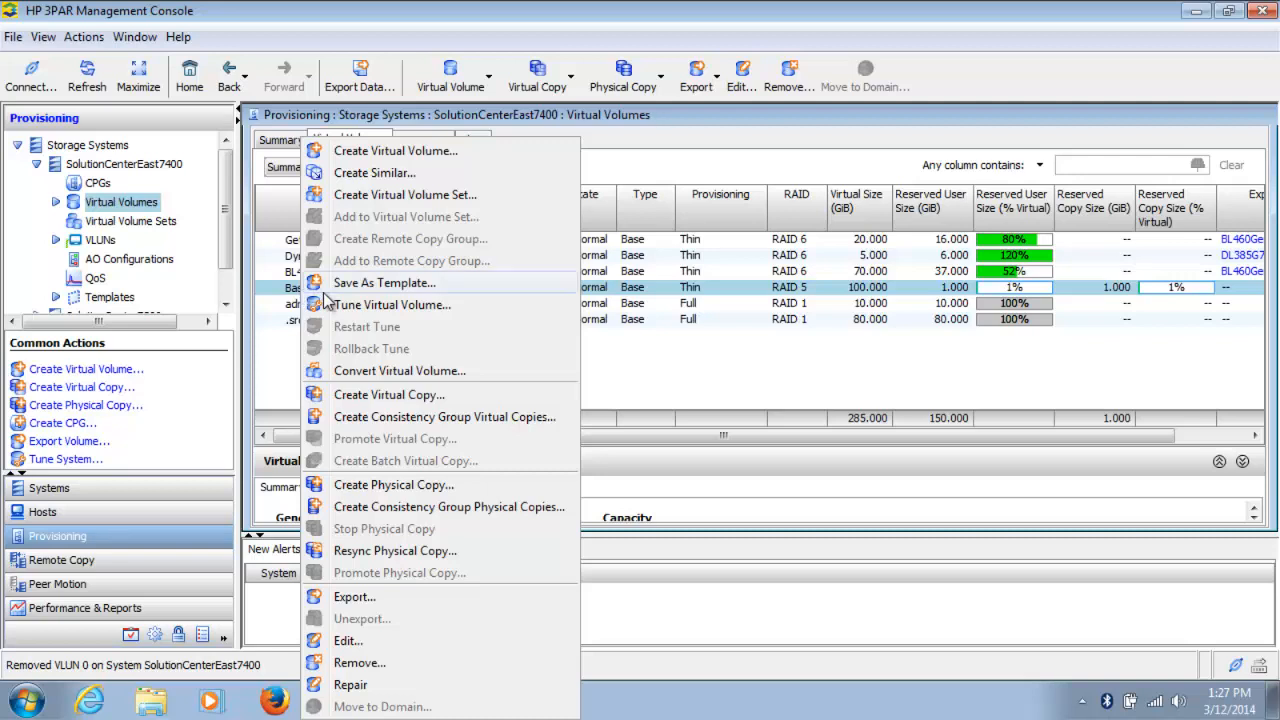
{"action": "left_click", "coordinate": [366, 394]}
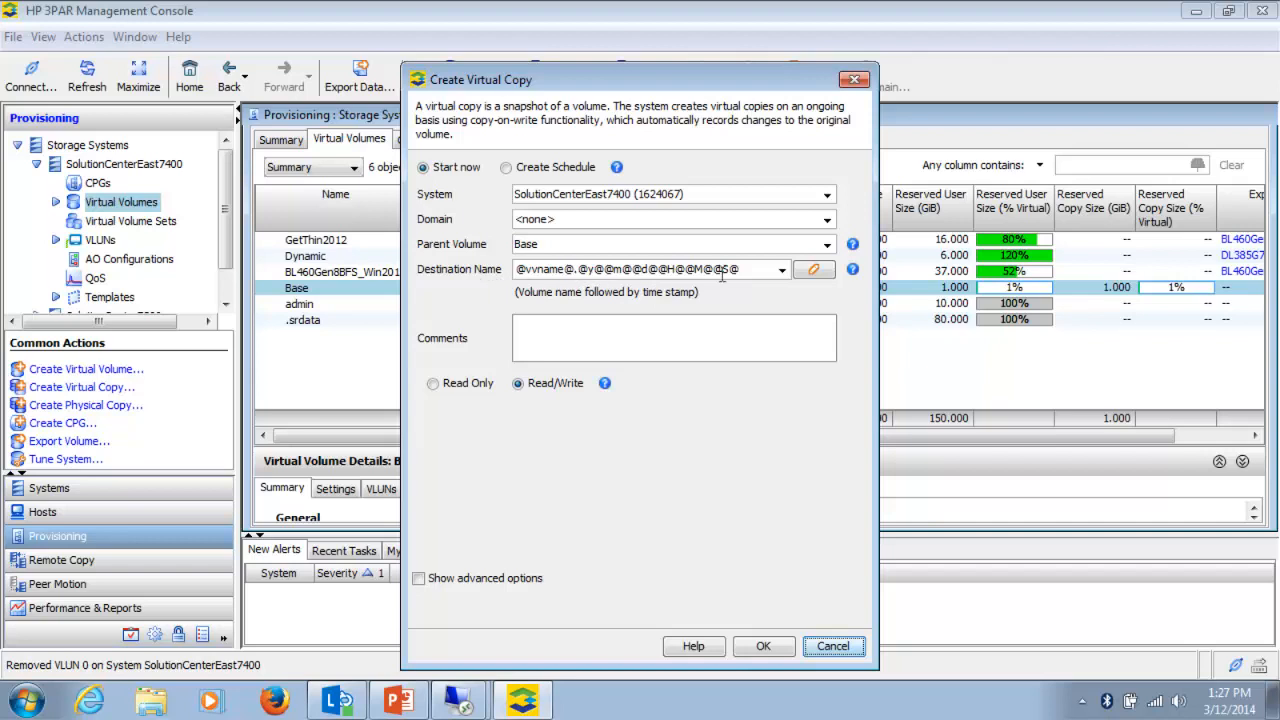
{"action": "left_click", "coordinate": [781, 270]}
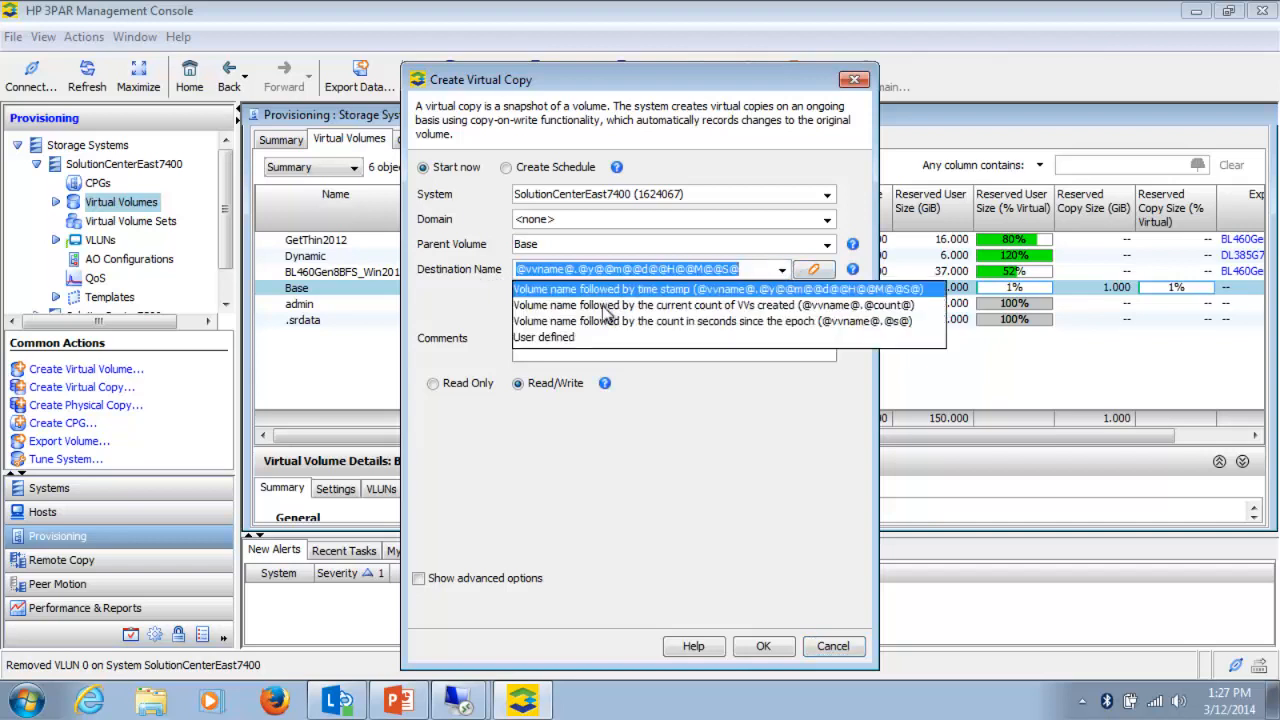
{"action": "left_click", "coordinate": [548, 337]}
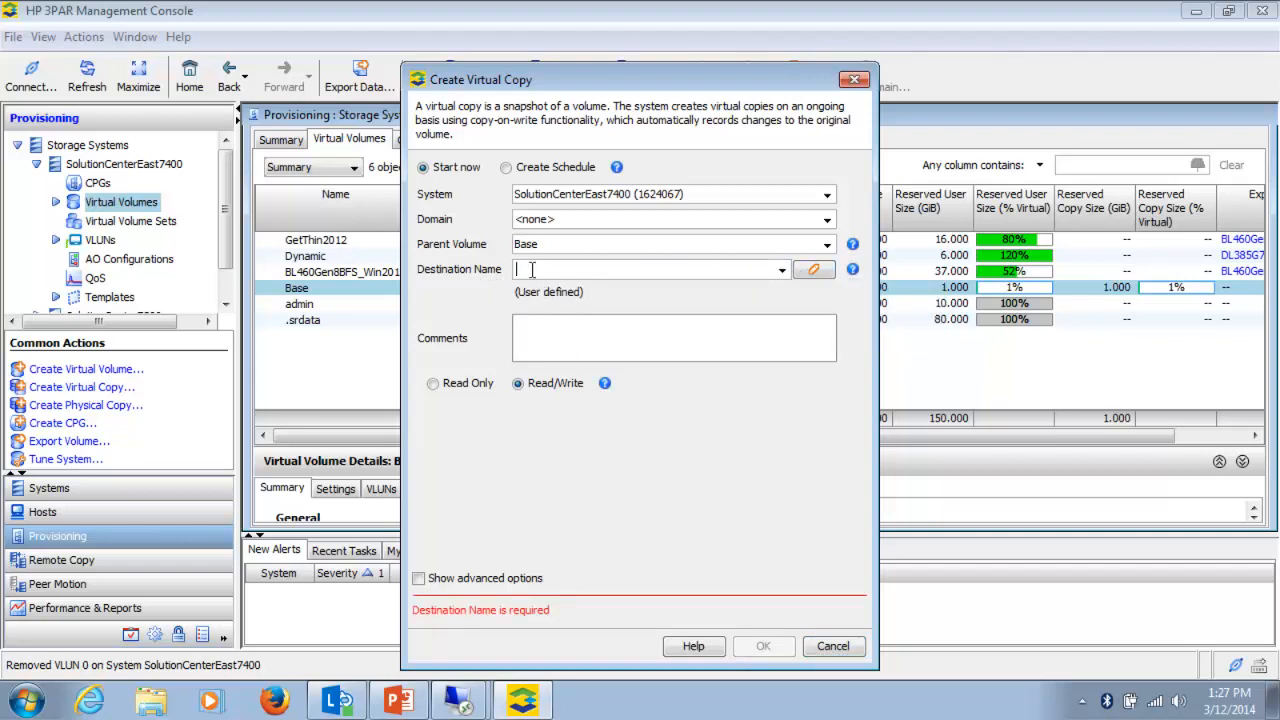
{"action": "type", "text": "VC_Sys1"}
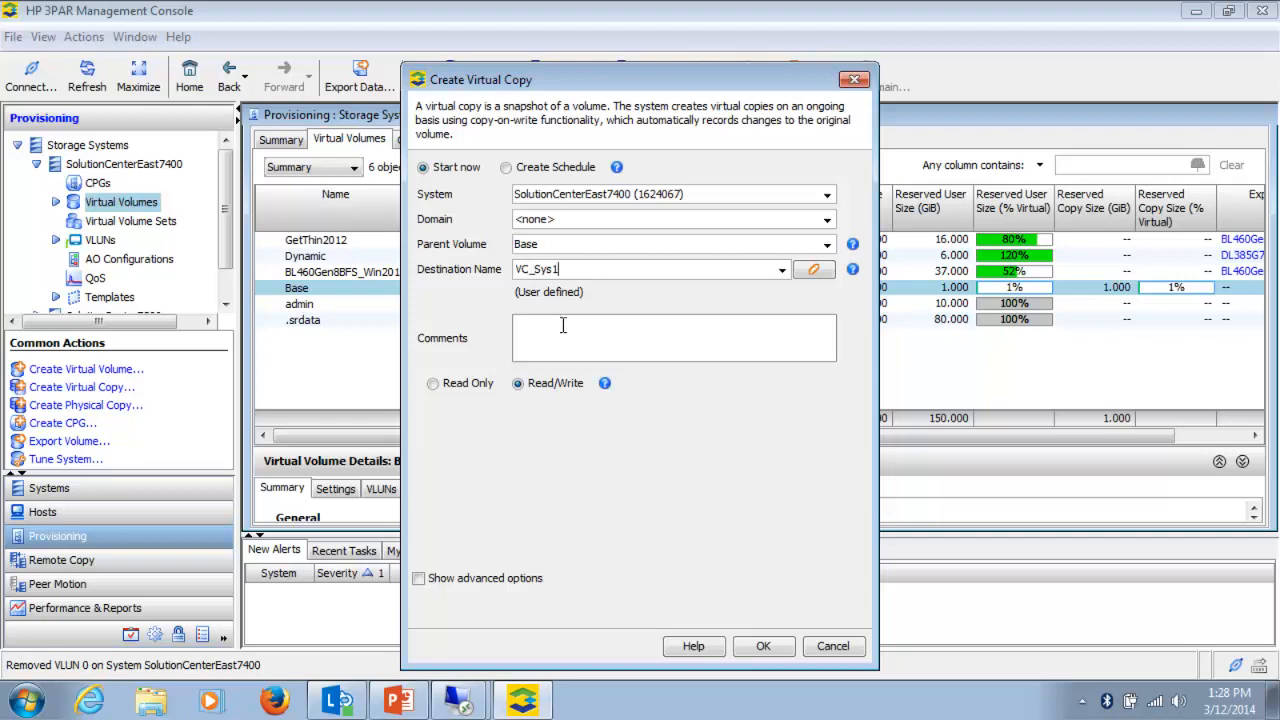
{"action": "left_click", "coordinate": [753, 645]}
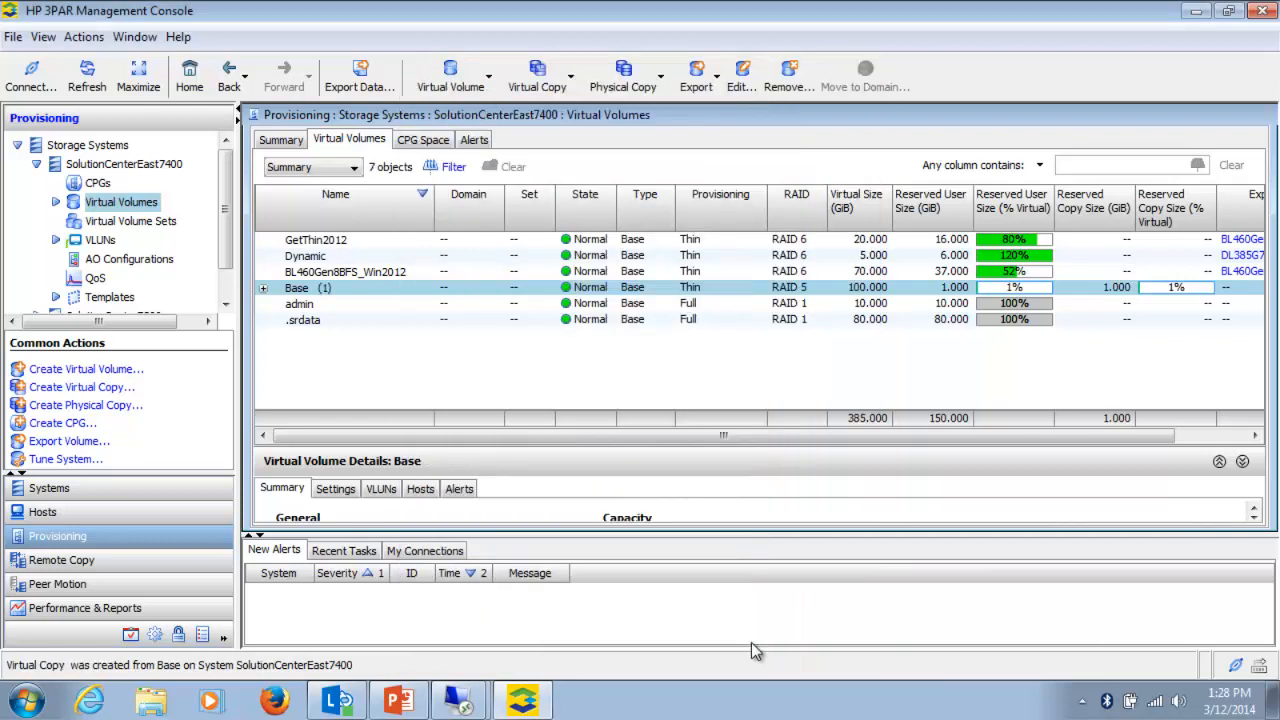
Expand Base in the volume list and create a second read/write virtual copy of it with the user-defined name VC_Sys2.
{"action": "left_click", "coordinate": [264, 288]}
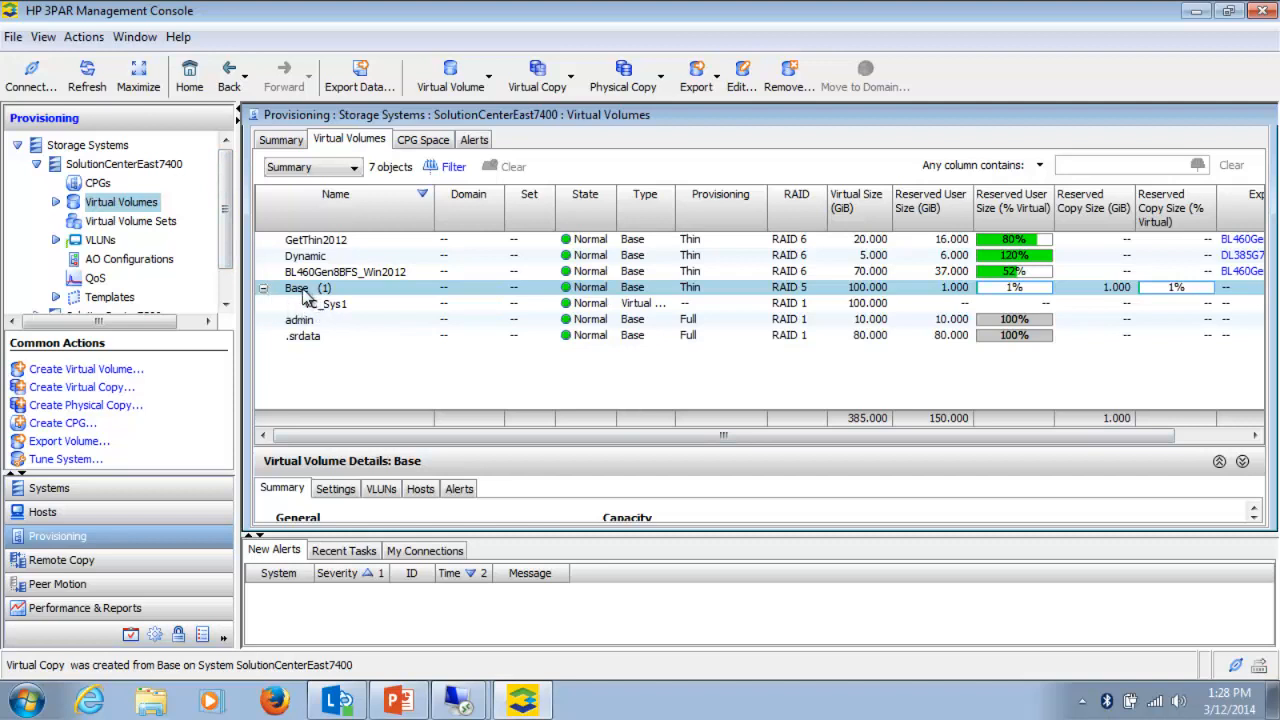
{"action": "right_click", "coordinate": [305, 295]}
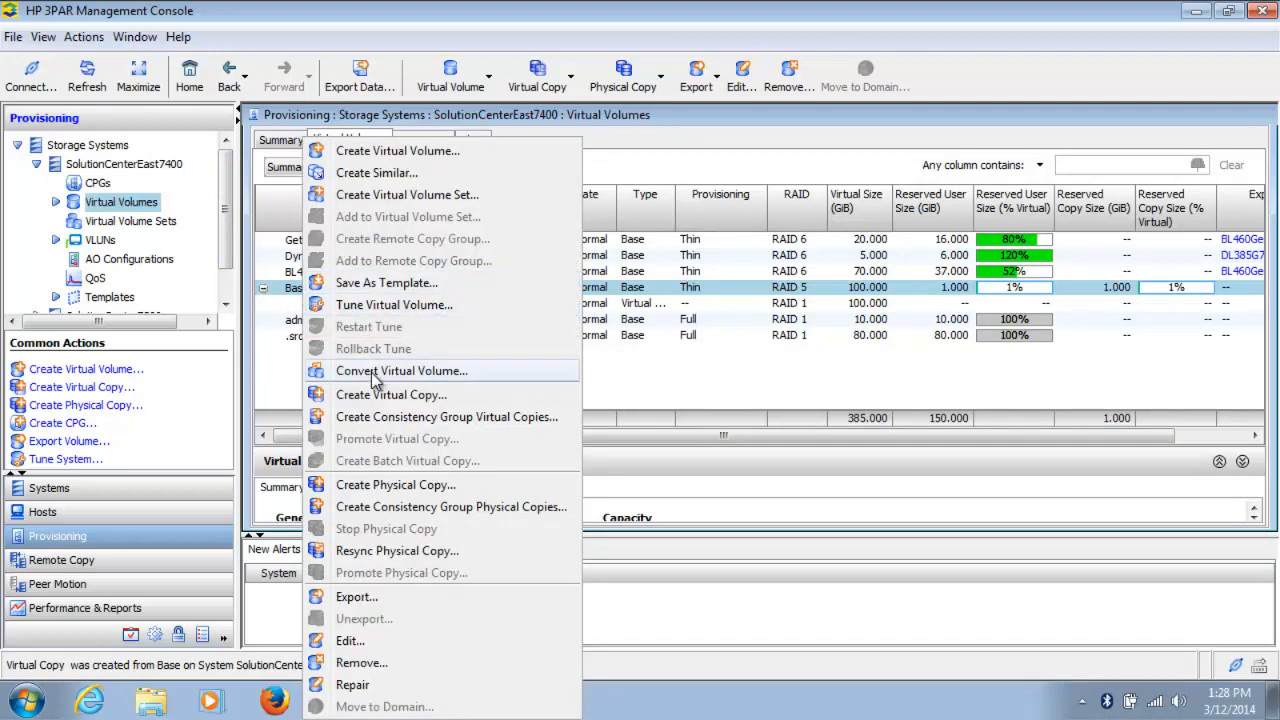
{"action": "left_click", "coordinate": [340, 395]}
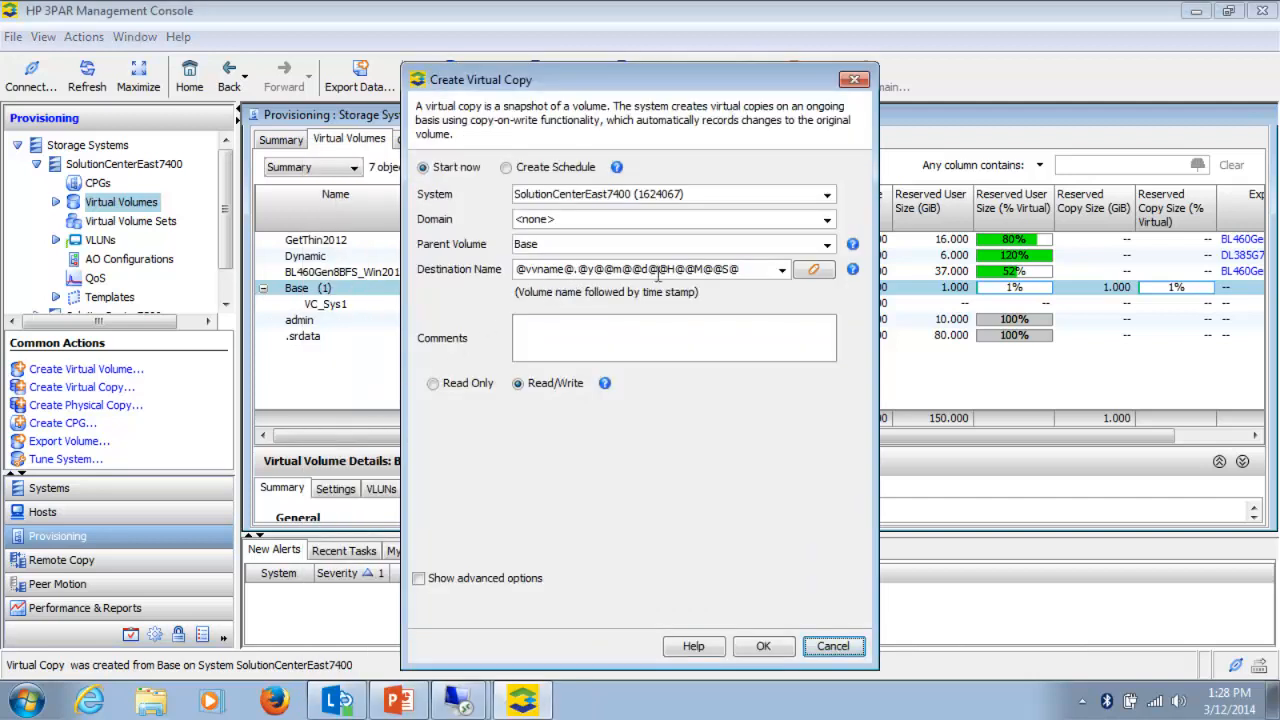
{"action": "left_click", "coordinate": [782, 270]}
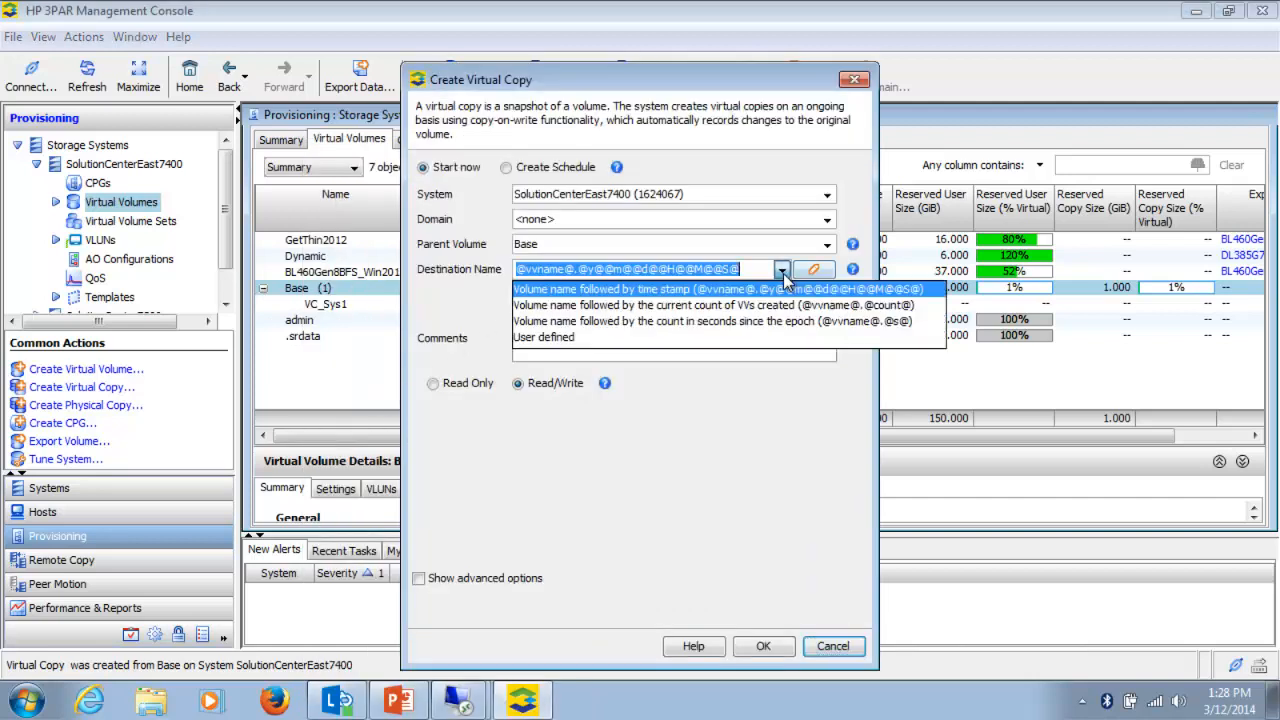
{"action": "left_click", "coordinate": [543, 350]}
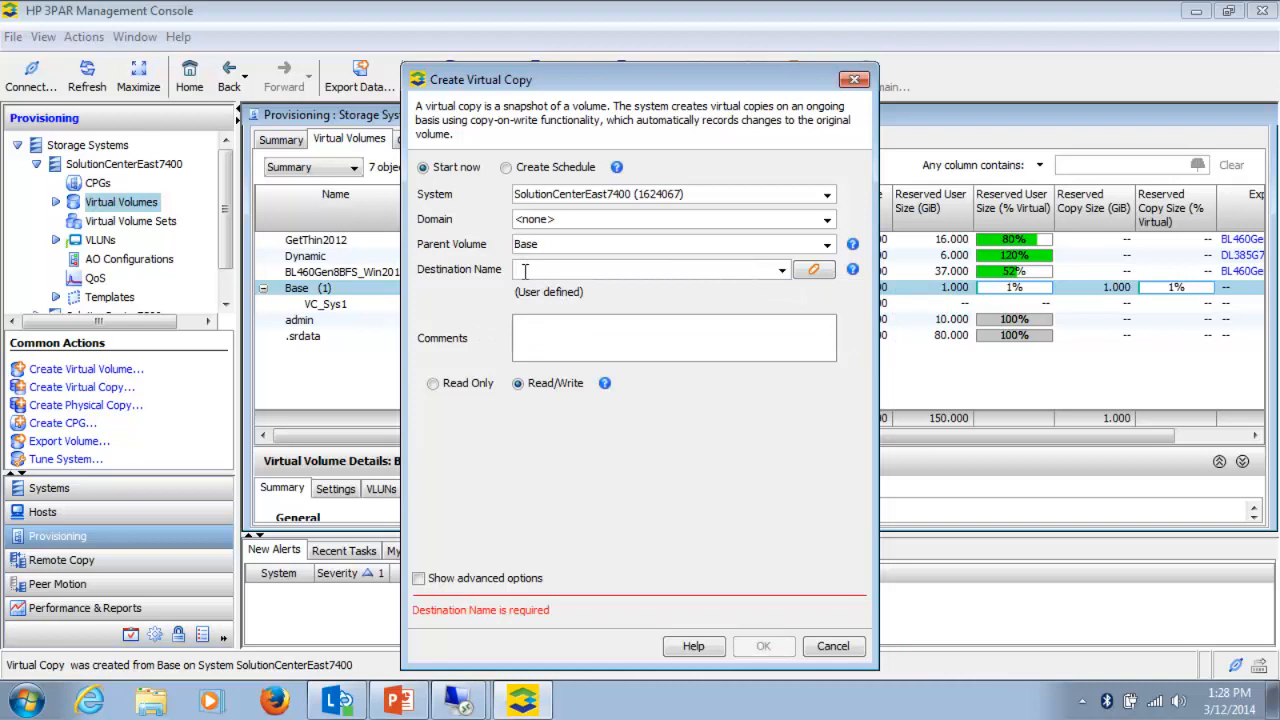
{"action": "type", "text": "VC_Sys2"}
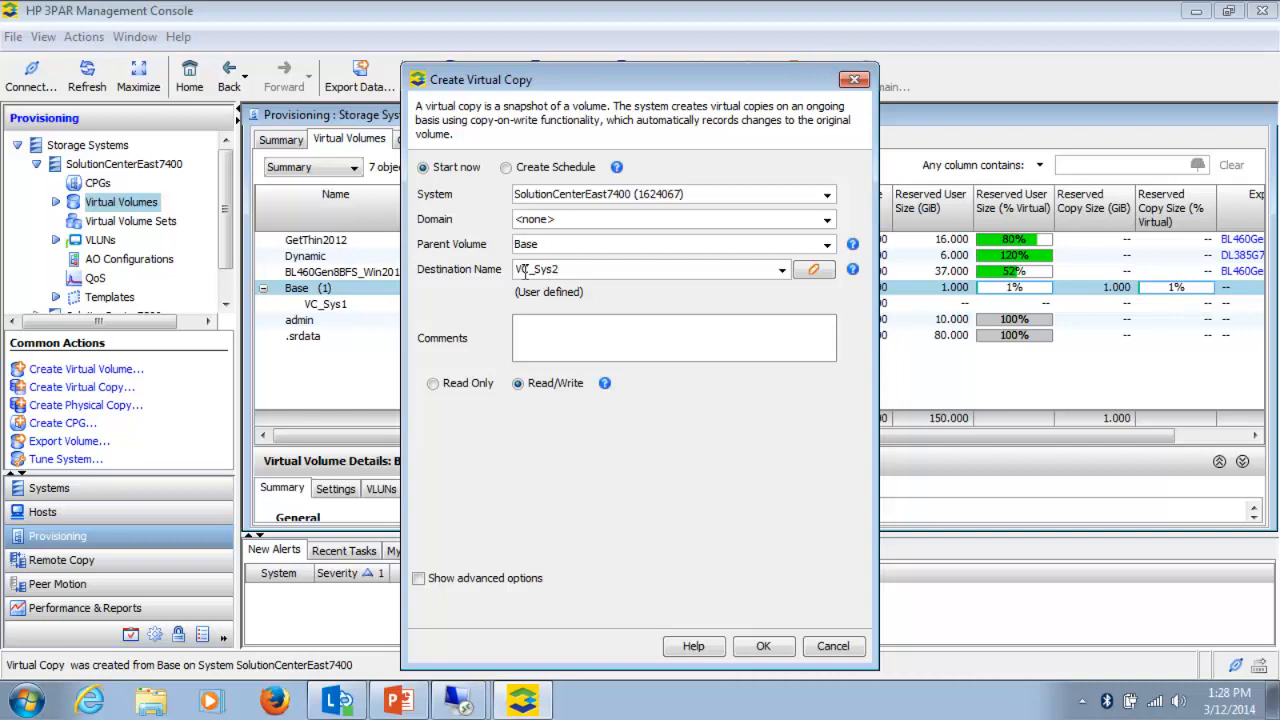
{"action": "left_click", "coordinate": [760, 647]}
{"action": "left_click", "coordinate": [760, 647]}
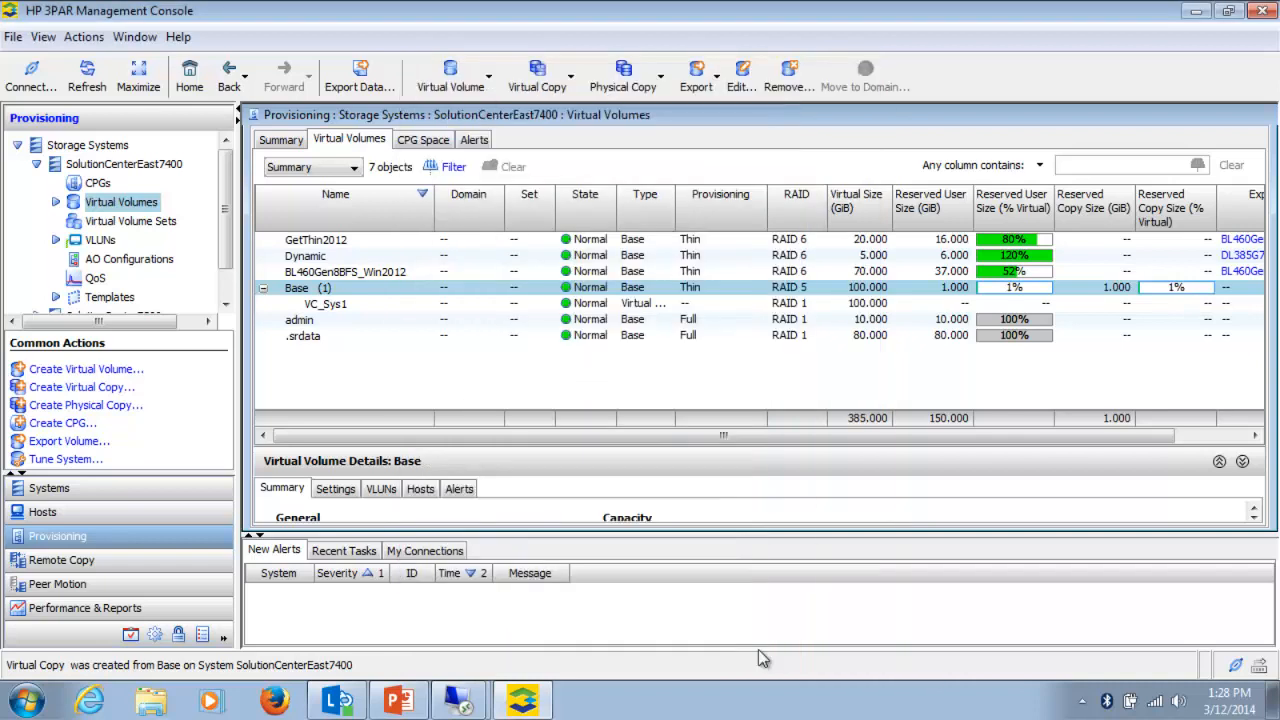
Export the virtual copy VC_Sys1 to host System_1_DL360Gen8_FCoE, keeping the suggested LUN.
{"action": "left_click", "coordinate": [327, 305]}
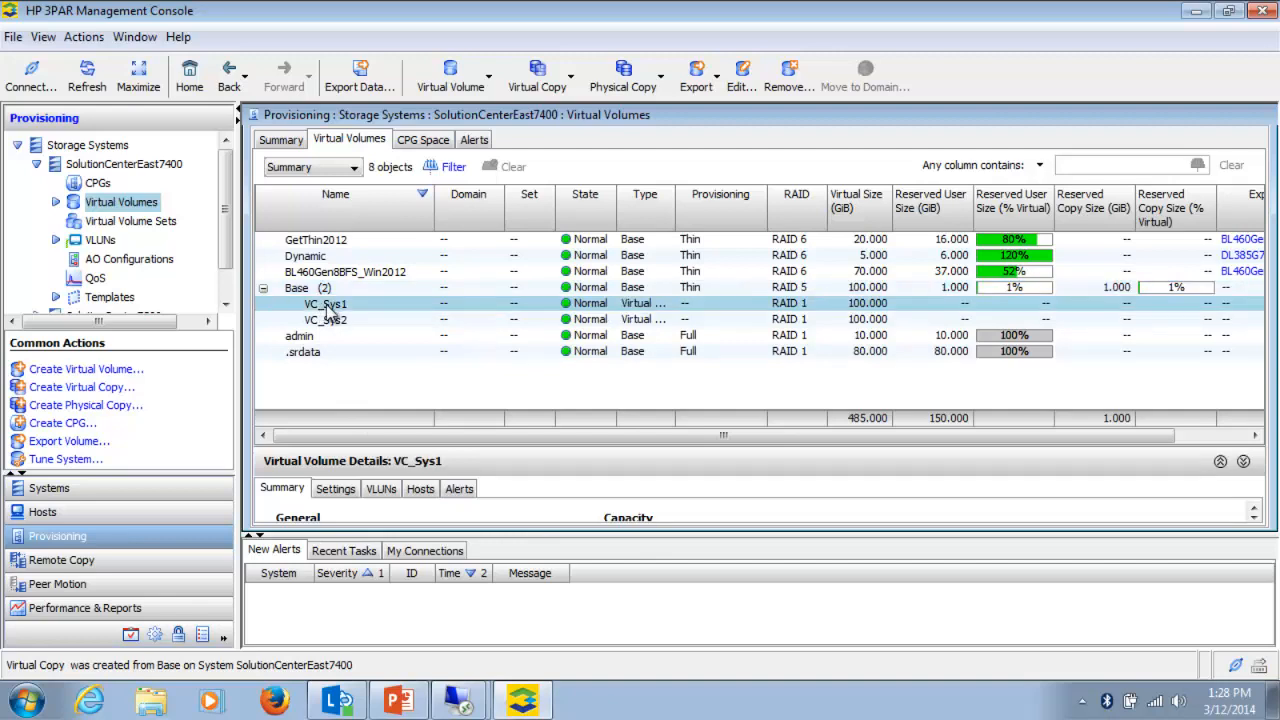
{"action": "right_click", "coordinate": [327, 310]}
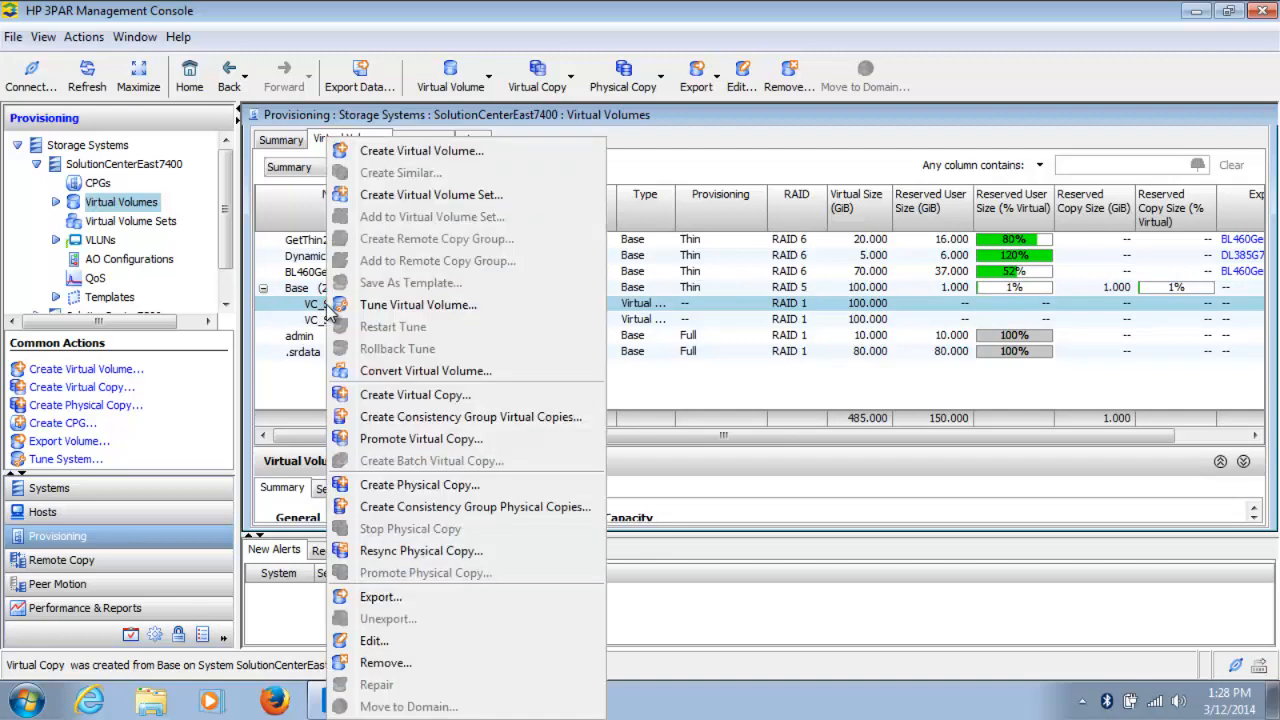
{"action": "left_click", "coordinate": [378, 597]}
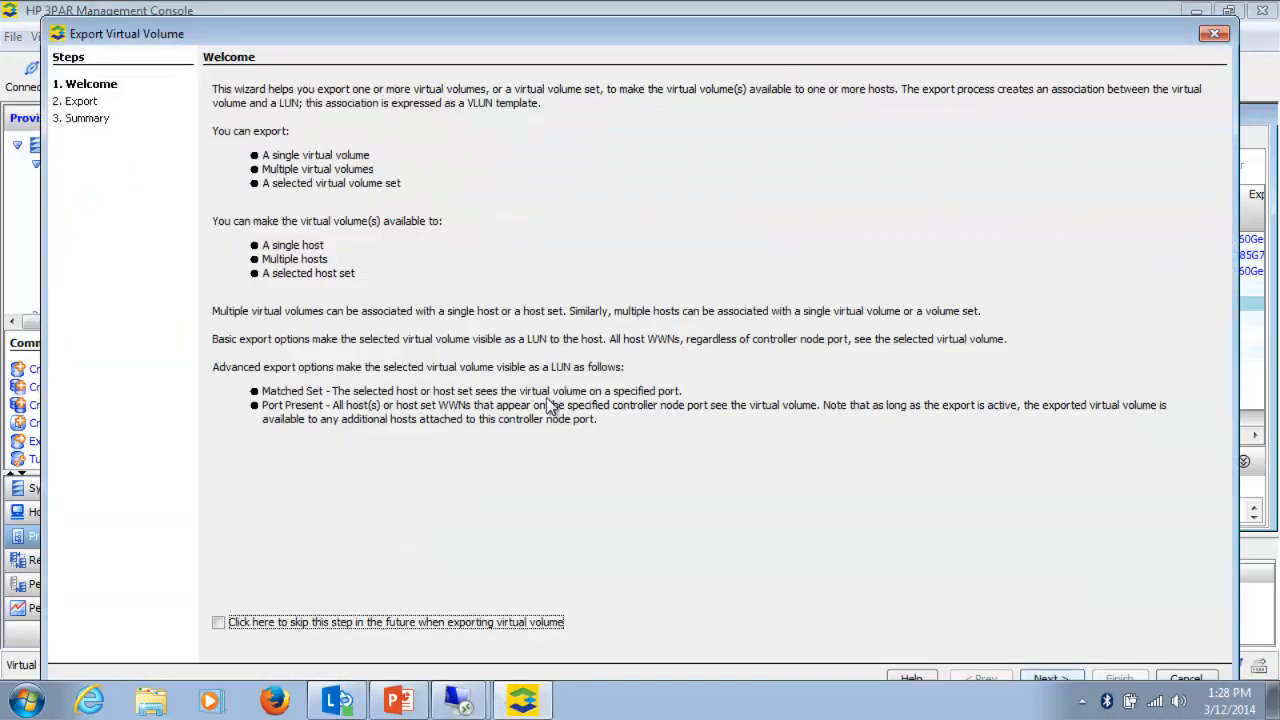
{"action": "left_click", "coordinate": [1047, 679]}
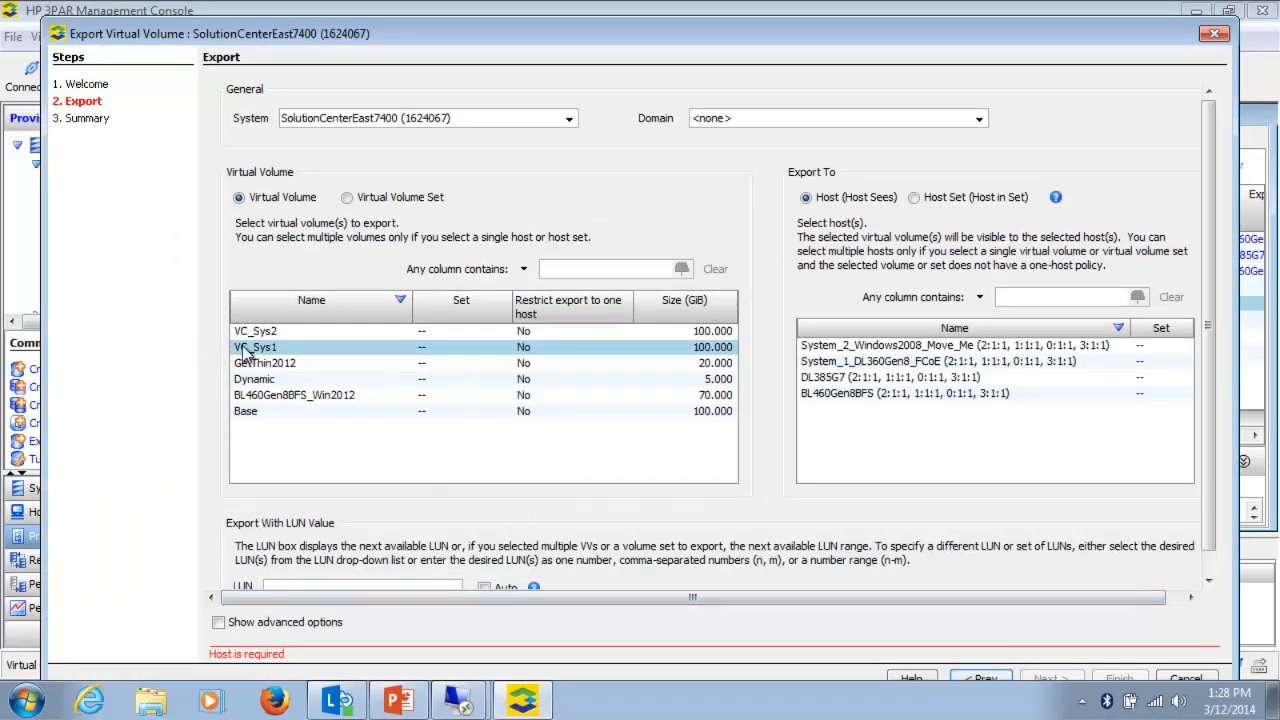
{"action": "left_click", "coordinate": [838, 362]}
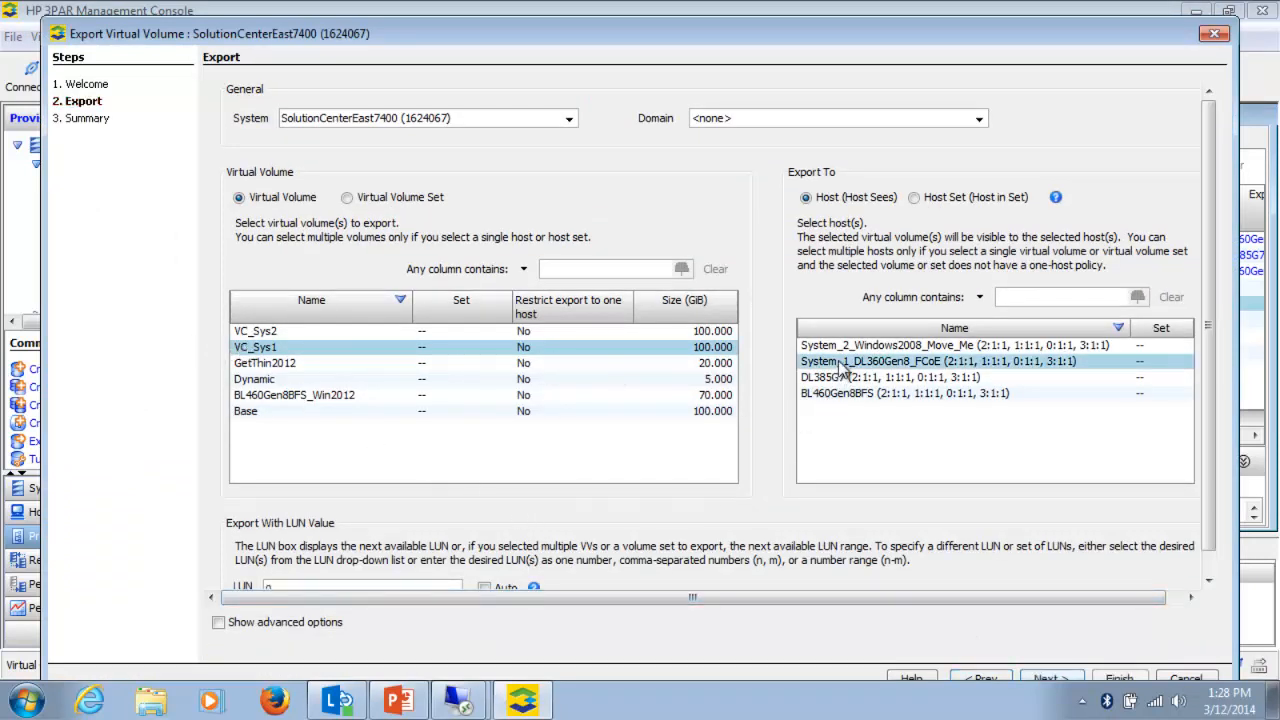
{"action": "left_click", "coordinate": [1047, 679]}
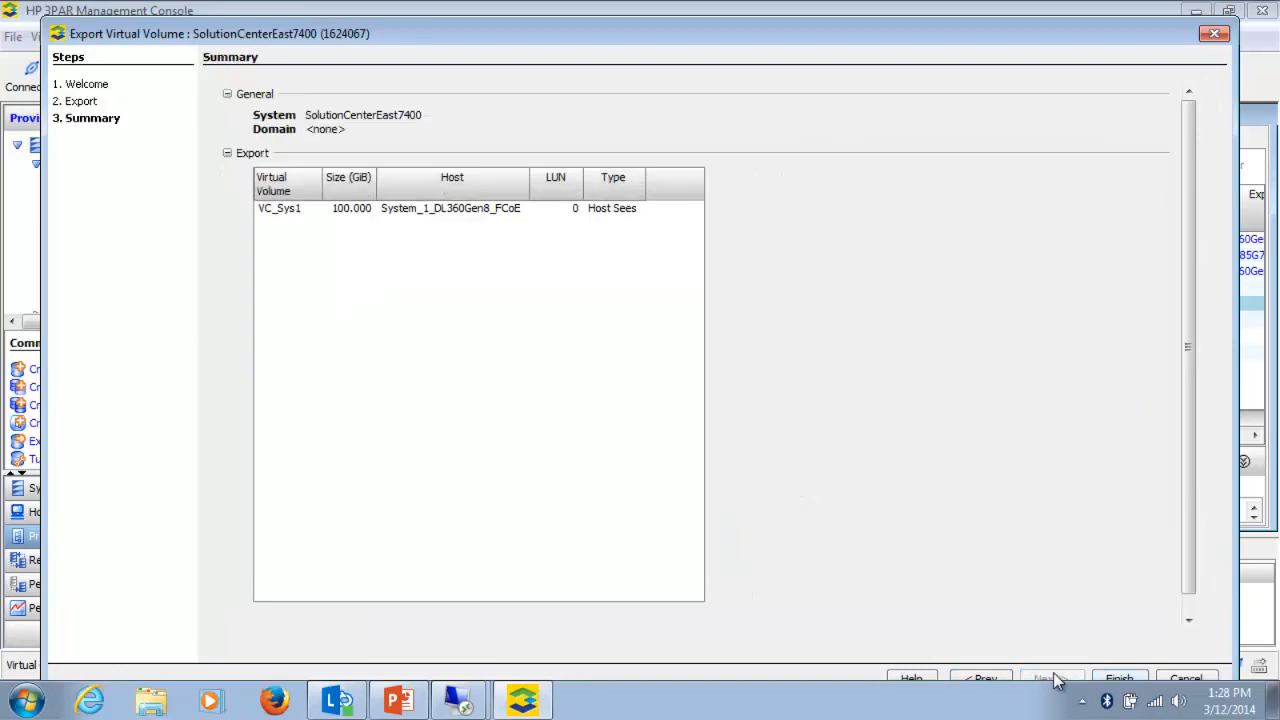
{"action": "left_click", "coordinate": [1115, 680]}
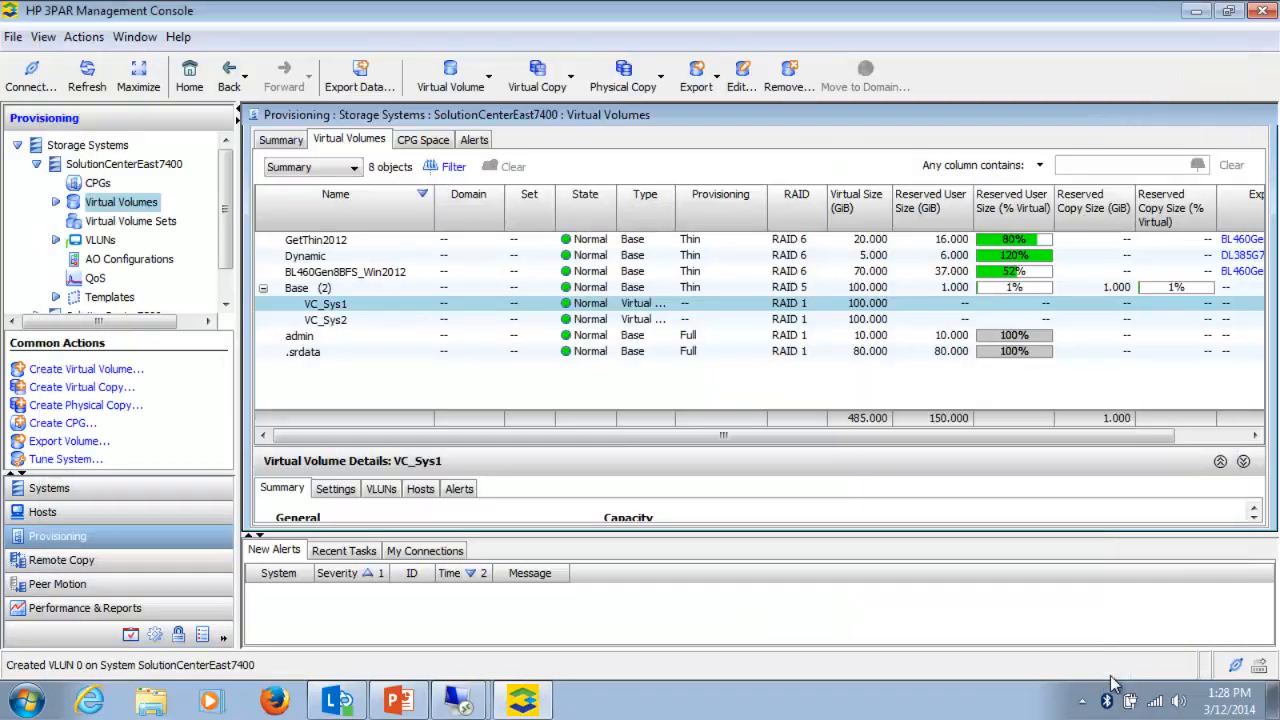
Export the virtual copy VC_Sys2 to host System_2_Windows2008_Move_Me, keeping the suggested LUN.
{"action": "left_click", "coordinate": [333, 320]}
{"action": "right_click", "coordinate": [333, 326]}
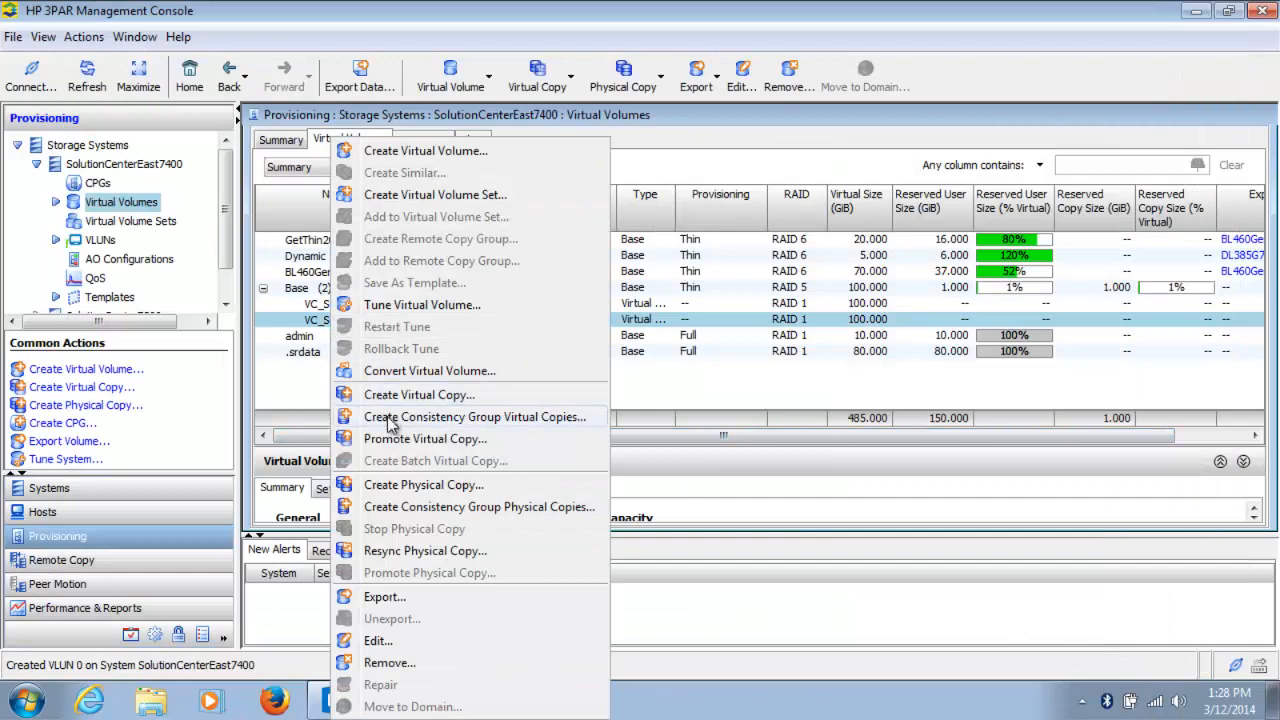
{"action": "left_click", "coordinate": [385, 599]}
{"action": "left_click", "coordinate": [1052, 680]}
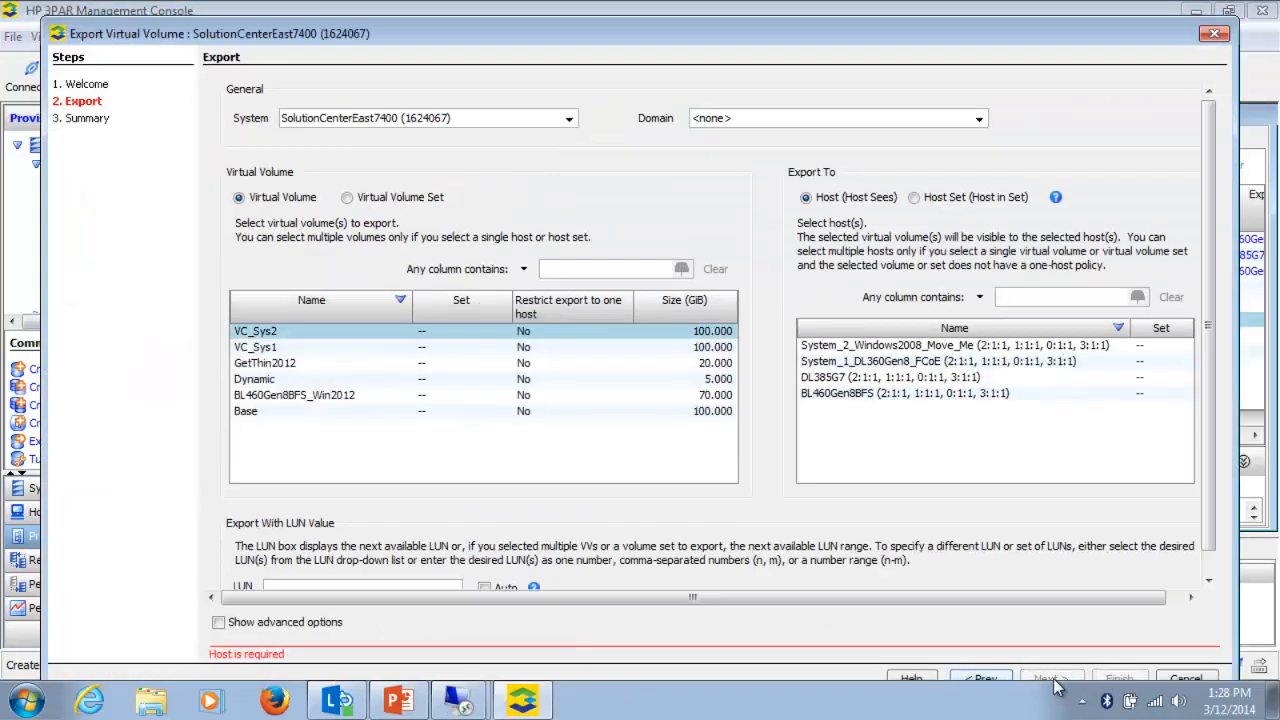
{"action": "left_click", "coordinate": [836, 347]}
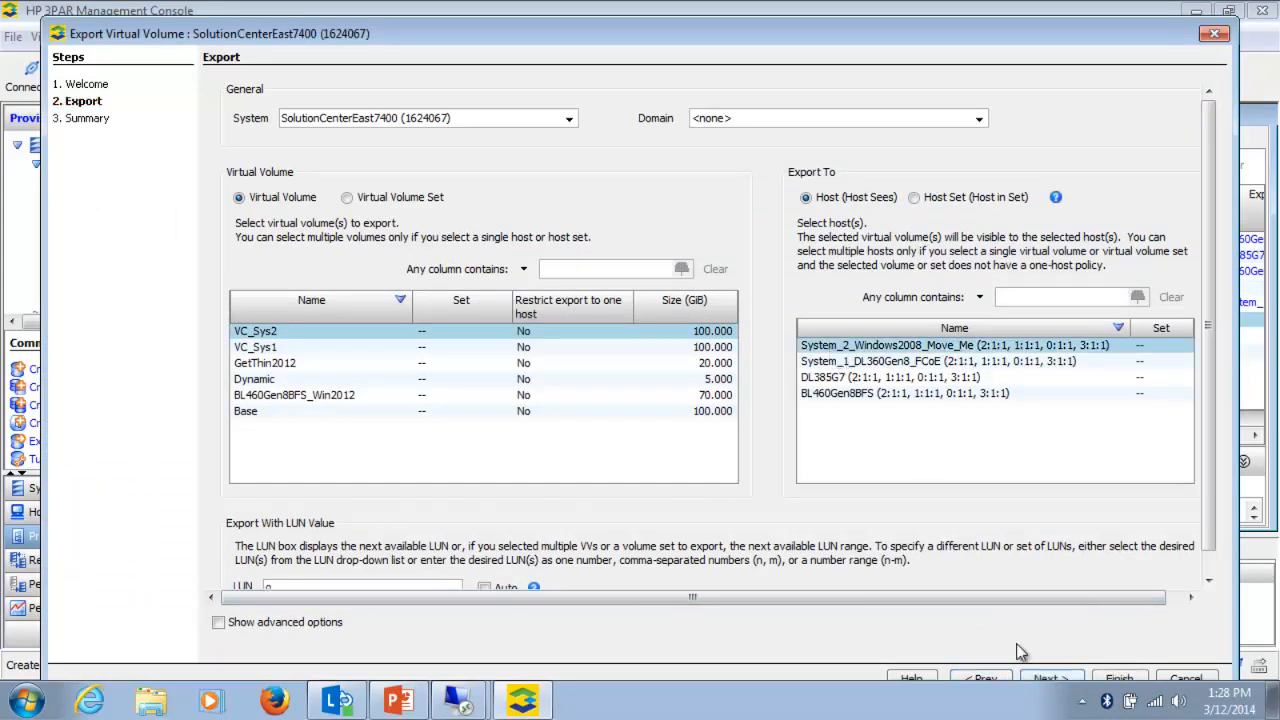
{"action": "left_click", "coordinate": [1119, 679]}
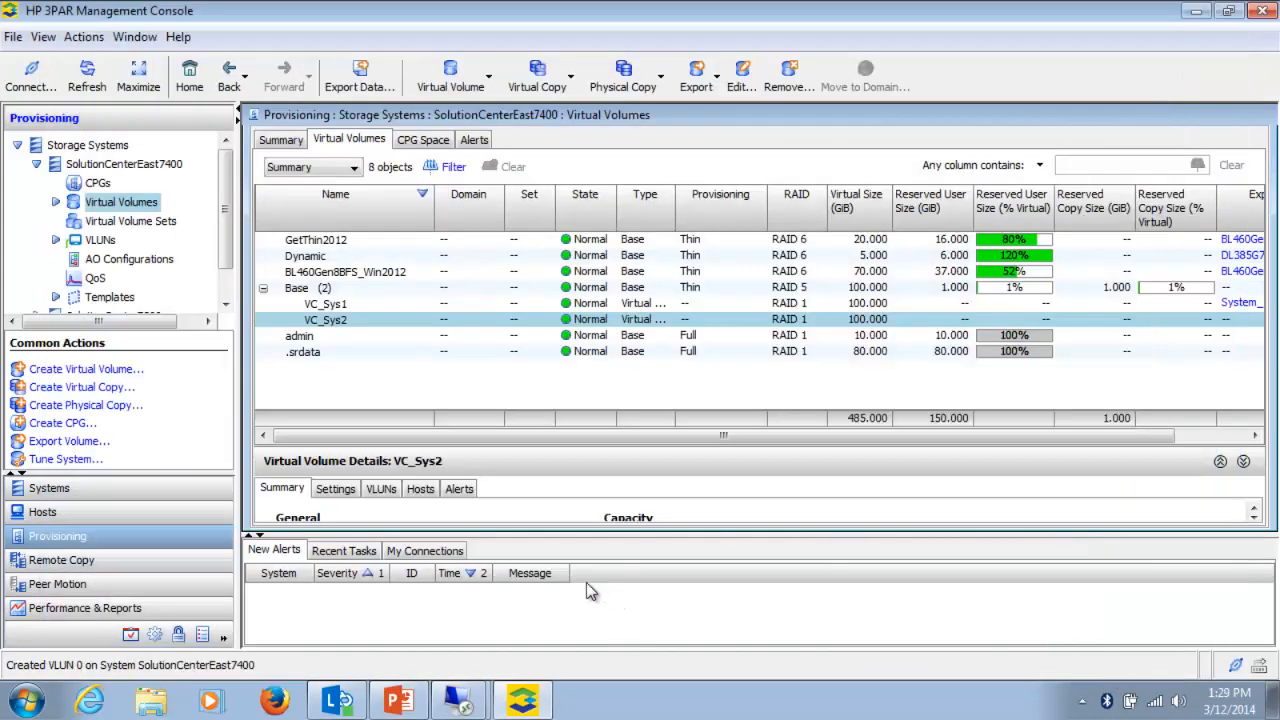
Switch to the 192.168.80.160 Remote Desktop session and rescan its disks to detect the exported VC_Sys1 copy.
{"action": "left_click", "coordinate": [458, 702]}
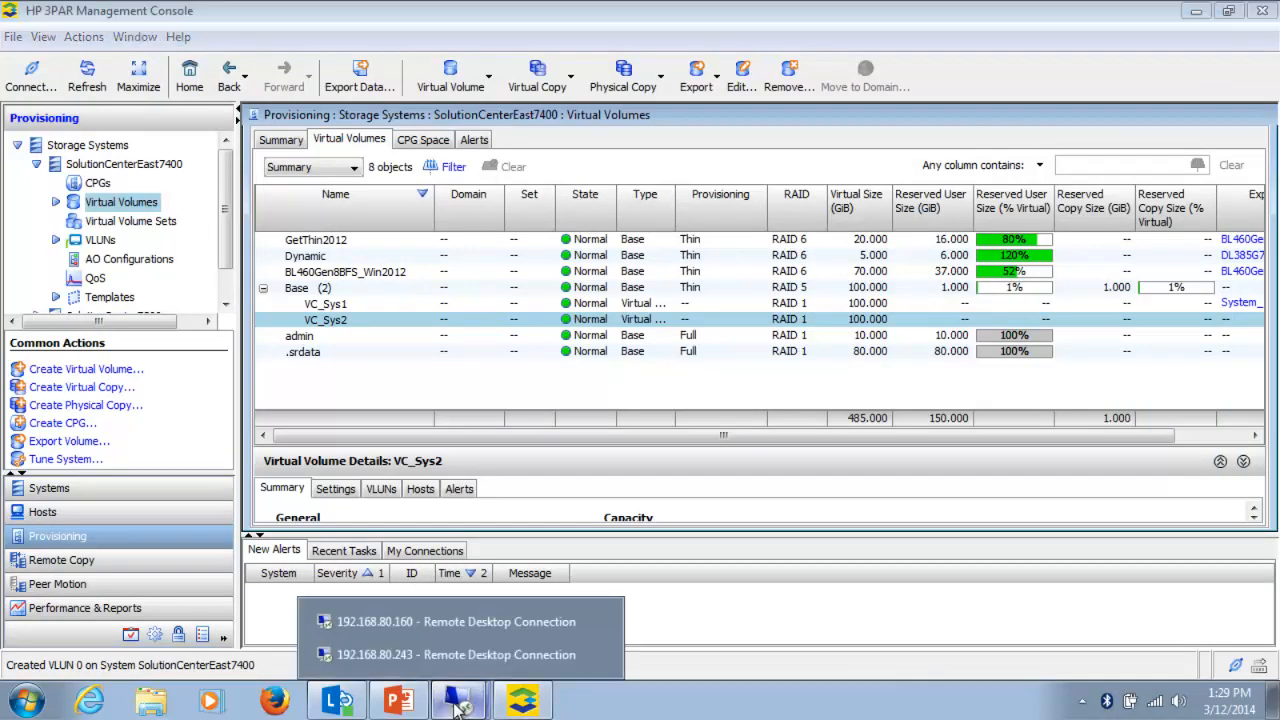
{"action": "left_click", "coordinate": [393, 621]}
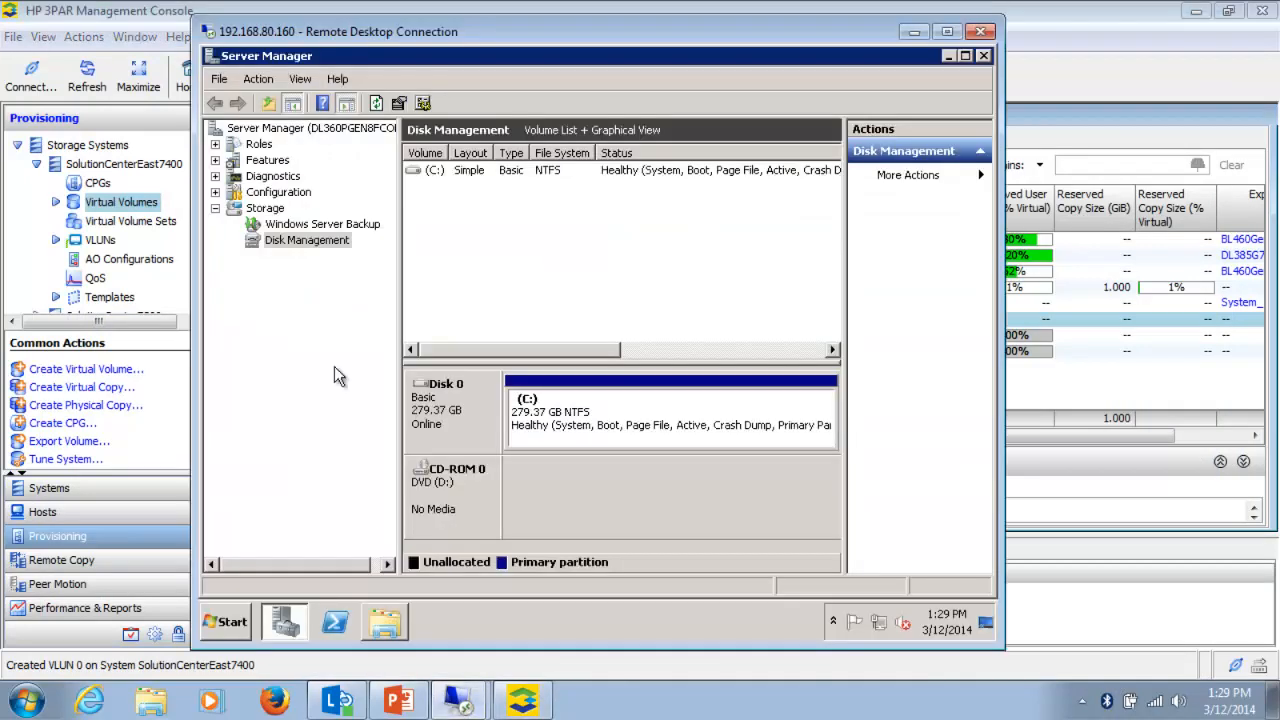
{"action": "left_click", "coordinate": [258, 79]}
{"action": "left_click", "coordinate": [272, 120]}
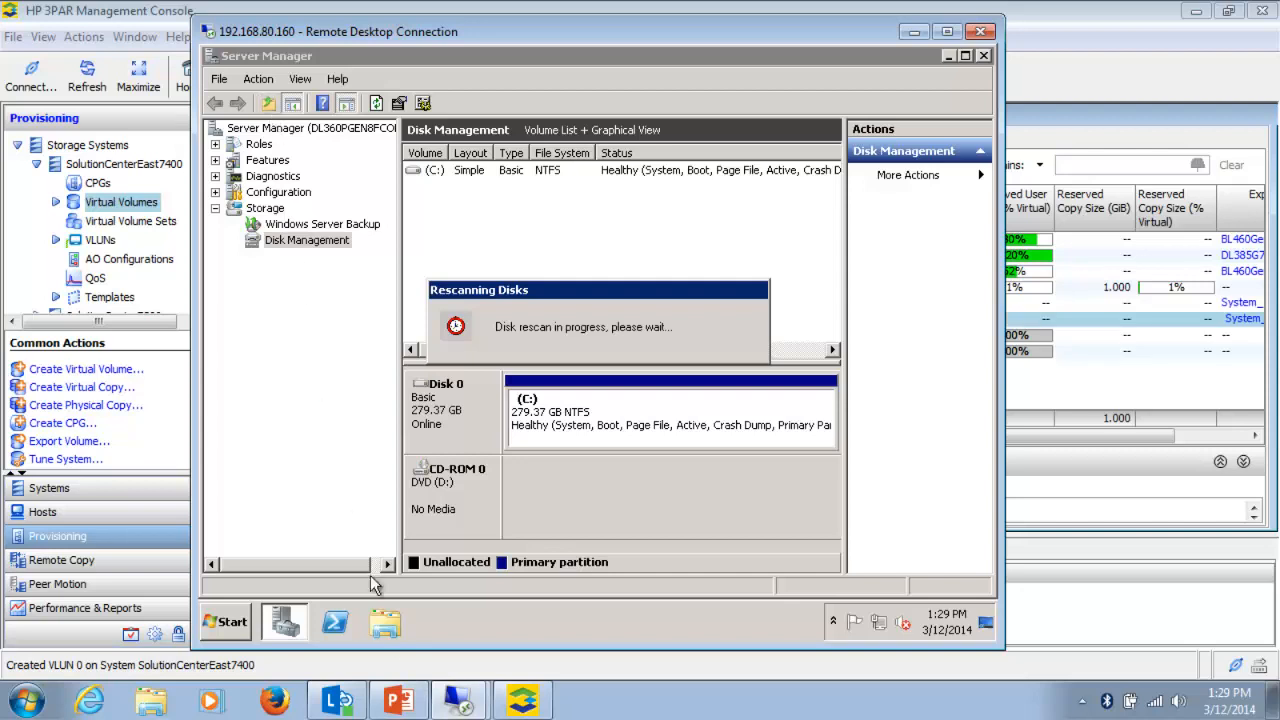
Switch to the 192.168.80.243 Remote Desktop session, bring up Server Manager, and rescan its disks for the exported VC_Sys2 copy.
{"action": "left_click", "coordinate": [458, 702]}
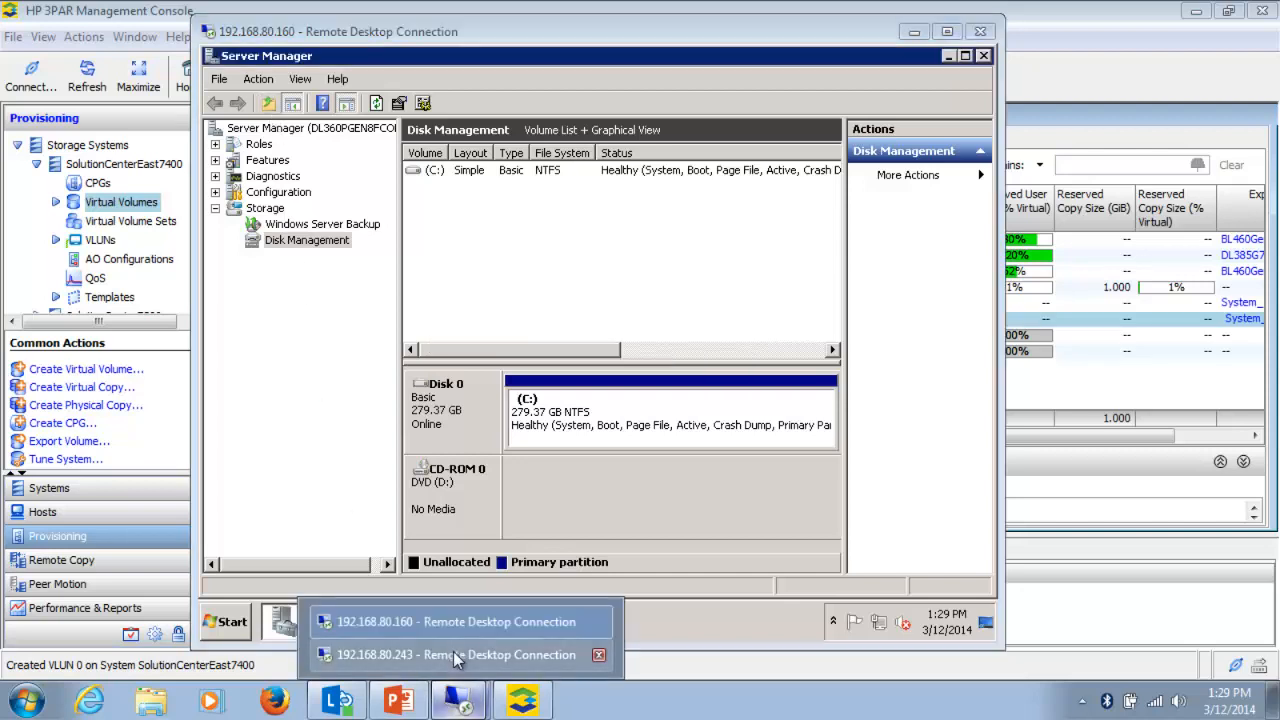
{"action": "left_click", "coordinate": [455, 655]}
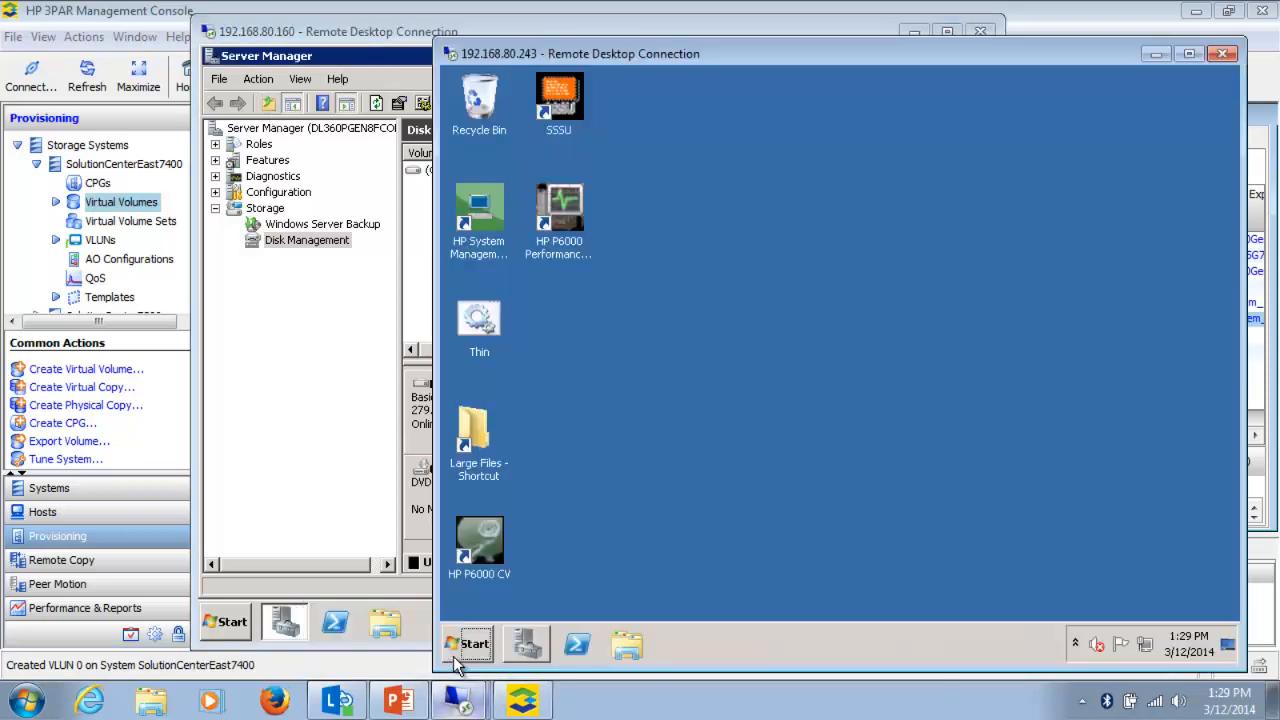
{"action": "left_click", "coordinate": [527, 645]}
{"action": "left_click", "coordinate": [497, 104]}
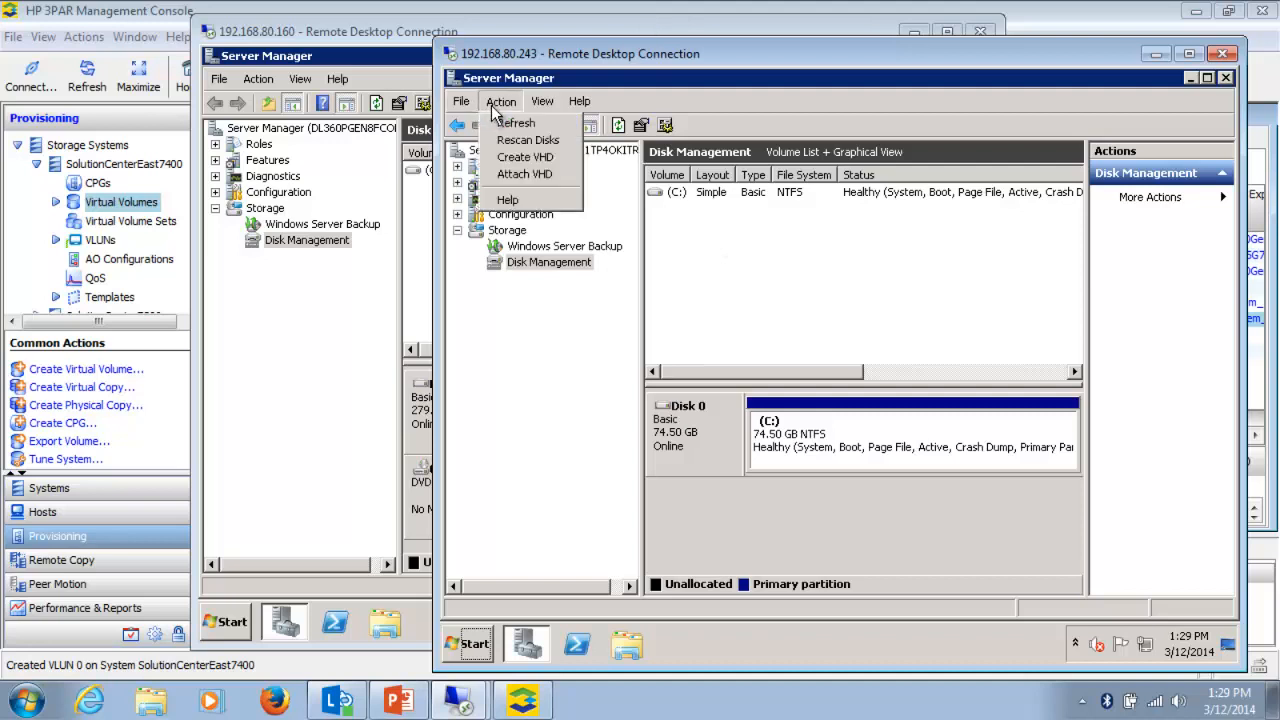
{"action": "left_click", "coordinate": [514, 142]}
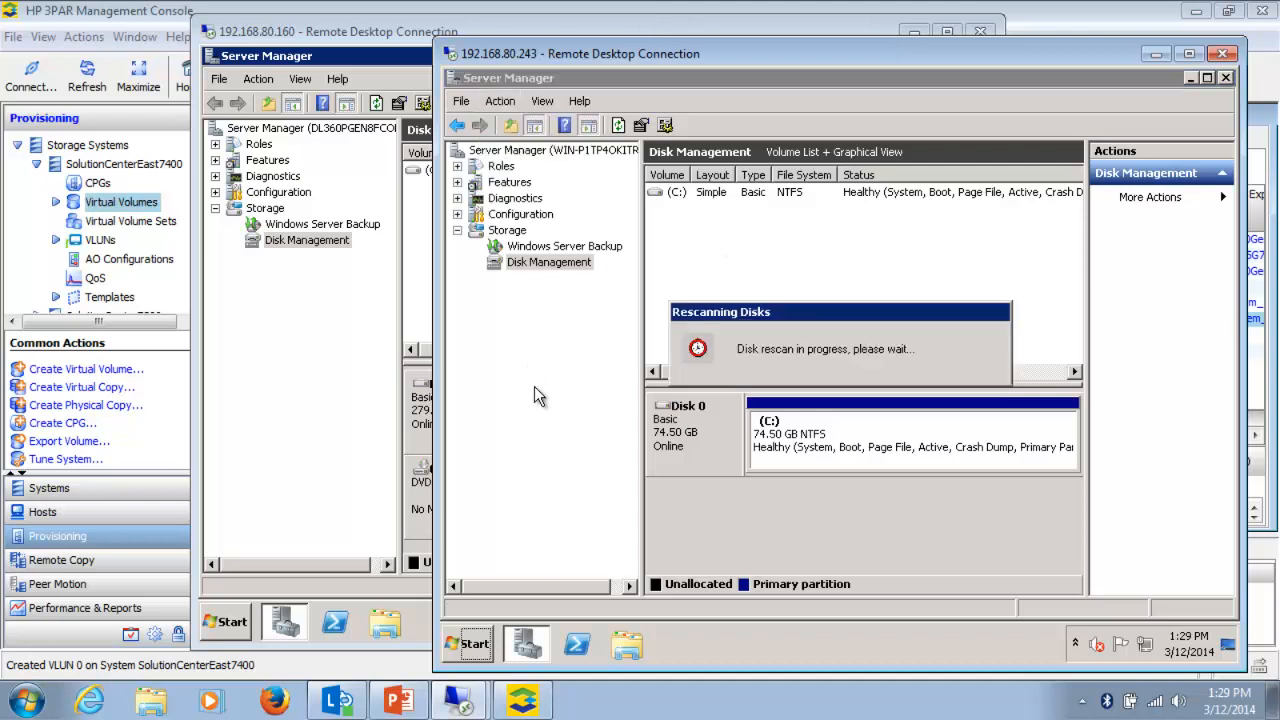
Return to the 192.168.80.160 session and rescan its disks again to detect the VC_Sys1 copy.
{"action": "left_click", "coordinate": [347, 31]}
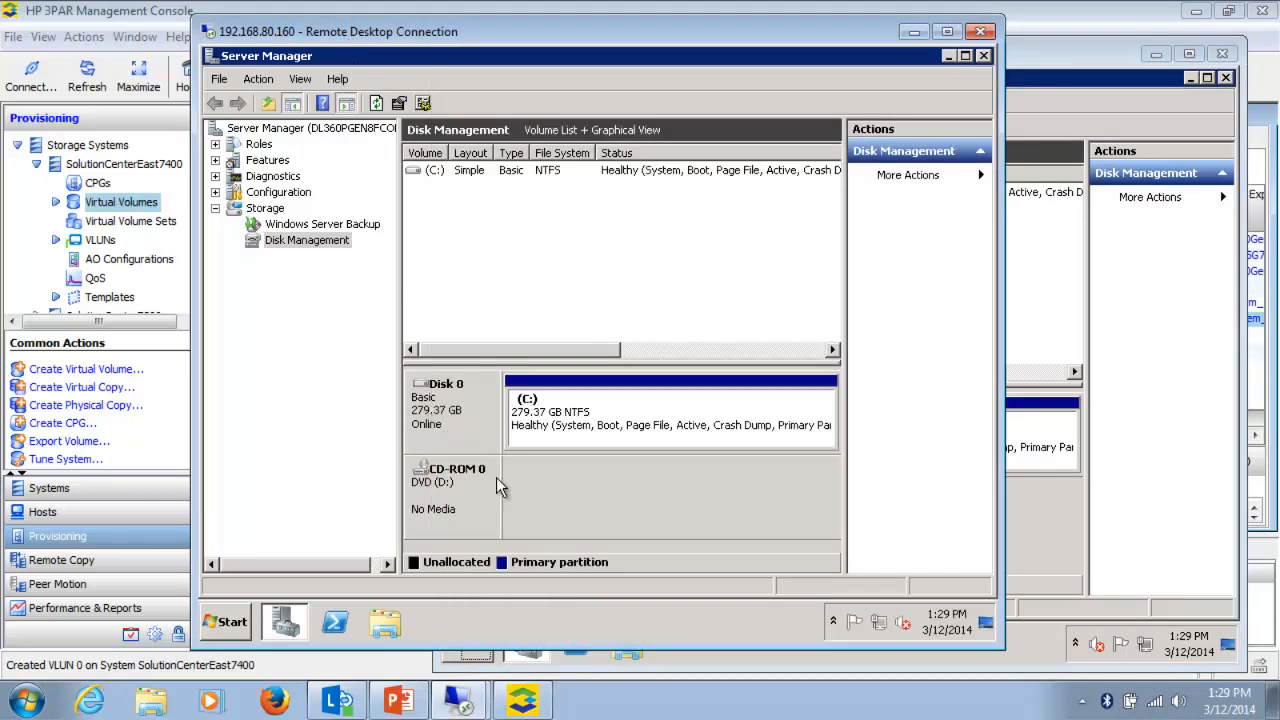
{"action": "left_click", "coordinate": [258, 79]}
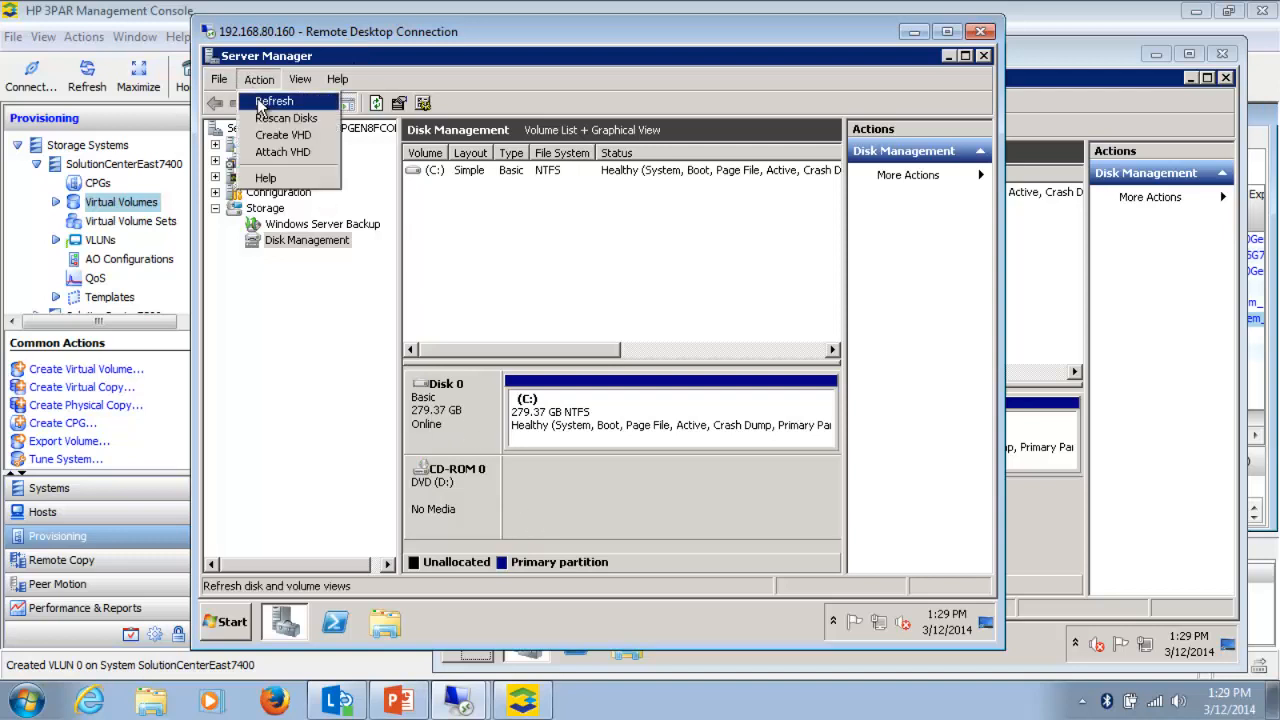
{"action": "left_click", "coordinate": [266, 118]}
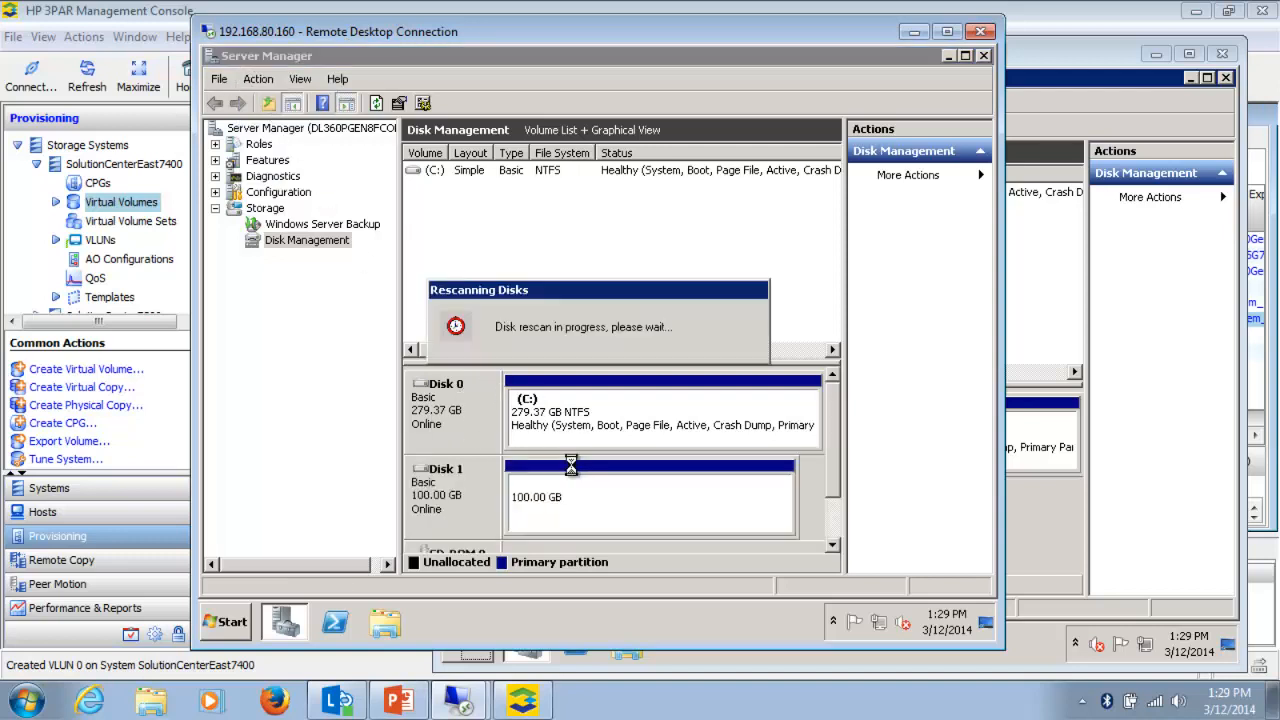
Bring the 100 GB Disk 1 online in the 192.168.80.243 session.
{"action": "left_click", "coordinate": [1063, 62]}
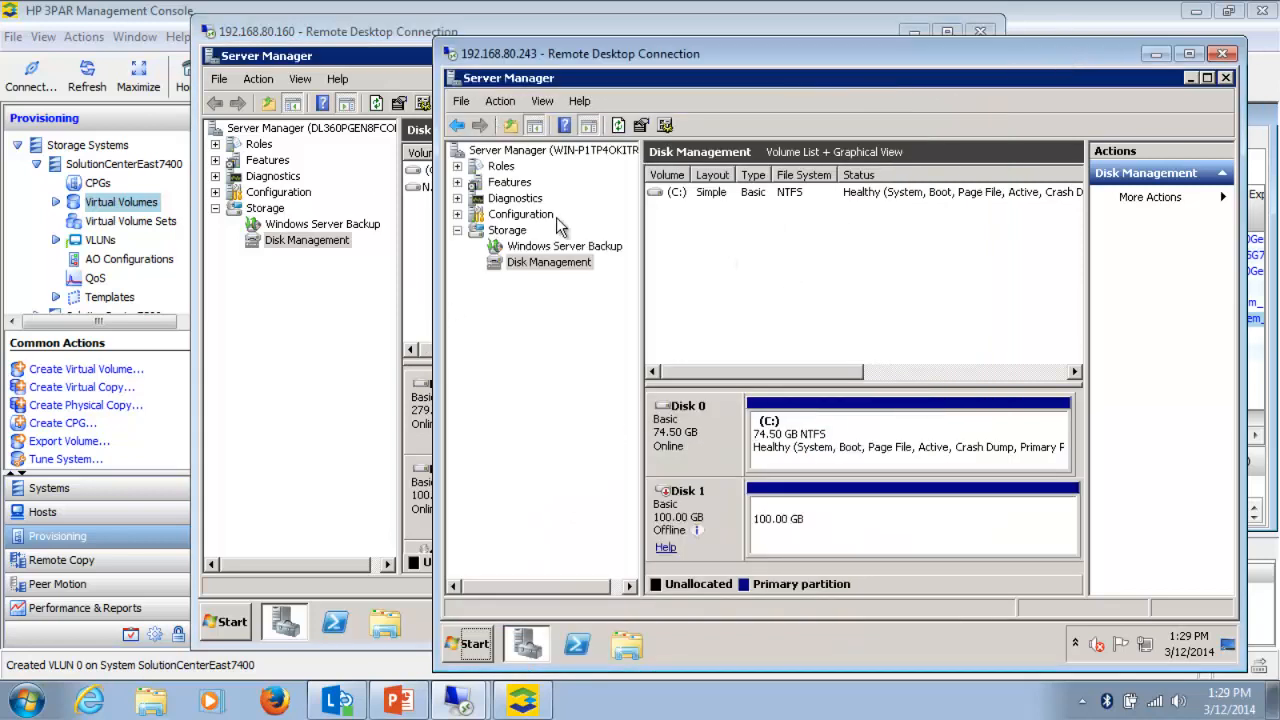
{"action": "right_click", "coordinate": [720, 512]}
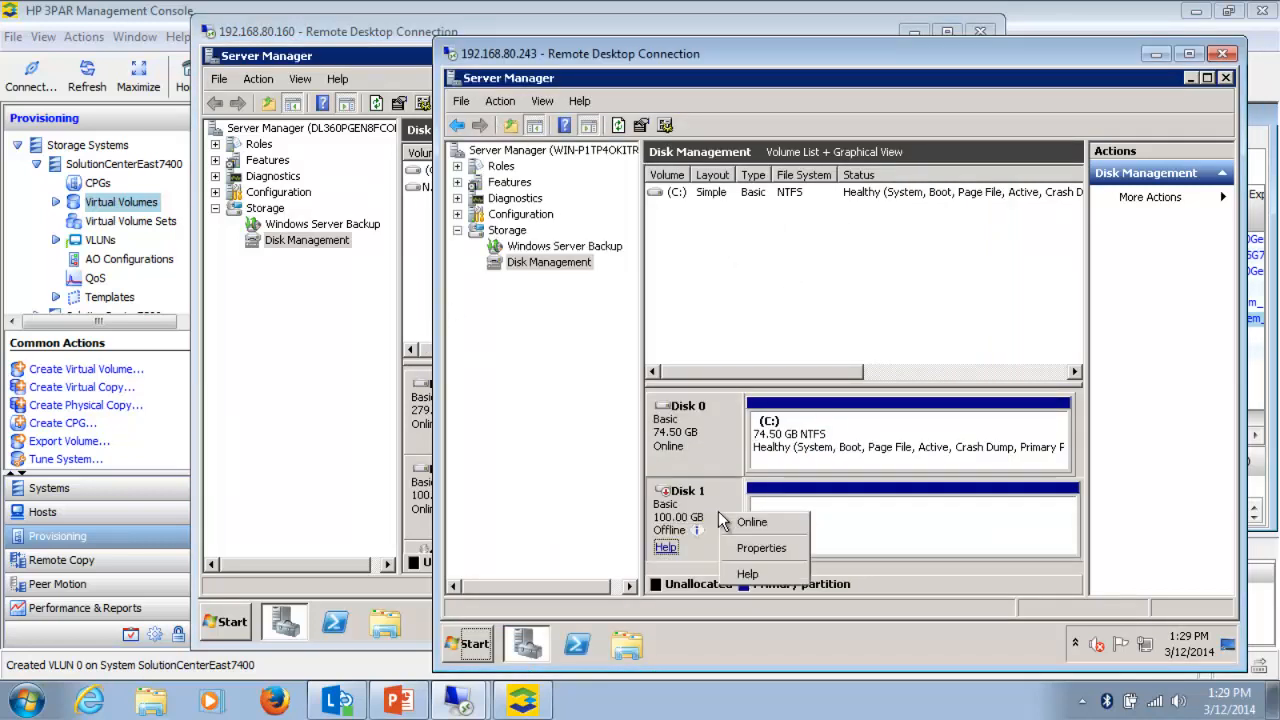
{"action": "left_click", "coordinate": [748, 522]}
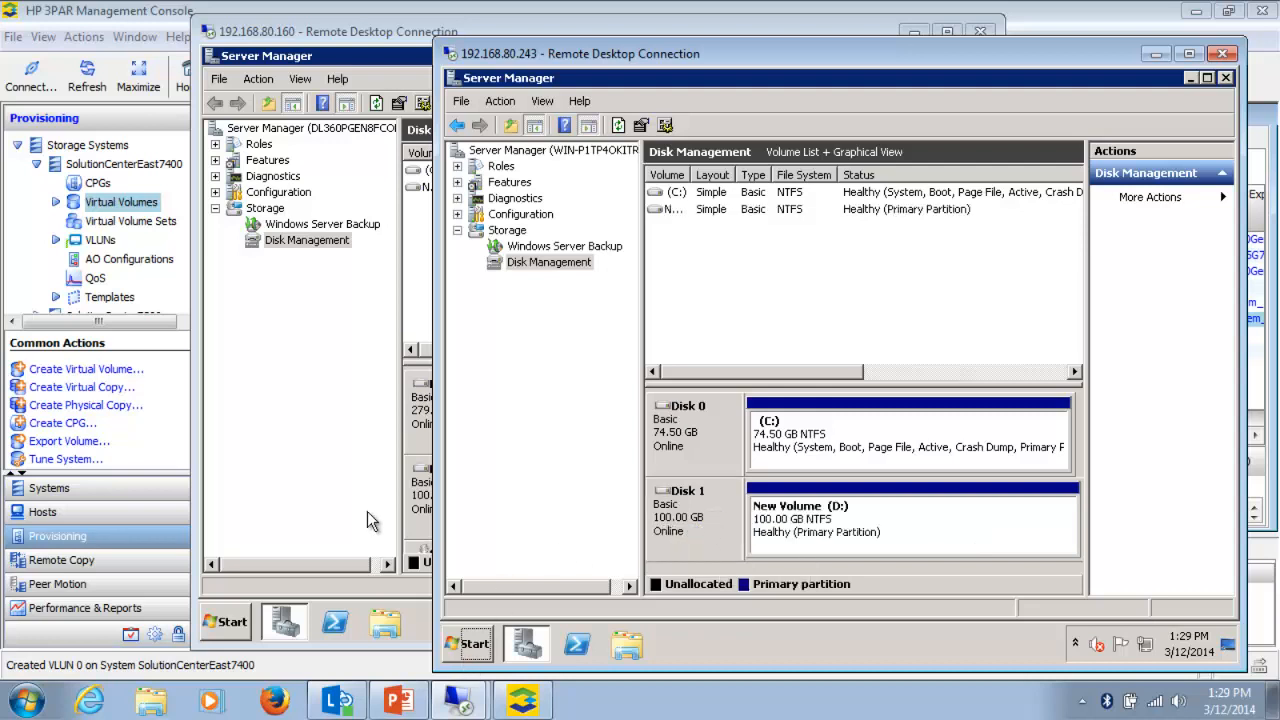
Browse New Volume (E:) in the 192.168.80.160 session and create a text document named Infosystem1 there.
{"action": "left_click", "coordinate": [350, 36]}
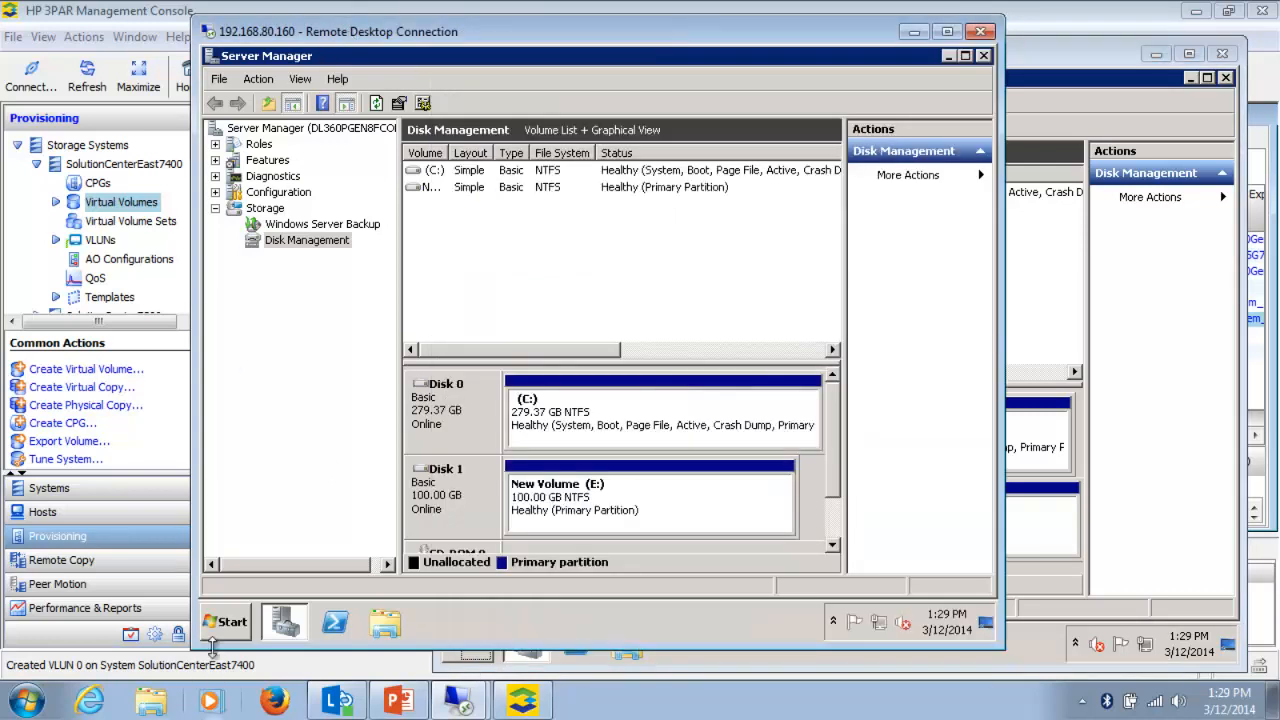
{"action": "left_click", "coordinate": [385, 622]}
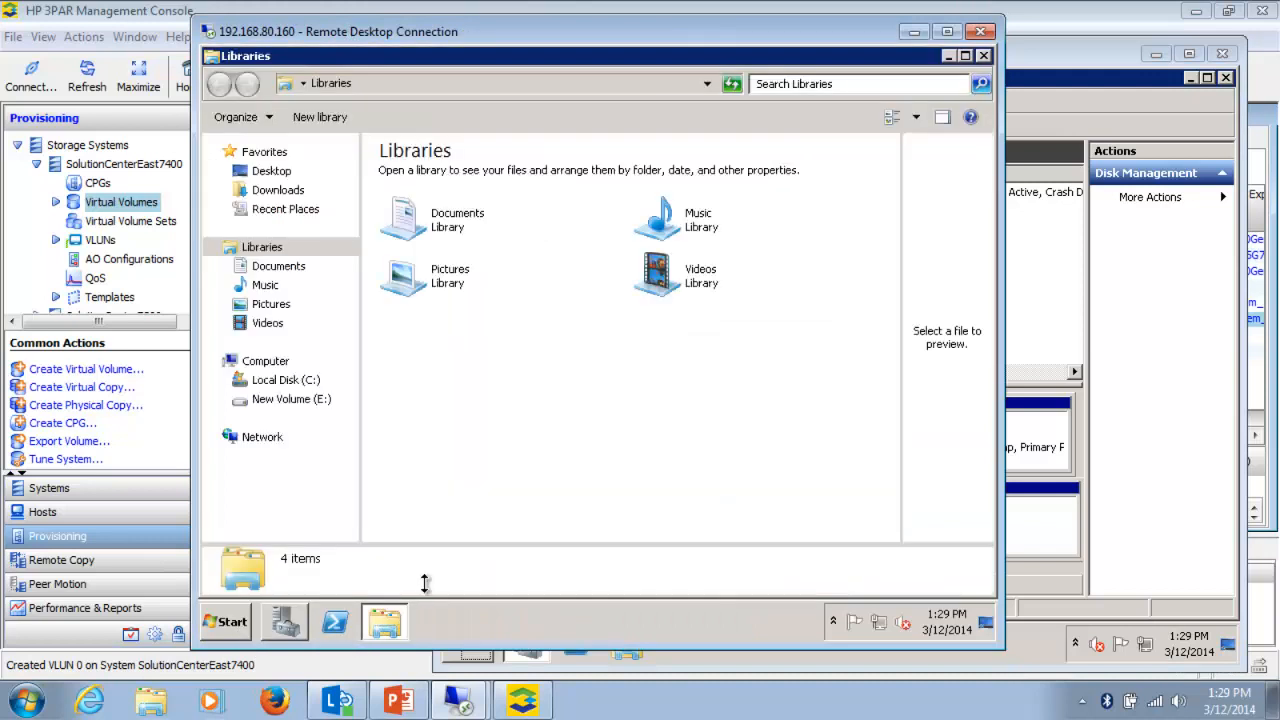
{"action": "left_click", "coordinate": [290, 399]}
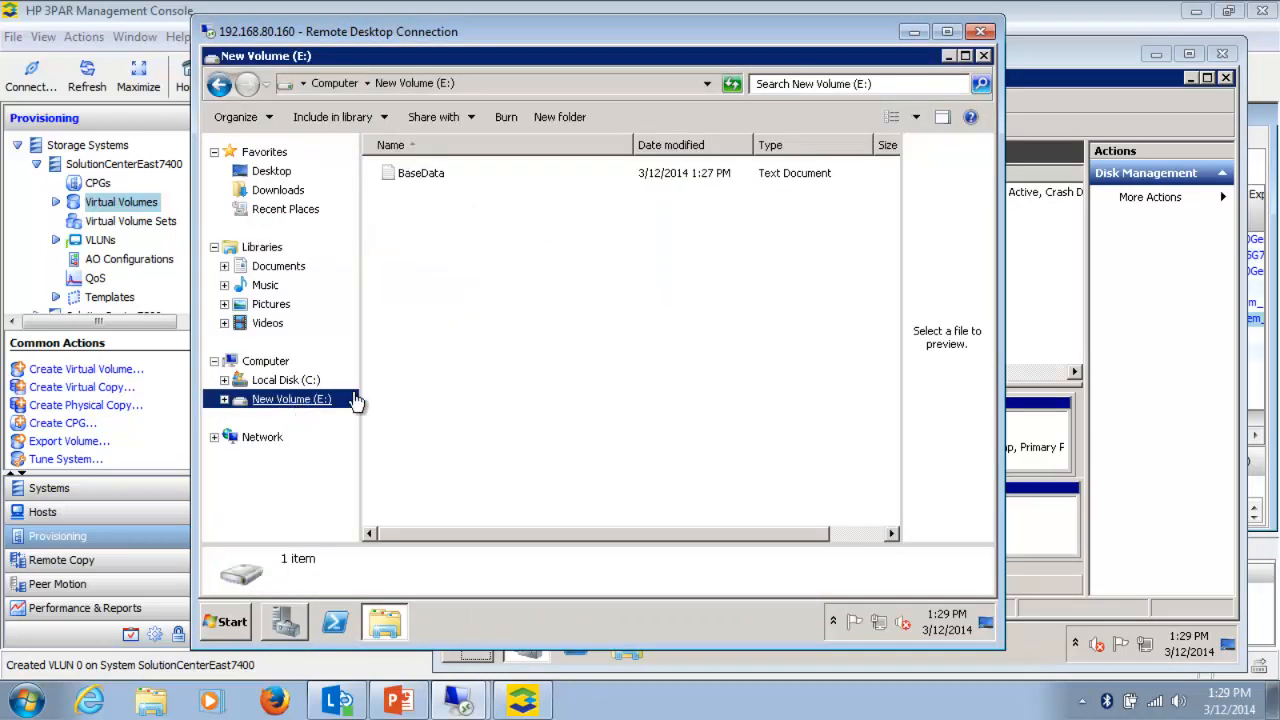
{"action": "left_click", "coordinate": [444, 209]}
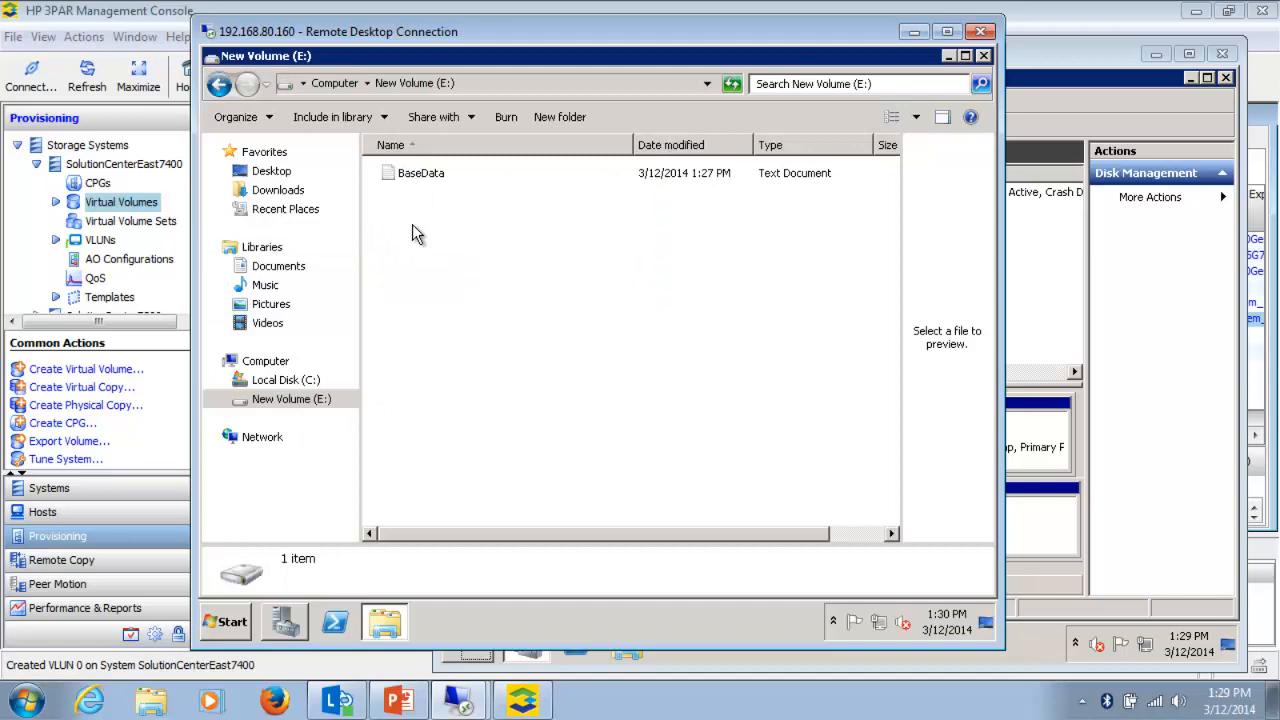
{"action": "right_click", "coordinate": [412, 224]}
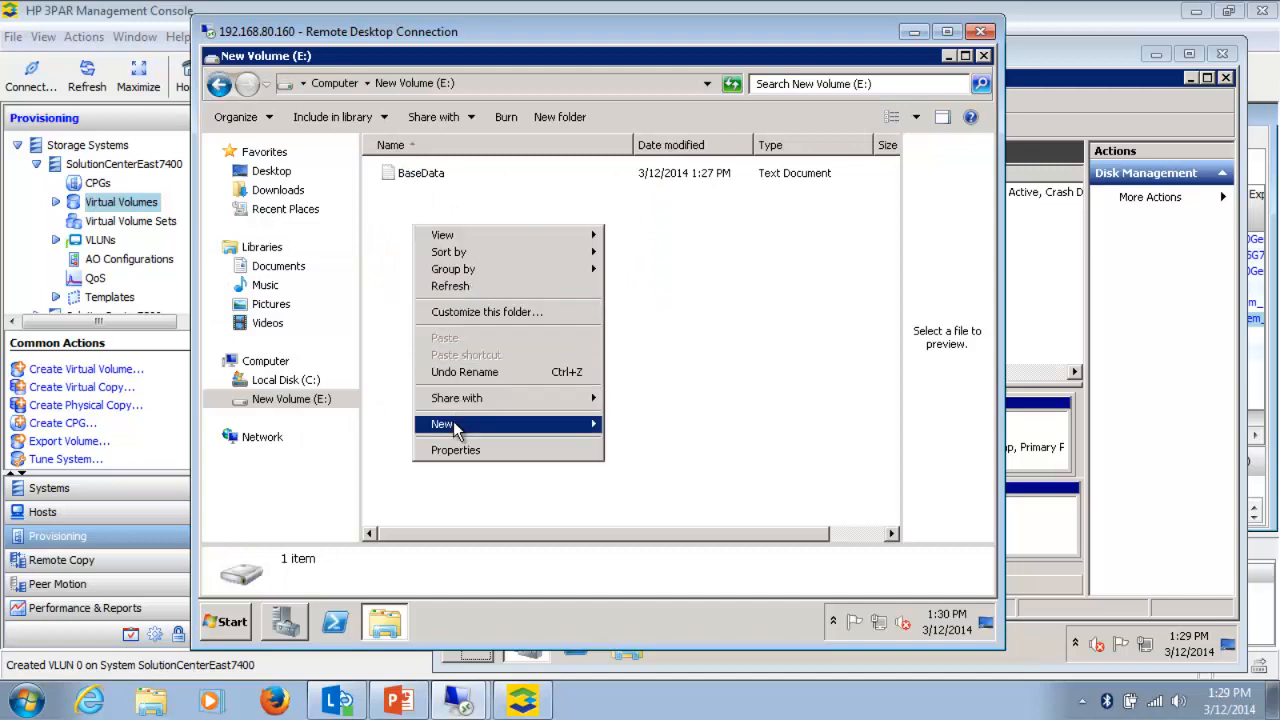
{"action": "mouse_move", "coordinate": [453, 421]}
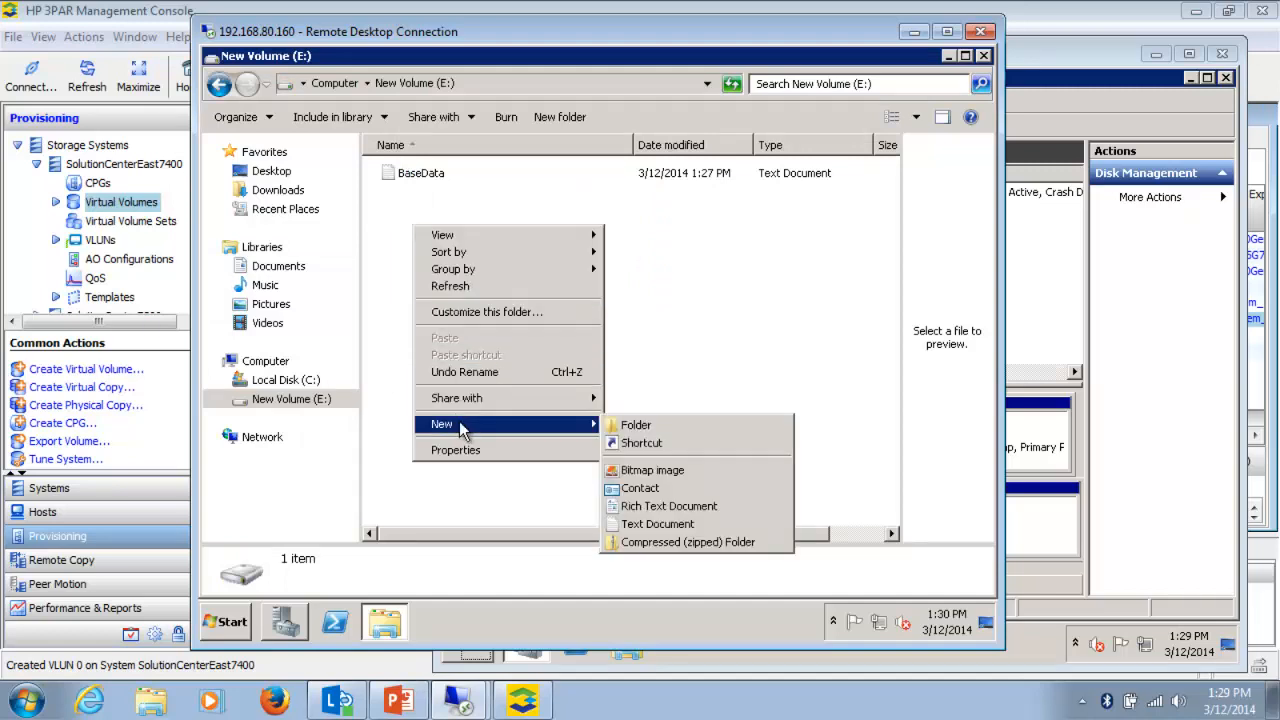
{"action": "left_click", "coordinate": [642, 524]}
{"action": "key", "text": "BackSpace"}
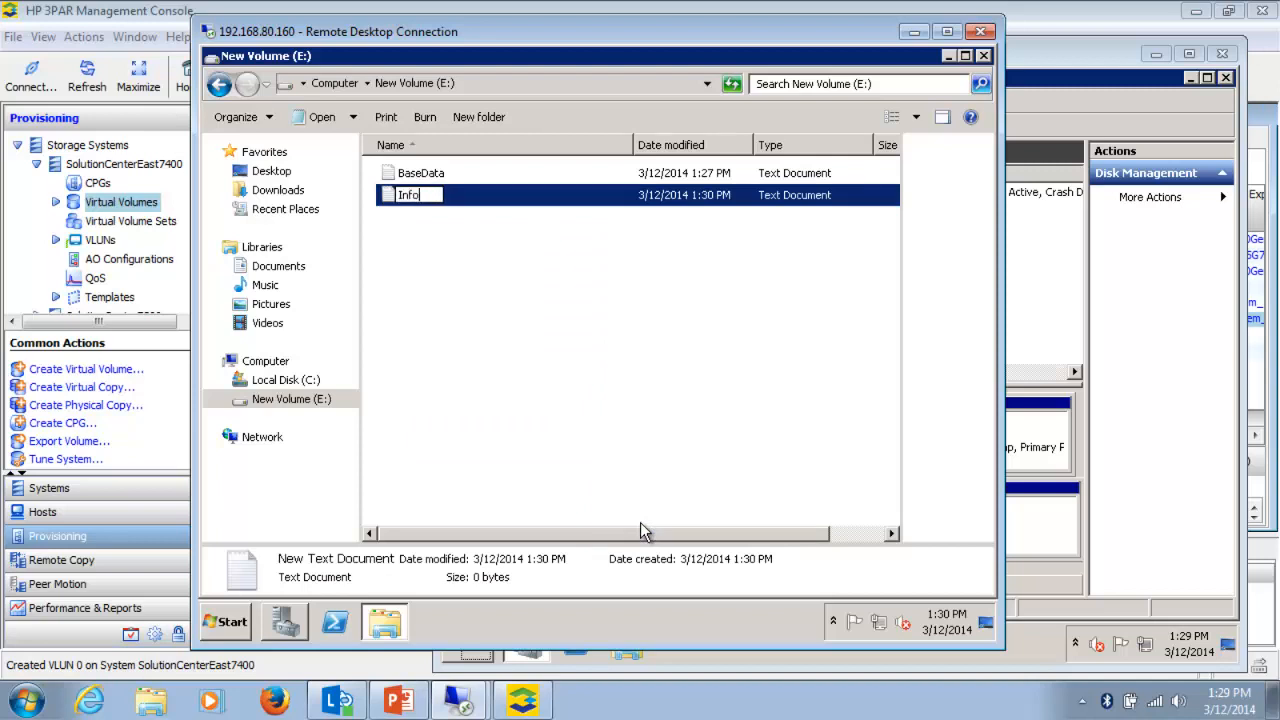
{"action": "type", "text": "Infosystem1"}
{"action": "key", "text": "Return"}
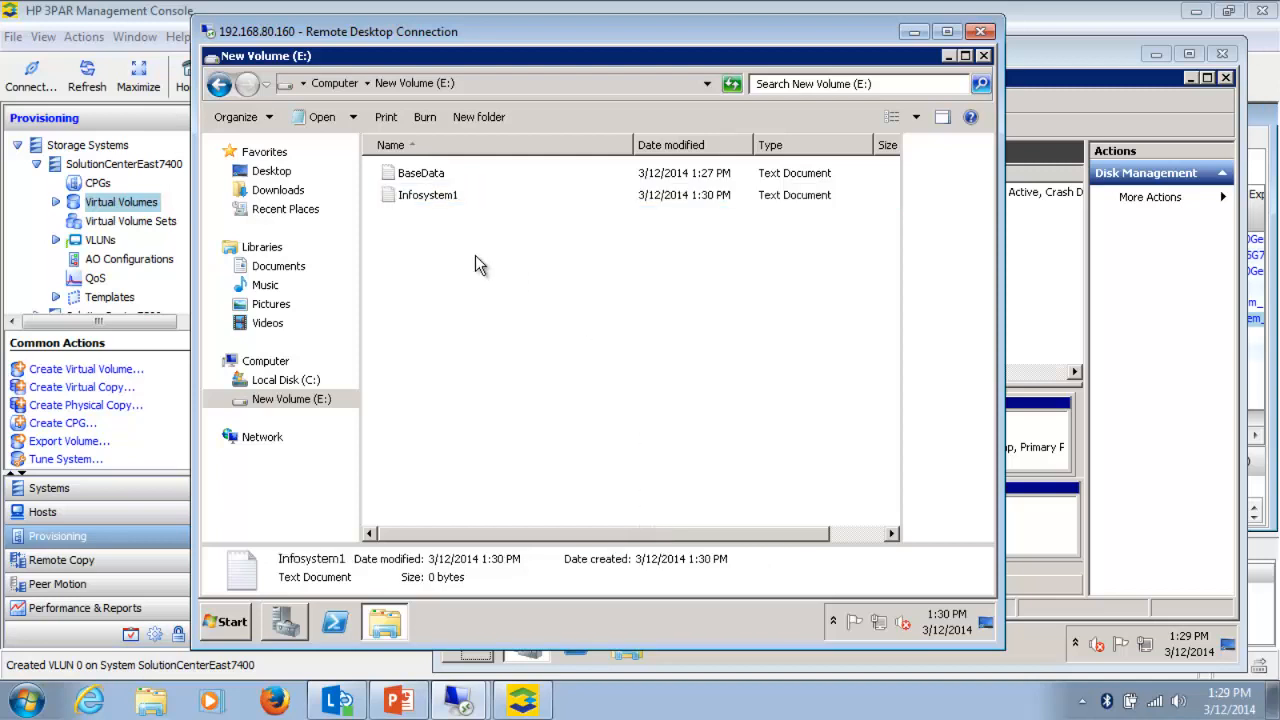
{"action": "left_click", "coordinate": [475, 255]}
Write "important infor for system 1" in the Infosystem1 document, save it, and close the file.
{"action": "double_click", "coordinate": [414, 195]}
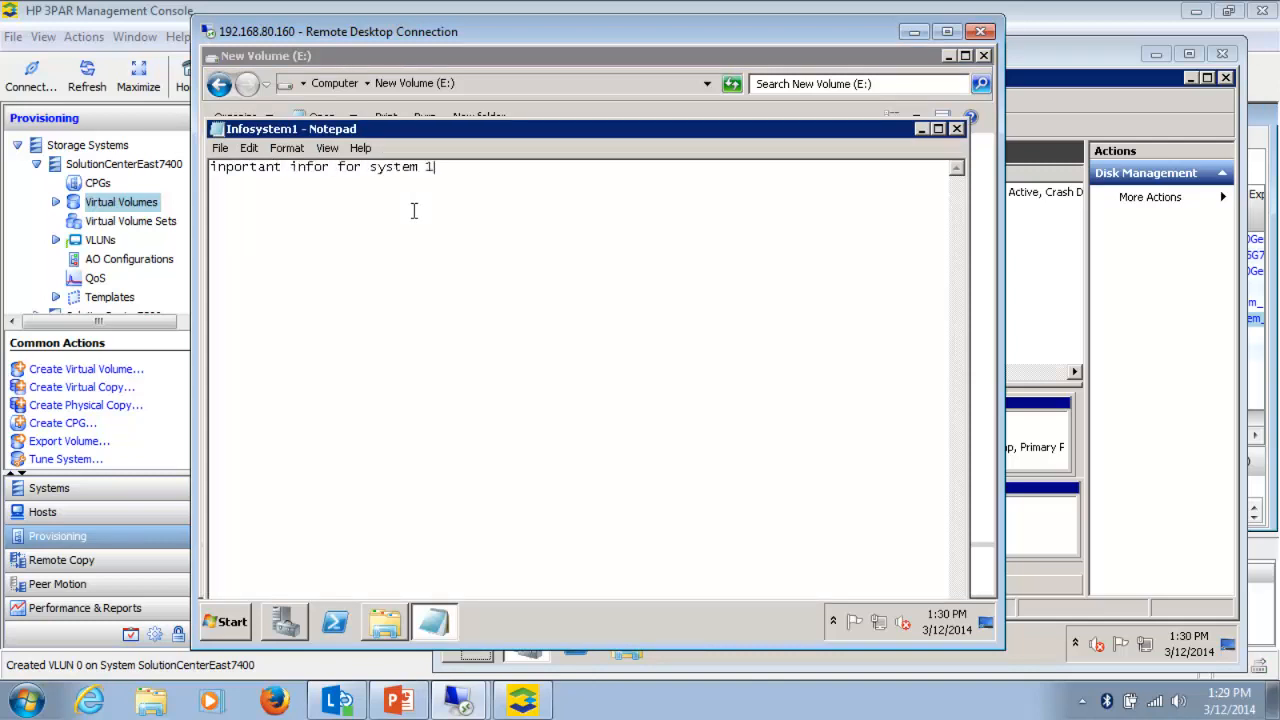
{"action": "left_click", "coordinate": [220, 148]}
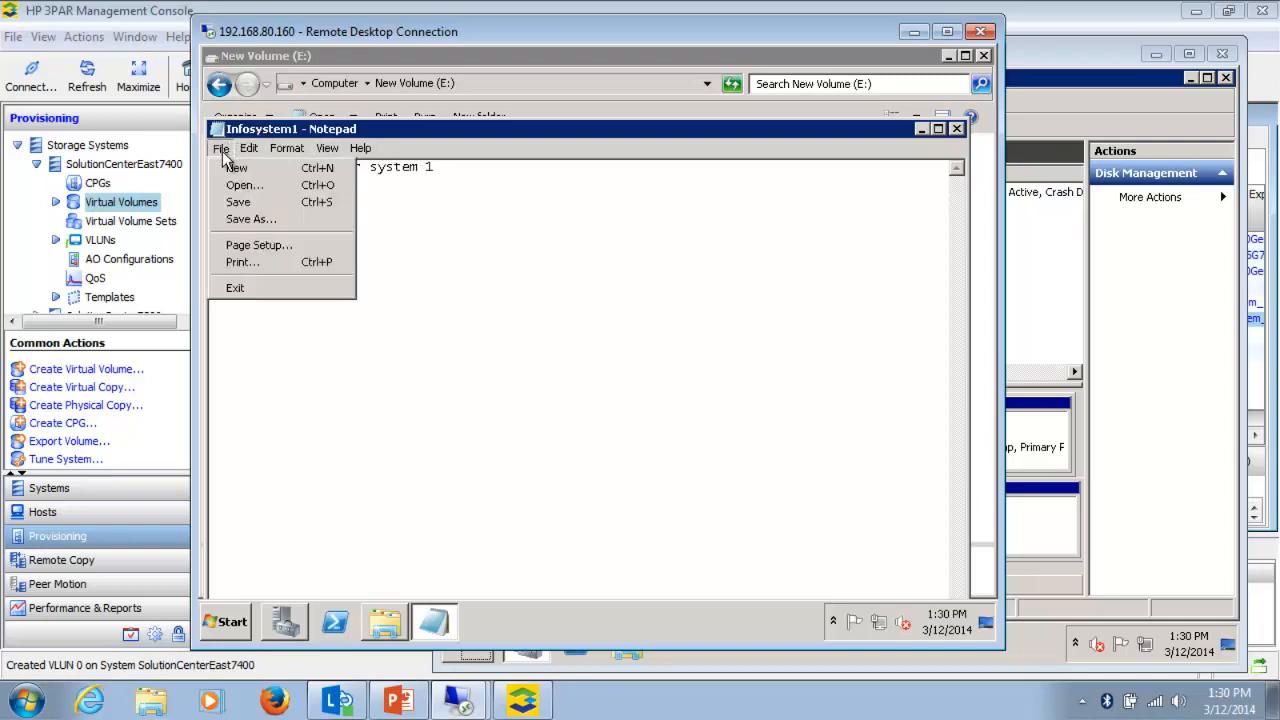
{"action": "left_click", "coordinate": [240, 200]}
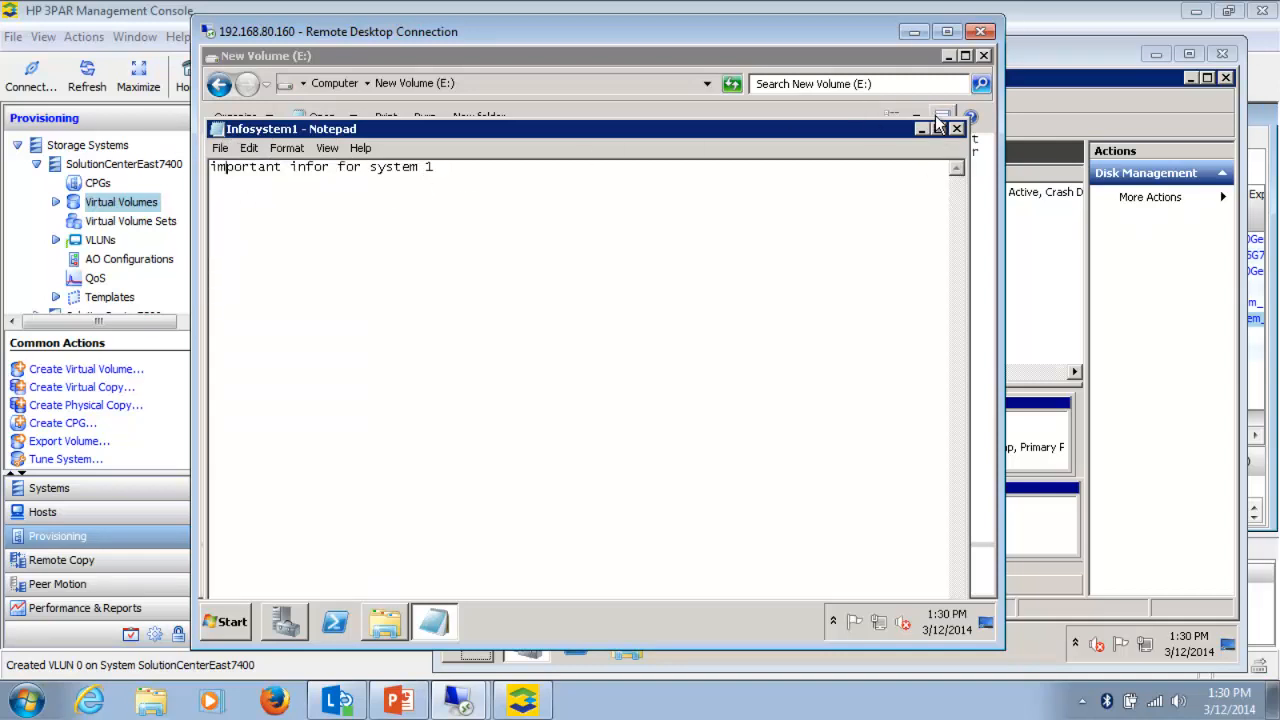
{"action": "left_click", "coordinate": [956, 128]}
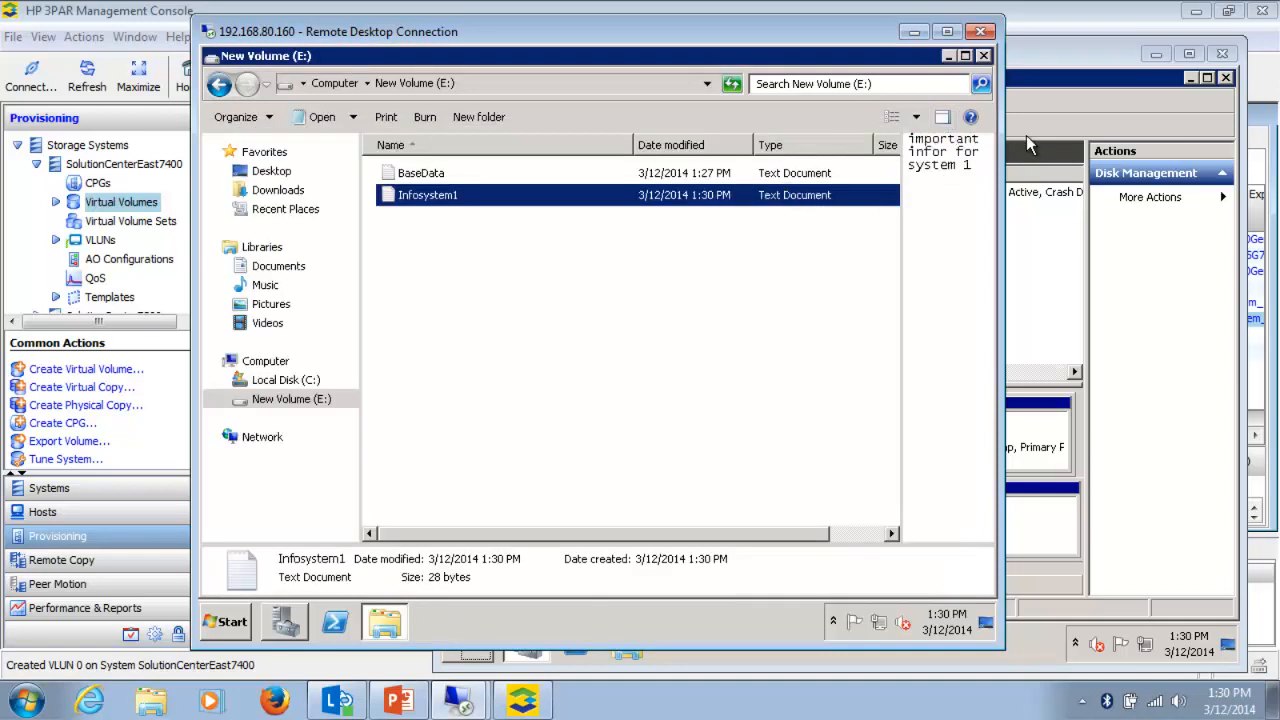
Browse New Volume (D:) in the 192.168.80.243 session and create a text document named Infosystem2 there.
{"action": "left_click", "coordinate": [1032, 143]}
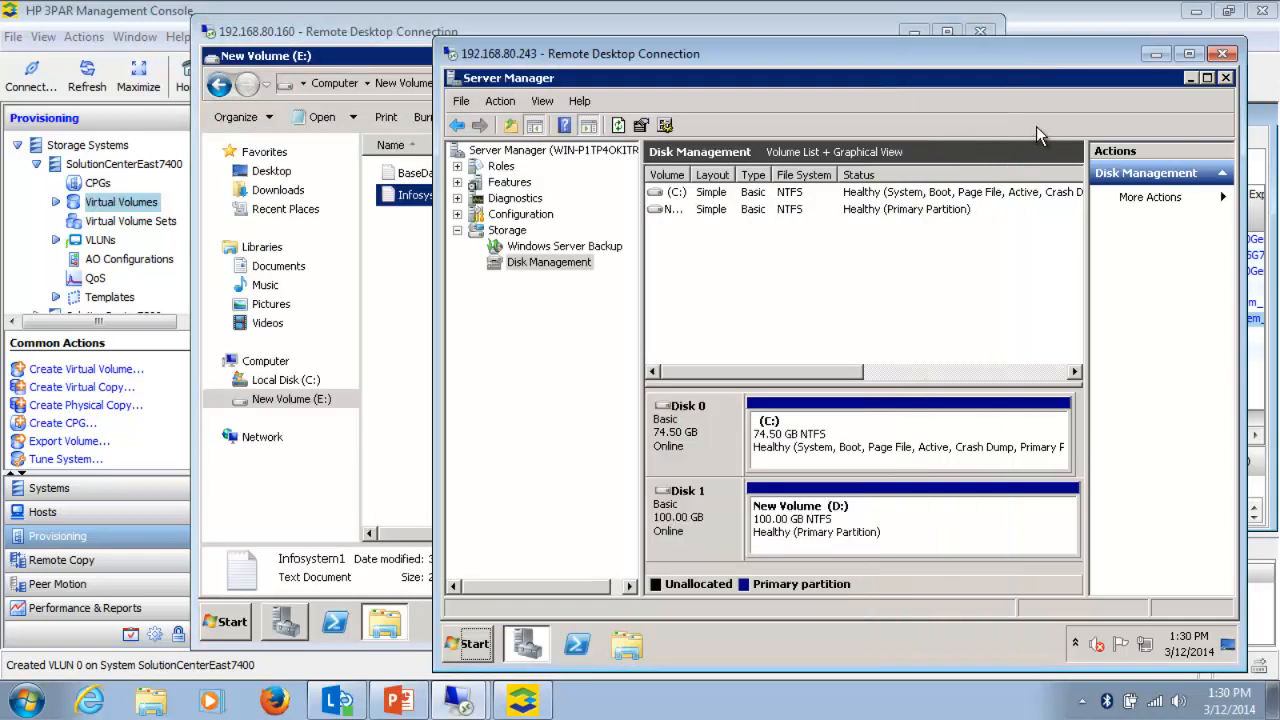
{"action": "left_click", "coordinate": [627, 647]}
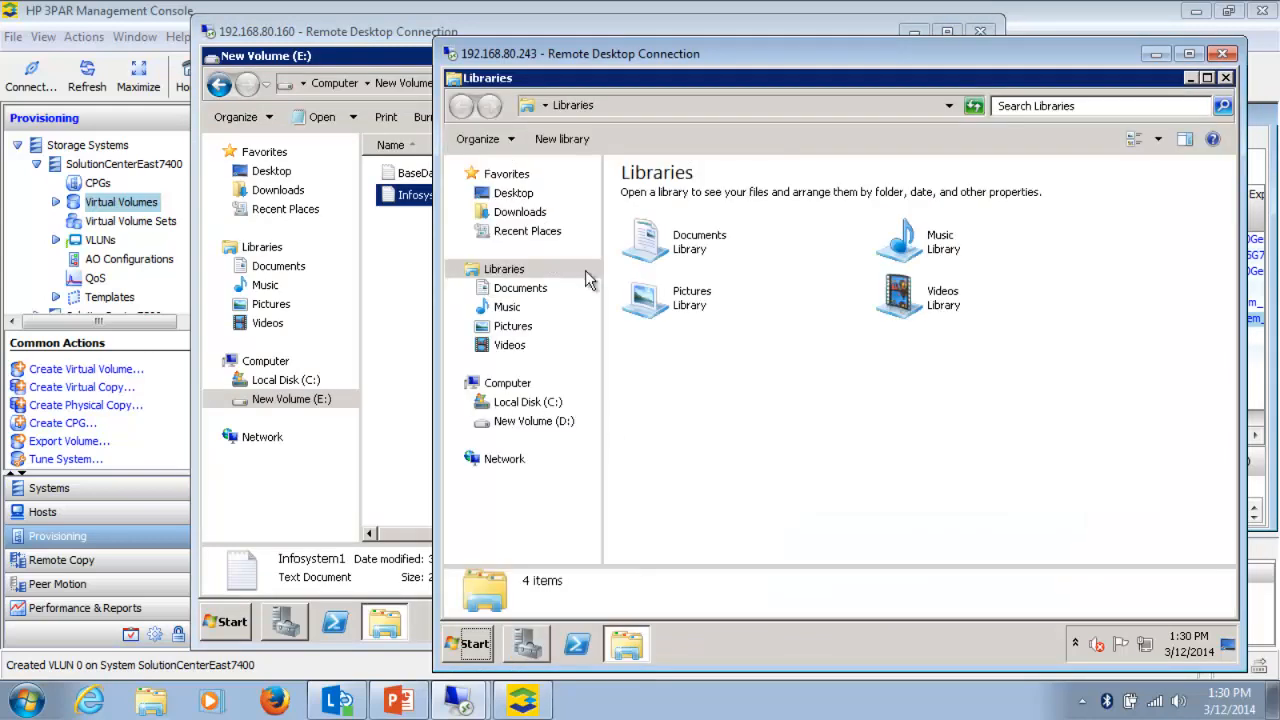
{"action": "left_click", "coordinate": [525, 421]}
{"action": "right_click", "coordinate": [635, 269]}
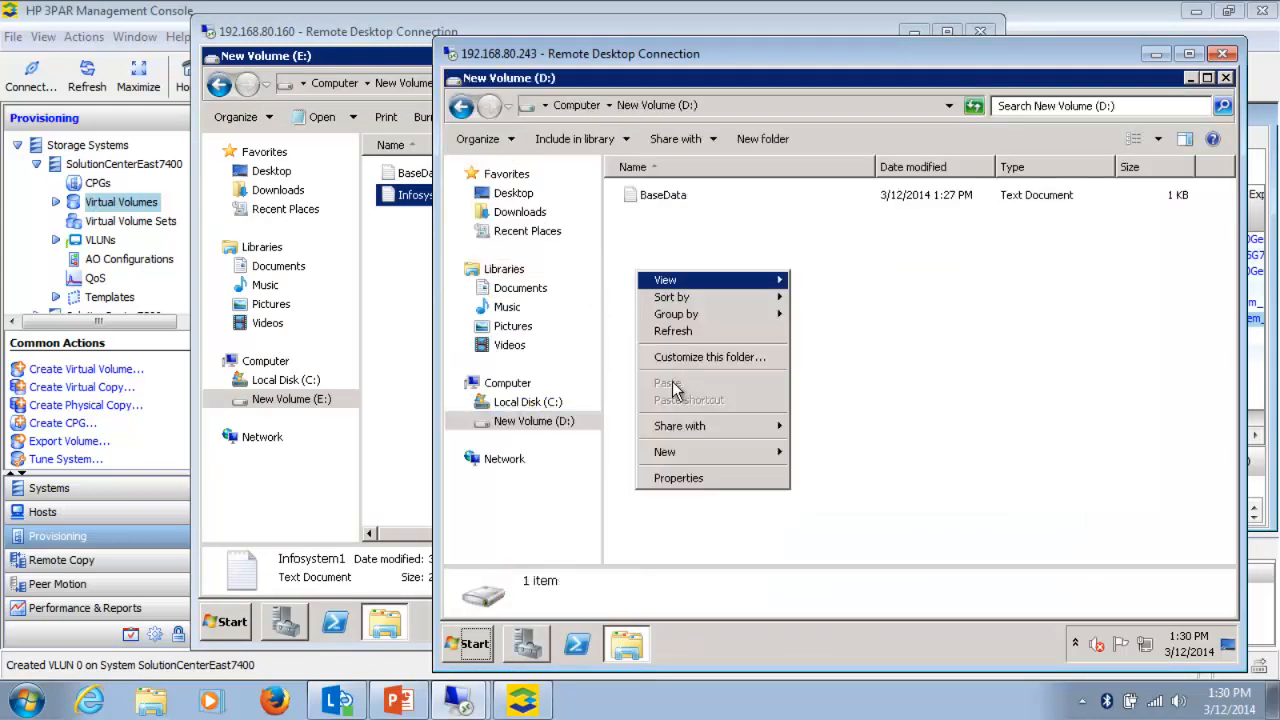
{"action": "mouse_move", "coordinate": [680, 452]}
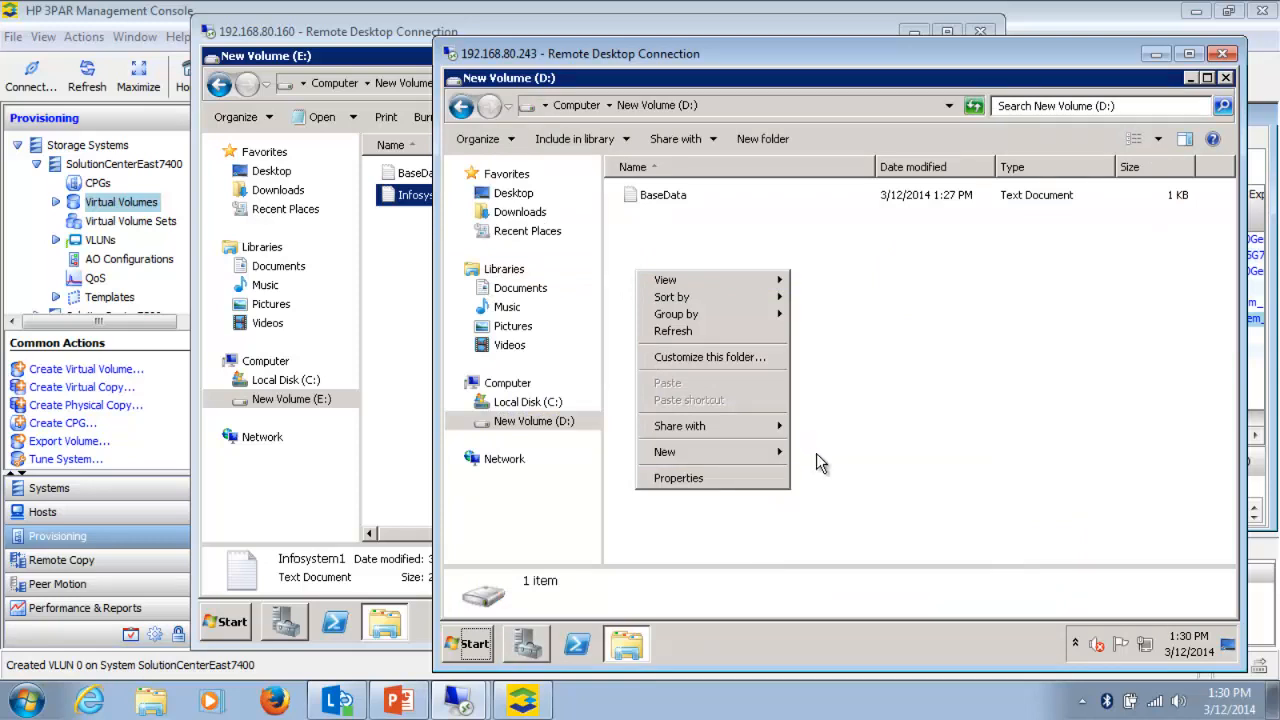
{"action": "mouse_move", "coordinate": [757, 456]}
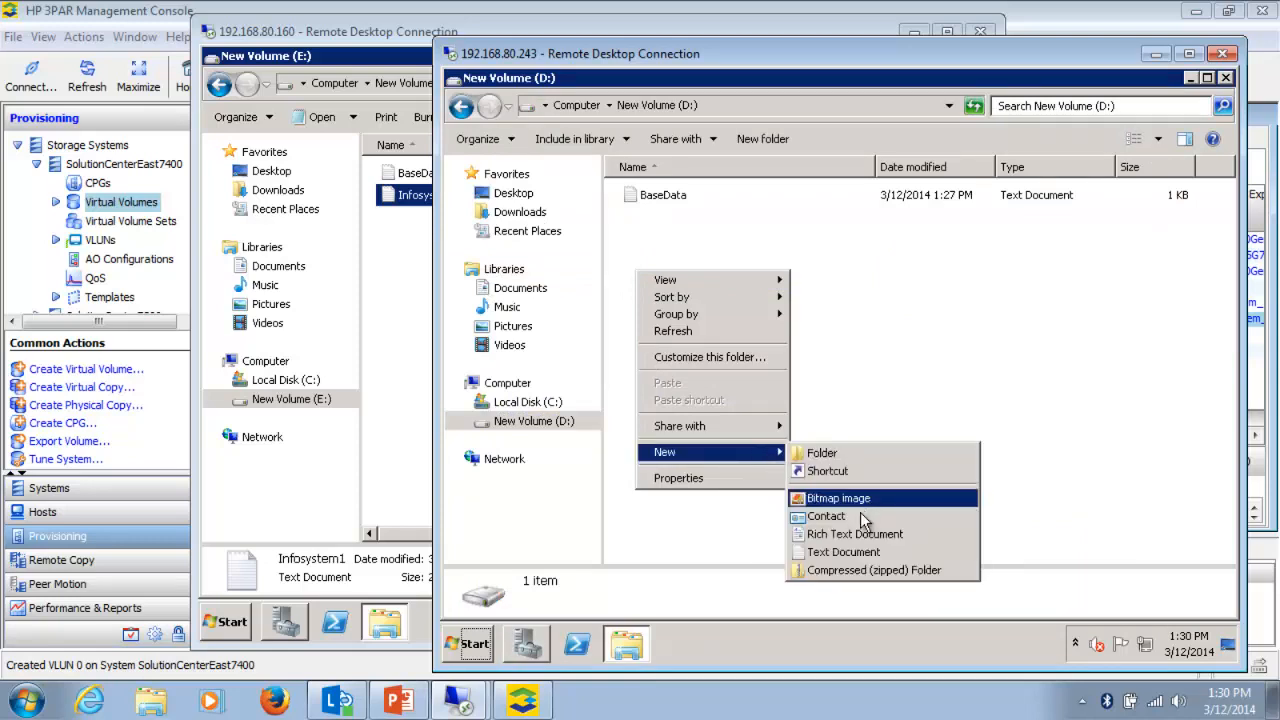
{"action": "left_click", "coordinate": [850, 549]}
{"action": "key", "text": "BackSpace"}
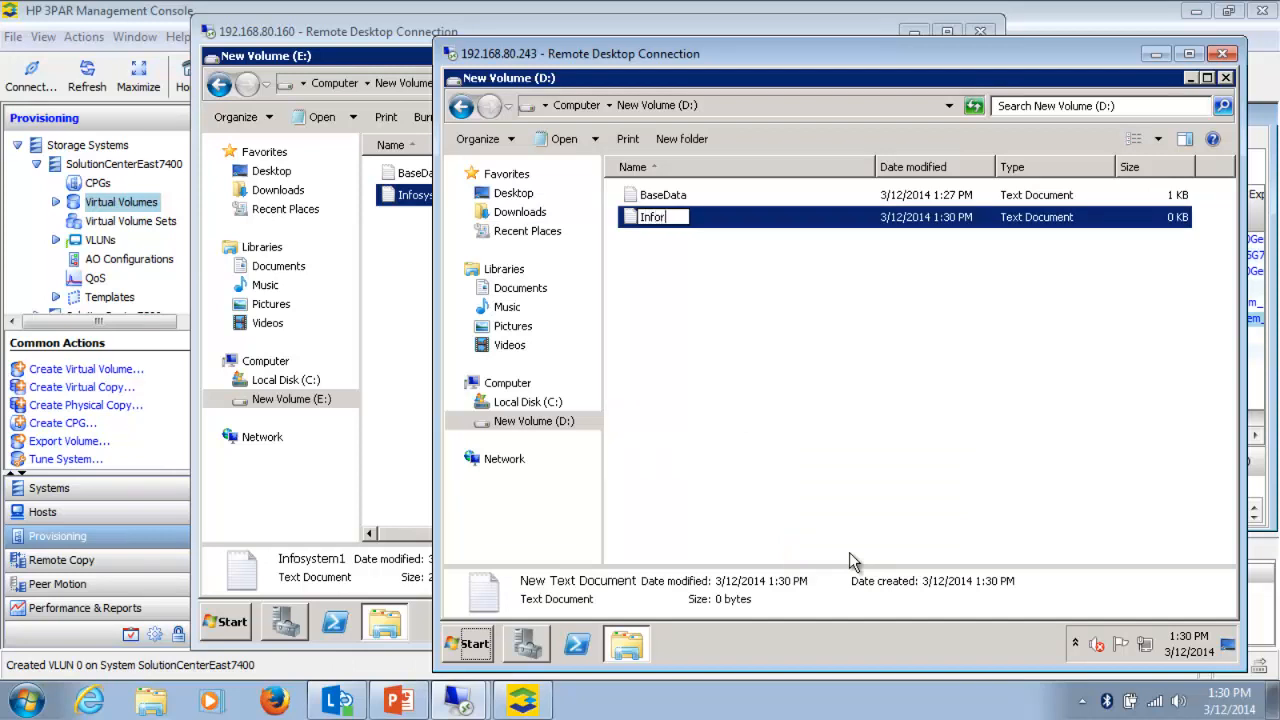
{"action": "type", "text": "Infosystem2"}
{"action": "left_click", "coordinate": [823, 532]}
Write an "Important for System" note in the Infosystem2 document, save it, and close the file.
{"action": "double_click", "coordinate": [630, 218]}
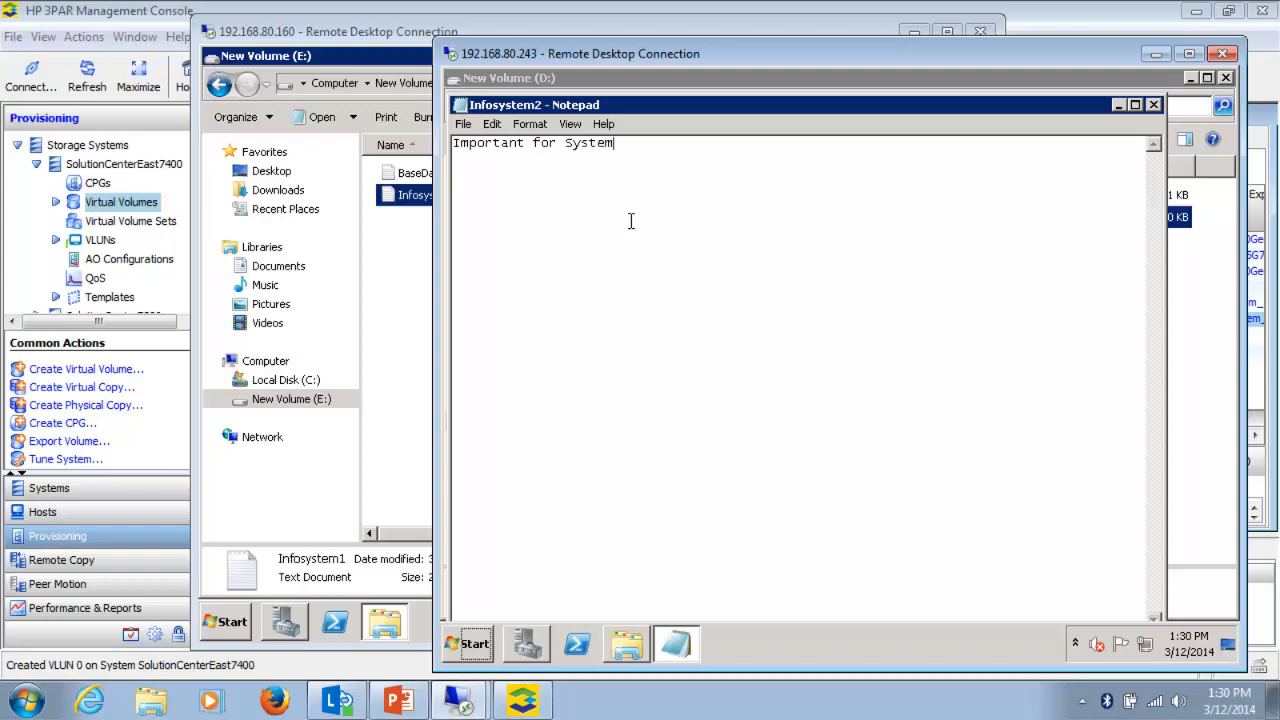
{"action": "left_click", "coordinate": [463, 124]}
{"action": "left_click", "coordinate": [506, 171]}
{"action": "left_click", "coordinate": [1153, 105]}
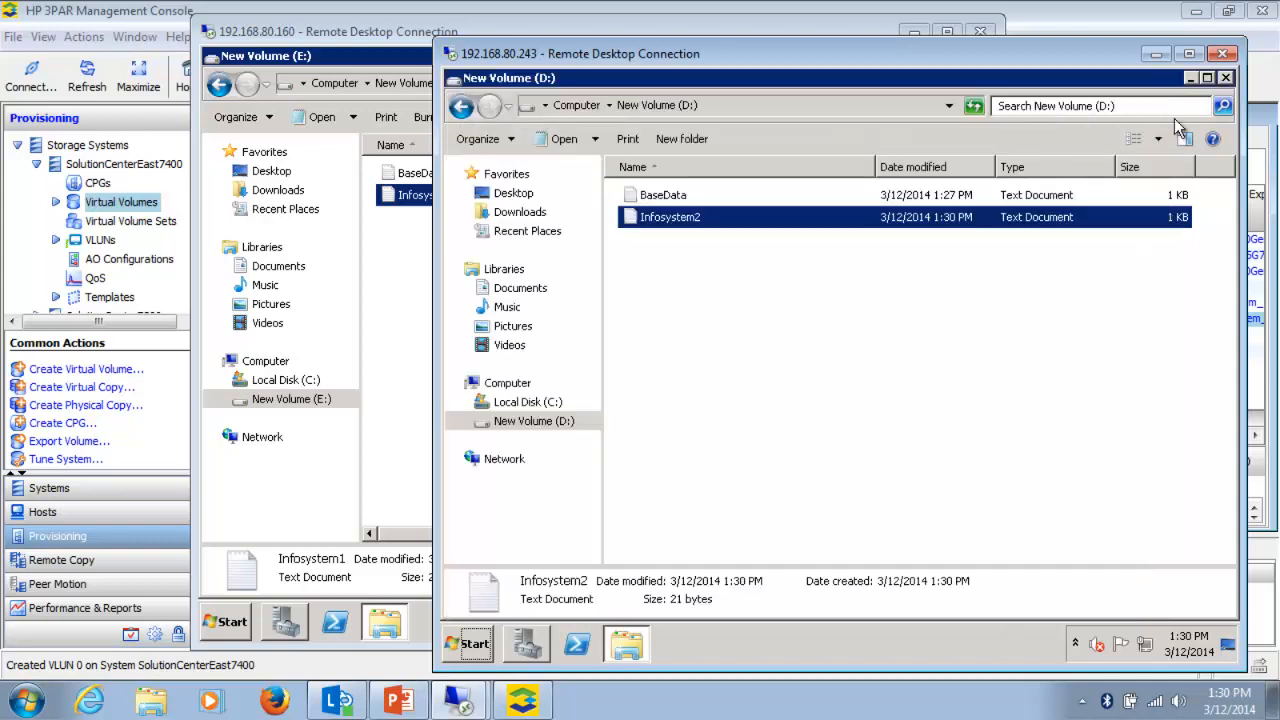
Close the volume's Explorer window and hide Server Manager in both Remote Desktop sessions.
{"action": "left_click", "coordinate": [1225, 78]}
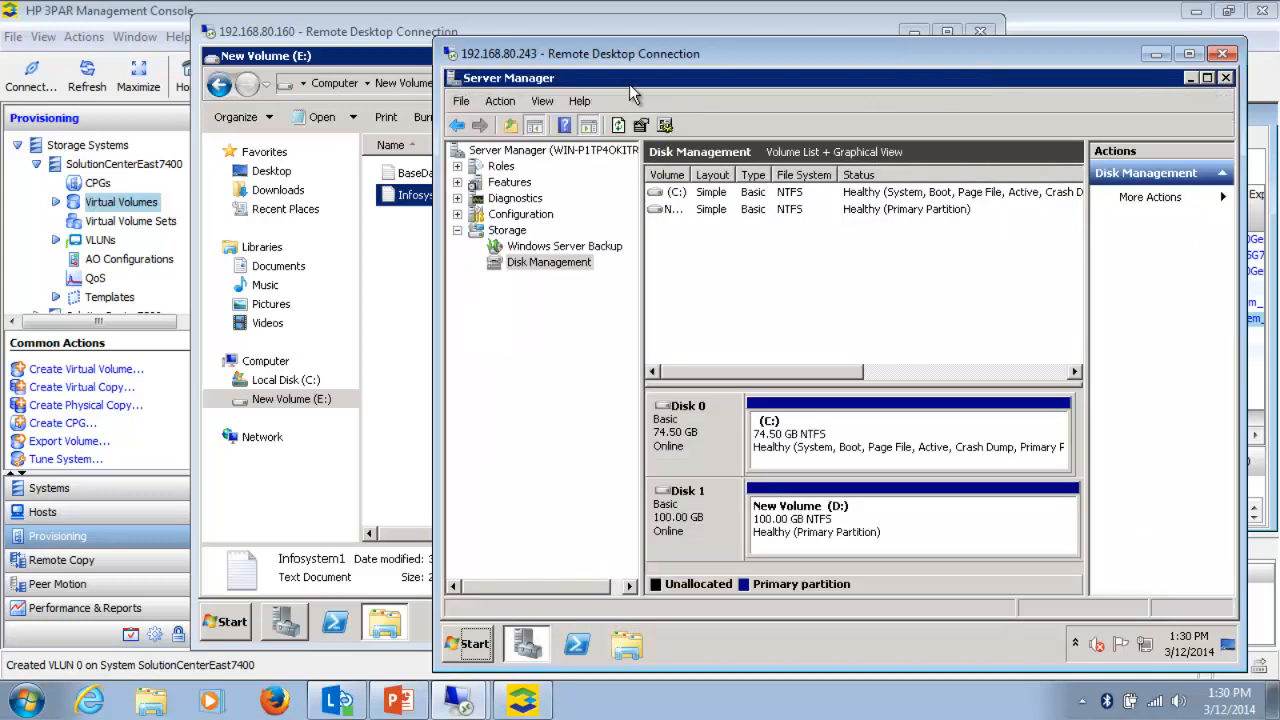
{"action": "left_click", "coordinate": [380, 63]}
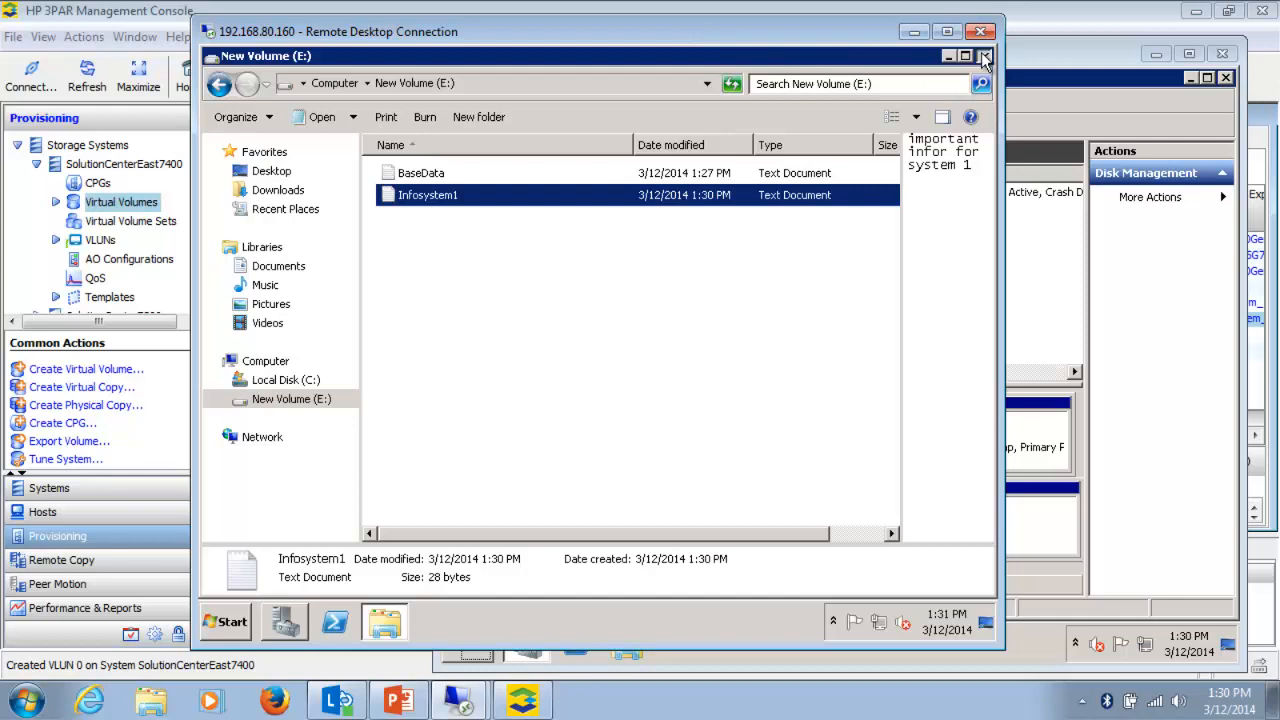
{"action": "left_click", "coordinate": [985, 60]}
{"action": "left_click", "coordinate": [975, 52]}
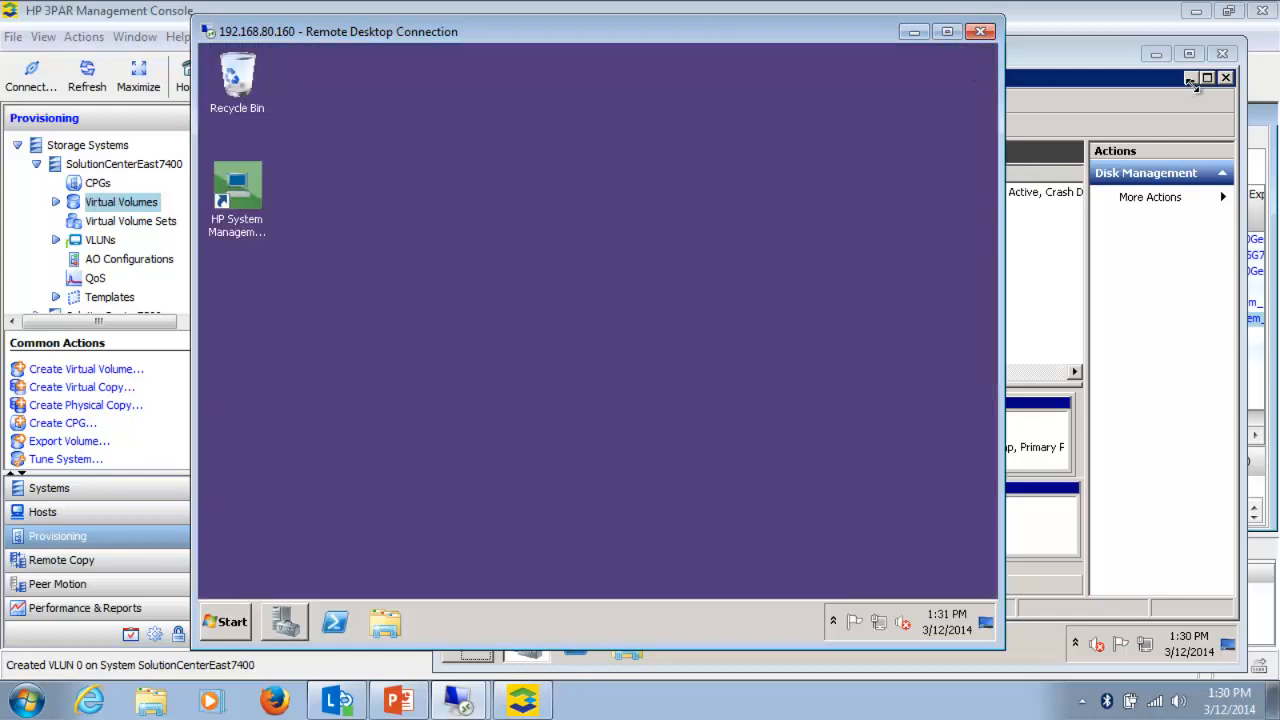
{"action": "left_click", "coordinate": [1190, 78]}
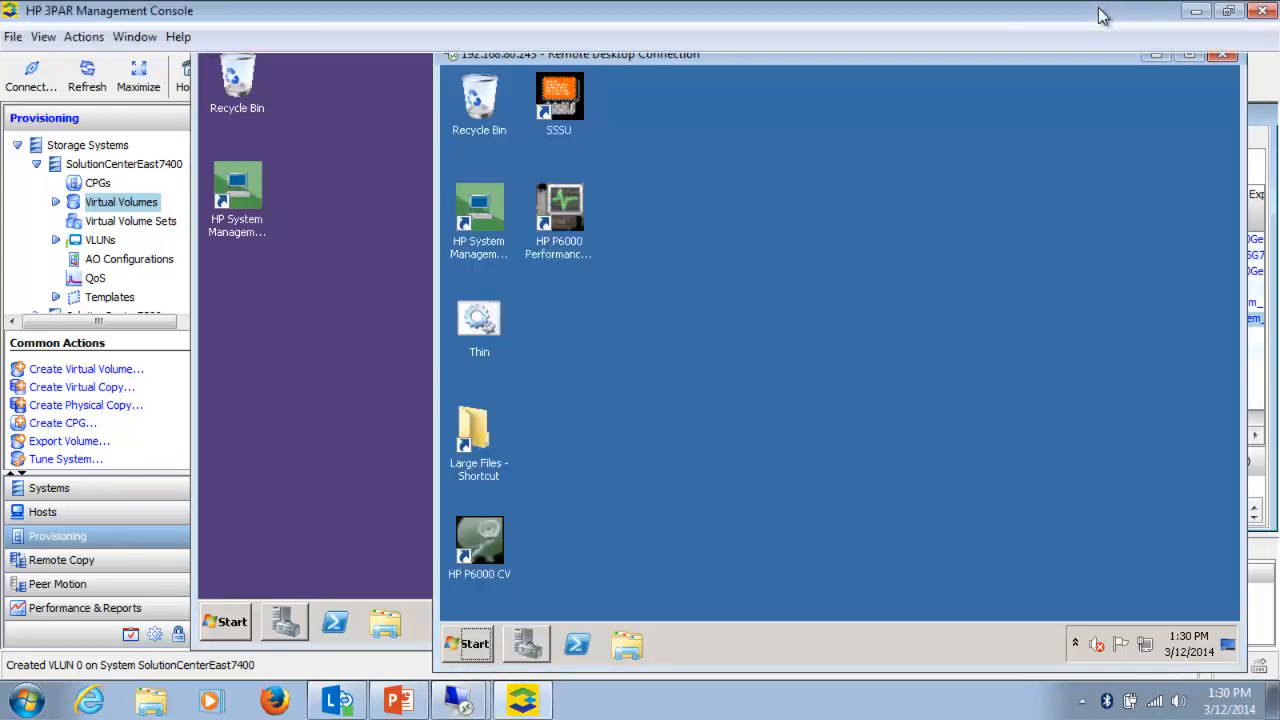
Switch to the HP 3PAR Management Console, create a read/write virtual copy of VC_Sys1 named VC2_Sys1, and expand VC_Sys1 in the volume list.
{"action": "left_click", "coordinate": [1035, 30]}
{"action": "right_click", "coordinate": [340, 307]}
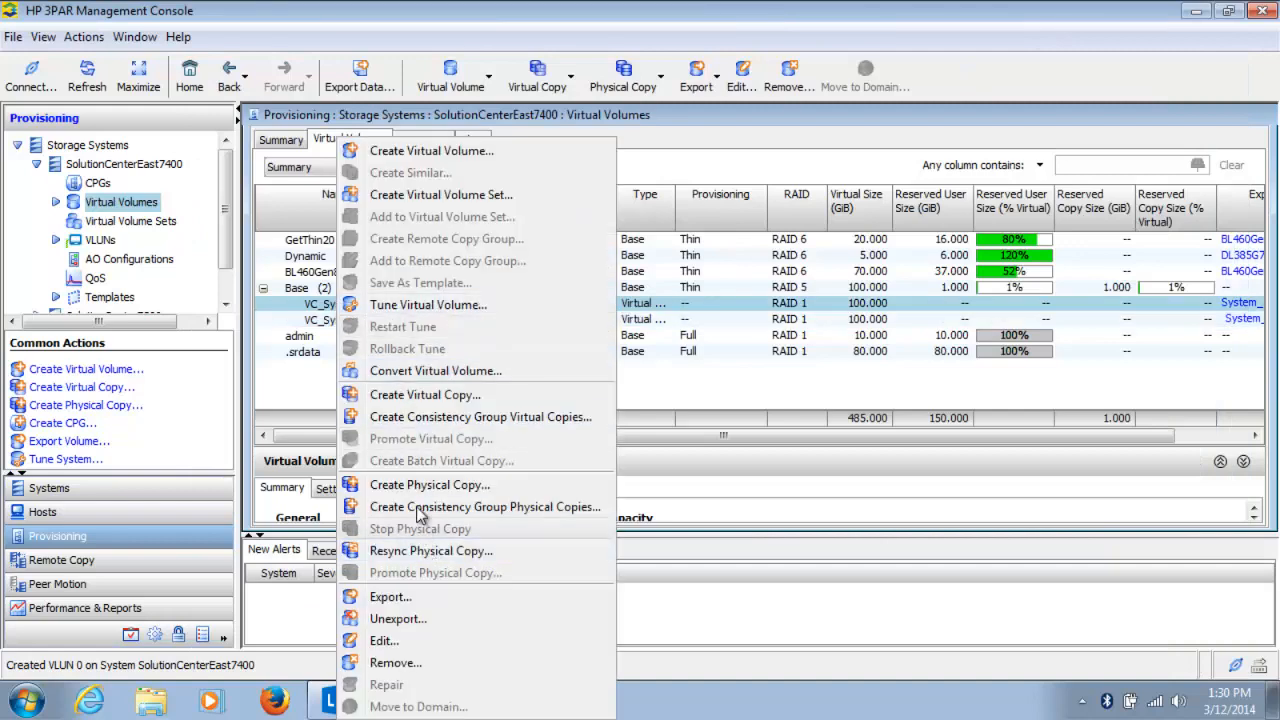
{"action": "left_click", "coordinate": [417, 396]}
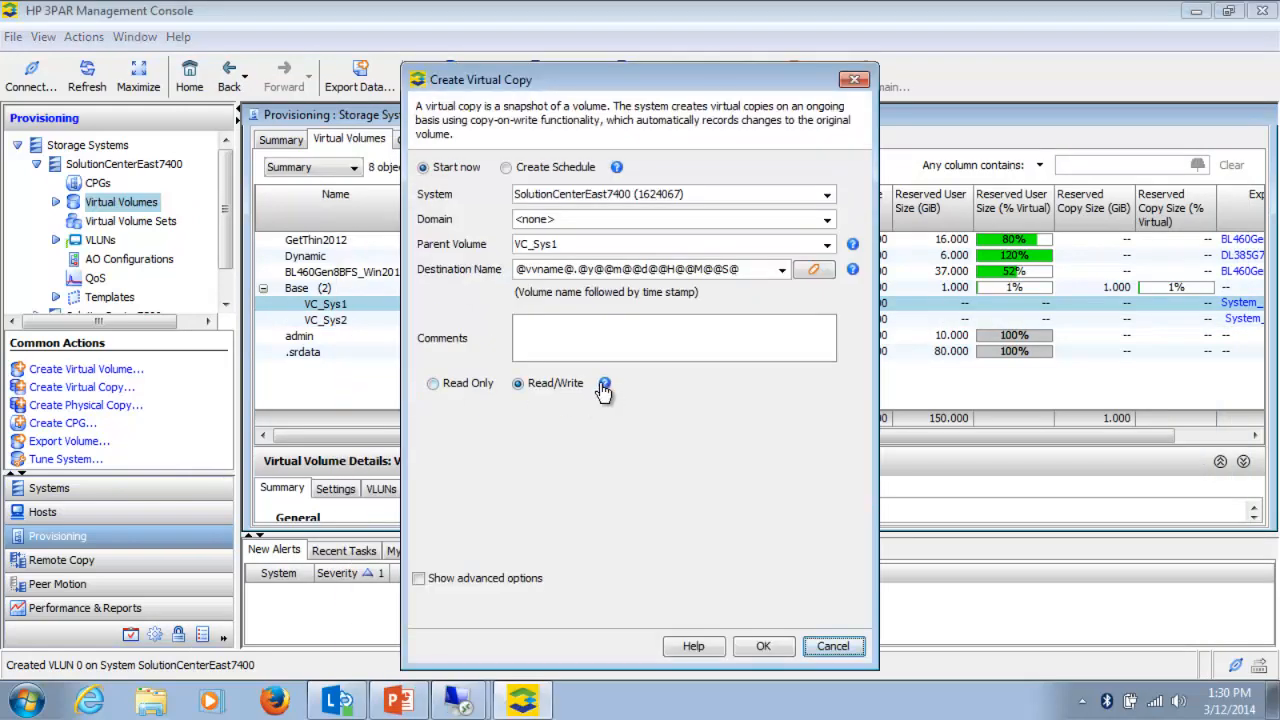
{"action": "left_click", "coordinate": [780, 270]}
{"action": "left_click", "coordinate": [574, 340]}
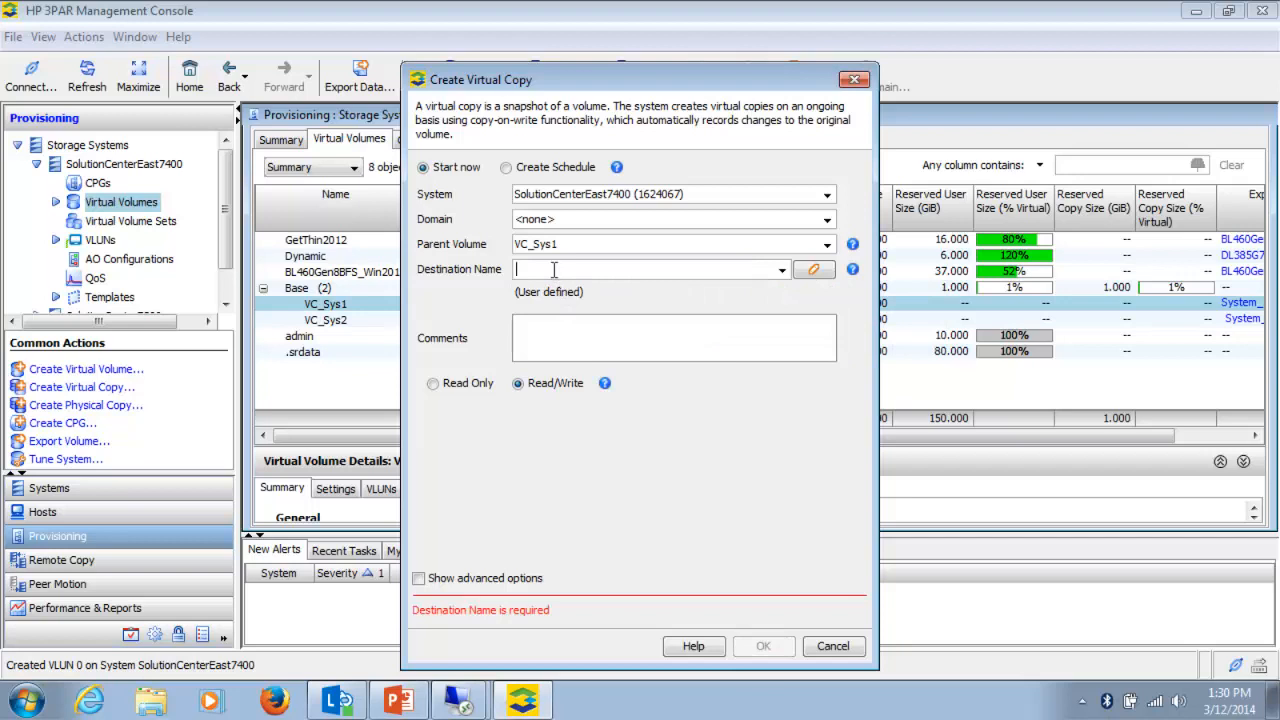
{"action": "type", "text": "VC2_Sys1"}
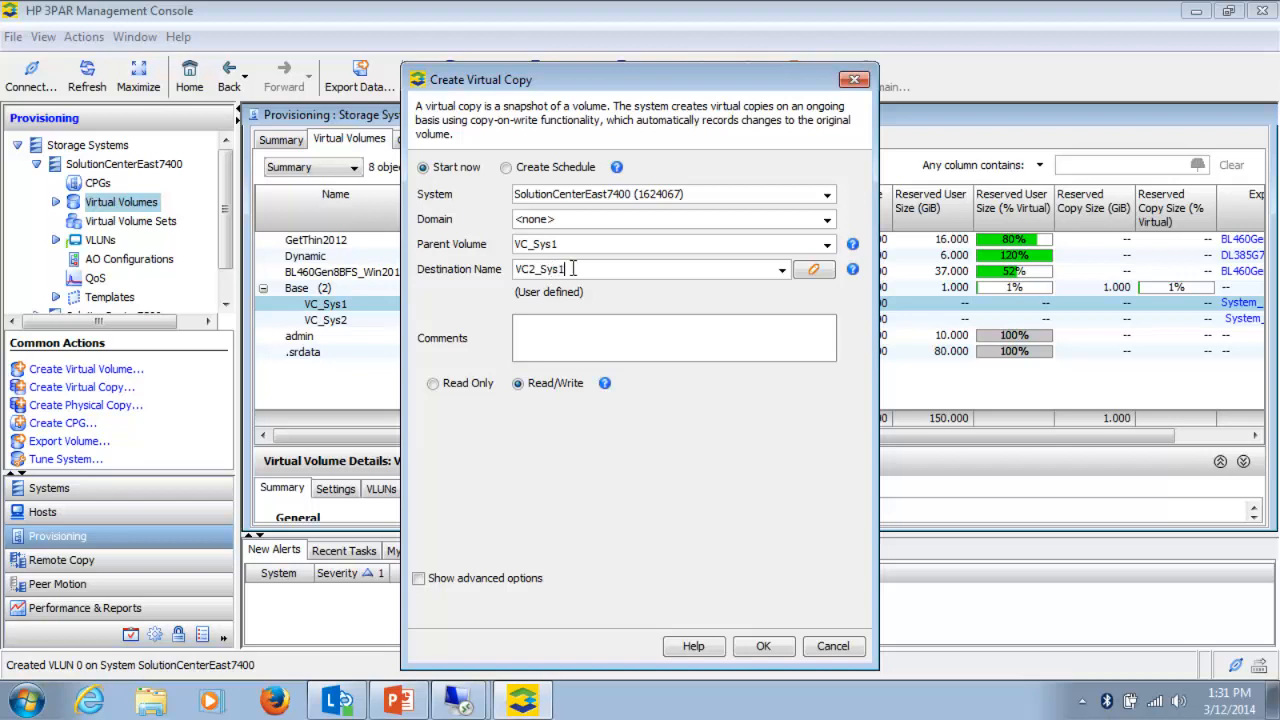
{"action": "left_click_drag", "start_coordinate": [573, 268], "coordinate": [522, 272]}
{"action": "left_click", "coordinate": [762, 647]}
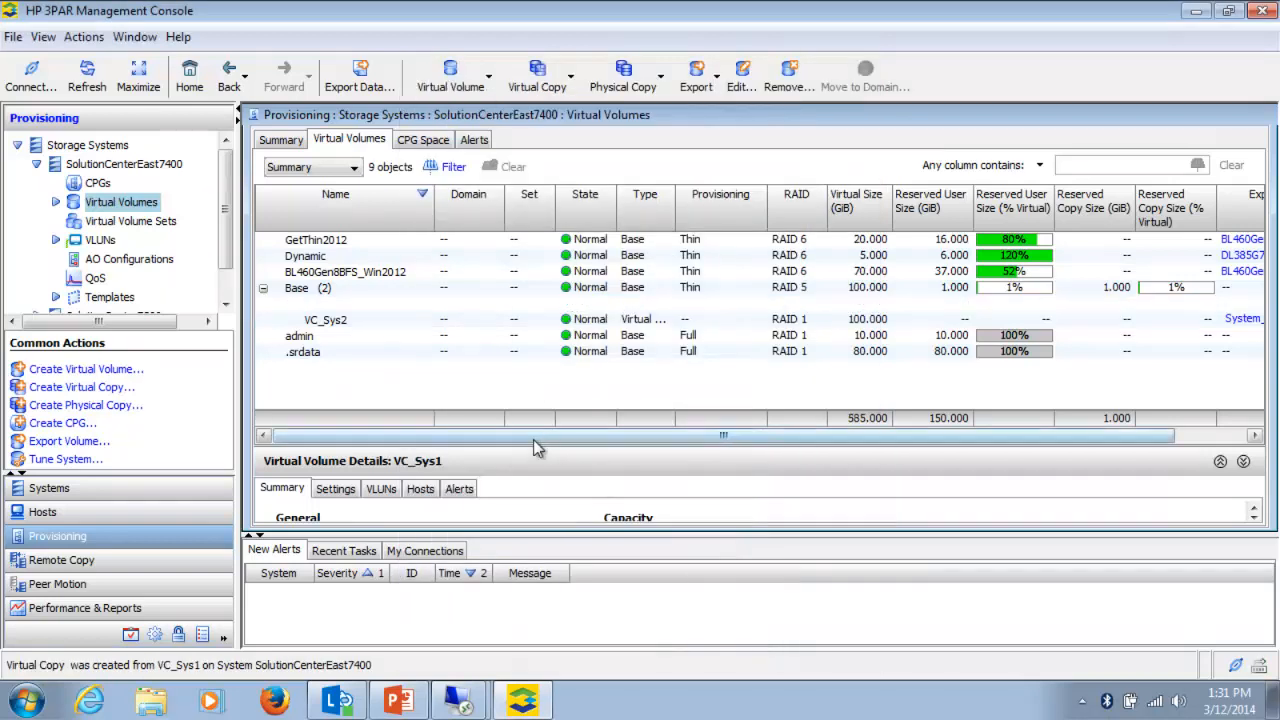
{"action": "left_click", "coordinate": [282, 304]}
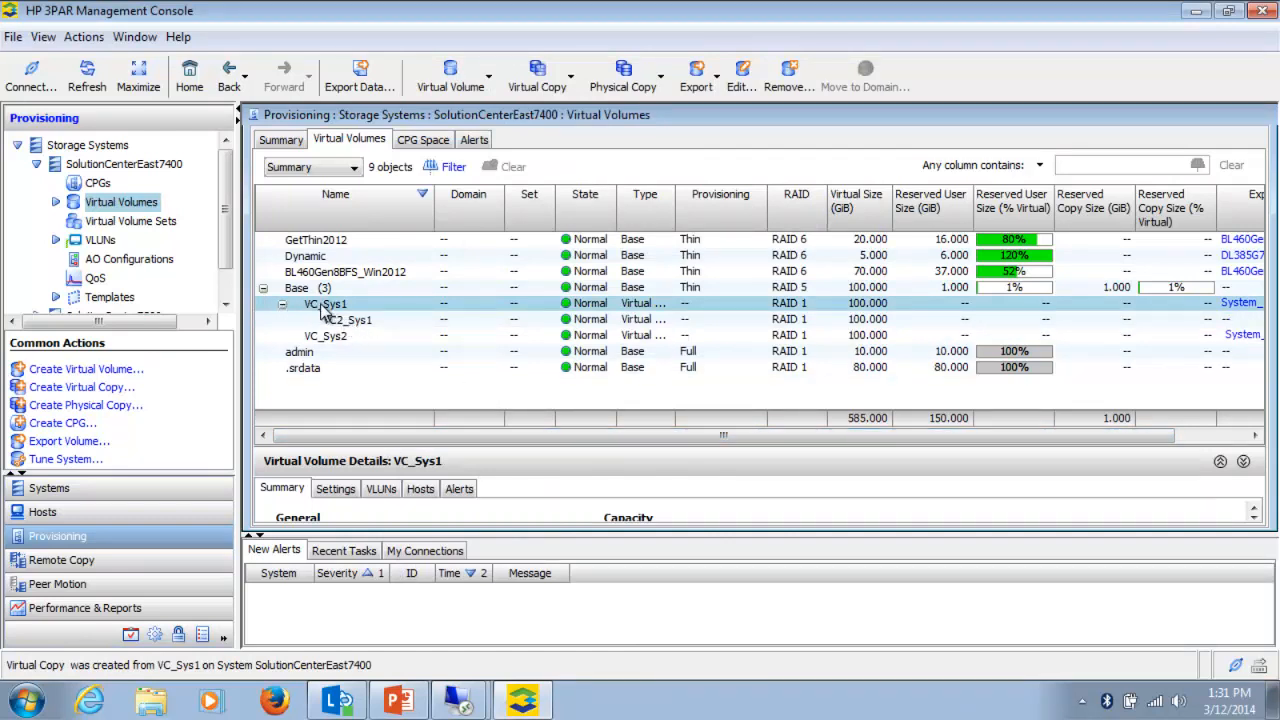
Create a read/write virtual copy of VC_Sys2 named VC2_Sys2 and expand VC_Sys2 in the volume list.
{"action": "right_click", "coordinate": [336, 338]}
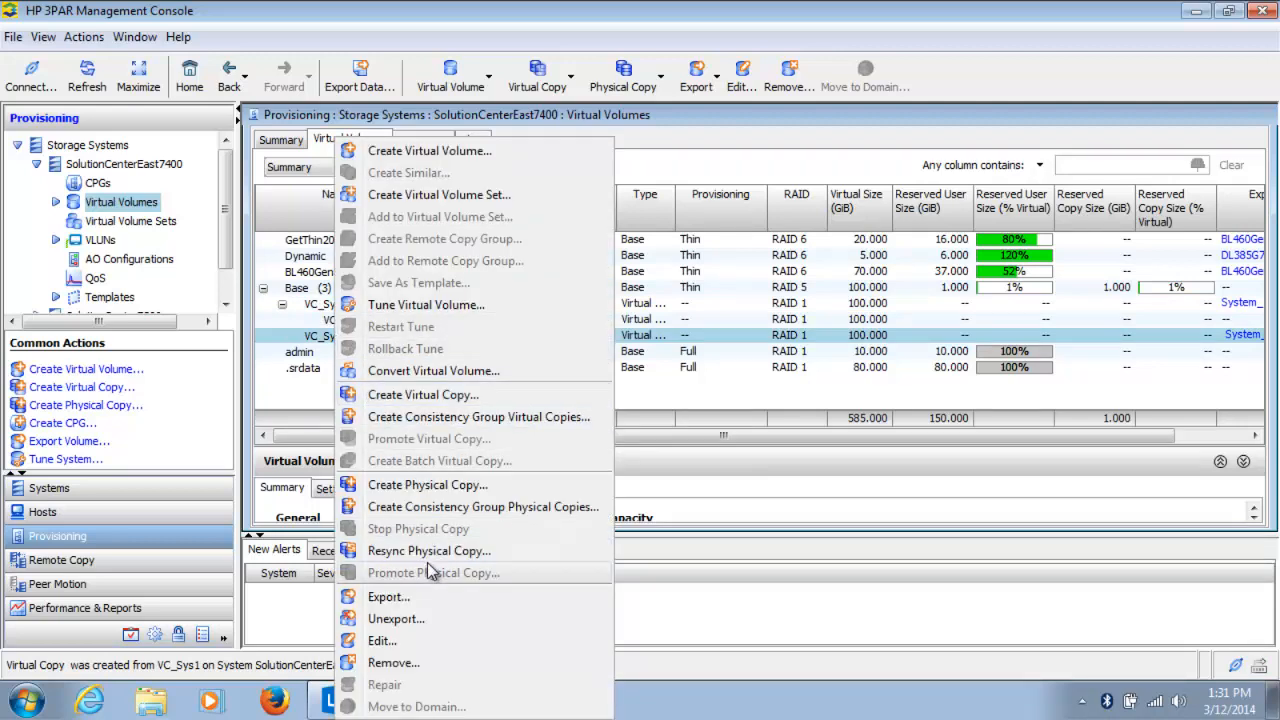
{"action": "left_click", "coordinate": [428, 396]}
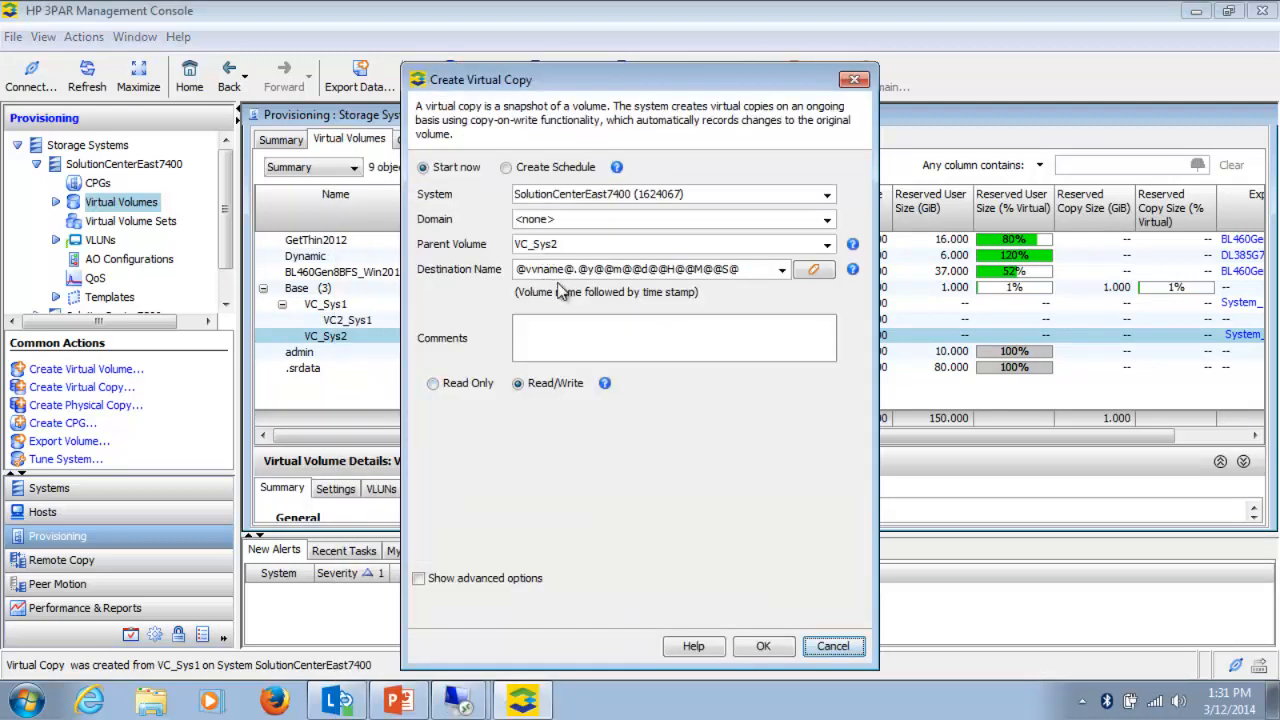
{"action": "left_click", "coordinate": [781, 270]}
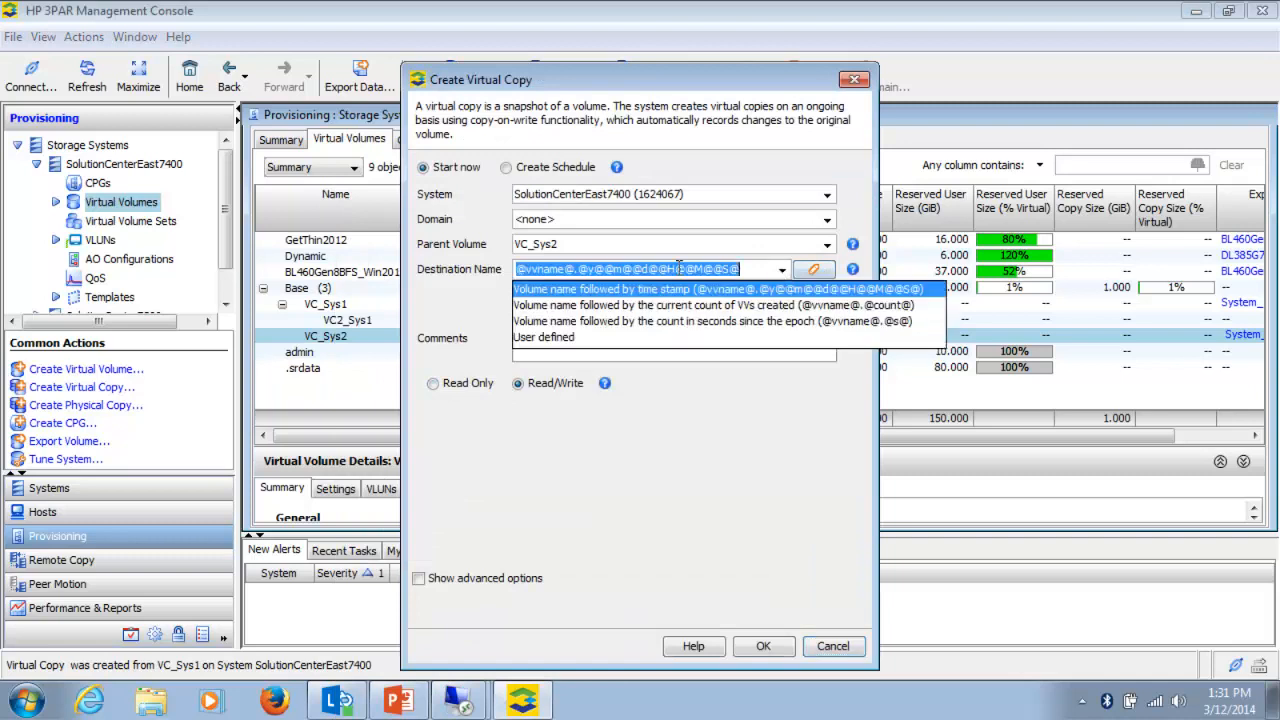
{"action": "left_click", "coordinate": [543, 337]}
{"action": "type", "text": "VC2_Sys1"}
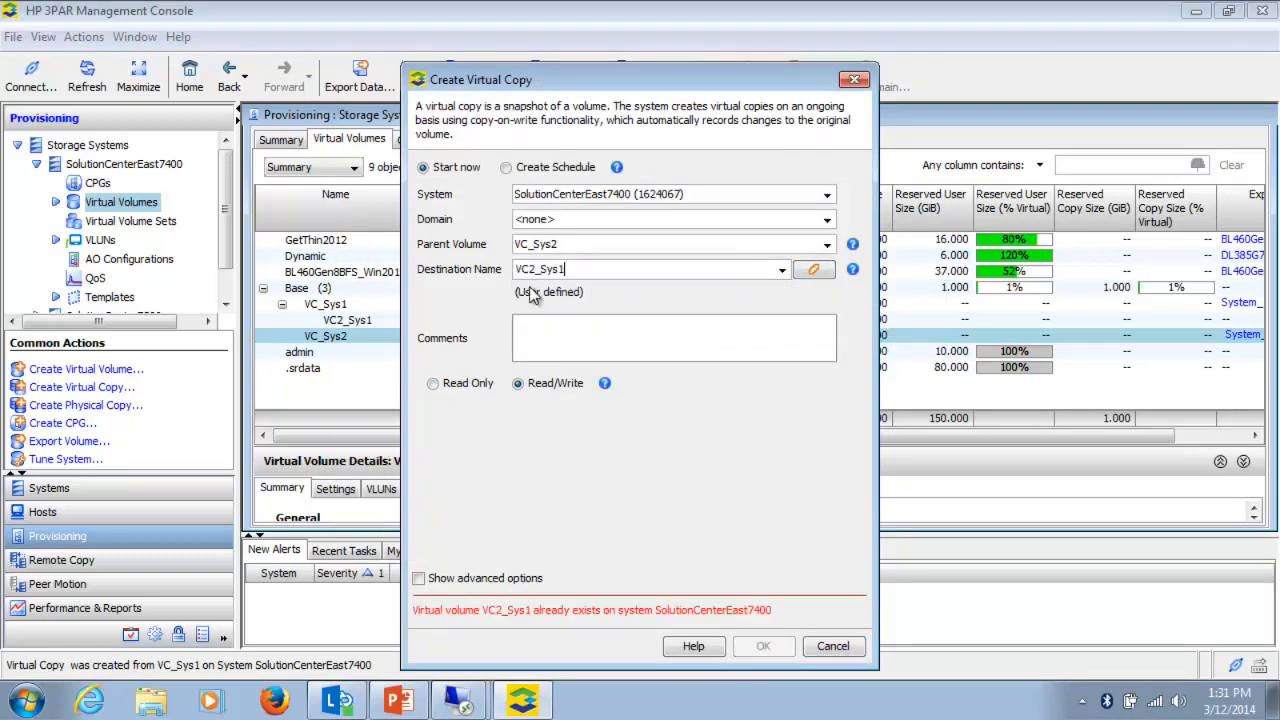
{"action": "key", "text": "BackSpace"}
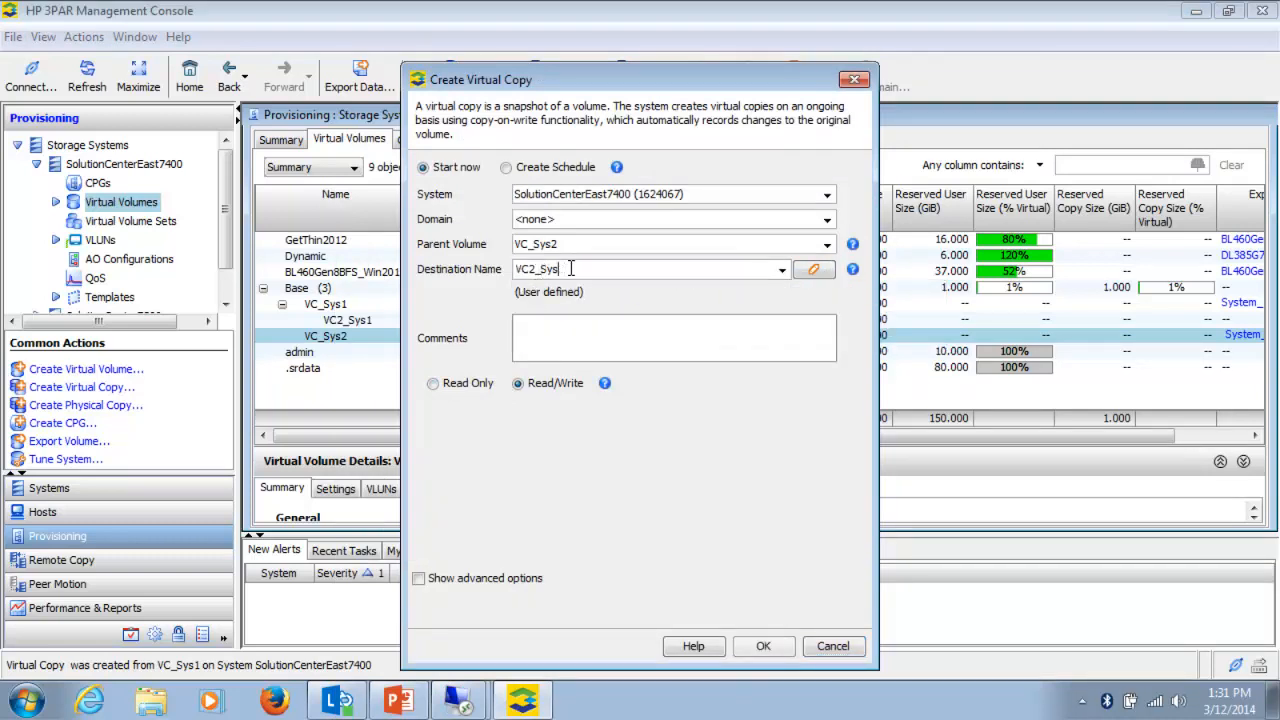
{"action": "type", "text": "2"}
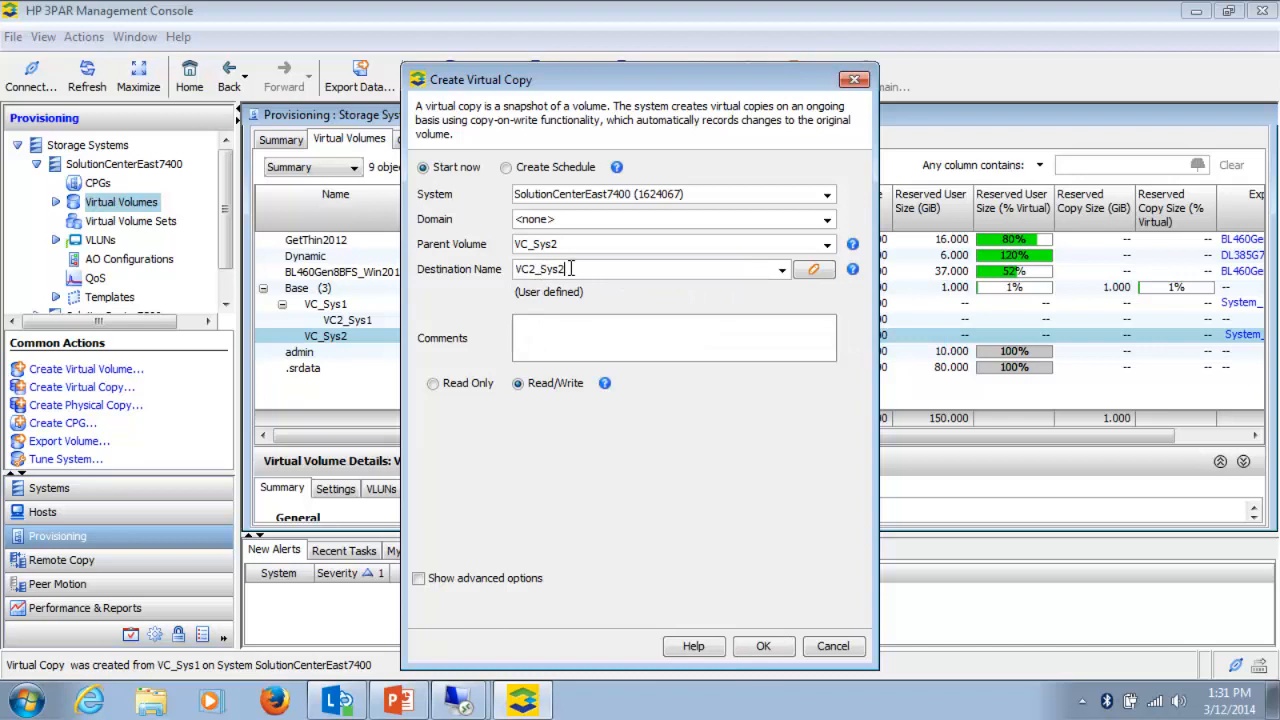
{"action": "left_click", "coordinate": [762, 648]}
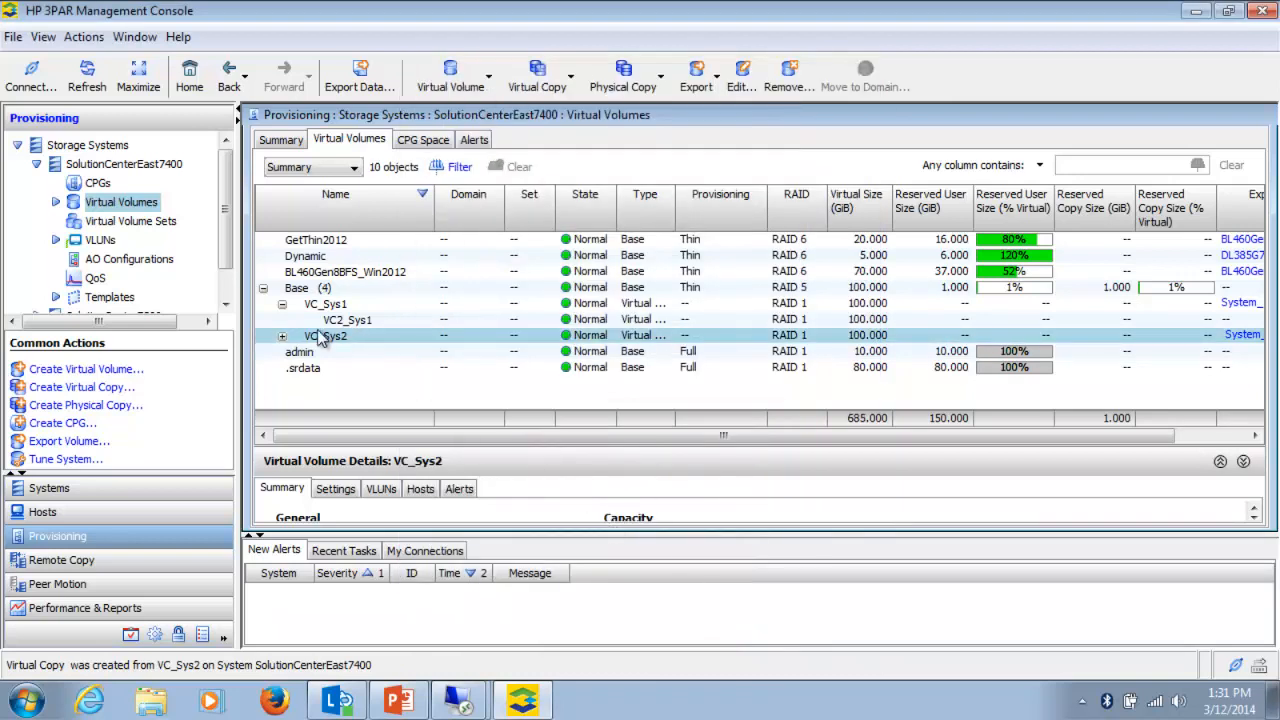
{"action": "left_click", "coordinate": [283, 336]}
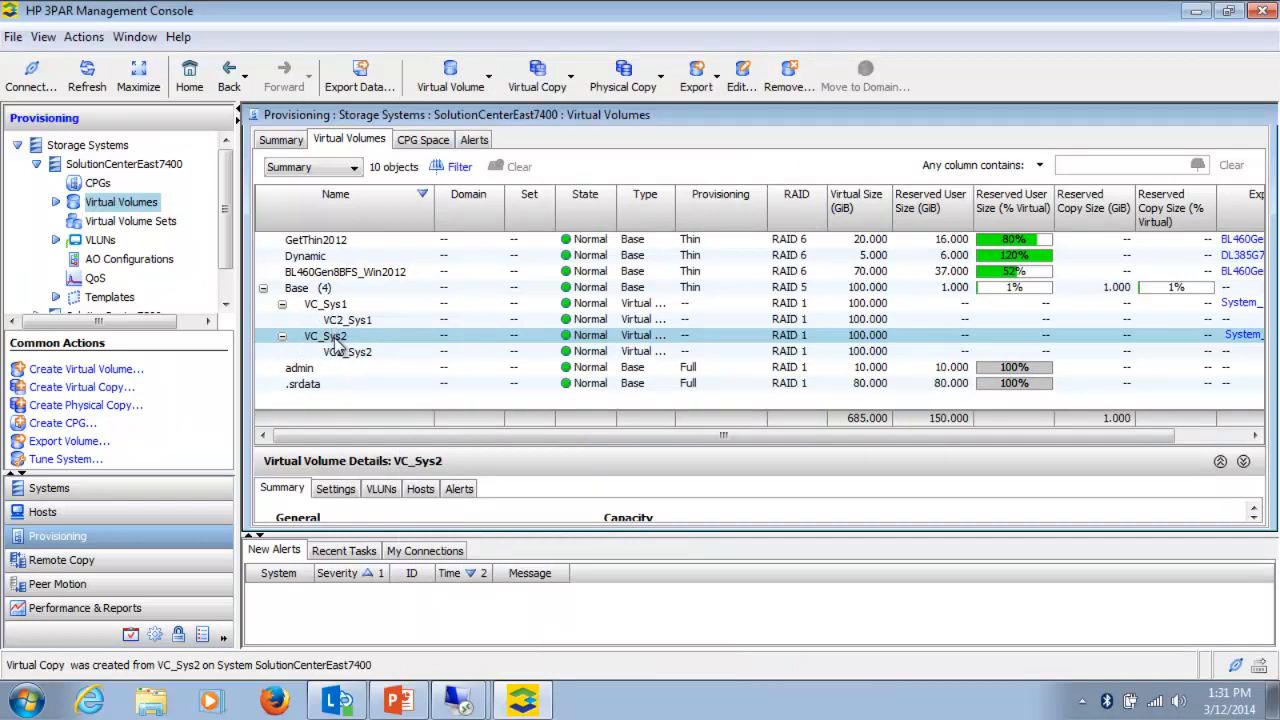
Delete BaseData and Infosystem1 from New Volume (E:) in the 192.168.80.160 Remote Desktop session and close the Explorer window.
{"action": "mouse_move", "coordinate": [458, 700]}
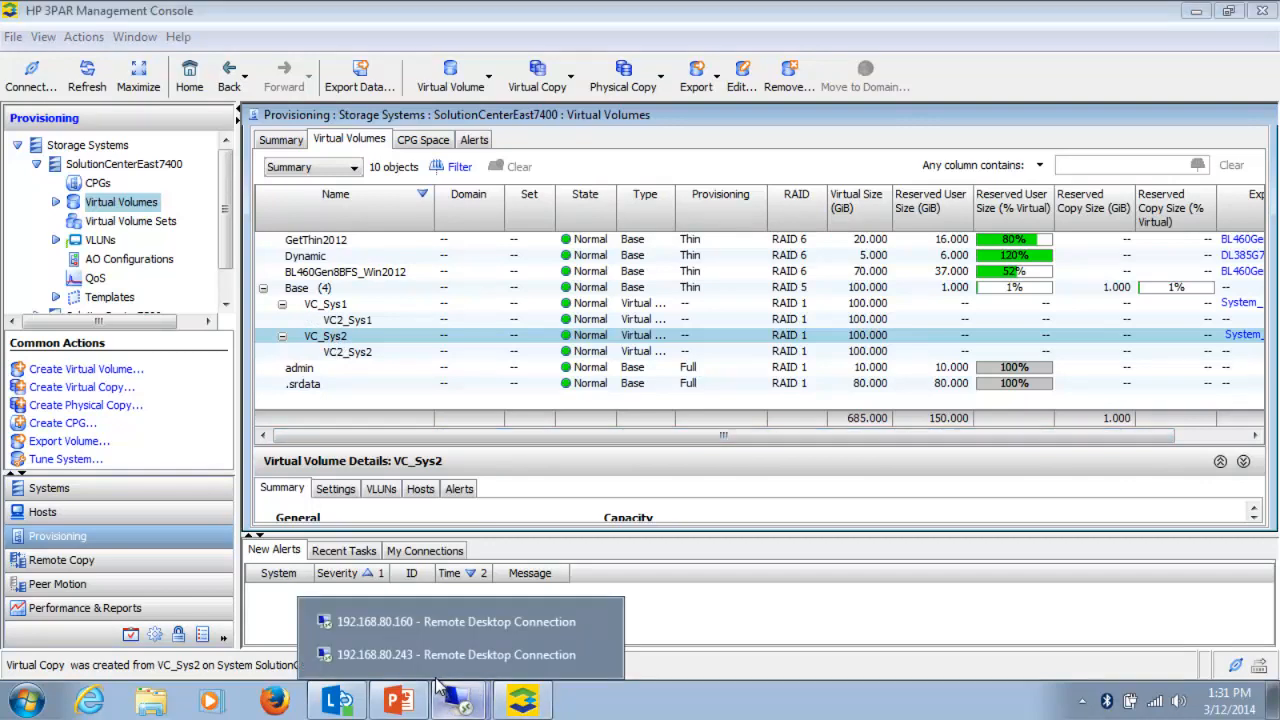
{"action": "left_click", "coordinate": [404, 622]}
{"action": "left_click", "coordinate": [384, 620]}
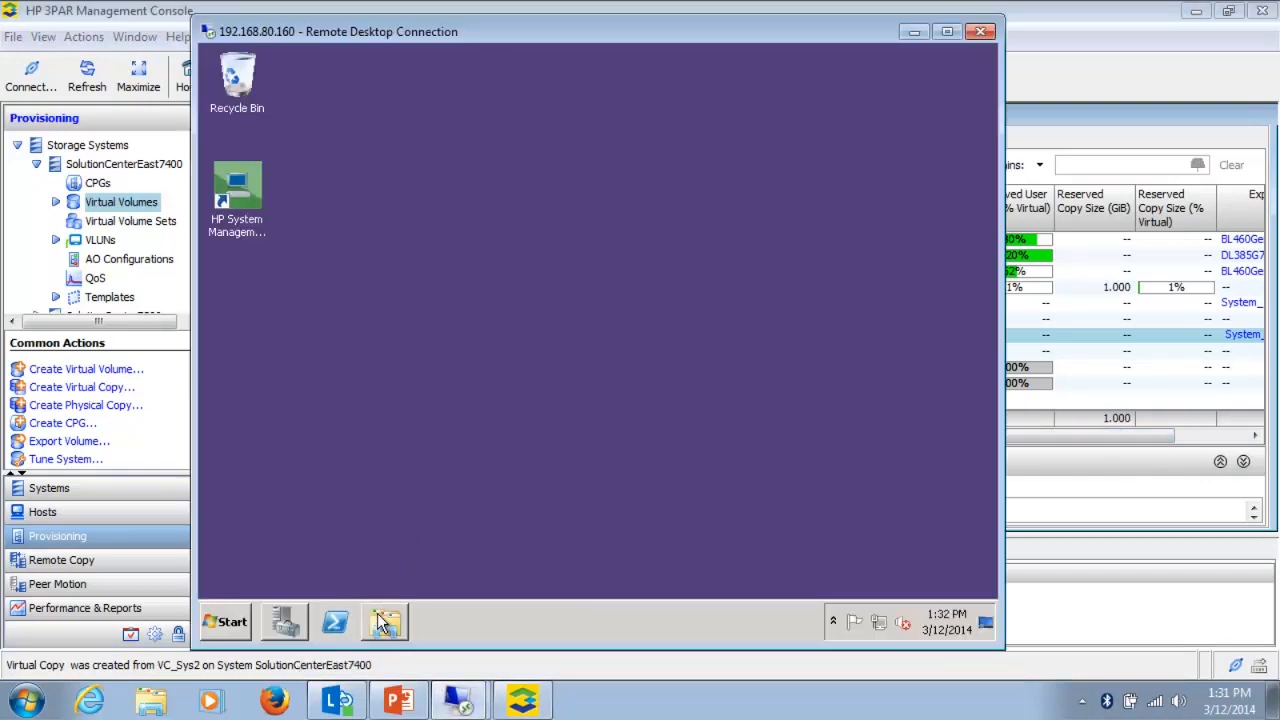
{"action": "left_click", "coordinate": [292, 399]}
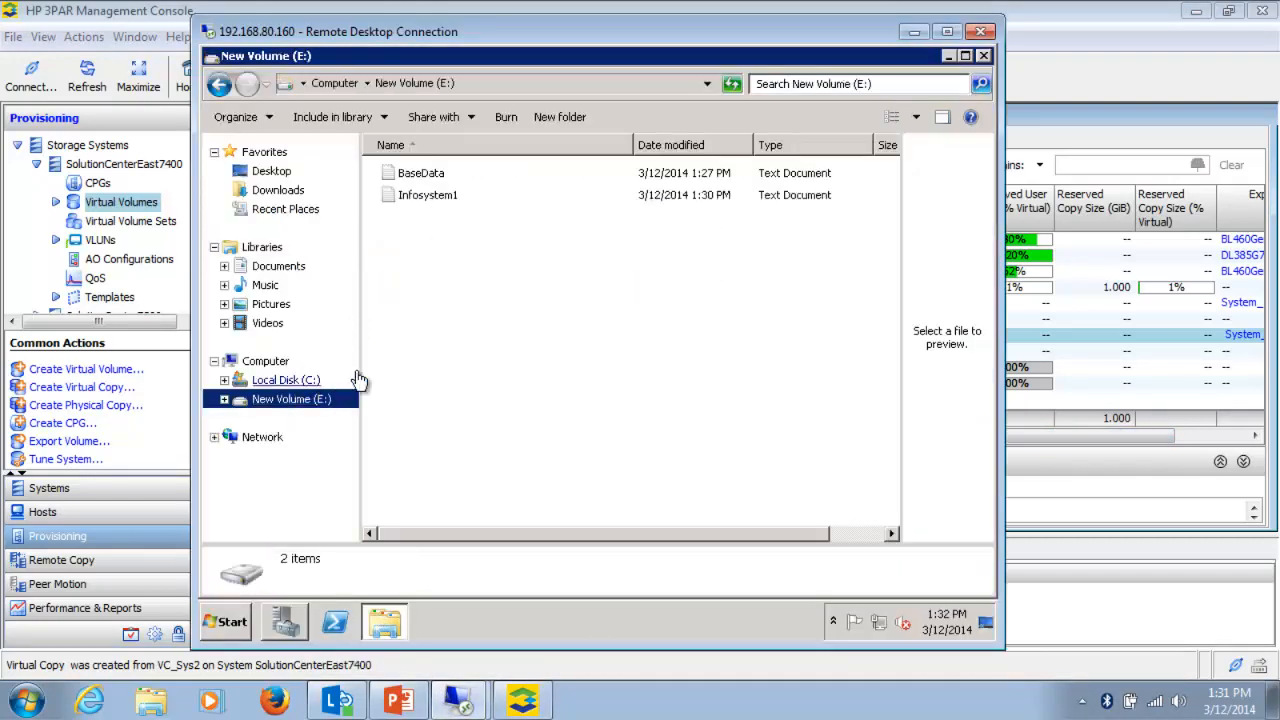
{"action": "left_click_drag", "start_coordinate": [604, 258], "coordinate": [383, 166]}
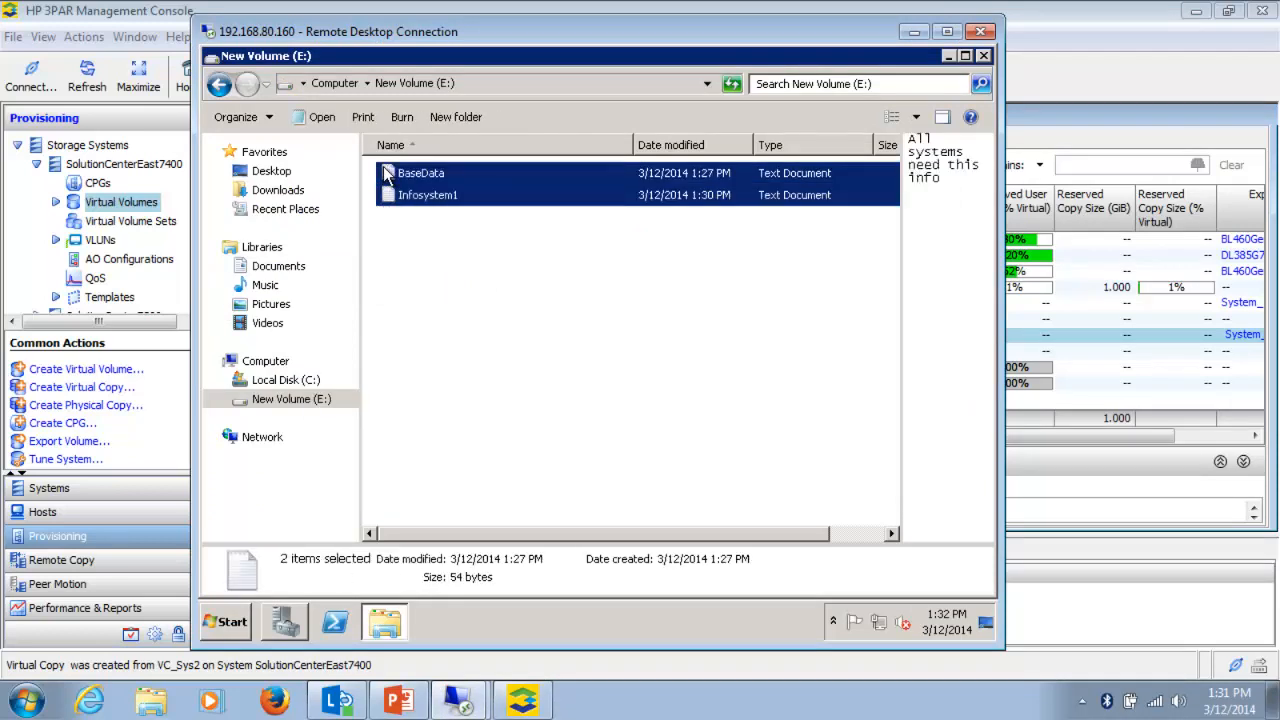
{"action": "key", "text": "Delete"}
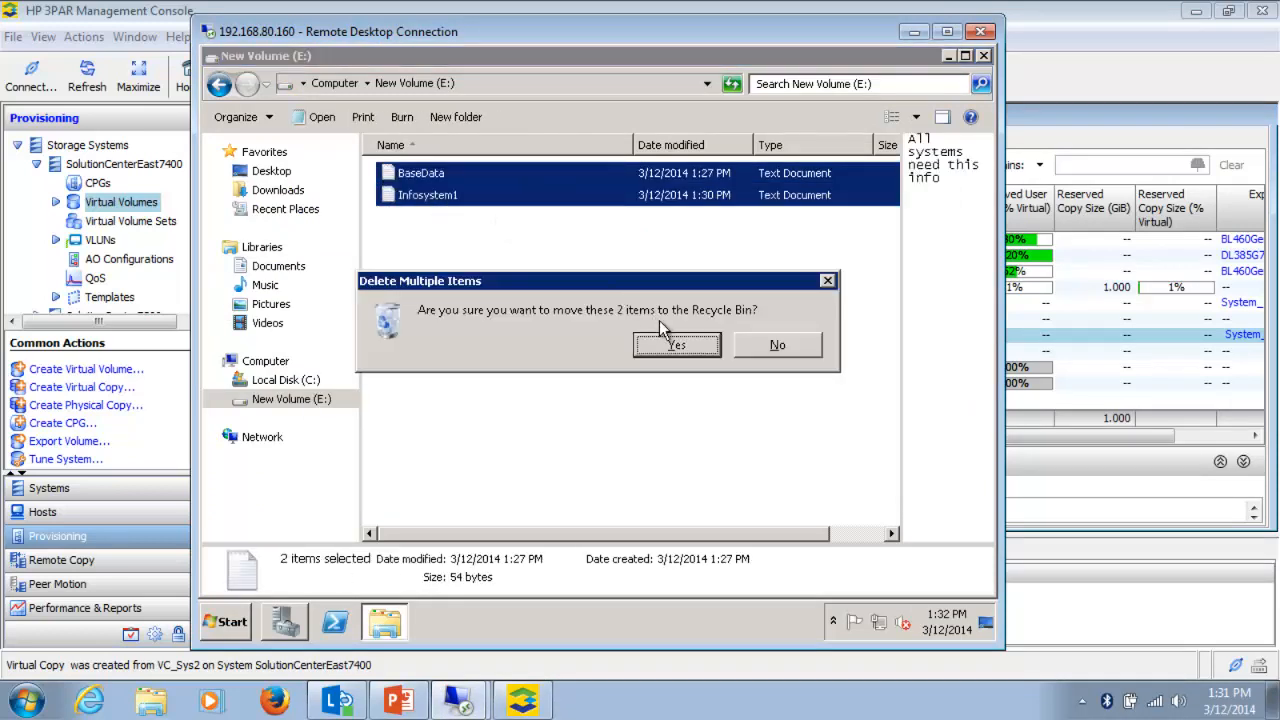
{"action": "left_click", "coordinate": [680, 345]}
{"action": "left_click", "coordinate": [983, 55]}
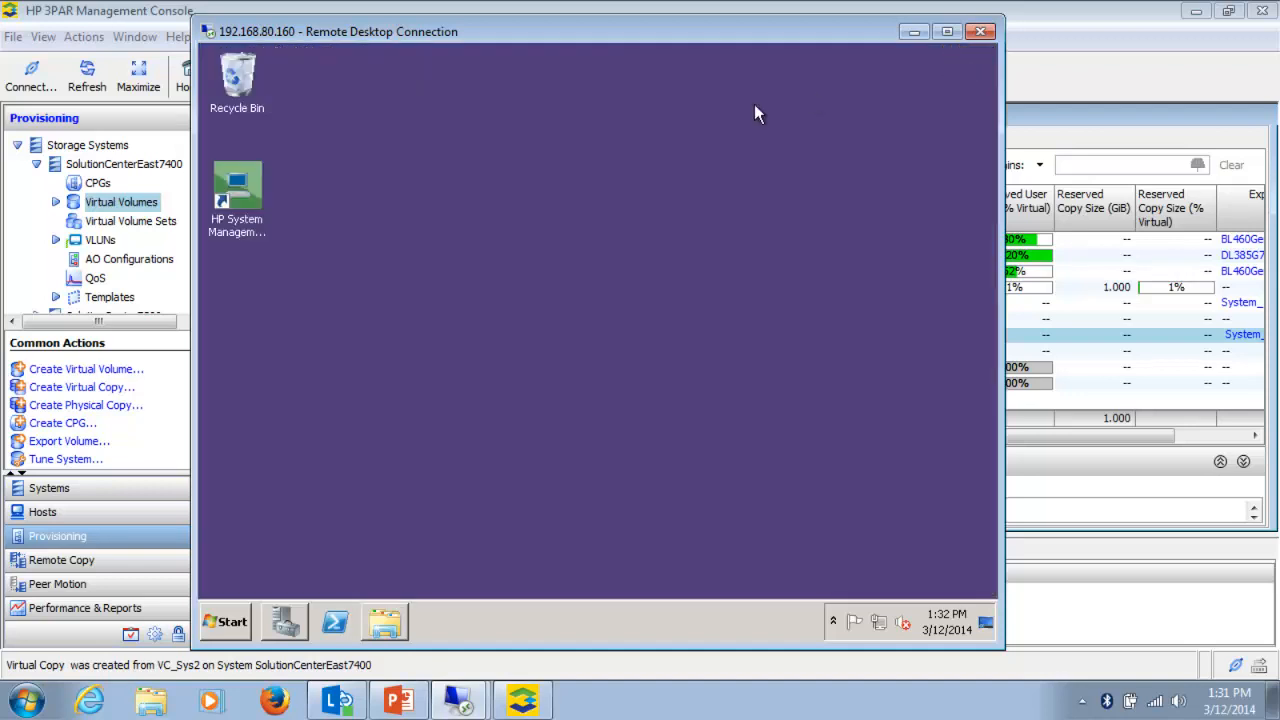
Empty the Recycle Bin in the 192.168.80.160 session, permanently deleting its items.
{"action": "right_click", "coordinate": [229, 79]}
{"action": "left_click", "coordinate": [275, 95]}
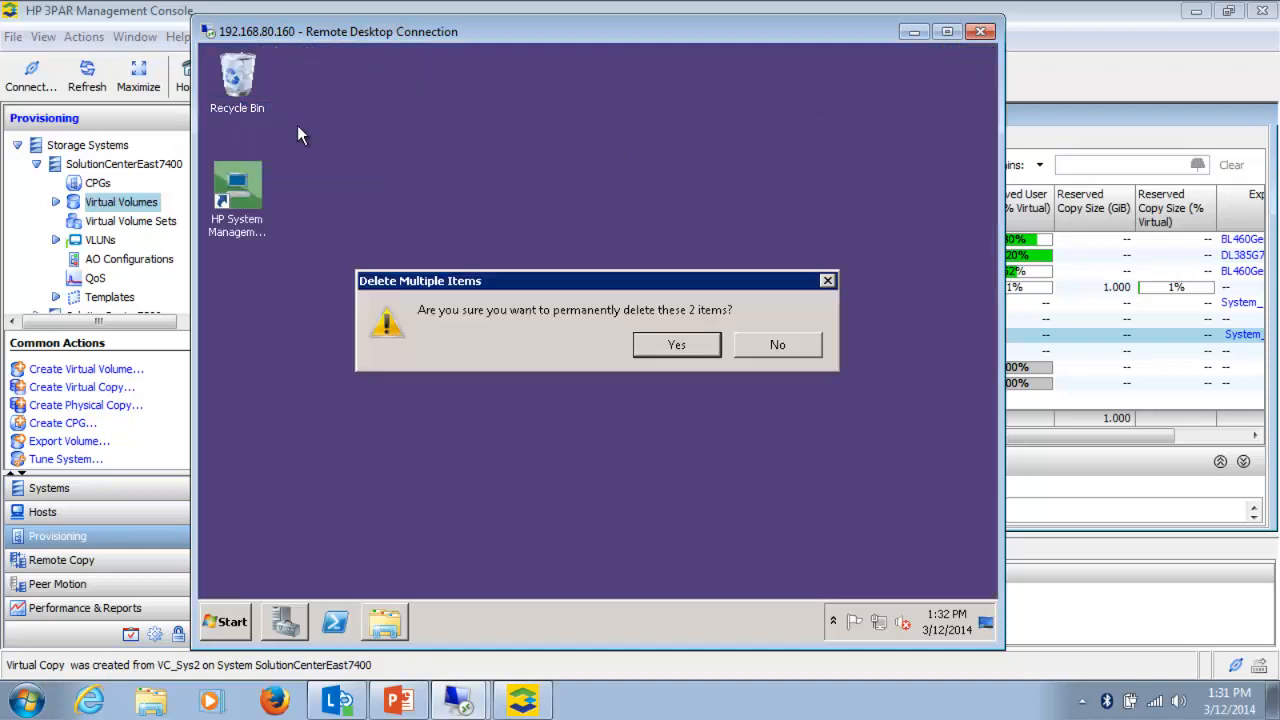
{"action": "left_click", "coordinate": [676, 345]}
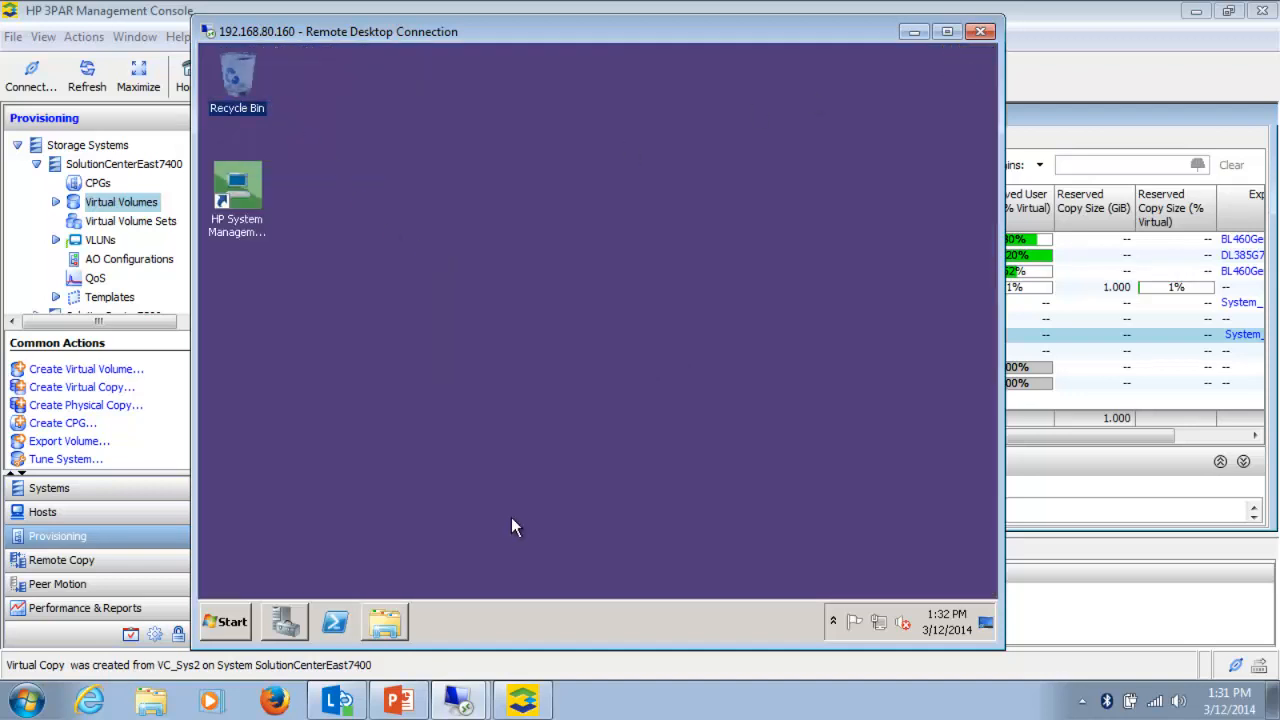
Delete BaseData and Infosystem2 from New Volume (D:) in the 192.168.80.243 Remote Desktop session and close the Explorer window.
{"action": "left_click", "coordinate": [458, 700]}
{"action": "left_click", "coordinate": [446, 664]}
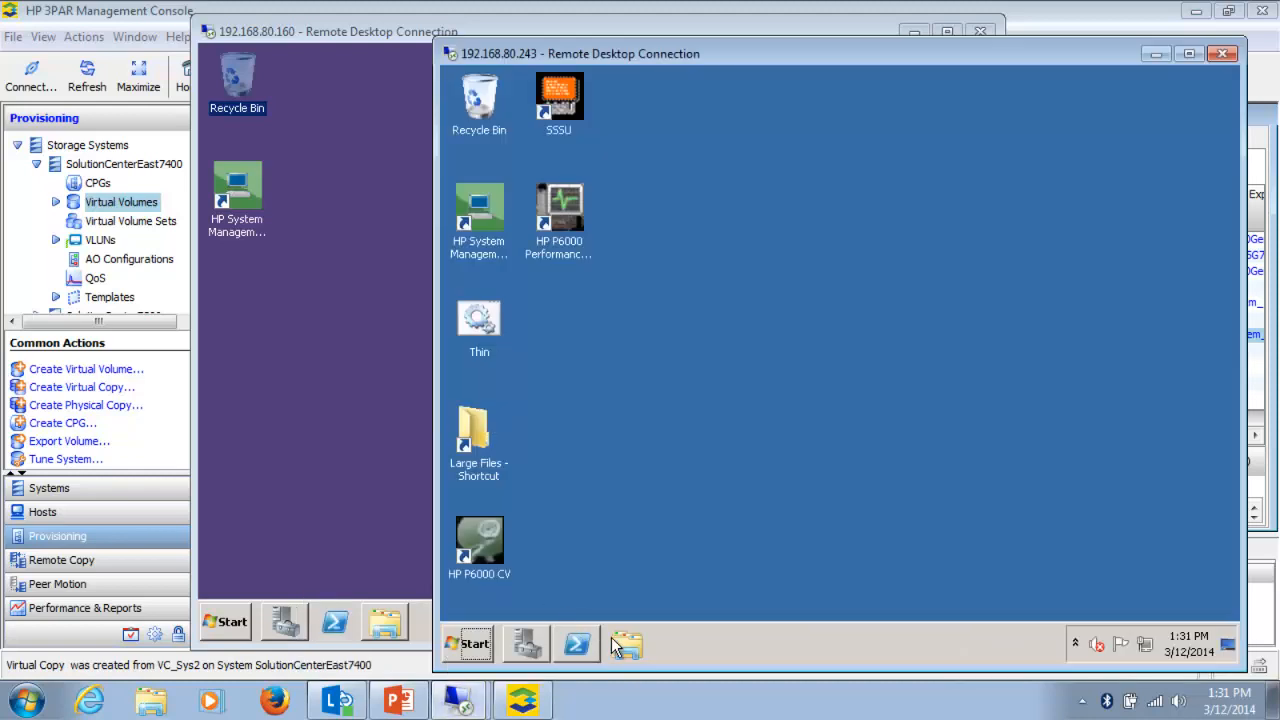
{"action": "left_click", "coordinate": [627, 644]}
{"action": "left_click", "coordinate": [536, 425]}
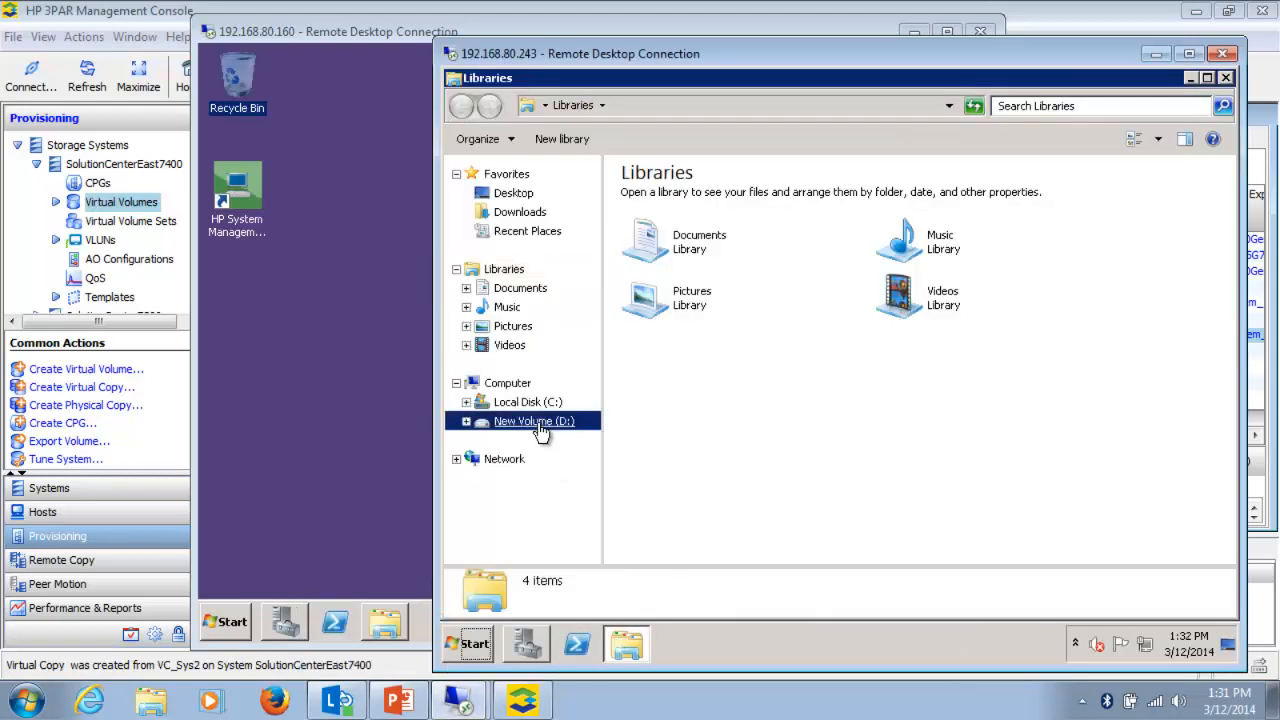
{"action": "left_click_drag", "start_coordinate": [828, 272], "coordinate": [628, 196]}
{"action": "key", "text": "Delete"}
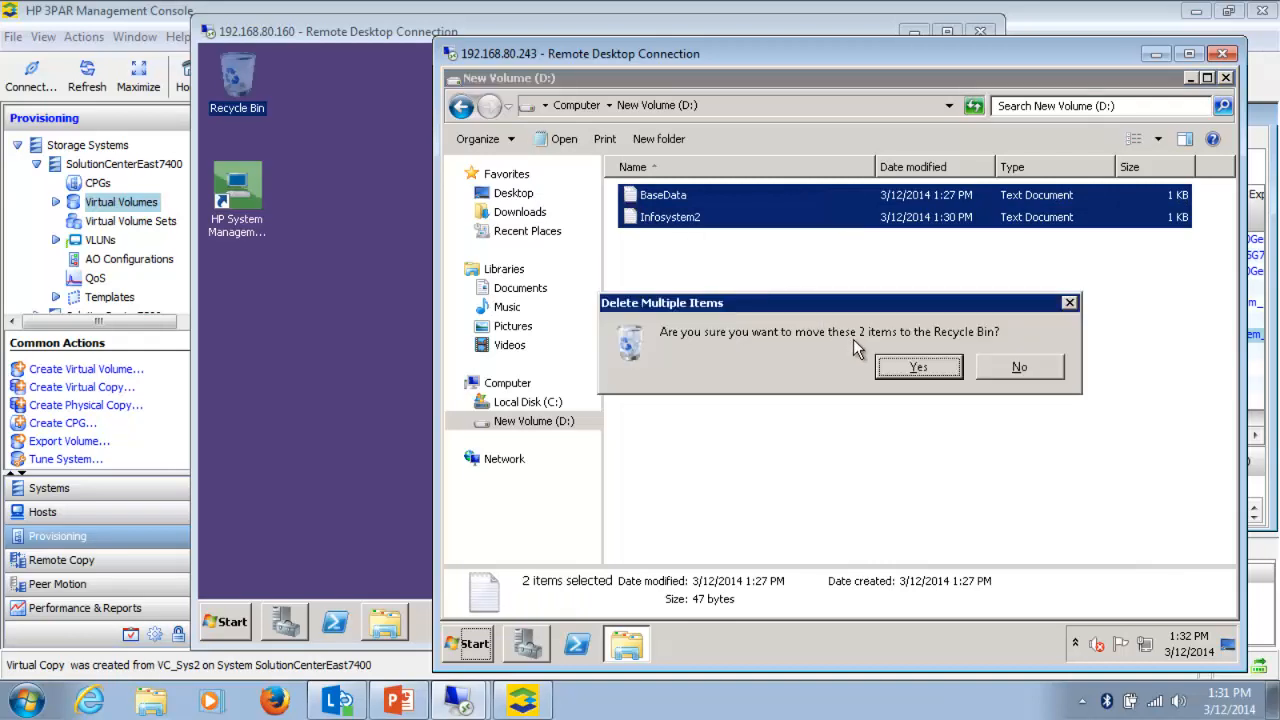
{"action": "left_click", "coordinate": [918, 367]}
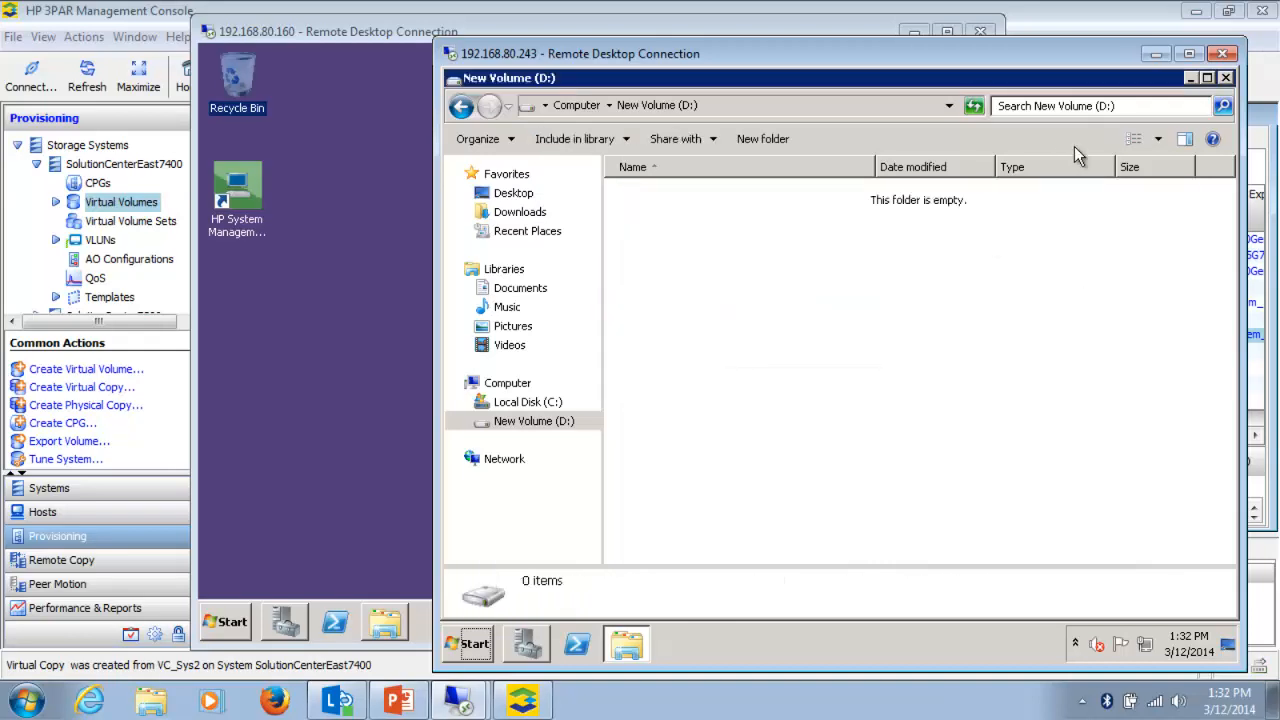
{"action": "left_click", "coordinate": [1222, 77]}
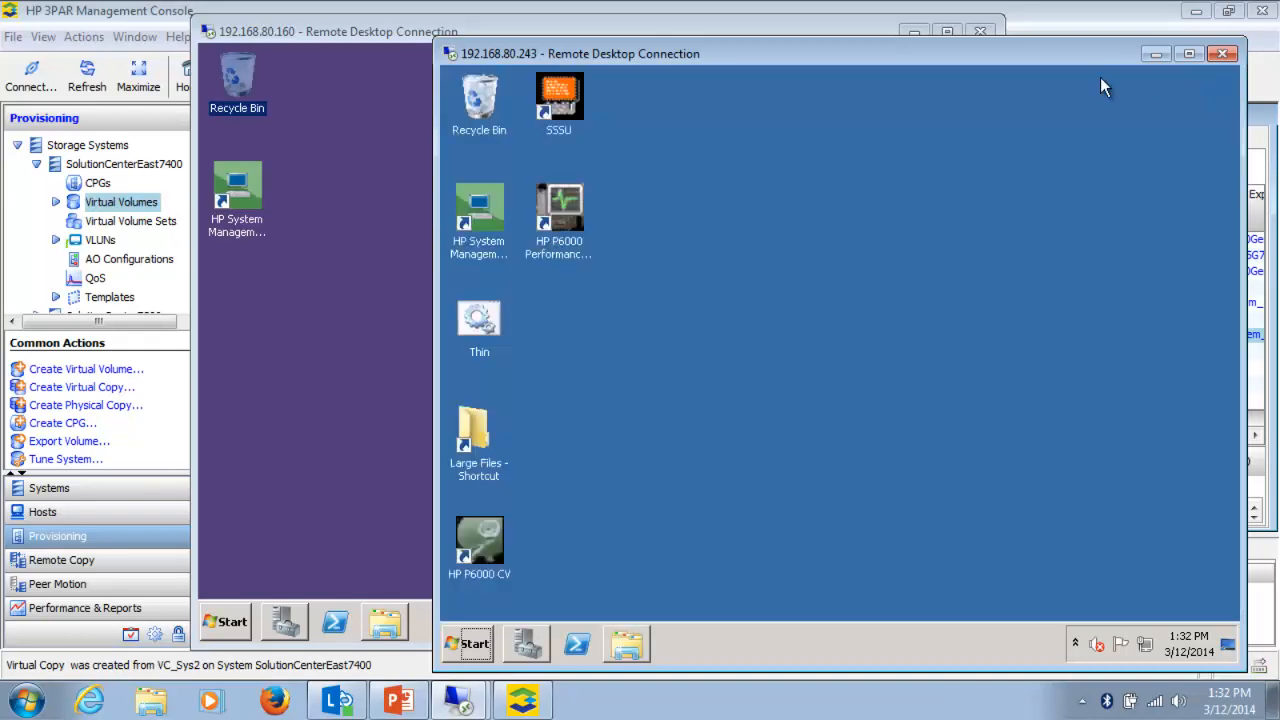
Empty the Recycle Bin in the 192.168.80.243 session, permanently deleting its items.
{"action": "right_click", "coordinate": [489, 107]}
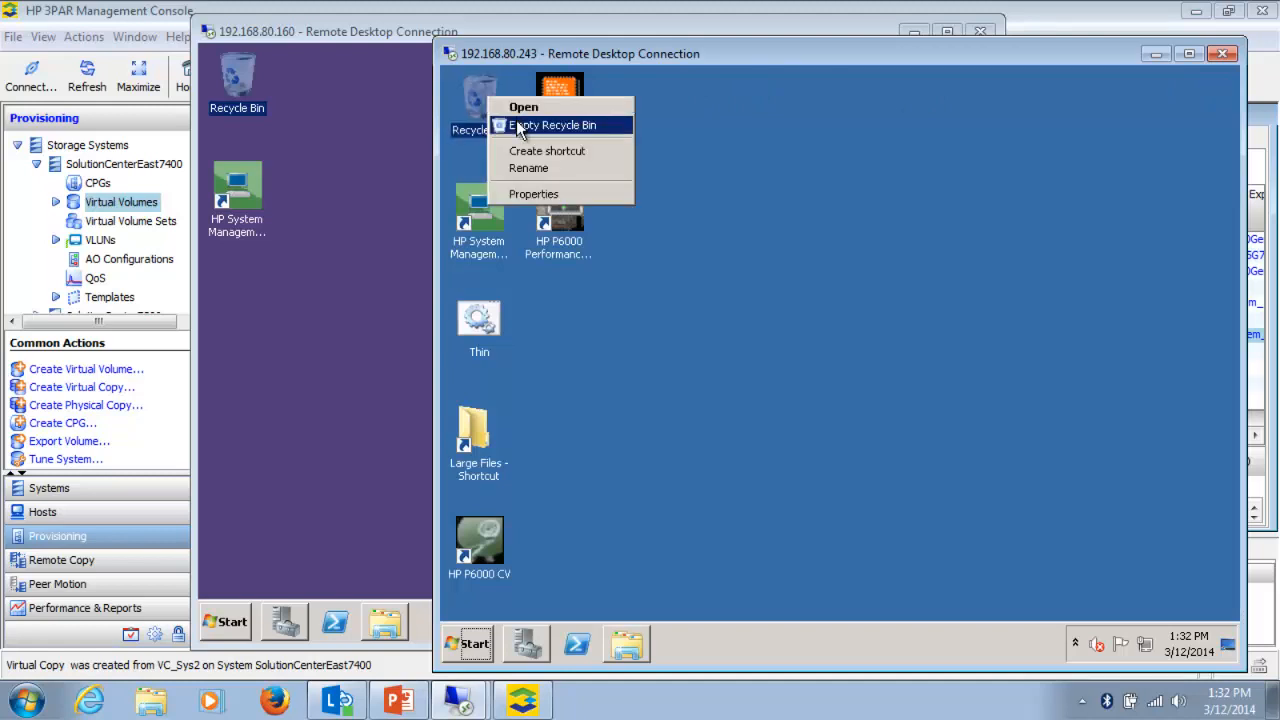
{"action": "left_click", "coordinate": [520, 124]}
{"action": "left_click", "coordinate": [920, 366]}
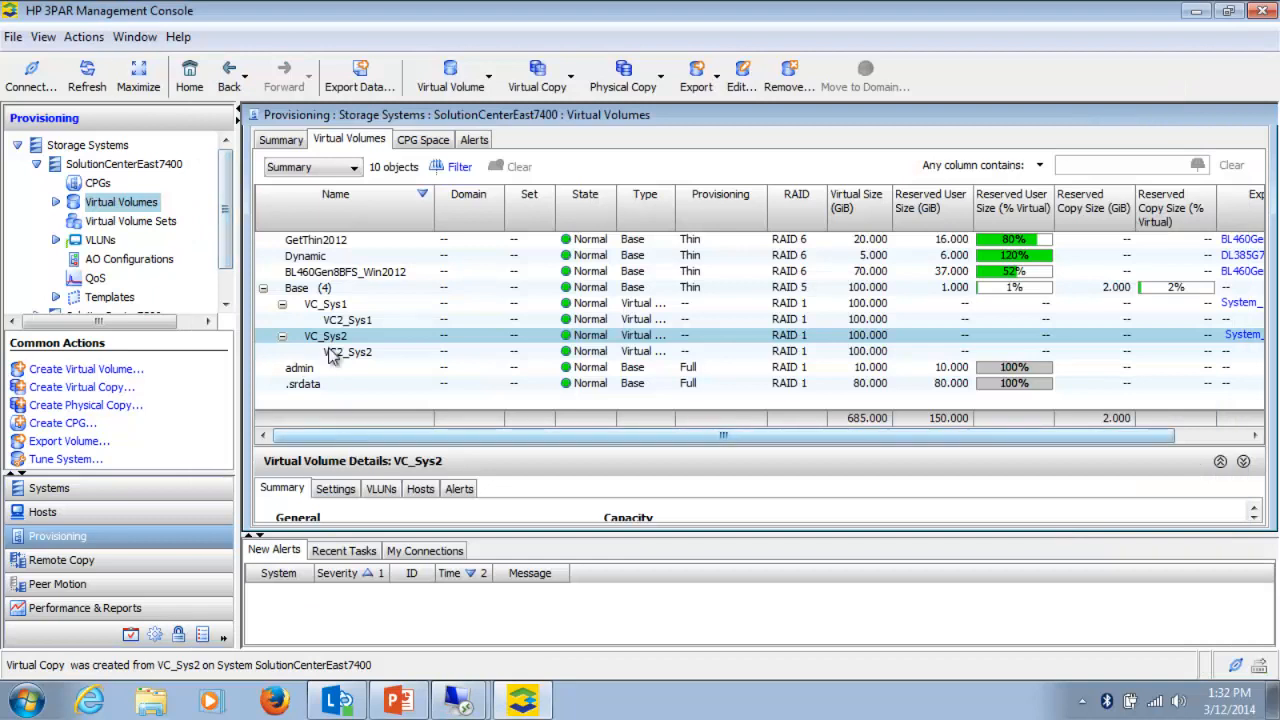
Unexport virtual copy VC_Sys1 in the HP 3PAR Management Console, deleting its VLUNs and VLUN template.
{"action": "left_click", "coordinate": [323, 306]}
{"action": "right_click", "coordinate": [323, 310]}
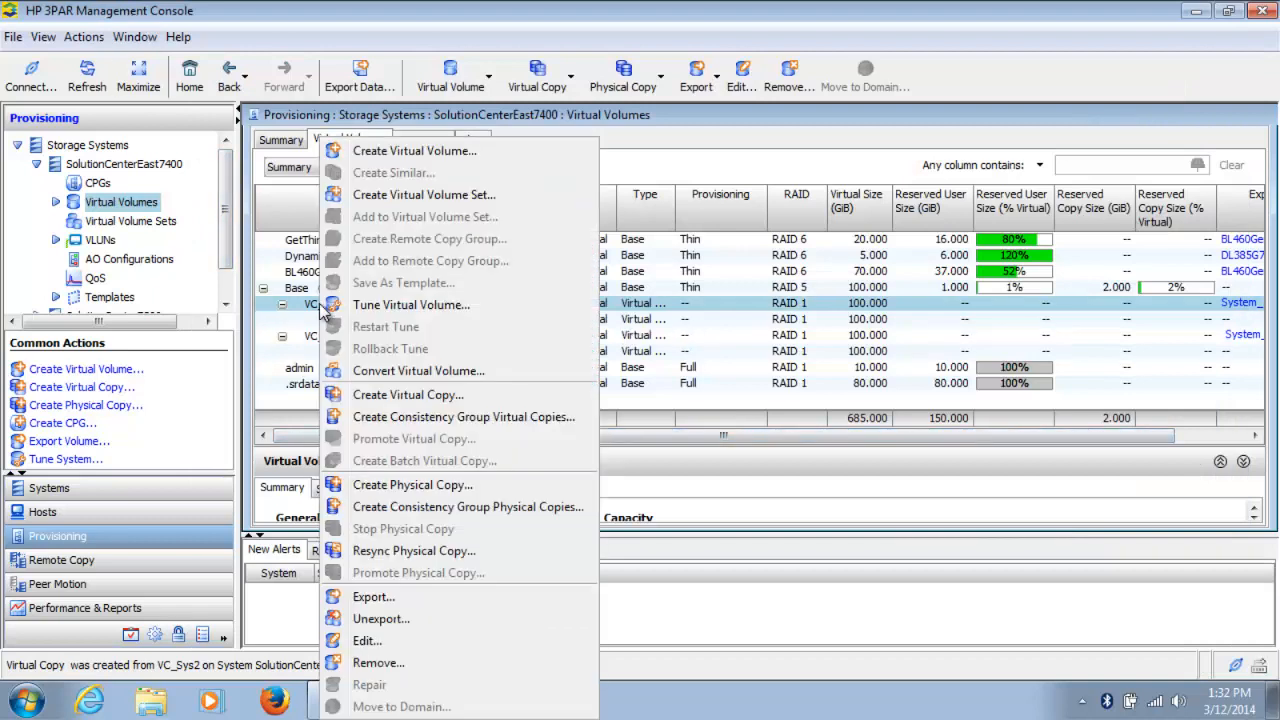
{"action": "left_click", "coordinate": [383, 619]}
{"action": "left_click", "coordinate": [828, 543]}
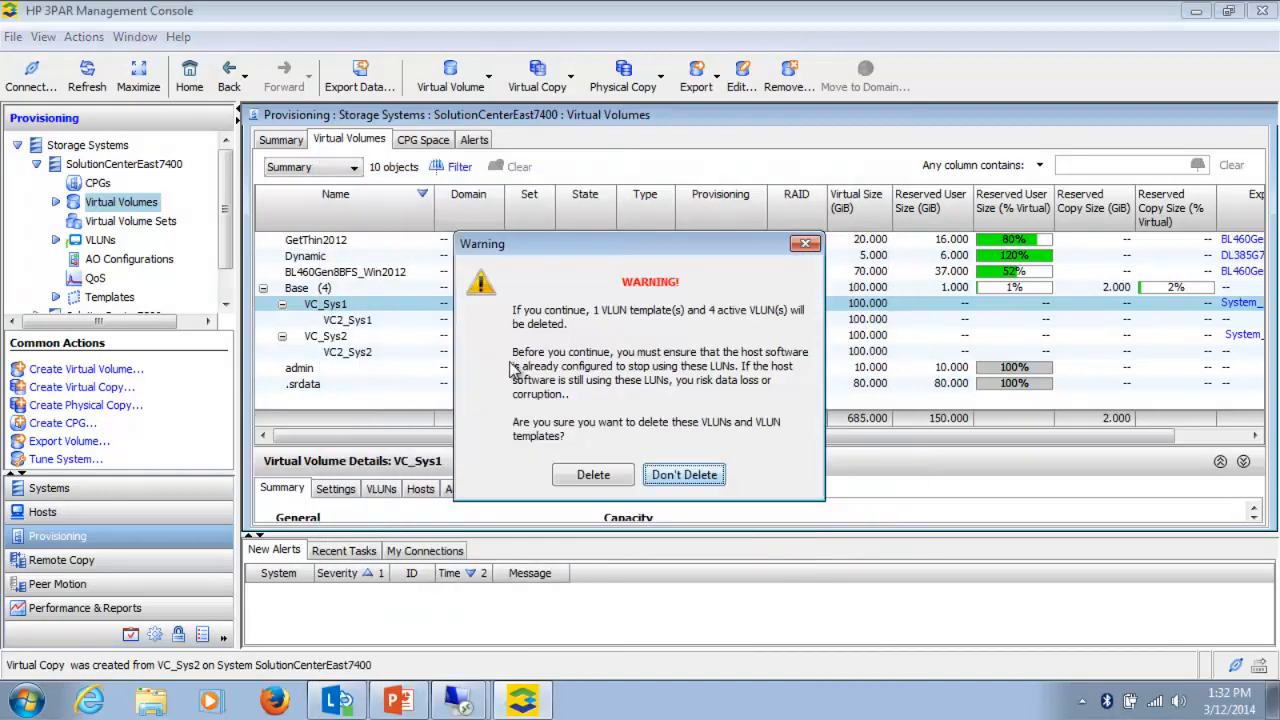
{"action": "left_click", "coordinate": [590, 475]}
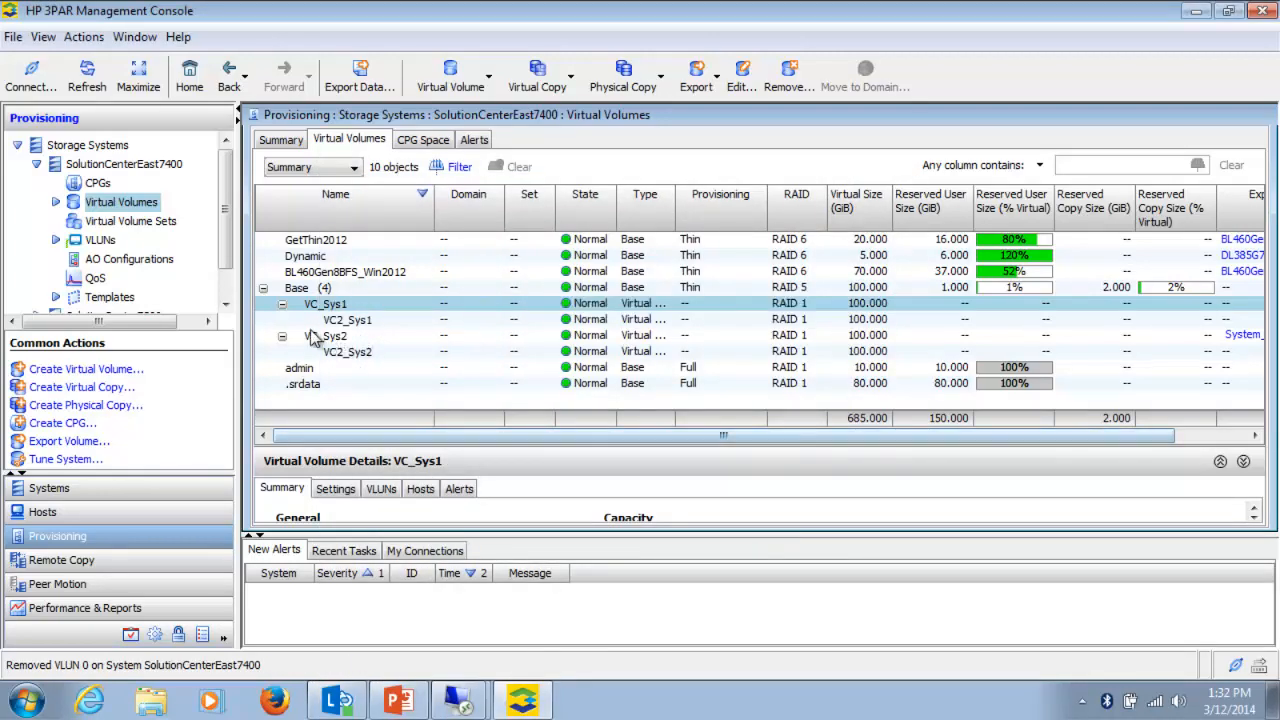
Unexport virtual copy VC_Sys2, deleting its VLUNs and VLUN template.
{"action": "left_click", "coordinate": [316, 338]}
{"action": "right_click", "coordinate": [318, 338]}
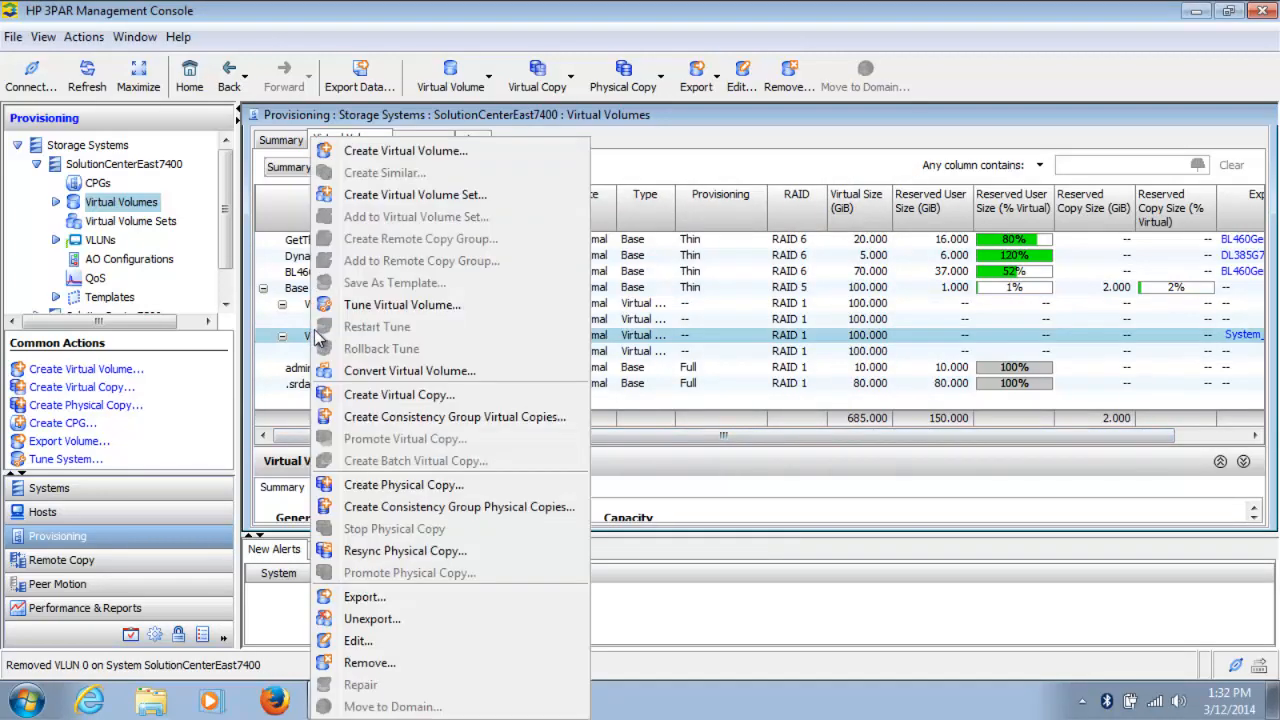
{"action": "left_click", "coordinate": [388, 620]}
{"action": "left_click", "coordinate": [827, 546]}
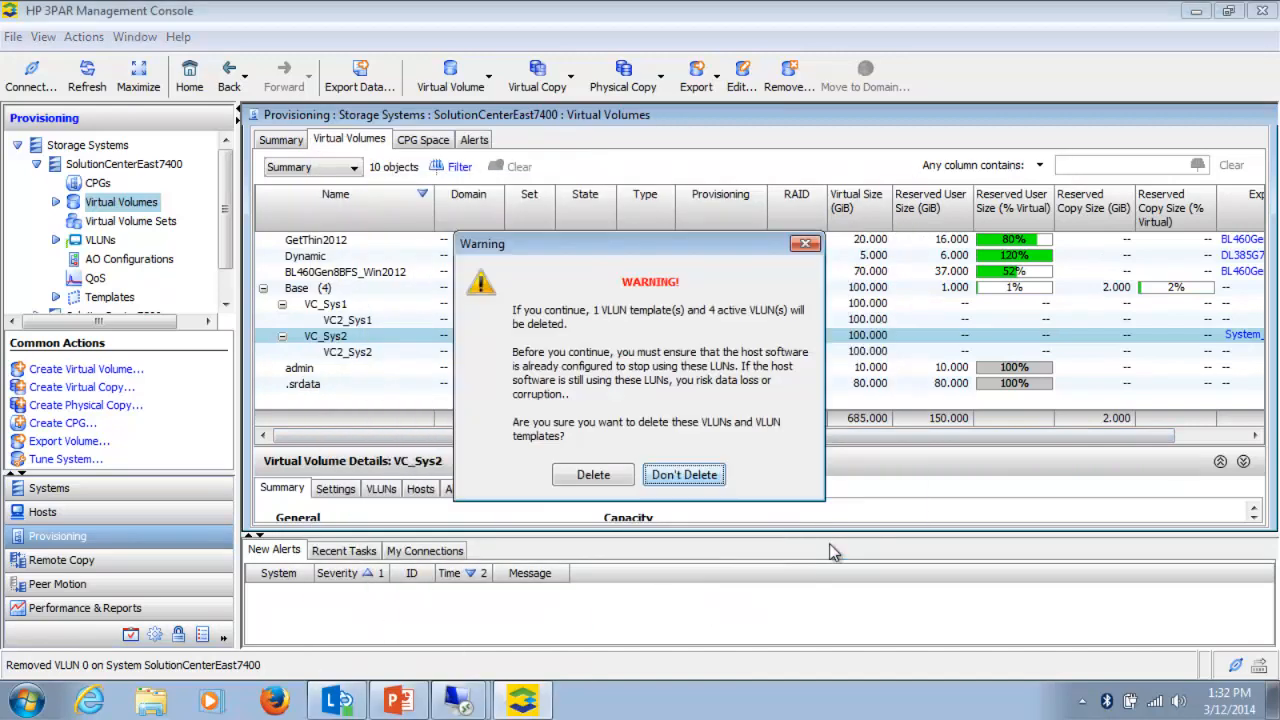
{"action": "left_click", "coordinate": [593, 477]}
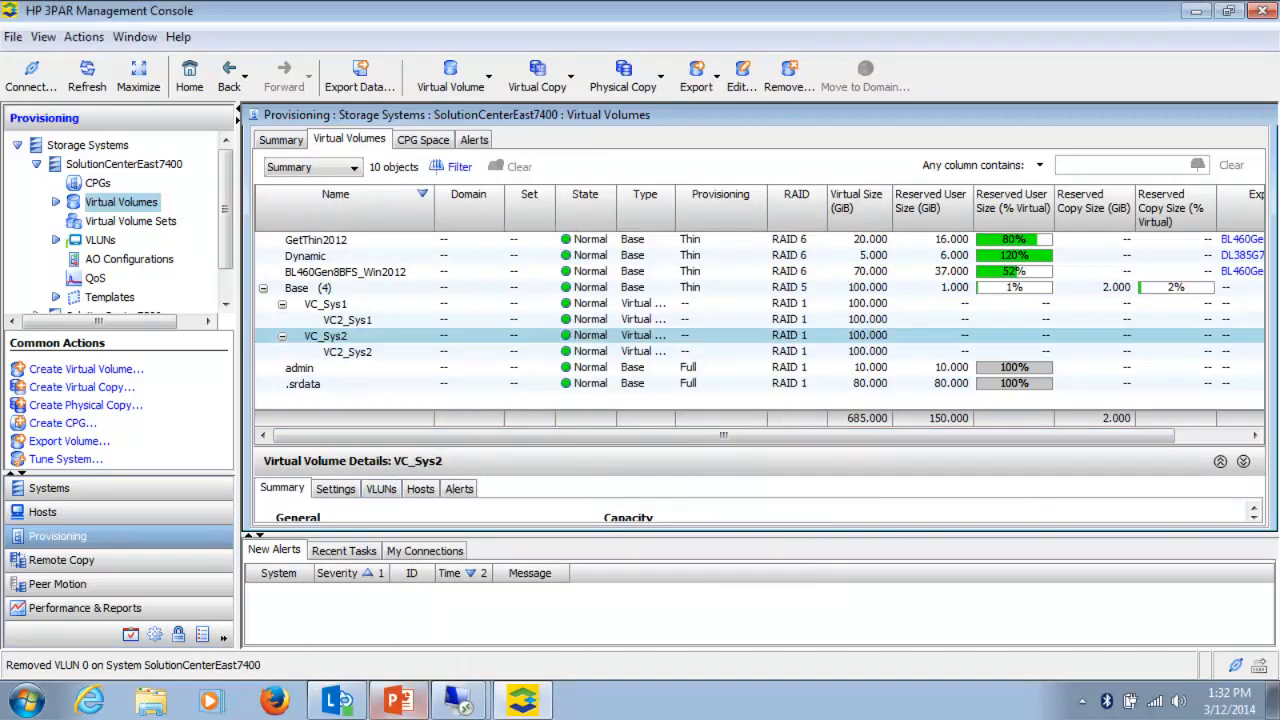
Switch to the 192.168.80.160 Remote Desktop session and rescan the disks in Disk Management.
{"action": "mouse_move", "coordinate": [447, 697]}
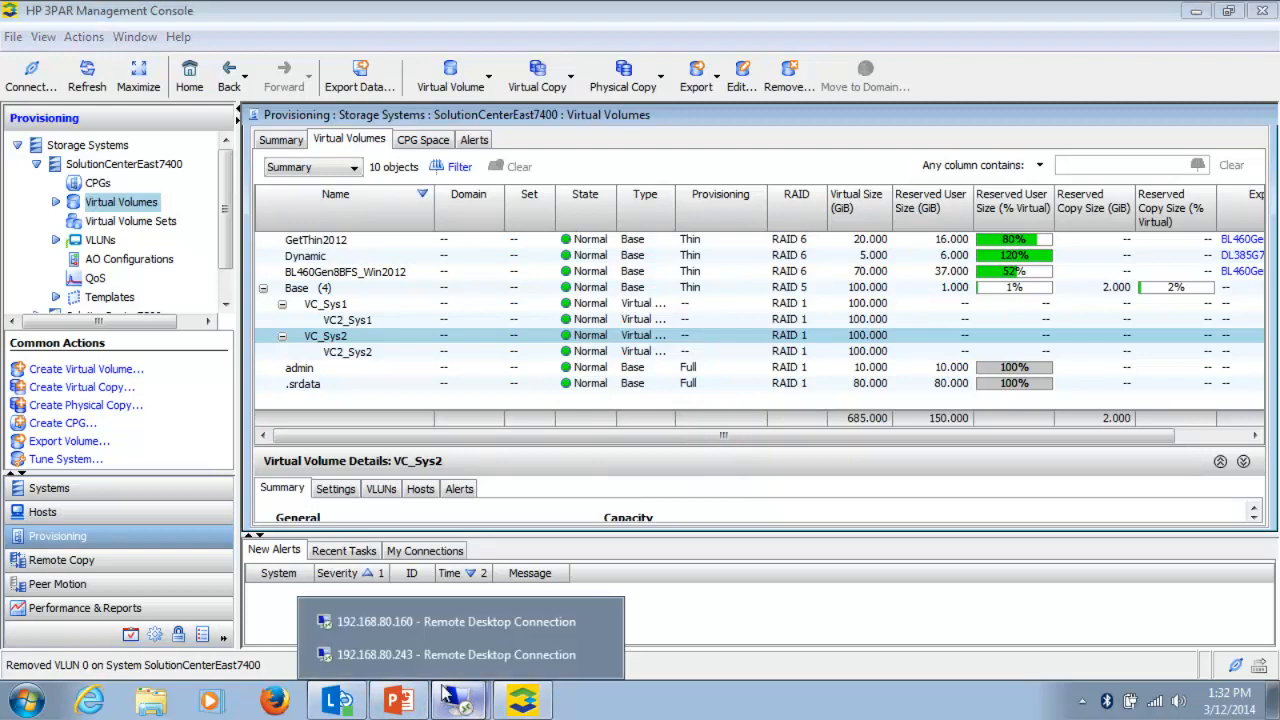
{"action": "left_click", "coordinate": [390, 621]}
{"action": "left_click", "coordinate": [284, 624]}
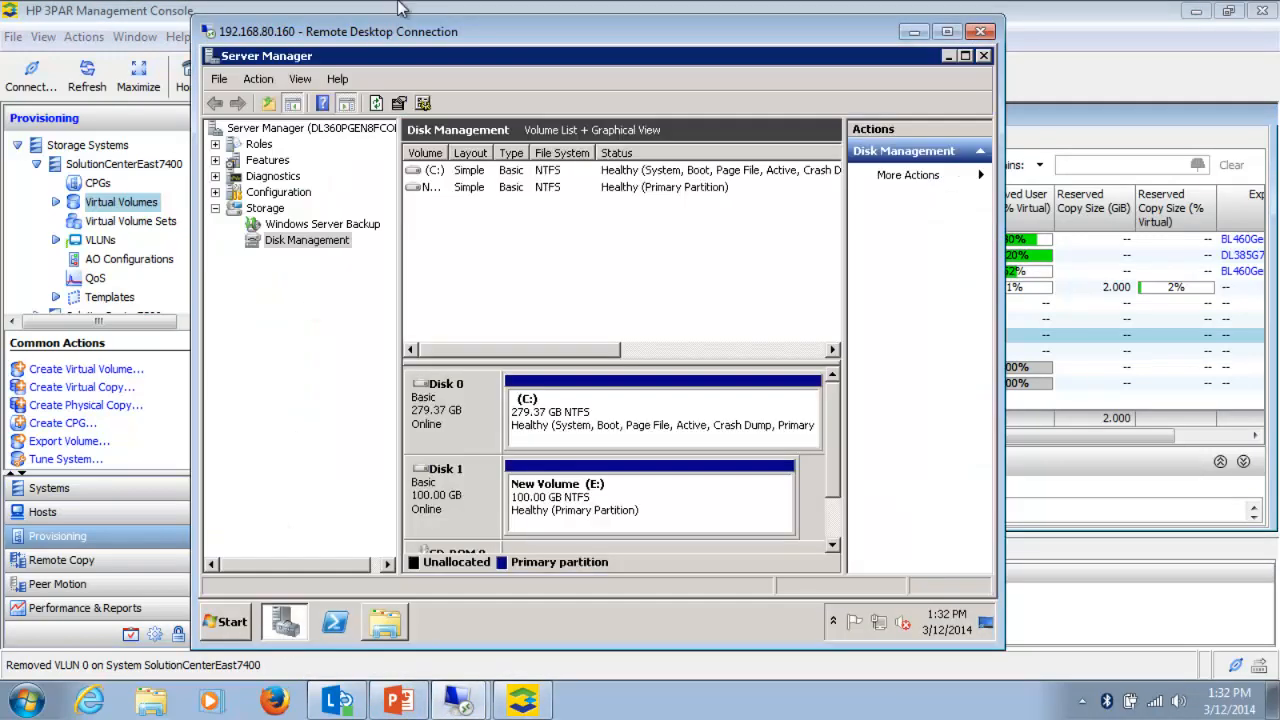
{"action": "left_click", "coordinate": [258, 79]}
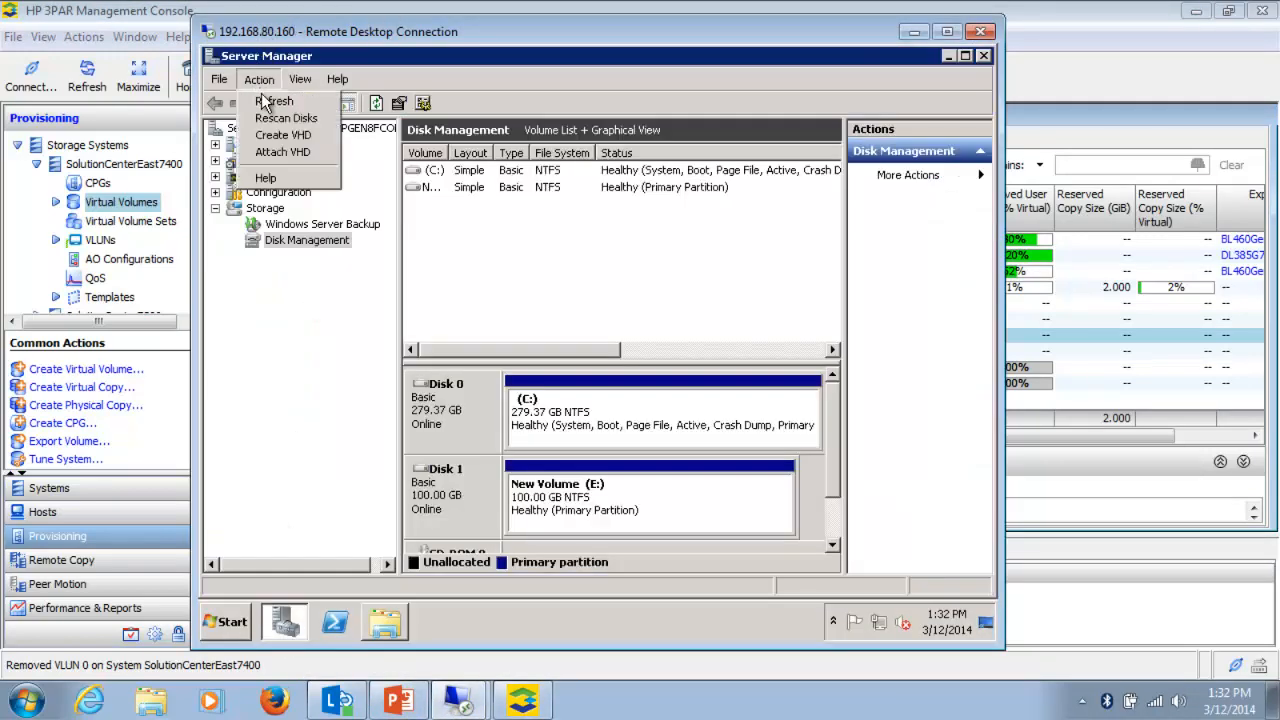
{"action": "left_click", "coordinate": [272, 118]}
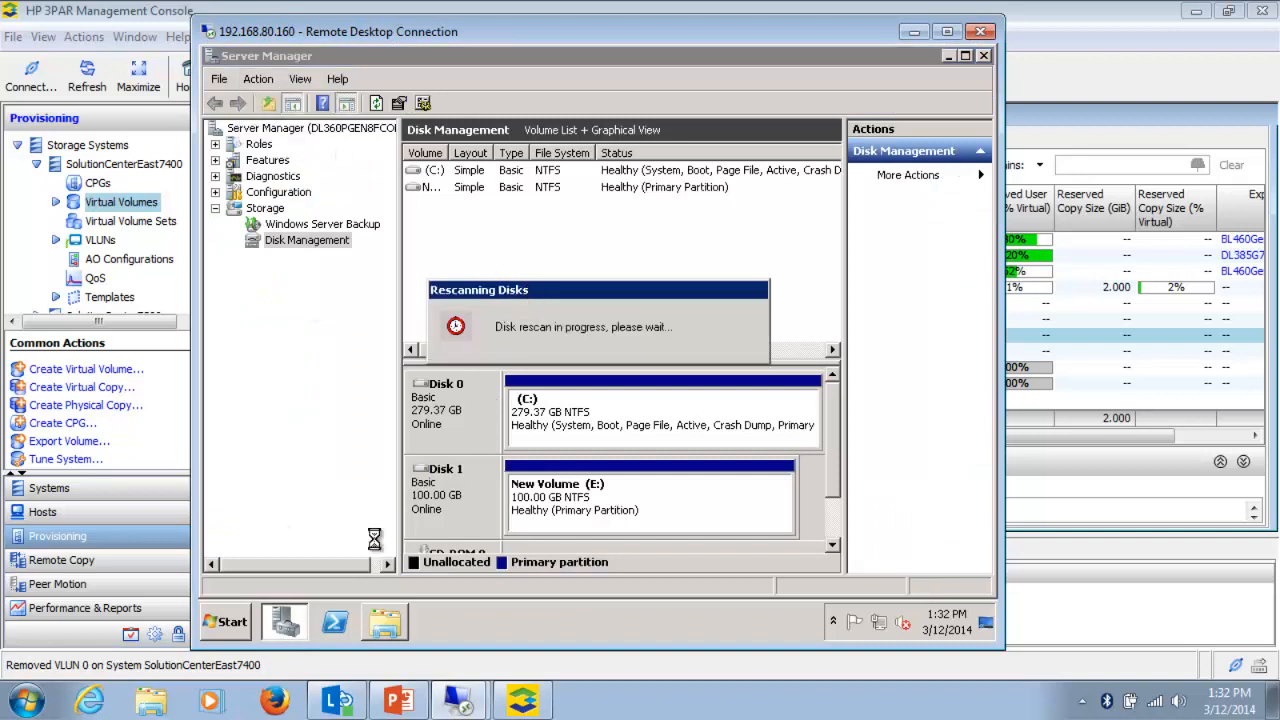
Switch to the 192.168.80.243 Remote Desktop session, bring up Server Manager and rescan the disks in Disk Management.
{"action": "mouse_move", "coordinate": [458, 700]}
{"action": "left_click", "coordinate": [437, 662]}
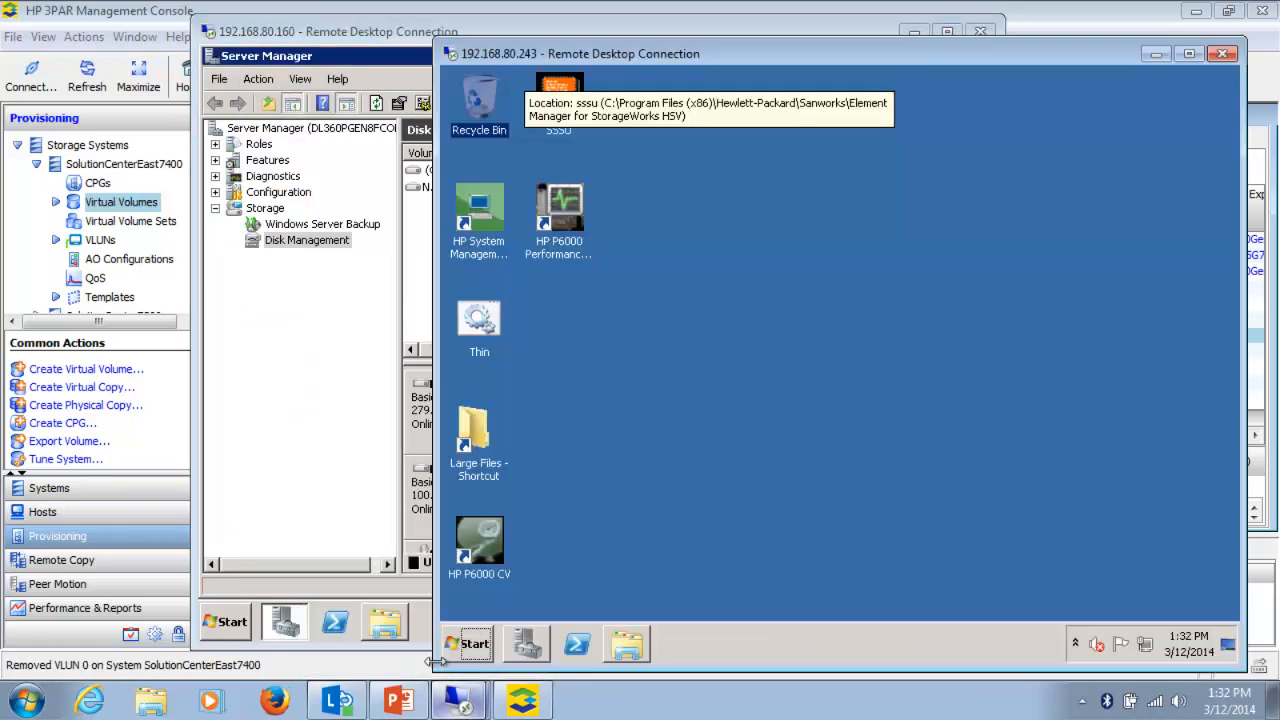
{"action": "left_click", "coordinate": [527, 645]}
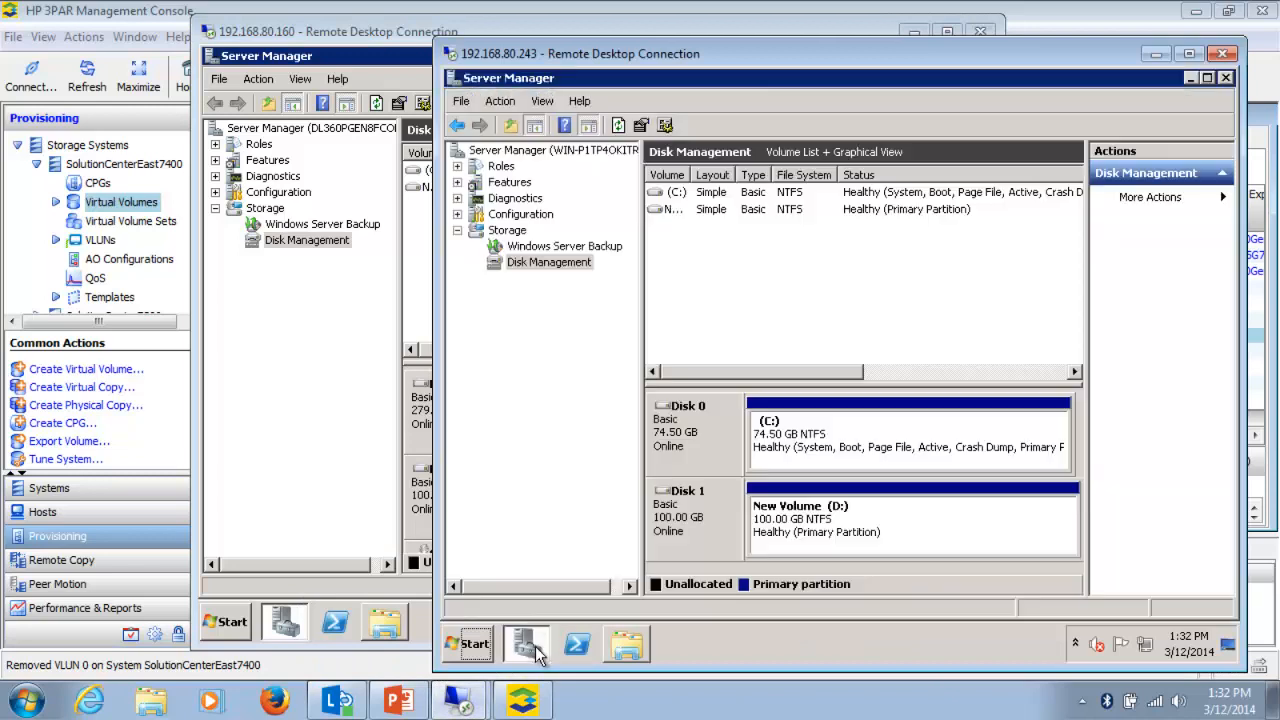
{"action": "left_click", "coordinate": [500, 101]}
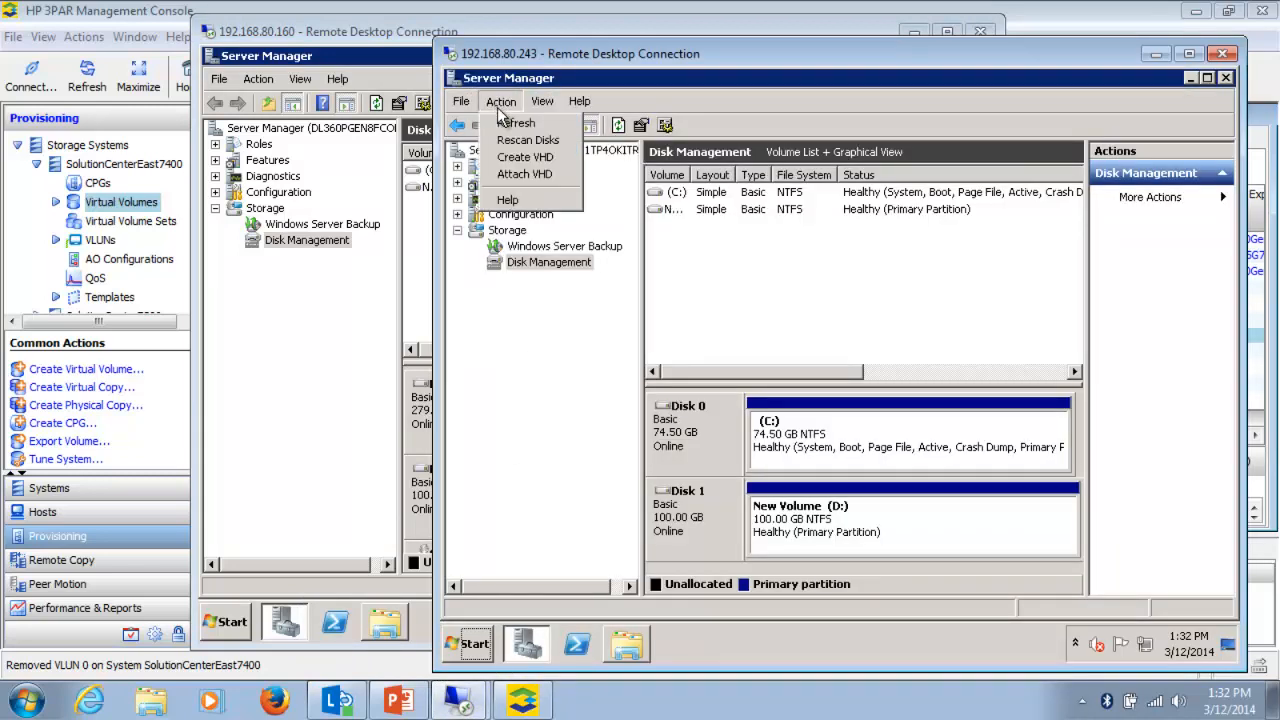
{"action": "left_click", "coordinate": [519, 142]}
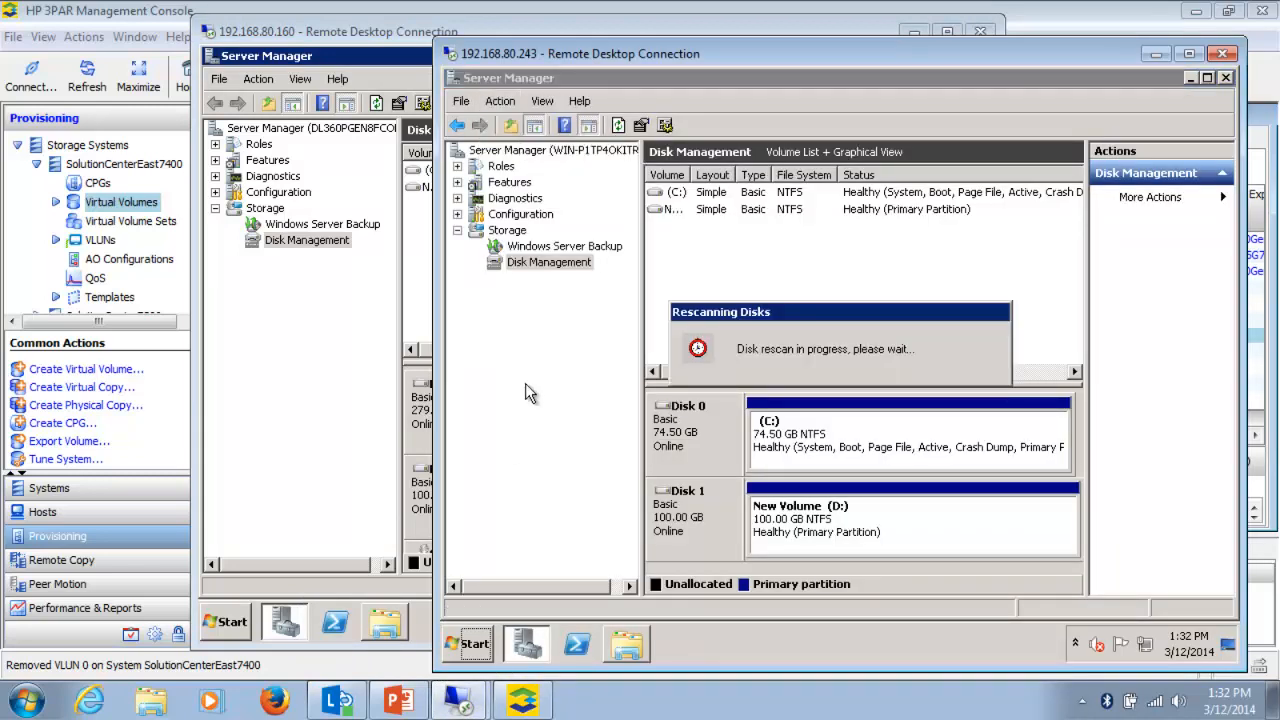
Return to the HP 3PAR Management Console and promote virtual copy VC2_Sys1 to target volume VC_Sys1, accepting the overwrite.
{"action": "left_click", "coordinate": [172, 10]}
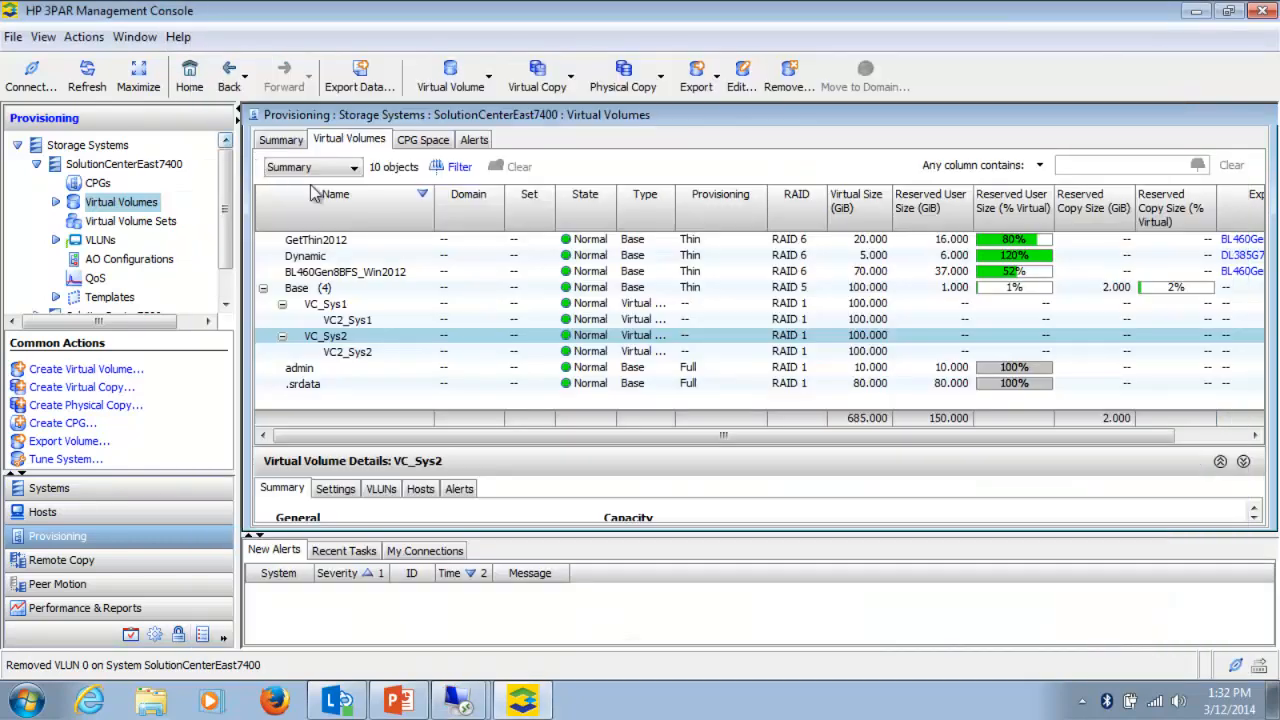
{"action": "left_click", "coordinate": [347, 319]}
{"action": "right_click", "coordinate": [348, 320]}
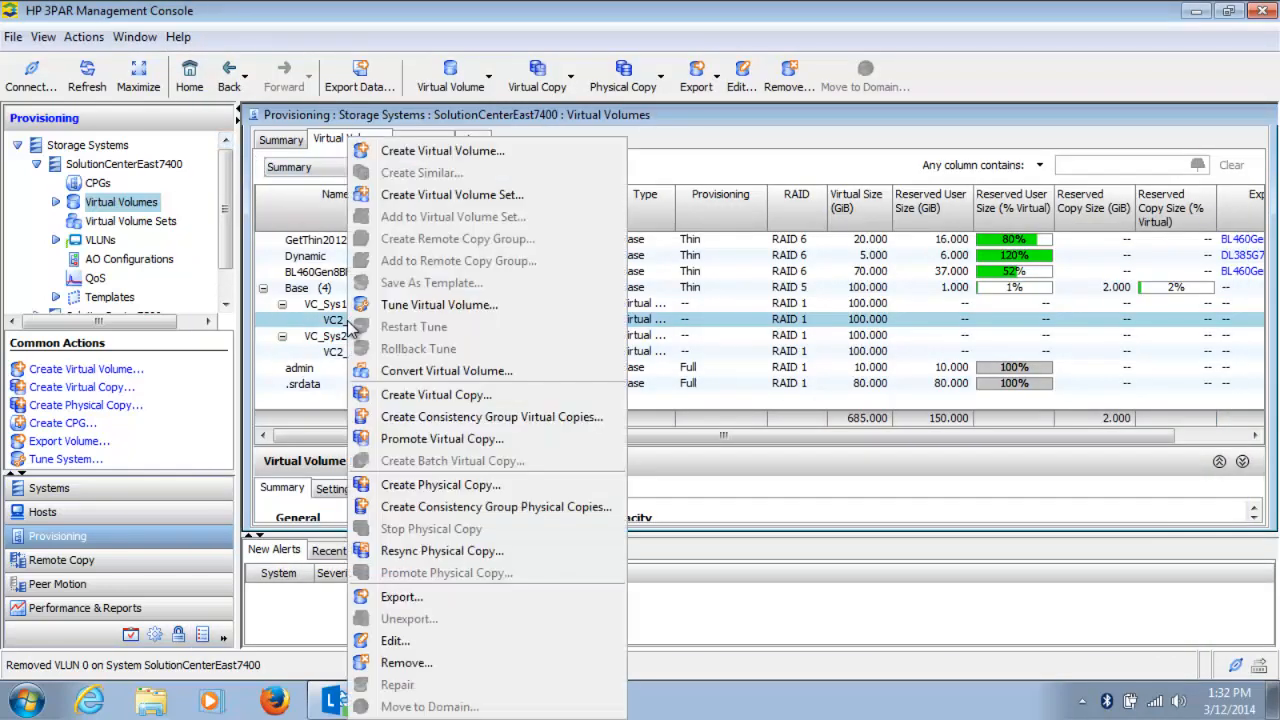
{"action": "left_click", "coordinate": [422, 439]}
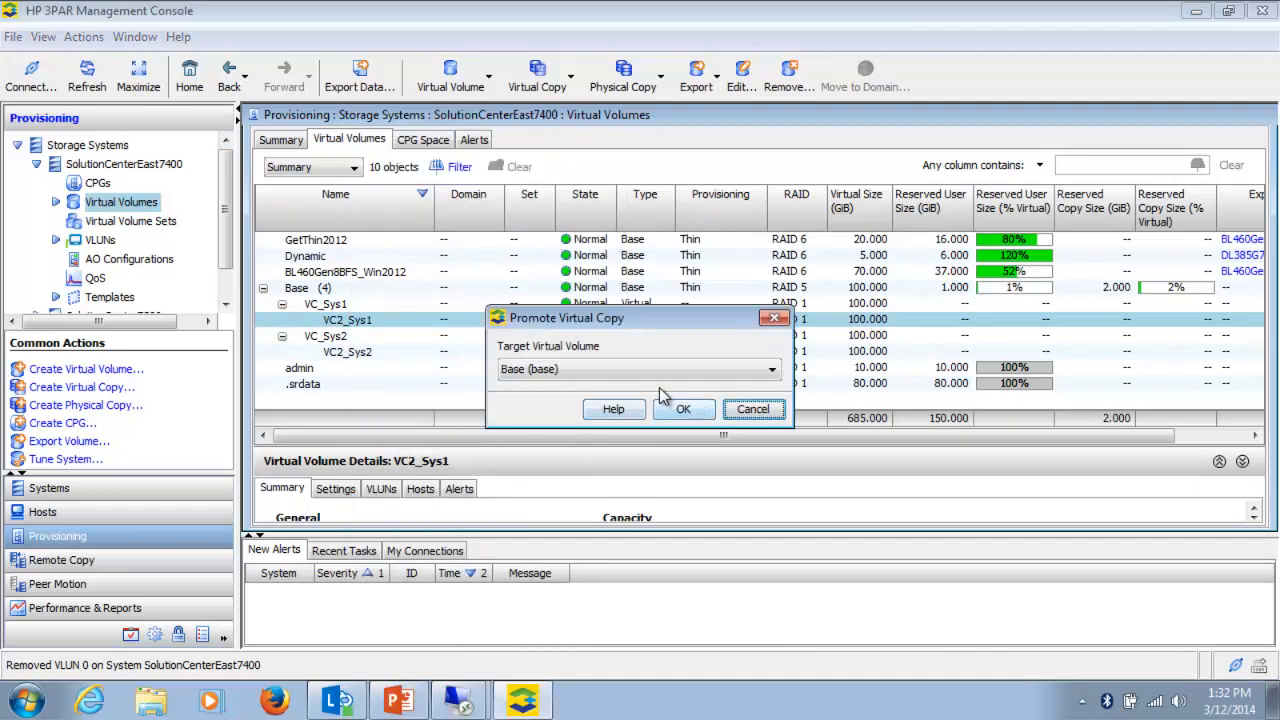
{"action": "left_click", "coordinate": [775, 370]}
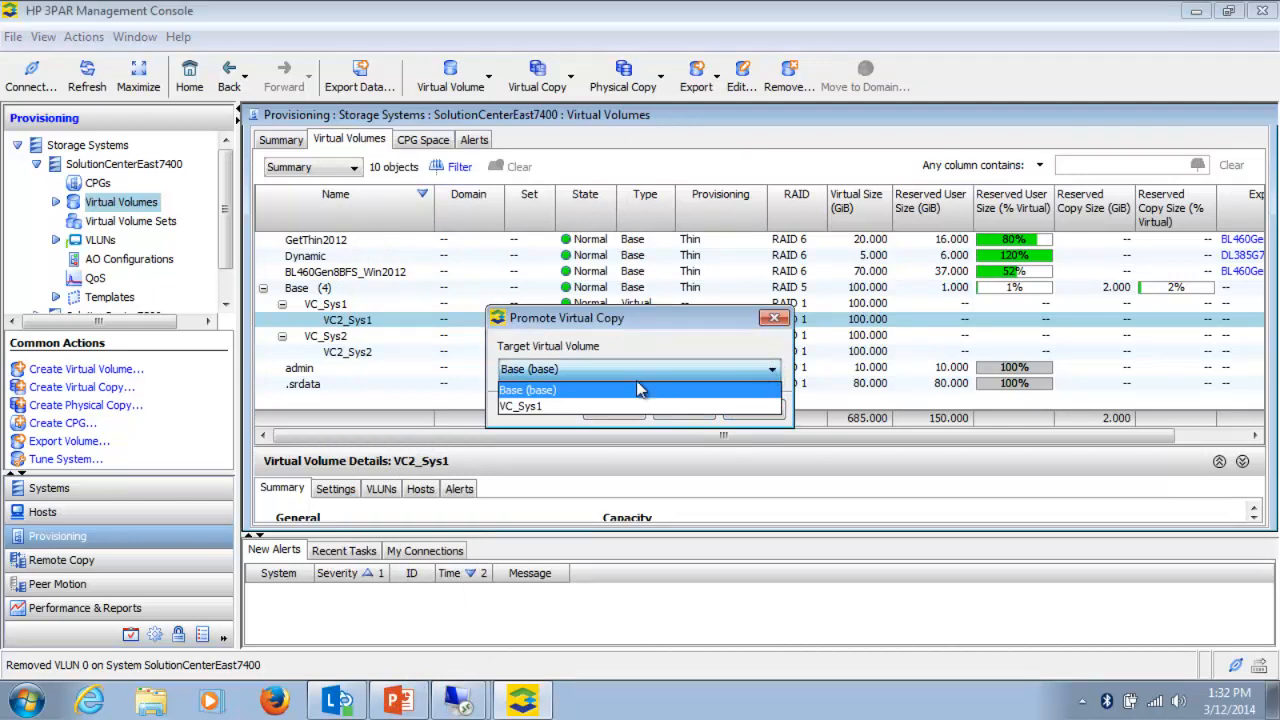
{"action": "left_click", "coordinate": [520, 407]}
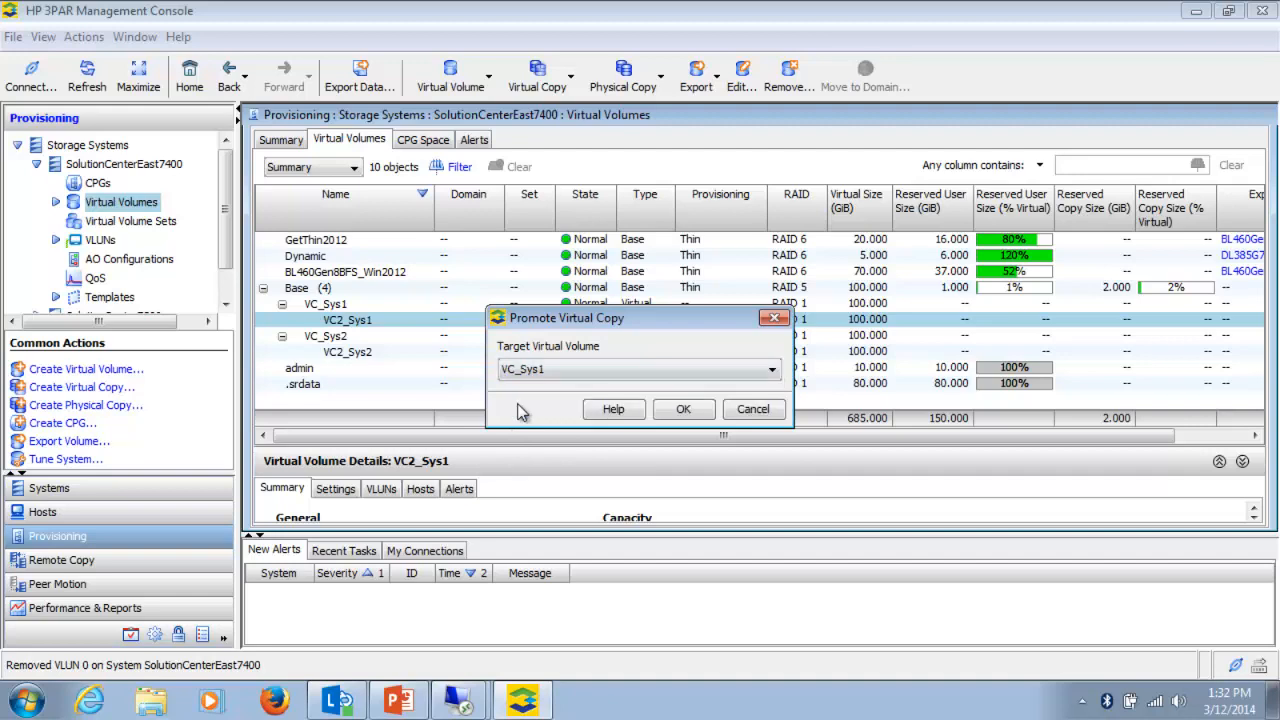
{"action": "left_click", "coordinate": [688, 412]}
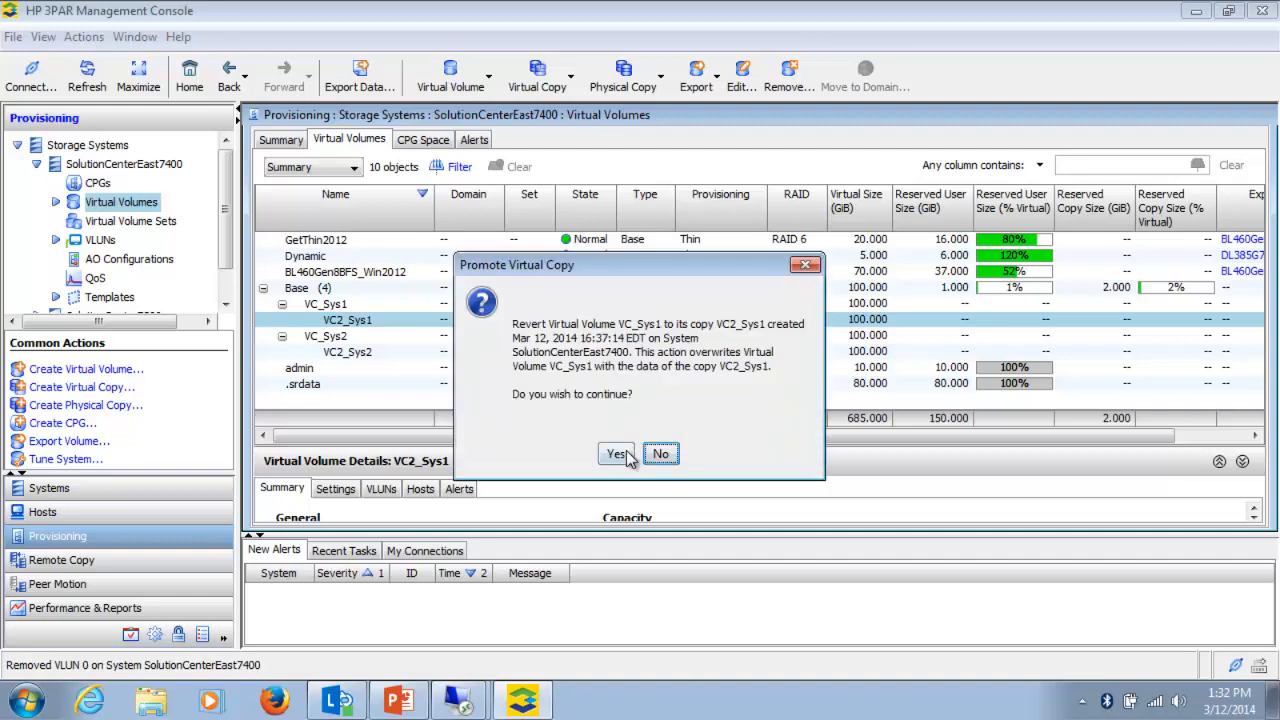
{"action": "left_click", "coordinate": [616, 455]}
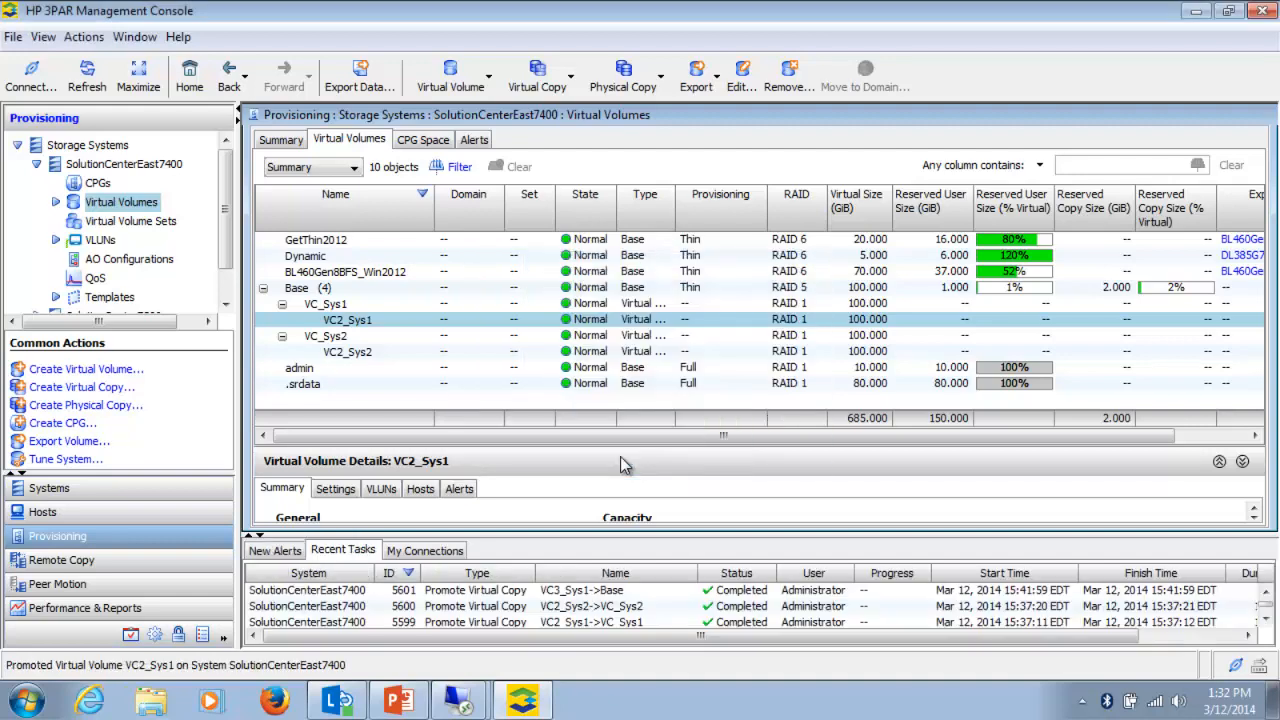
Promote virtual copy VC2_Sys2 to target volume VC_Sys2, accepting the overwrite.
{"action": "left_click", "coordinate": [355, 360]}
{"action": "right_click", "coordinate": [355, 360]}
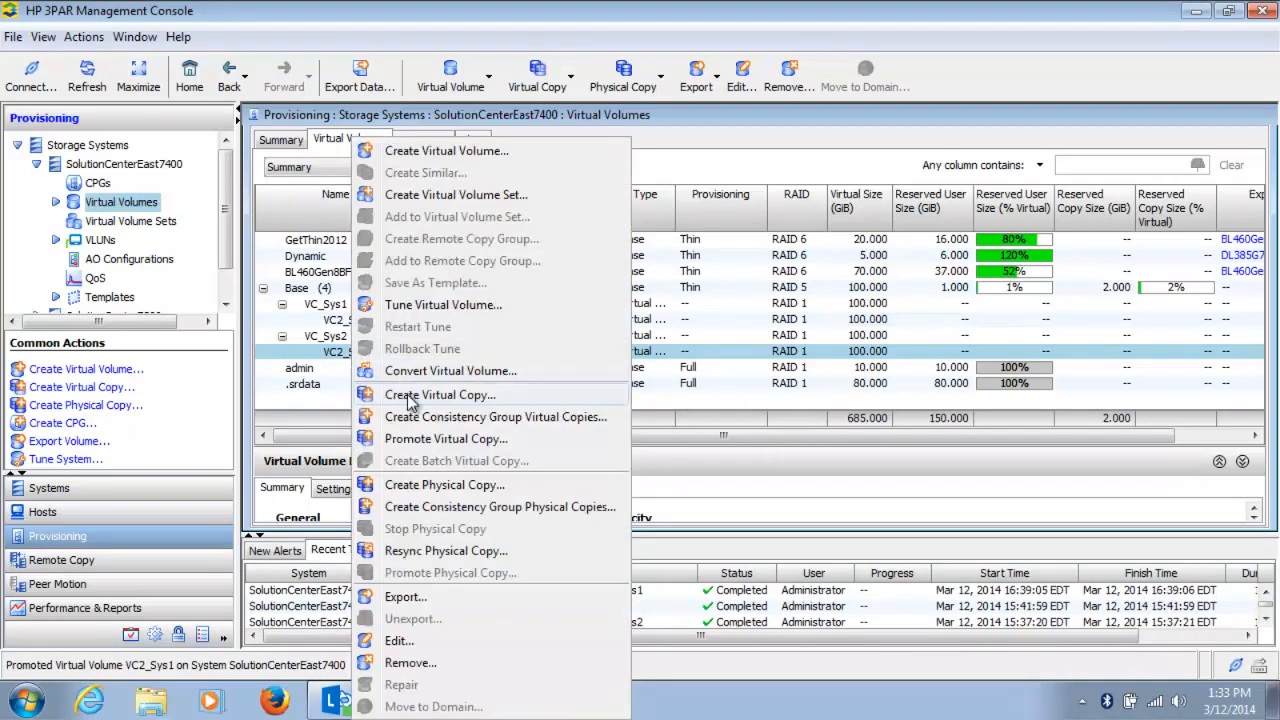
{"action": "left_click", "coordinate": [422, 441]}
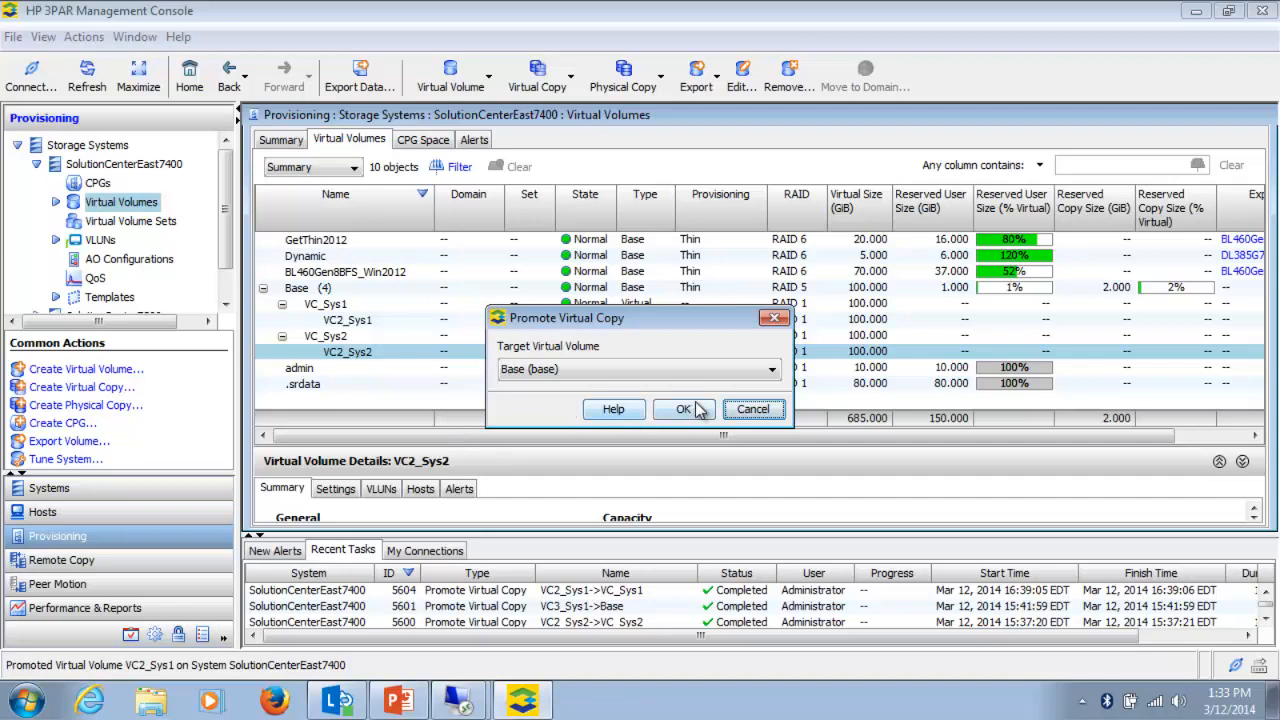
{"action": "left_click", "coordinate": [768, 372]}
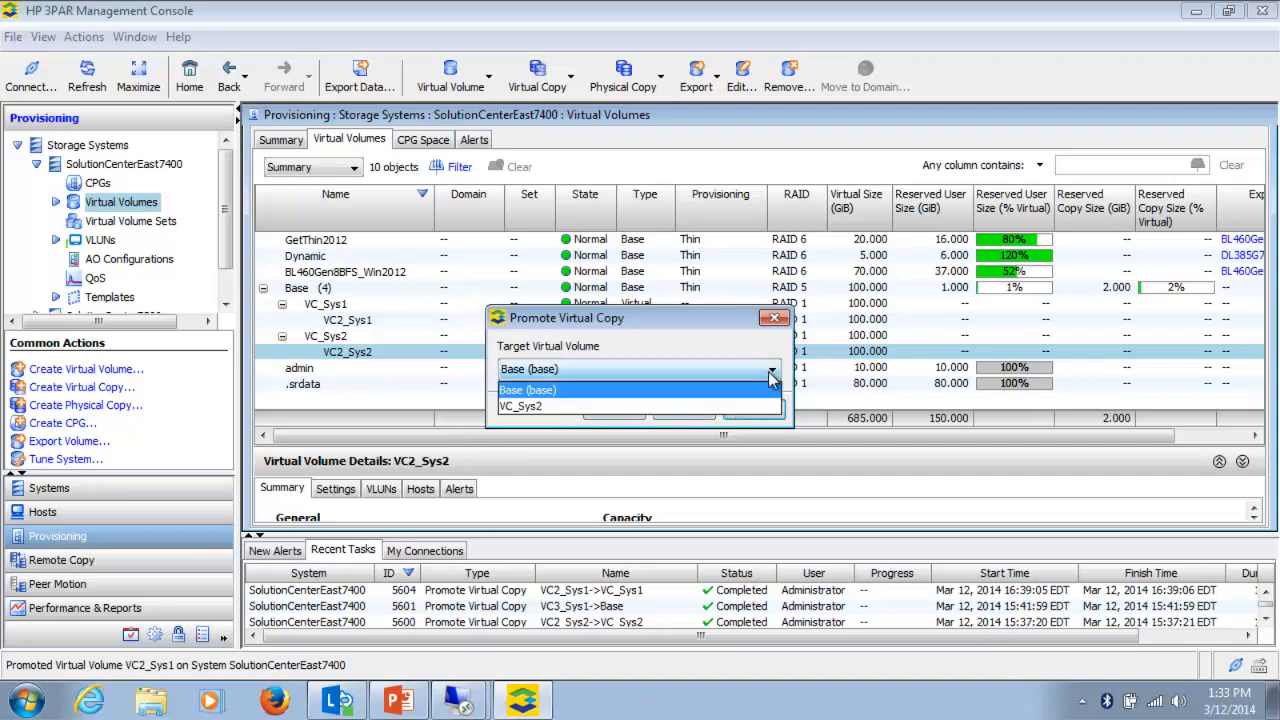
{"action": "left_click", "coordinate": [545, 408]}
{"action": "left_click", "coordinate": [680, 410]}
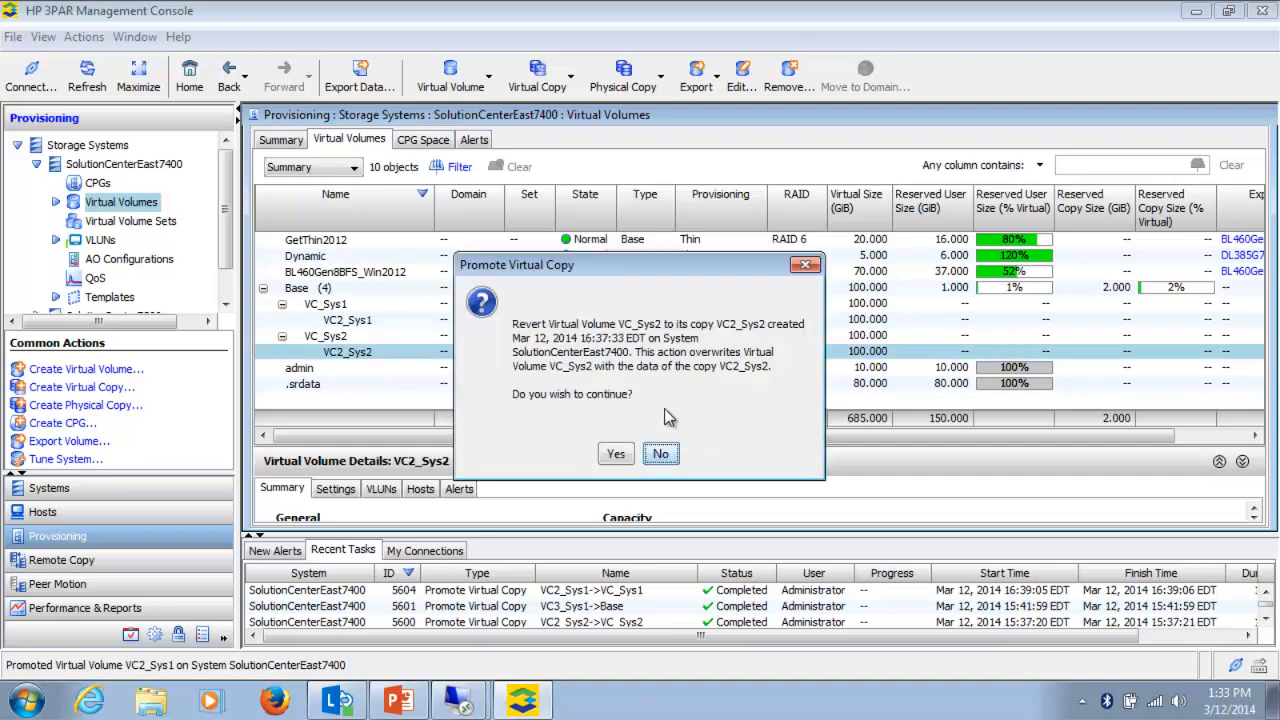
{"action": "left_click", "coordinate": [612, 452]}
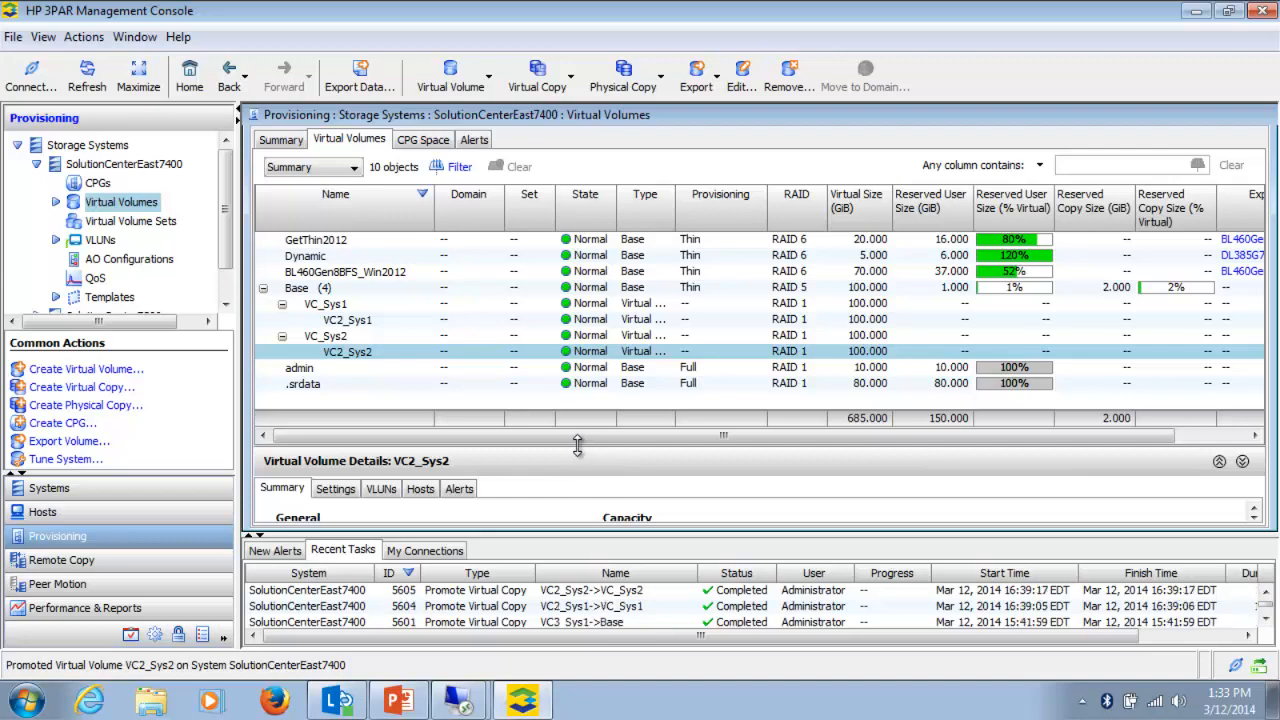
Check the disk lists in Disk Management in the 192.168.80.160 and 192.168.80.243 Remote Desktop sessions.
{"action": "mouse_move", "coordinate": [455, 700]}
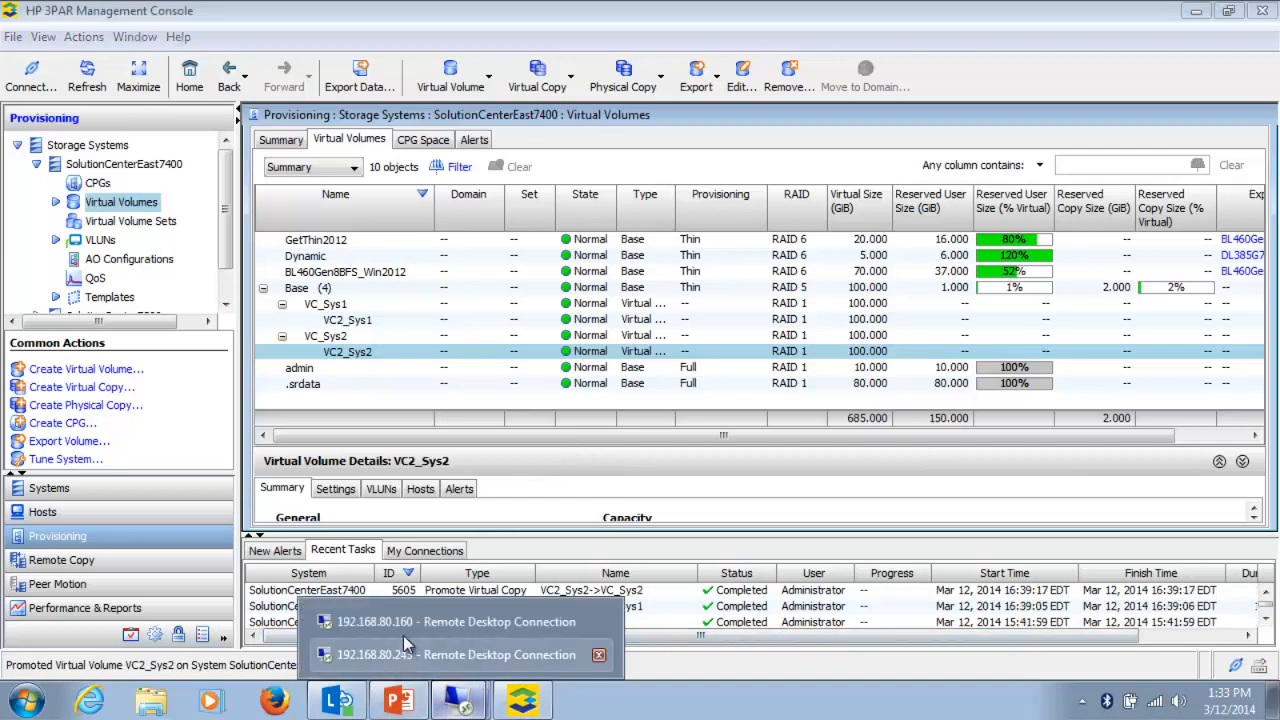
{"action": "left_click", "coordinate": [403, 624]}
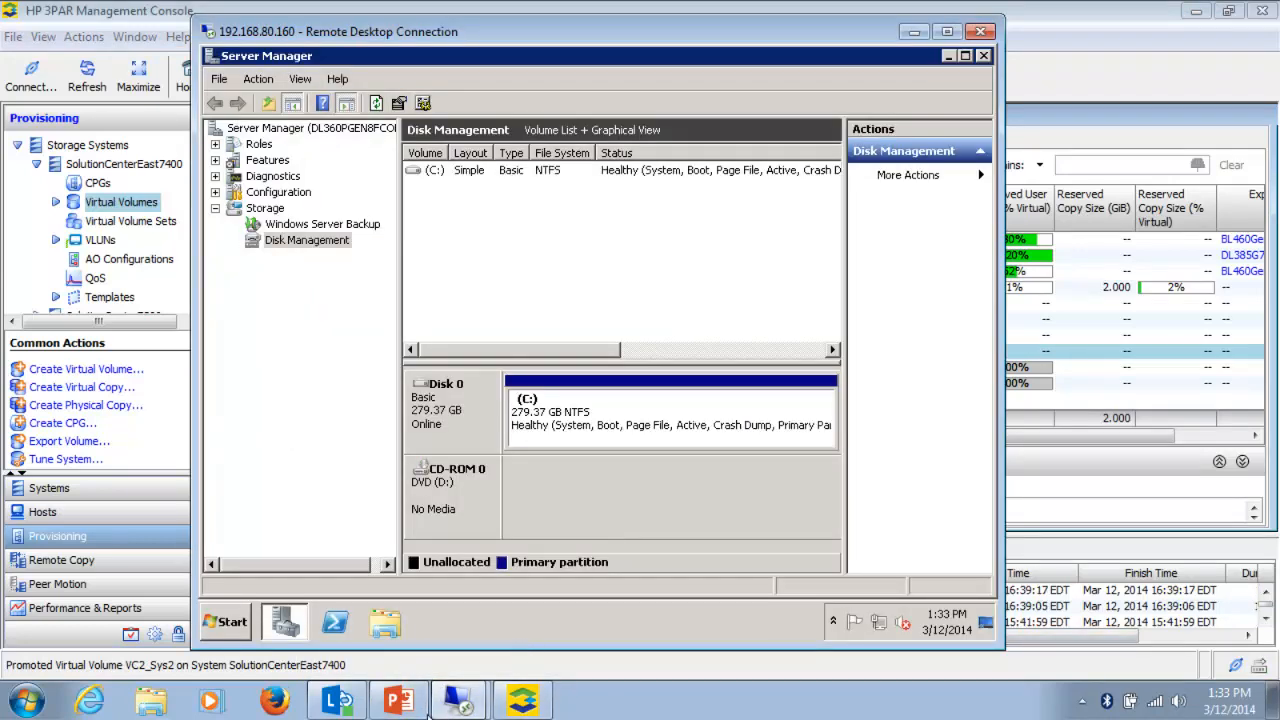
{"action": "mouse_move", "coordinate": [455, 700]}
{"action": "left_click", "coordinate": [438, 659]}
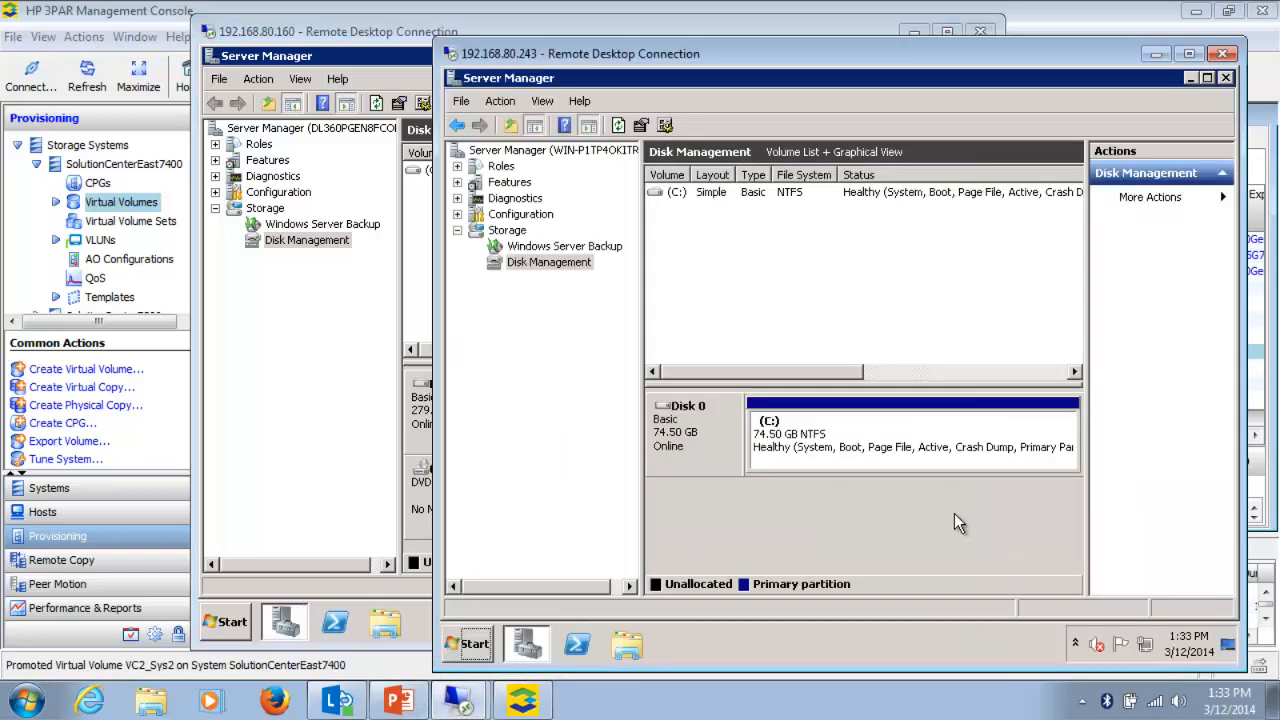
Return to the HP 3PAR Management Console and export VC_Sys1 to host System_1_DL360Gen8_FCoE.
{"action": "left_click", "coordinate": [125, 10]}
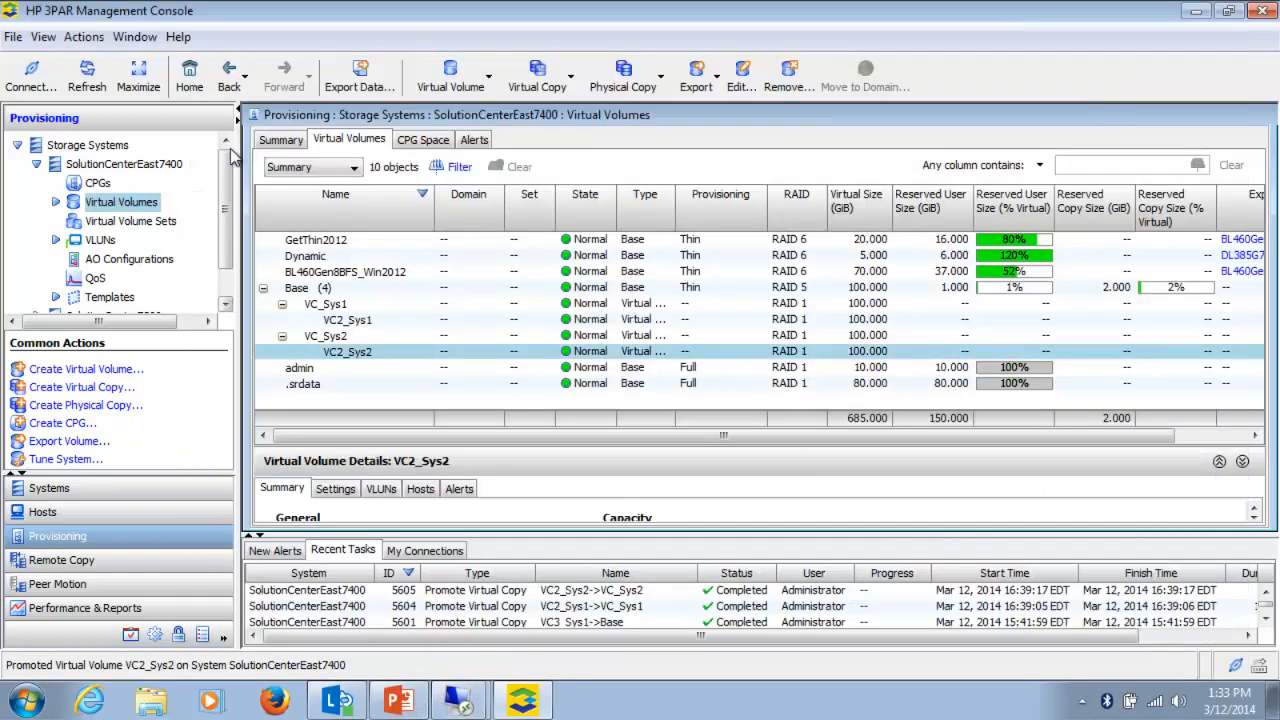
{"action": "right_click", "coordinate": [330, 309]}
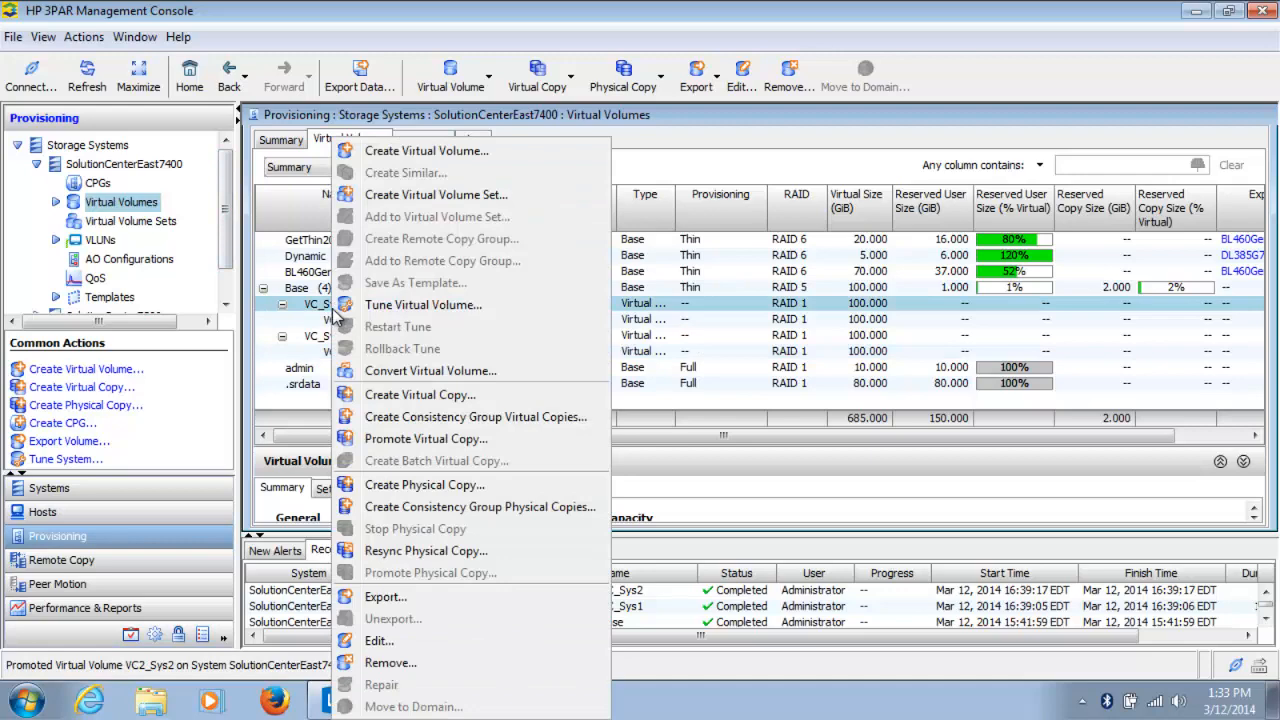
{"action": "left_click", "coordinate": [416, 598]}
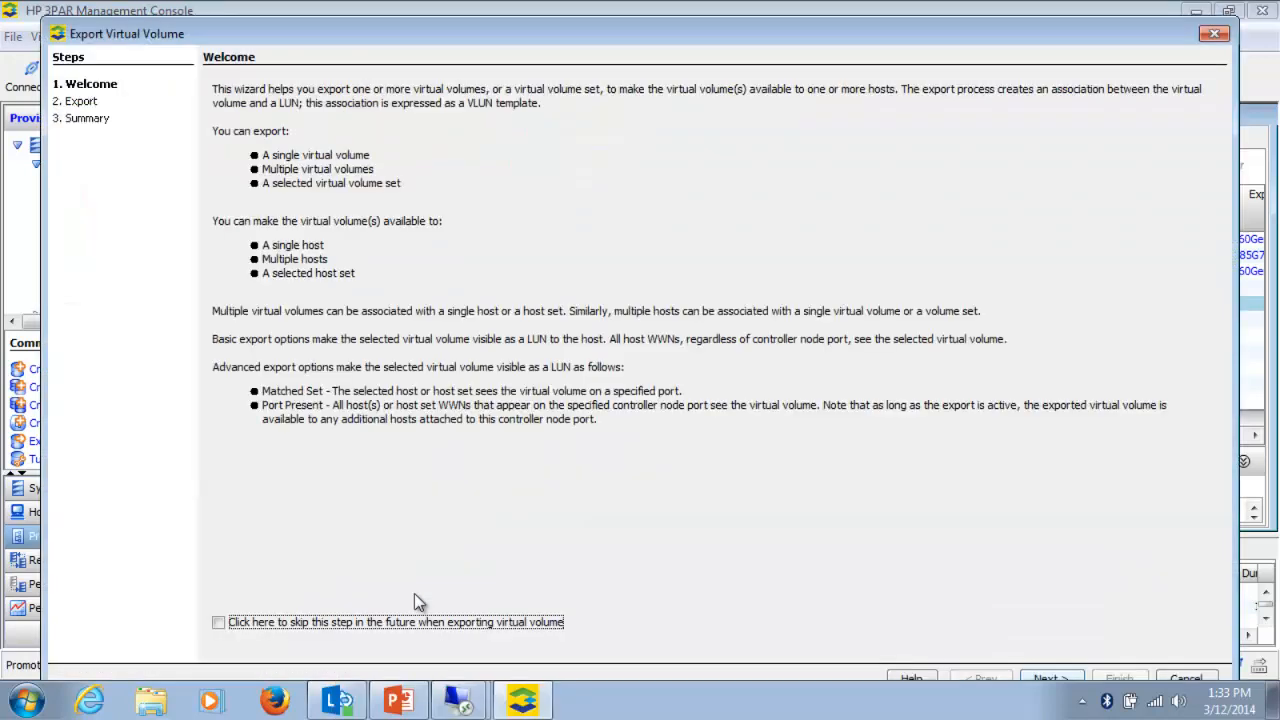
{"action": "left_click", "coordinate": [1045, 678]}
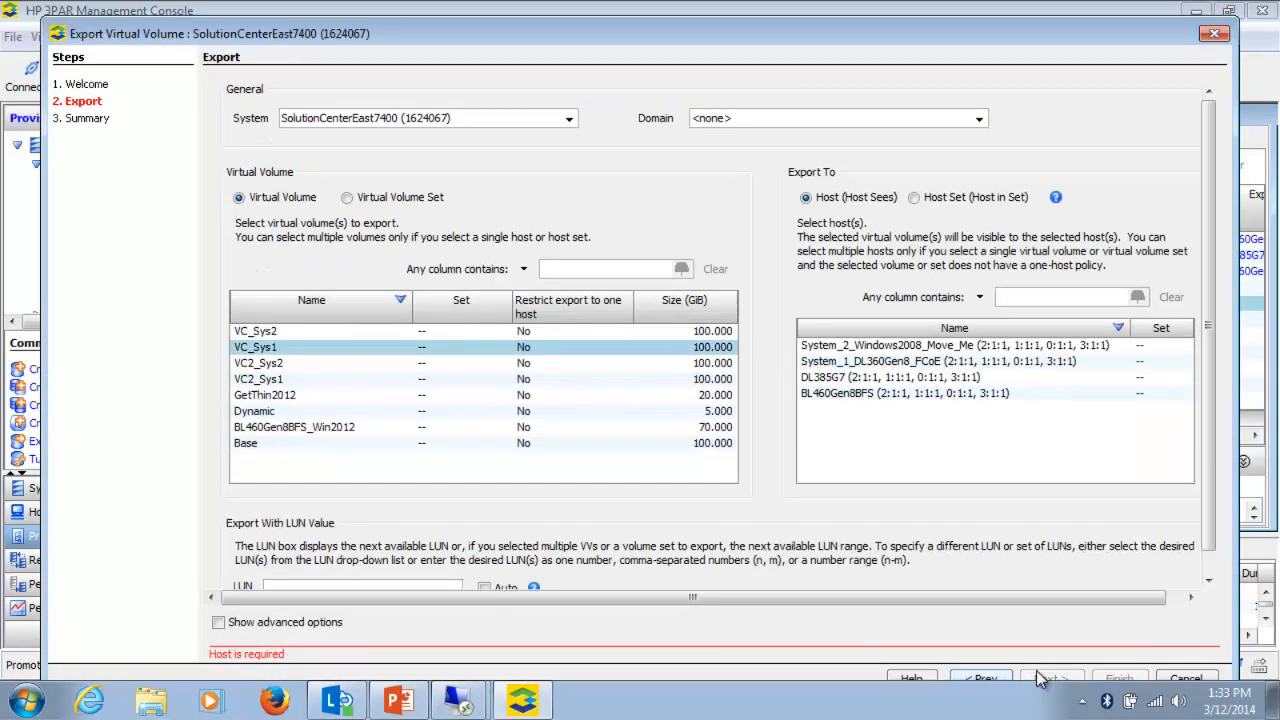
{"action": "left_click", "coordinate": [838, 364]}
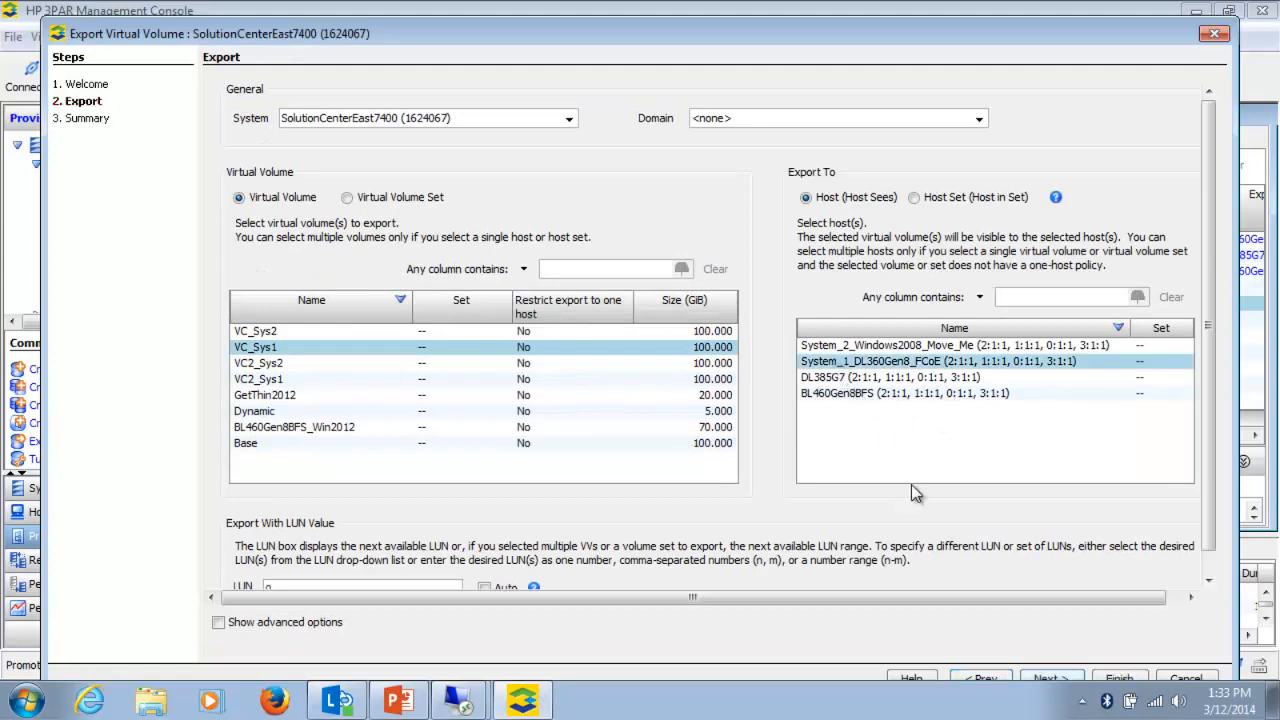
{"action": "left_click", "coordinate": [1078, 680]}
{"action": "left_click", "coordinate": [1119, 680]}
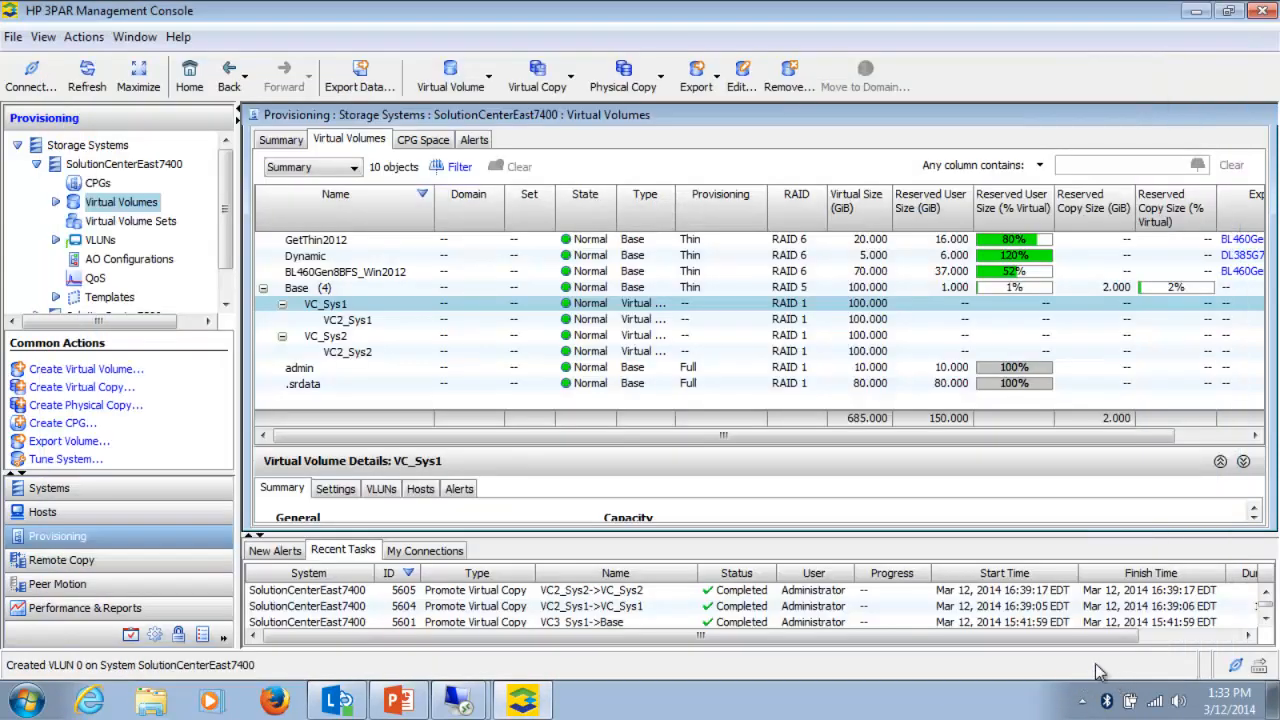
Export virtual copy VC_Sys2 to host System_2_Windows2008_Move_Me.
{"action": "right_click", "coordinate": [336, 340]}
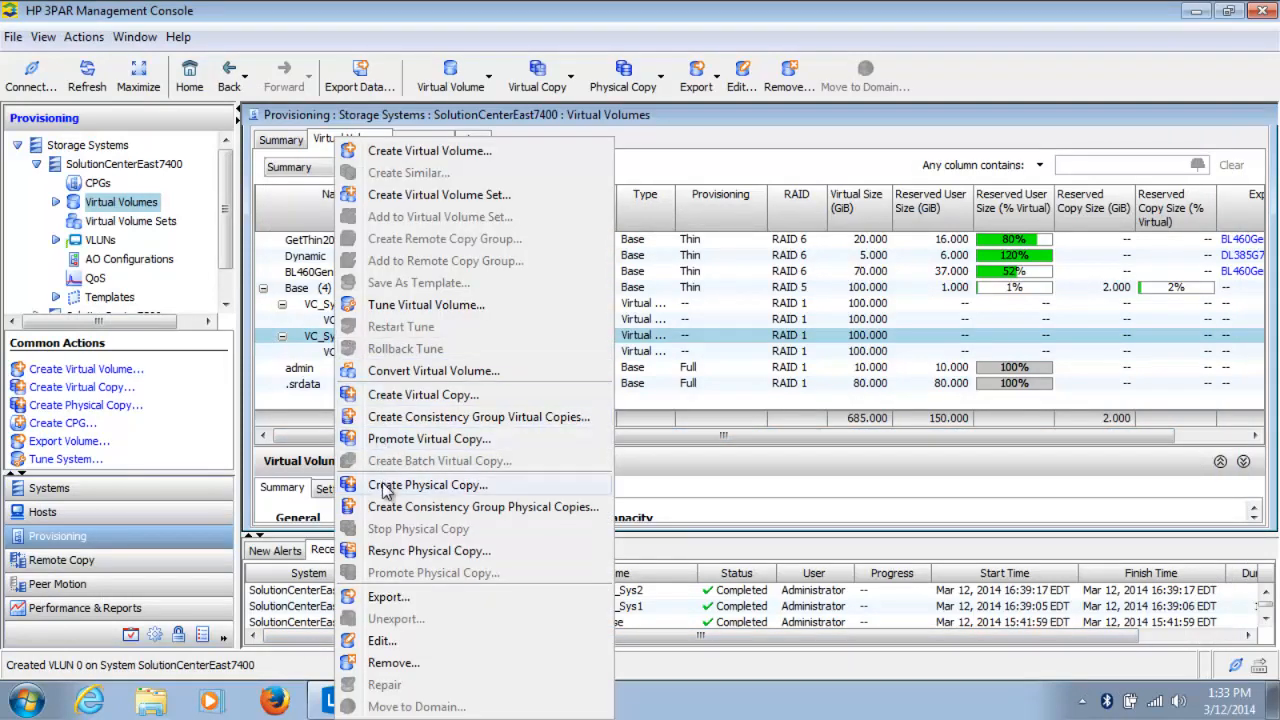
{"action": "left_click", "coordinate": [388, 597]}
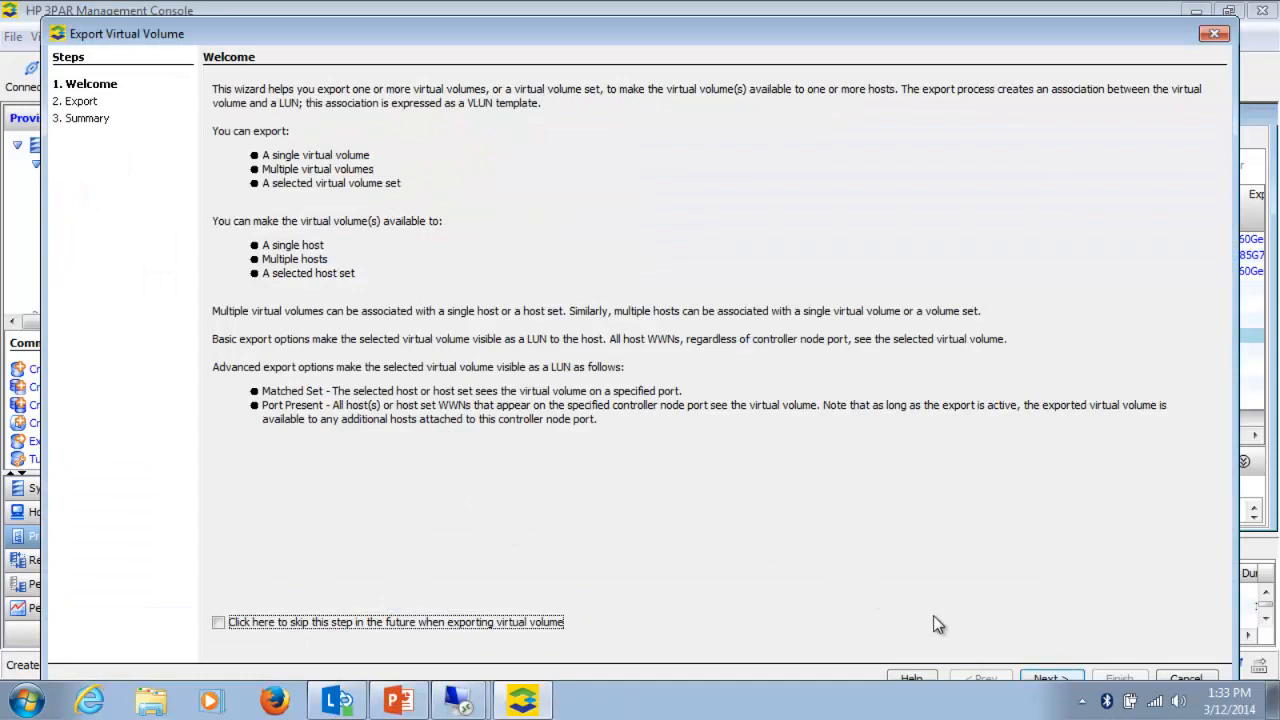
{"action": "left_click", "coordinate": [1045, 679]}
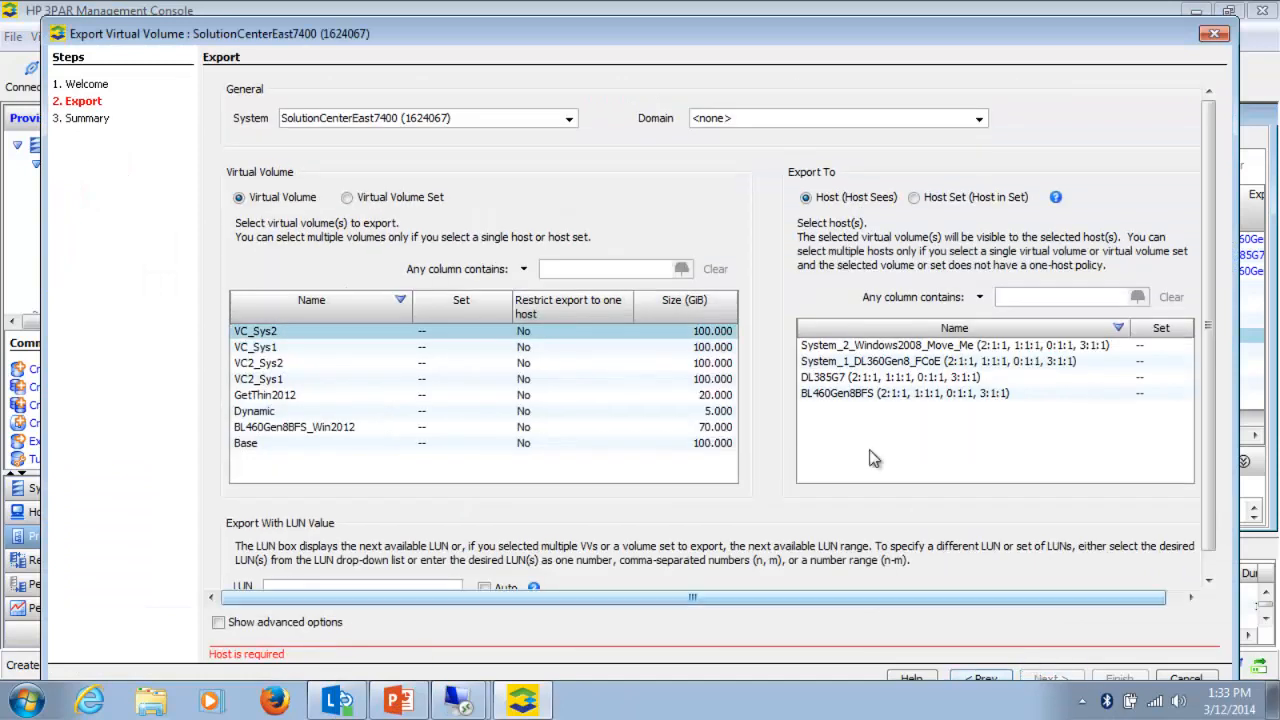
{"action": "left_click", "coordinate": [824, 350]}
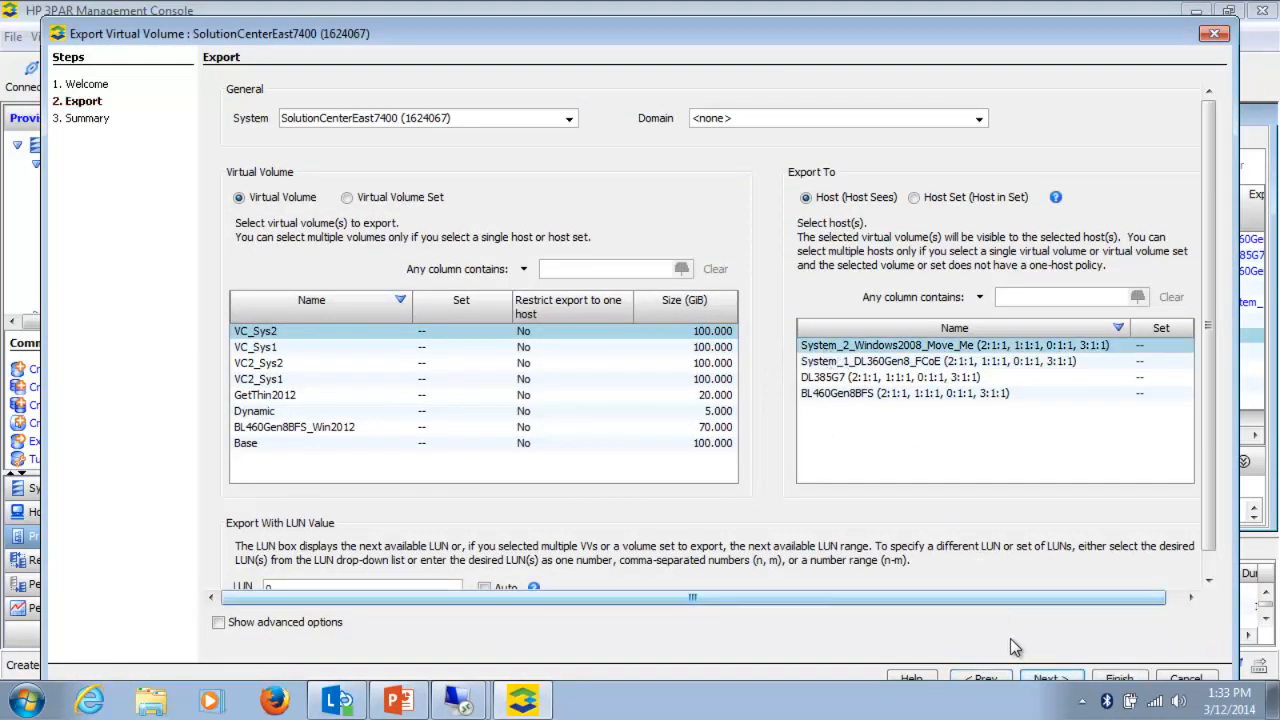
{"action": "left_click", "coordinate": [1045, 679]}
{"action": "left_click", "coordinate": [1119, 679]}
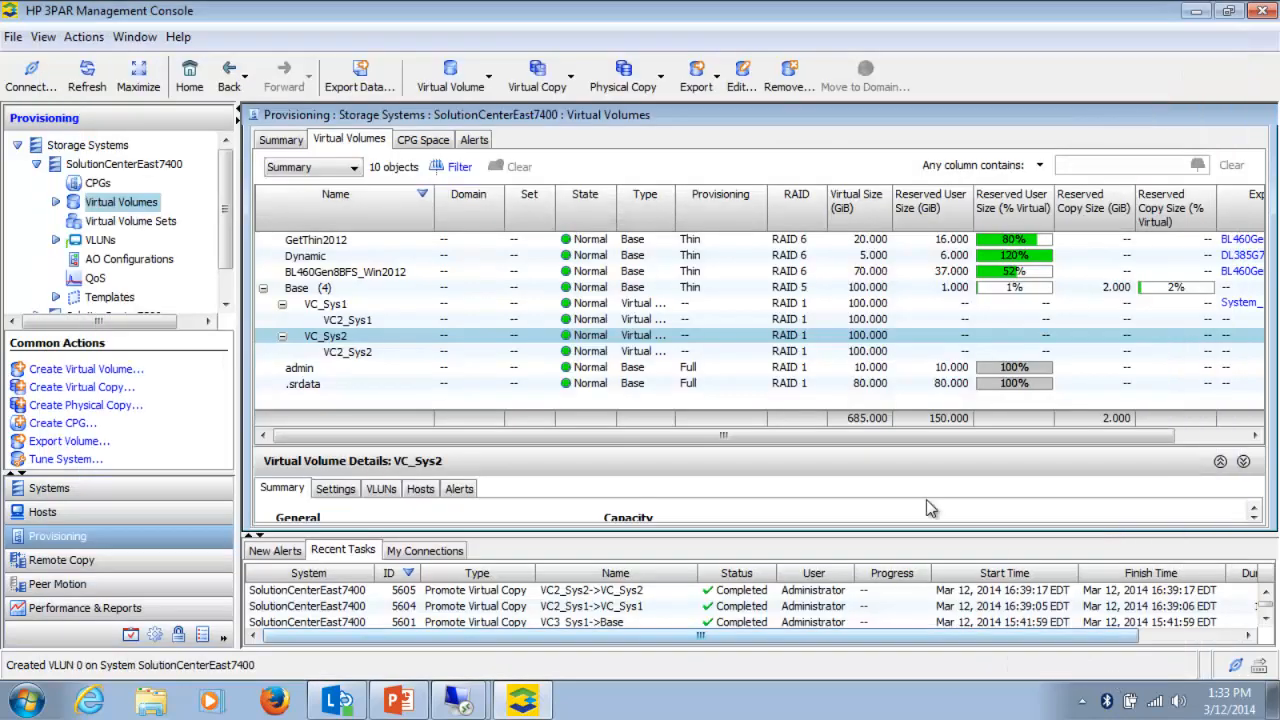
Switch to the 192.168.80.160 and 192.168.80.243 Remote Desktop sessions and rescan the disks in Disk Management on each.
{"action": "left_click", "coordinate": [458, 700]}
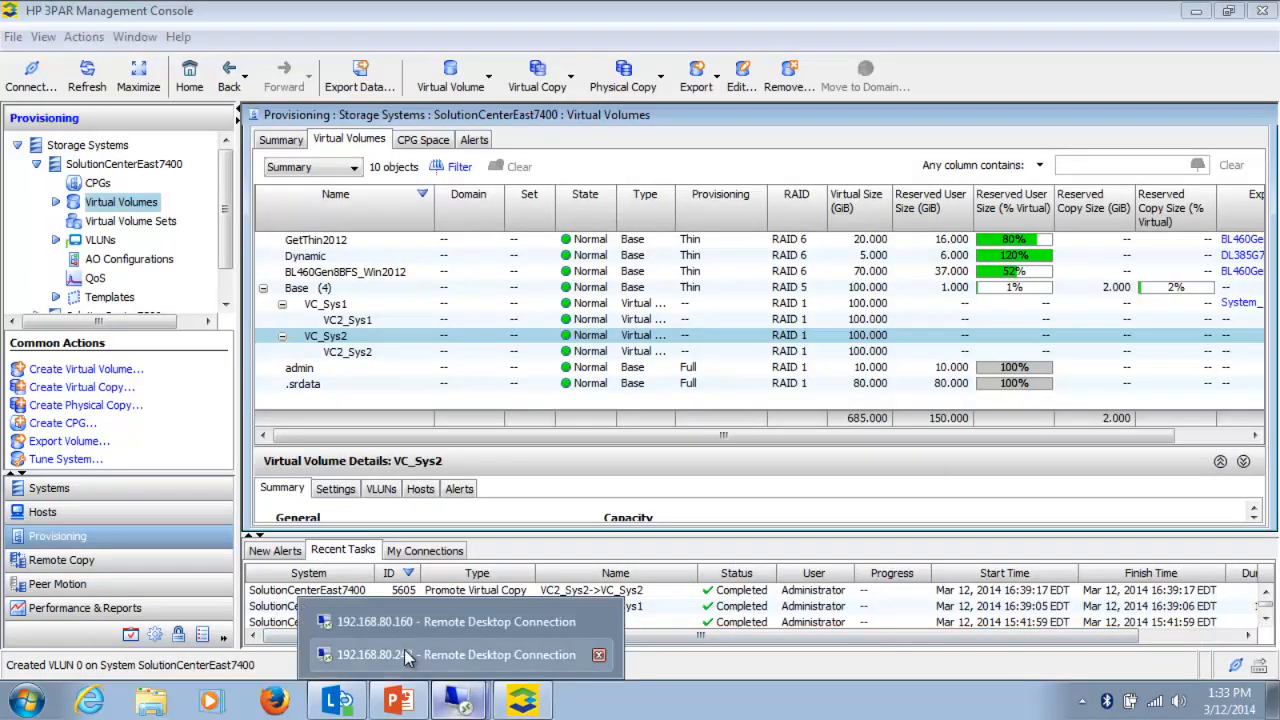
{"action": "left_click", "coordinate": [383, 615]}
{"action": "left_click", "coordinate": [259, 79]}
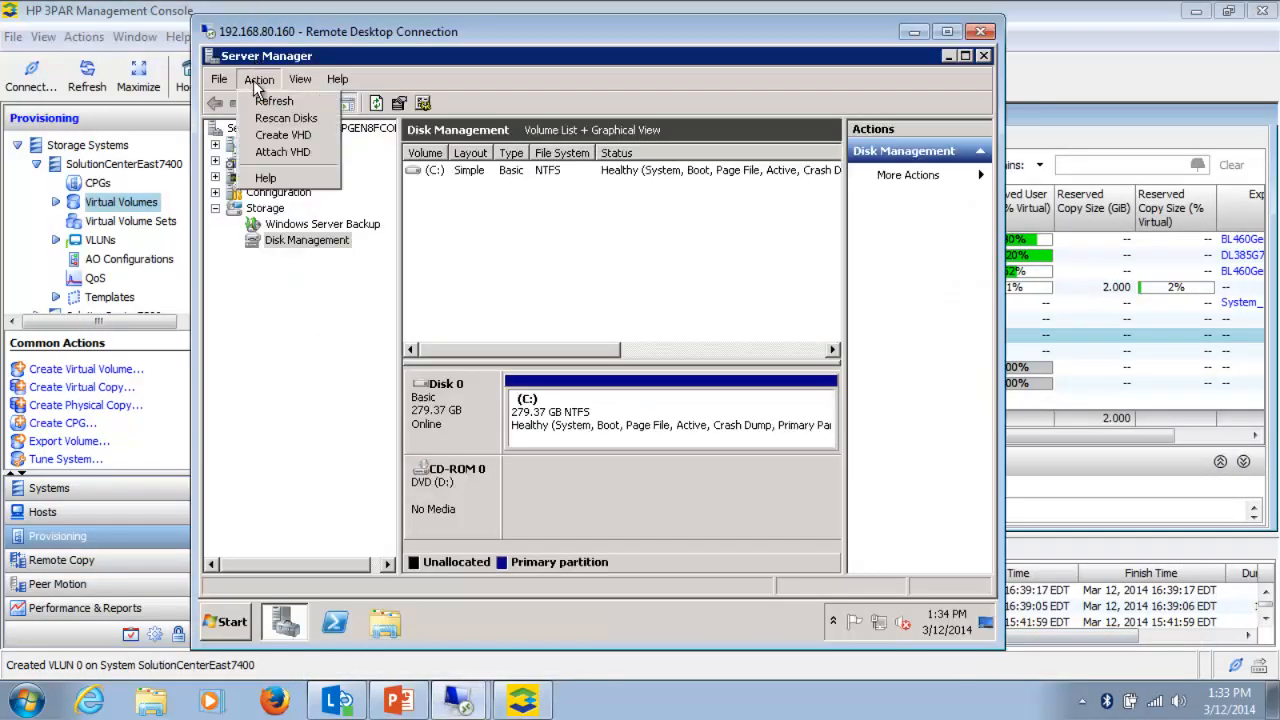
{"action": "left_click", "coordinate": [285, 118]}
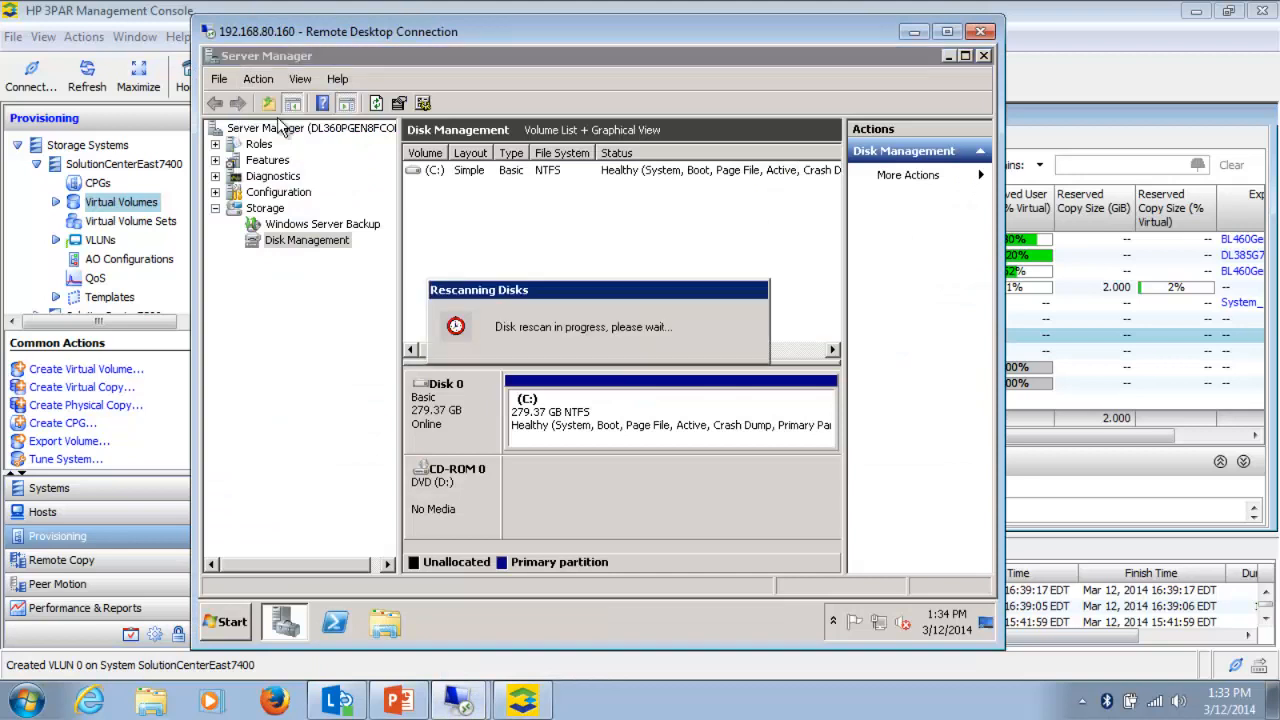
{"action": "left_click", "coordinate": [458, 700]}
{"action": "left_click", "coordinate": [435, 655]}
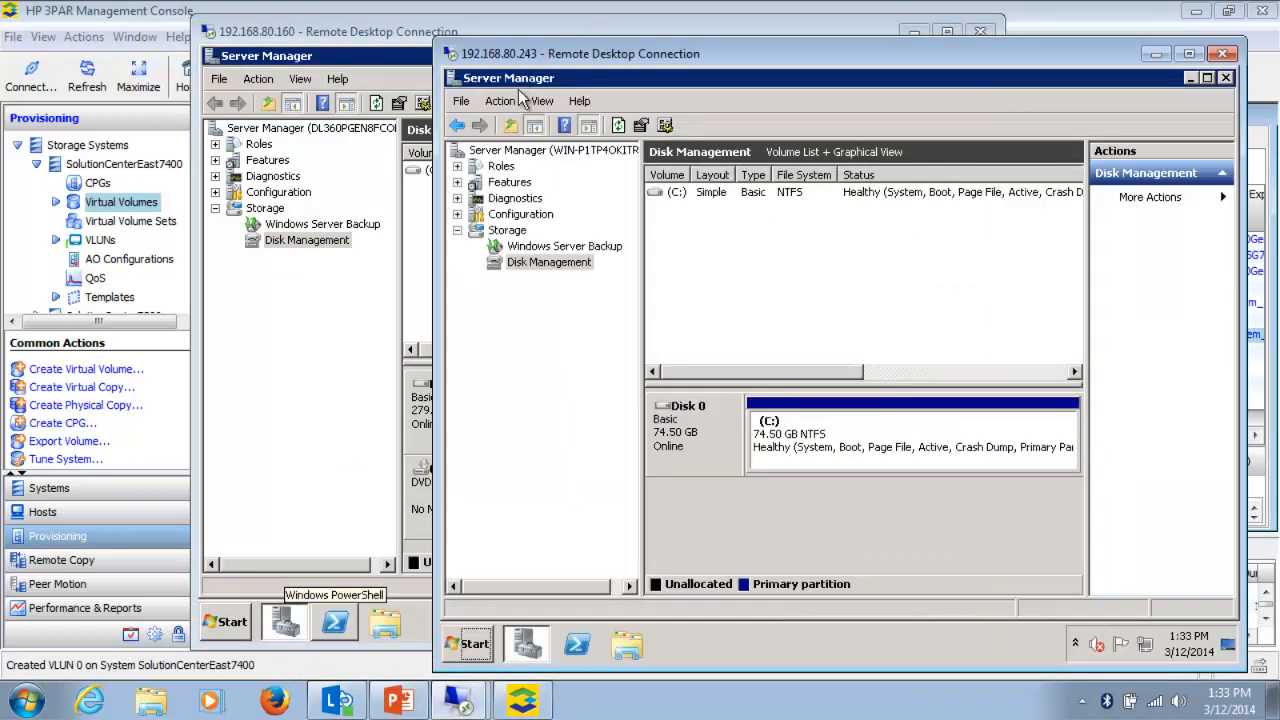
{"action": "left_click", "coordinate": [502, 102]}
{"action": "left_click", "coordinate": [530, 140]}
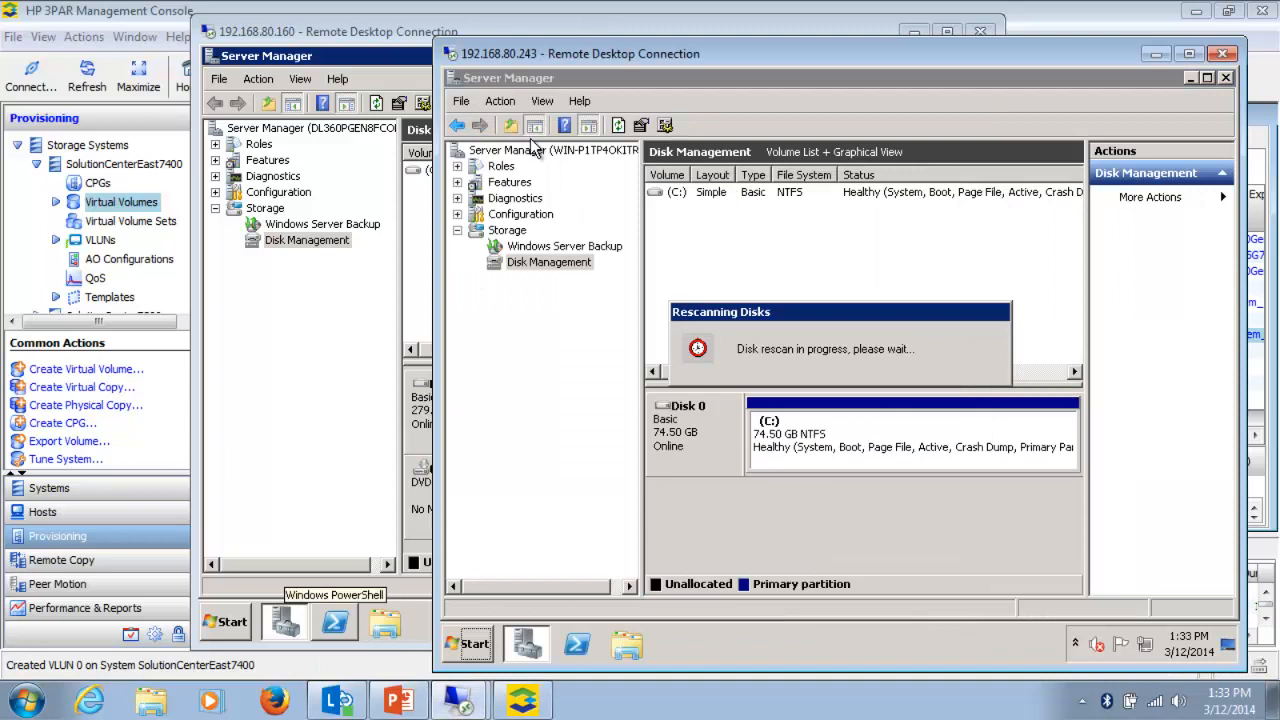
Repeat the disk rescan on host 192.168.80.160, and again on host 192.168.80.243.
{"action": "left_click", "coordinate": [359, 37]}
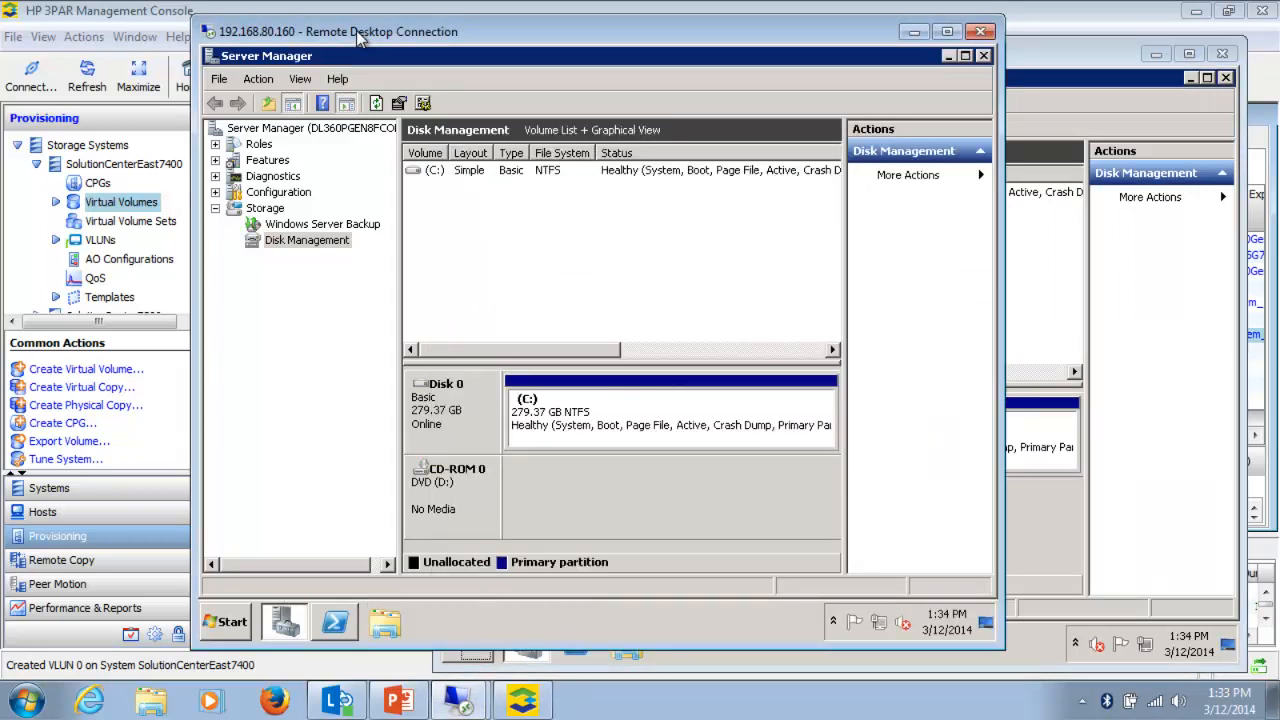
{"action": "left_click", "coordinate": [258, 79]}
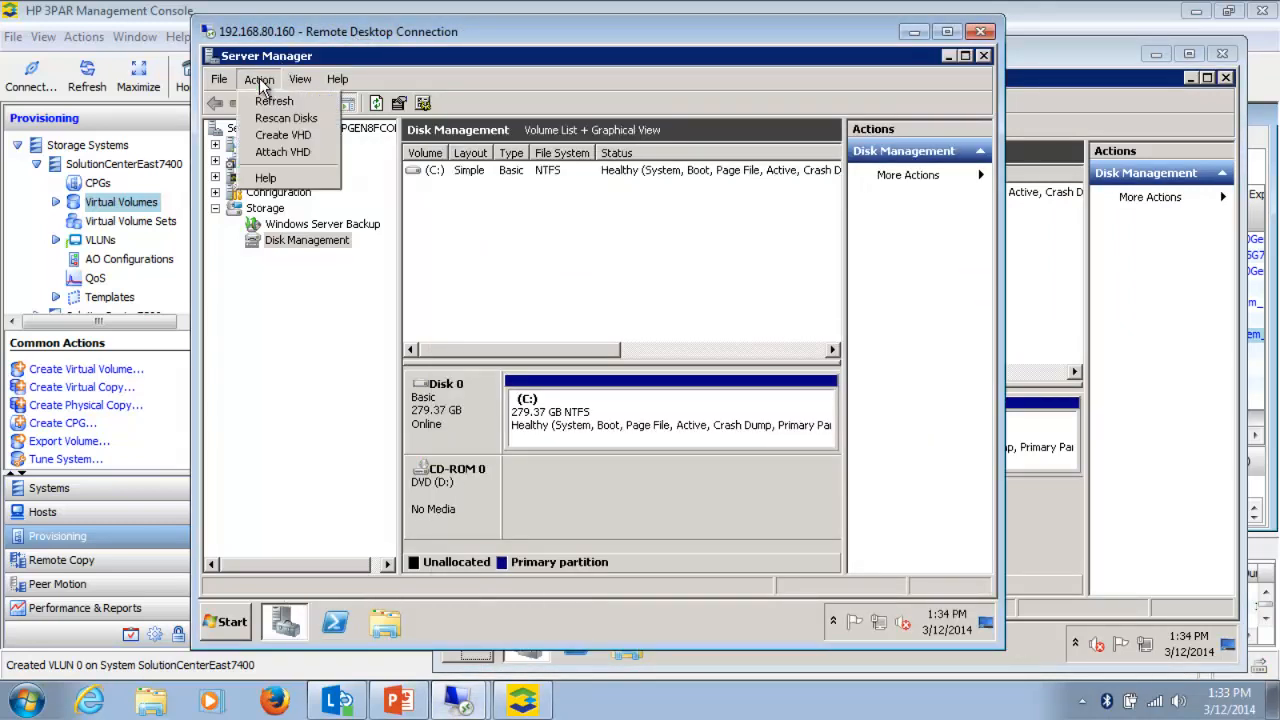
{"action": "left_click", "coordinate": [272, 118]}
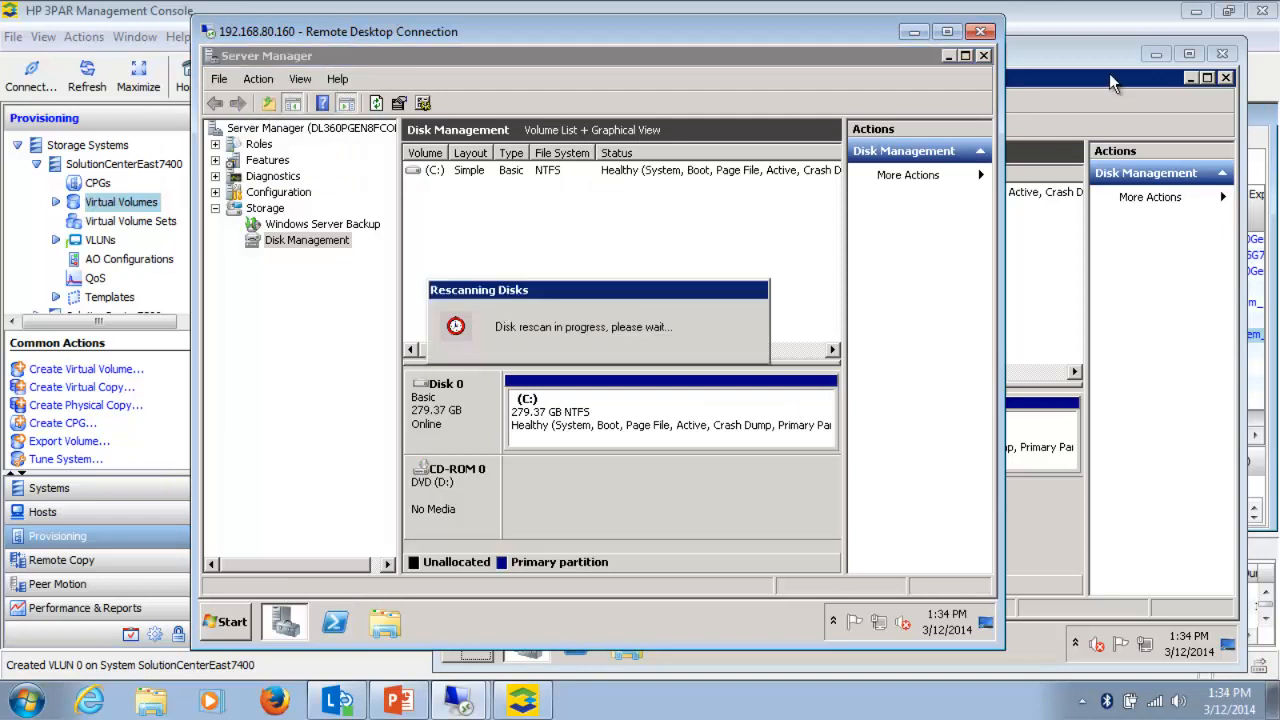
{"action": "left_click", "coordinate": [1060, 60]}
{"action": "left_click", "coordinate": [500, 101]}
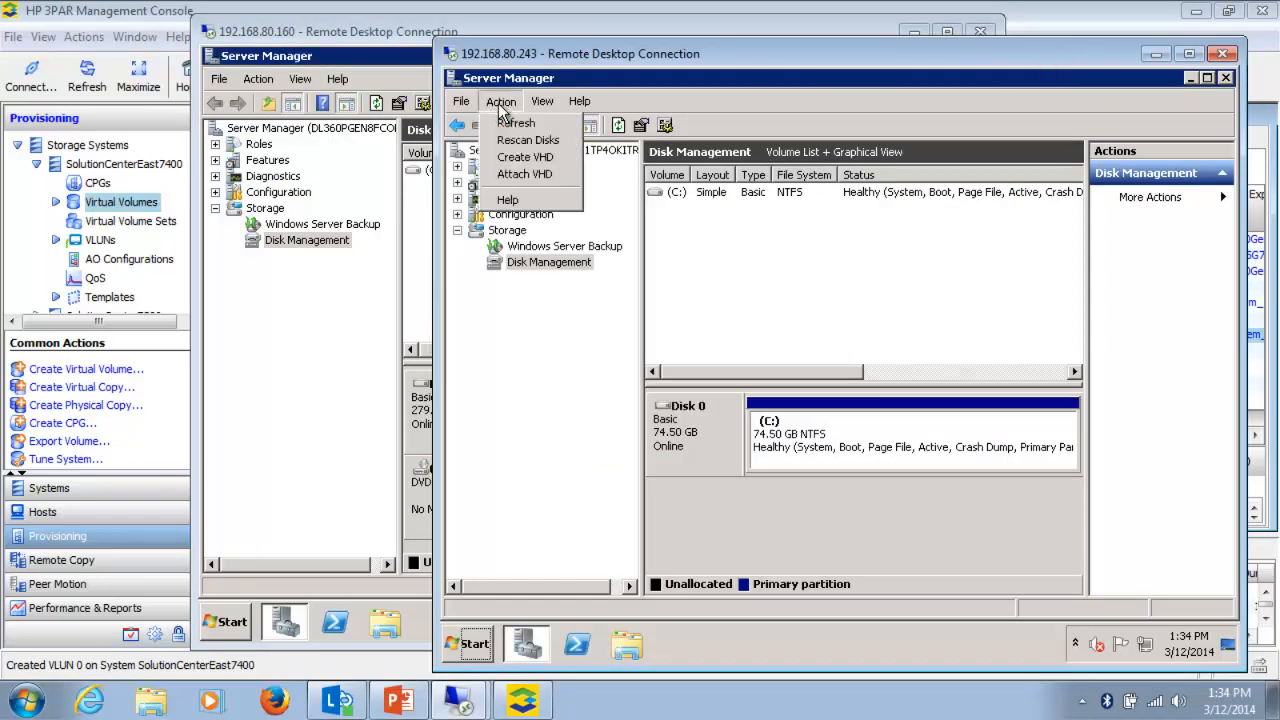
{"action": "left_click", "coordinate": [520, 138]}
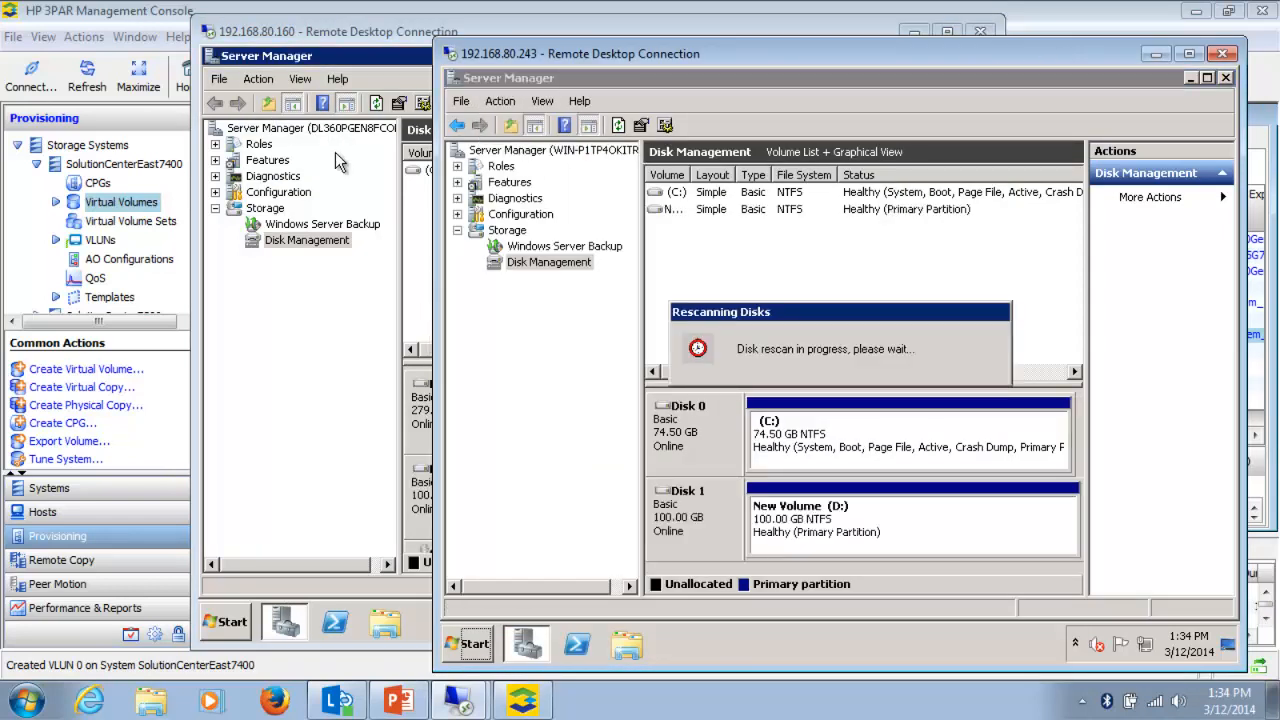
Open New Volume (E:) on host 192.168.80.160 to check its files.
{"action": "left_click", "coordinate": [327, 40]}
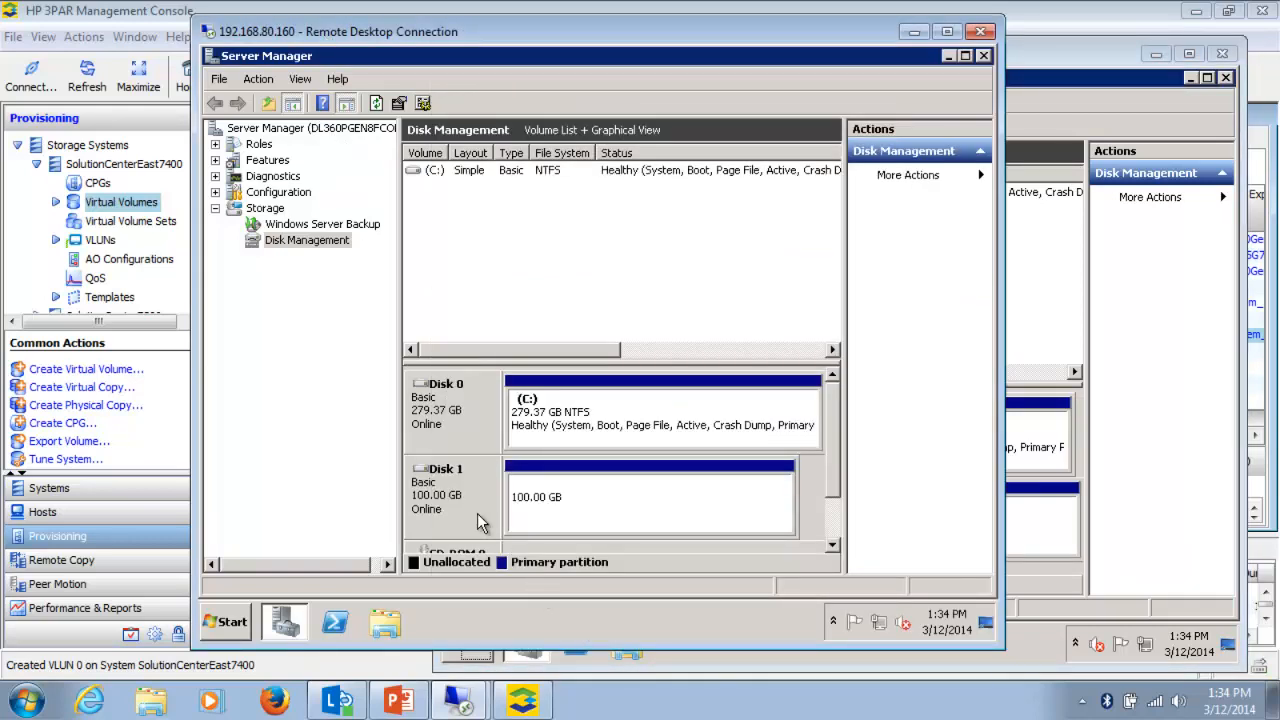
{"action": "left_click", "coordinate": [222, 624]}
{"action": "left_click", "coordinate": [492, 300]}
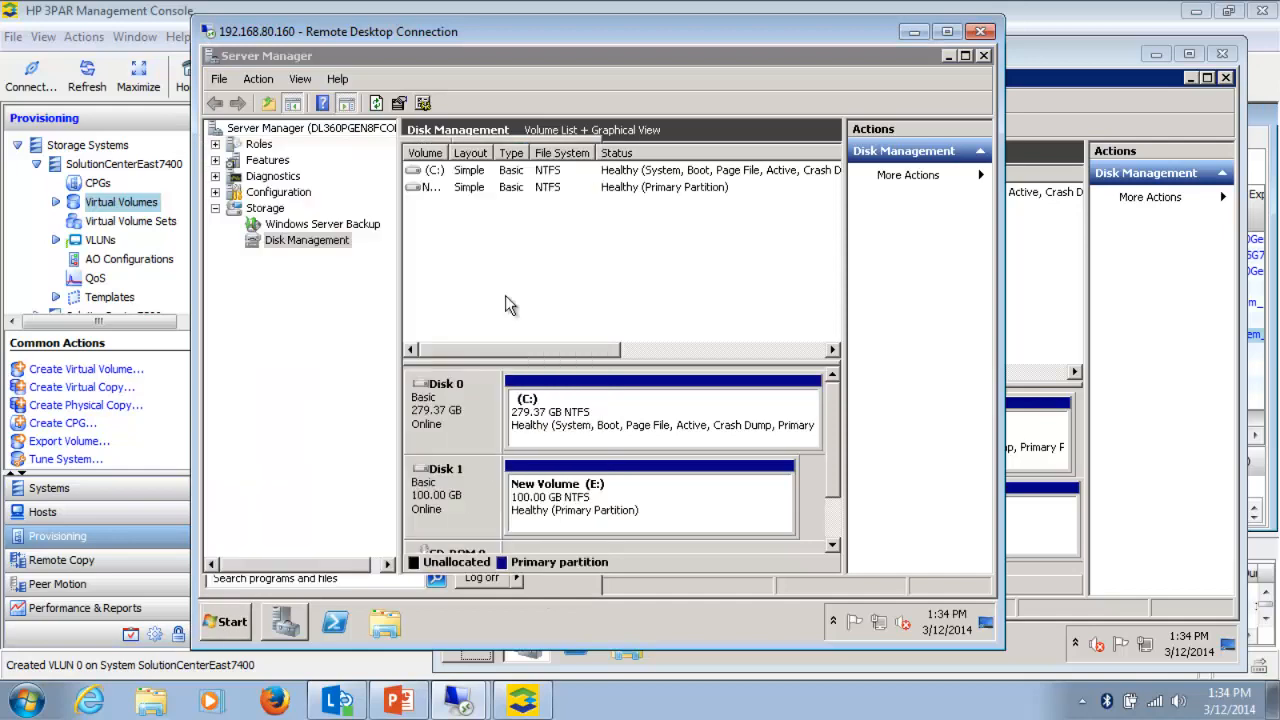
{"action": "double_click", "coordinate": [660, 193]}
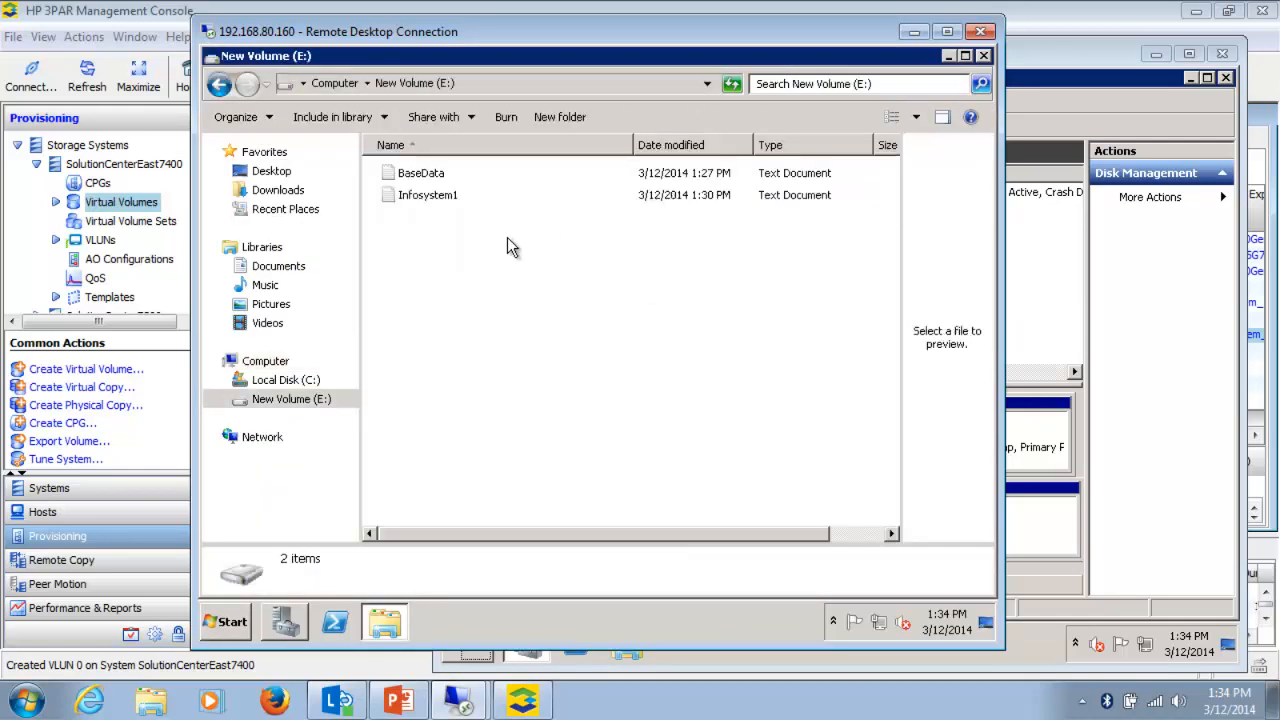
Open New Volume (D:) on host 192.168.80.243 to check its files.
{"action": "left_click", "coordinate": [1104, 70]}
{"action": "left_click", "coordinate": [626, 644]}
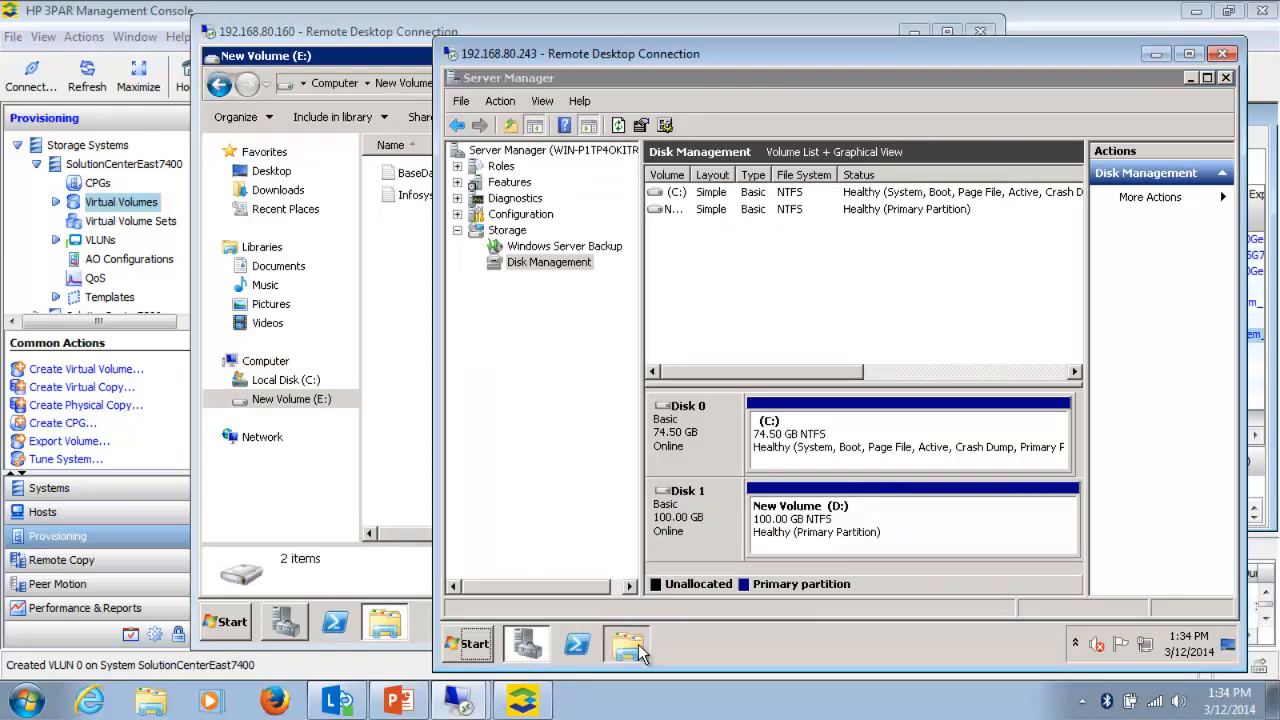
{"action": "left_click", "coordinate": [534, 421]}
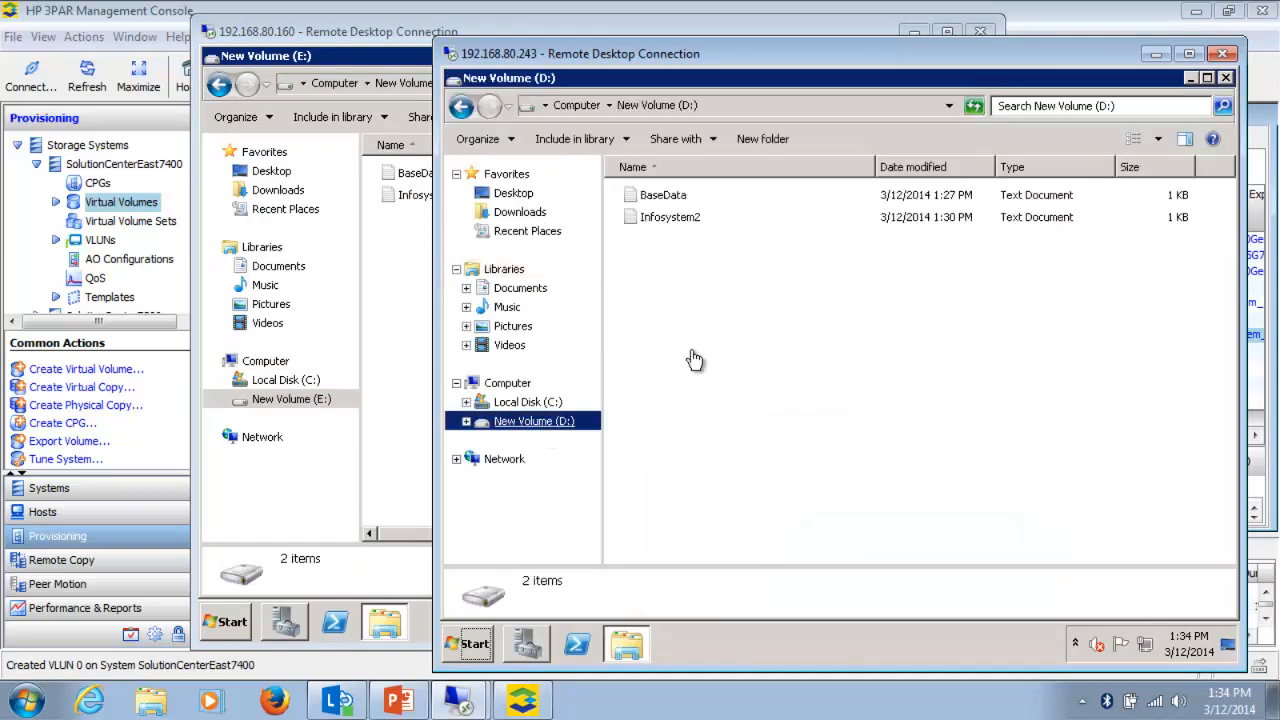
{"action": "left_click", "coordinate": [730, 335]}
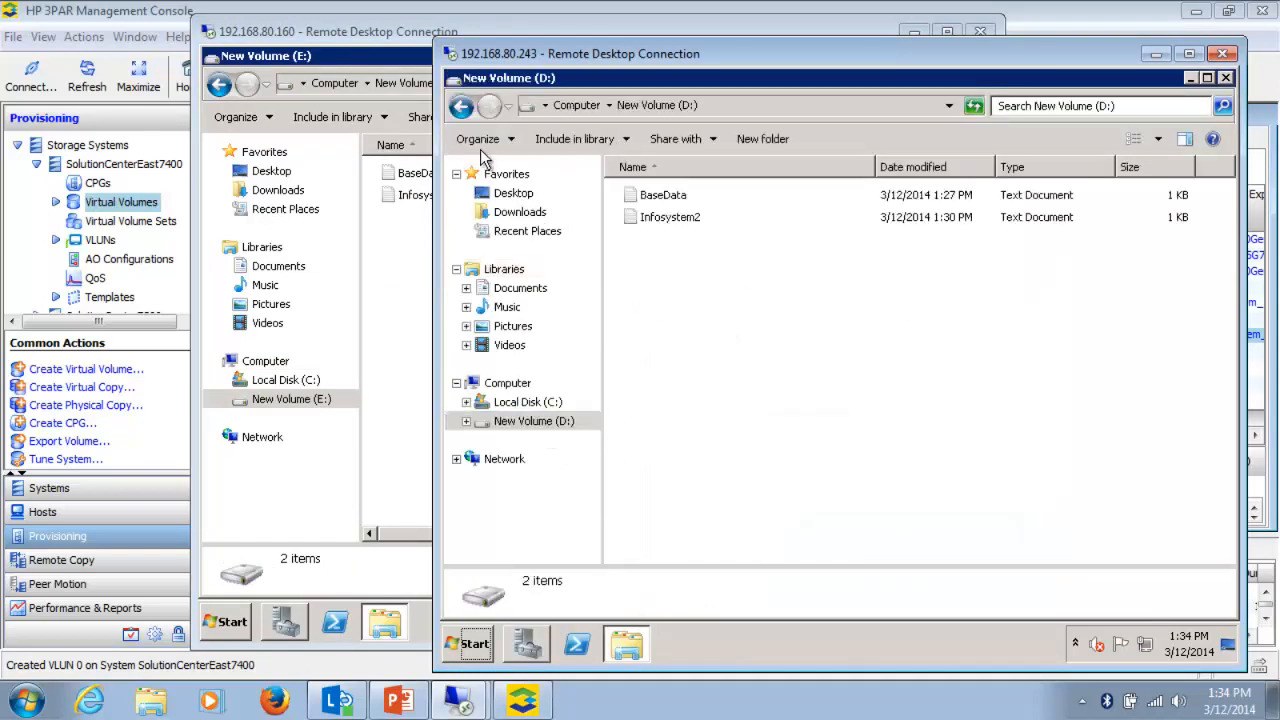
{"action": "left_click", "coordinate": [373, 42]}
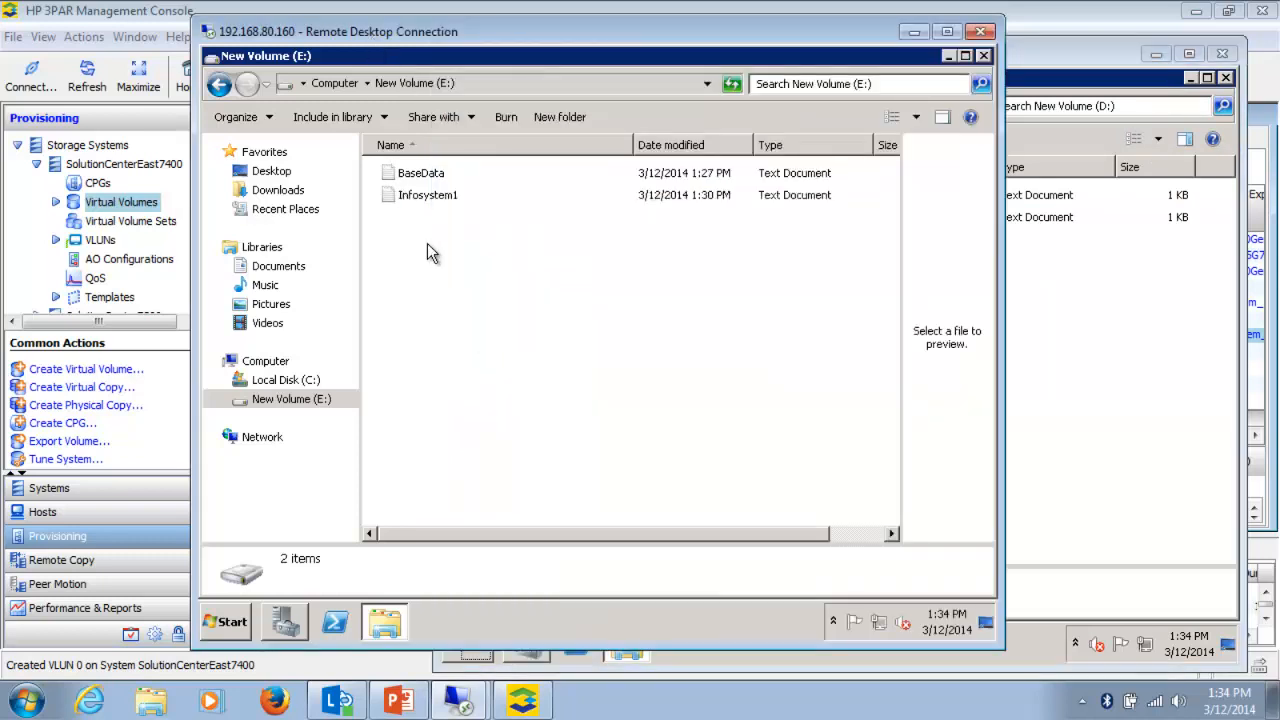
{"action": "right_click", "coordinate": [408, 233]}
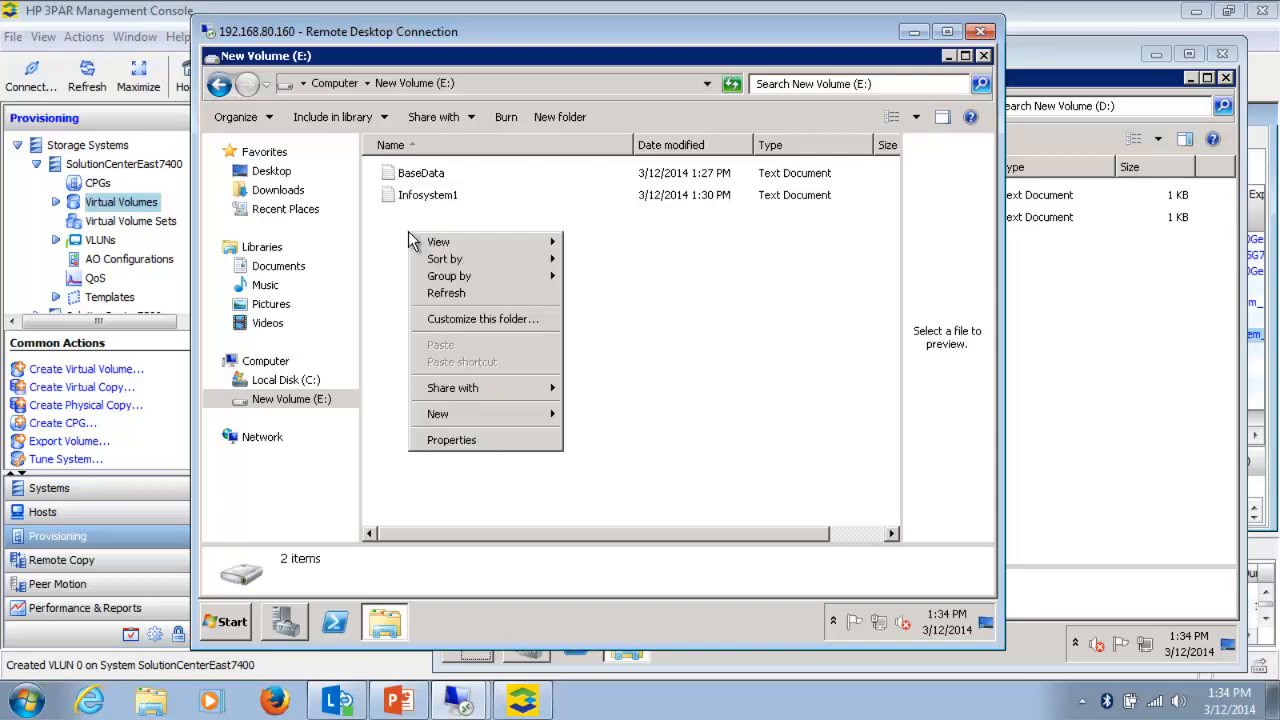
{"action": "left_click", "coordinate": [593, 289]}
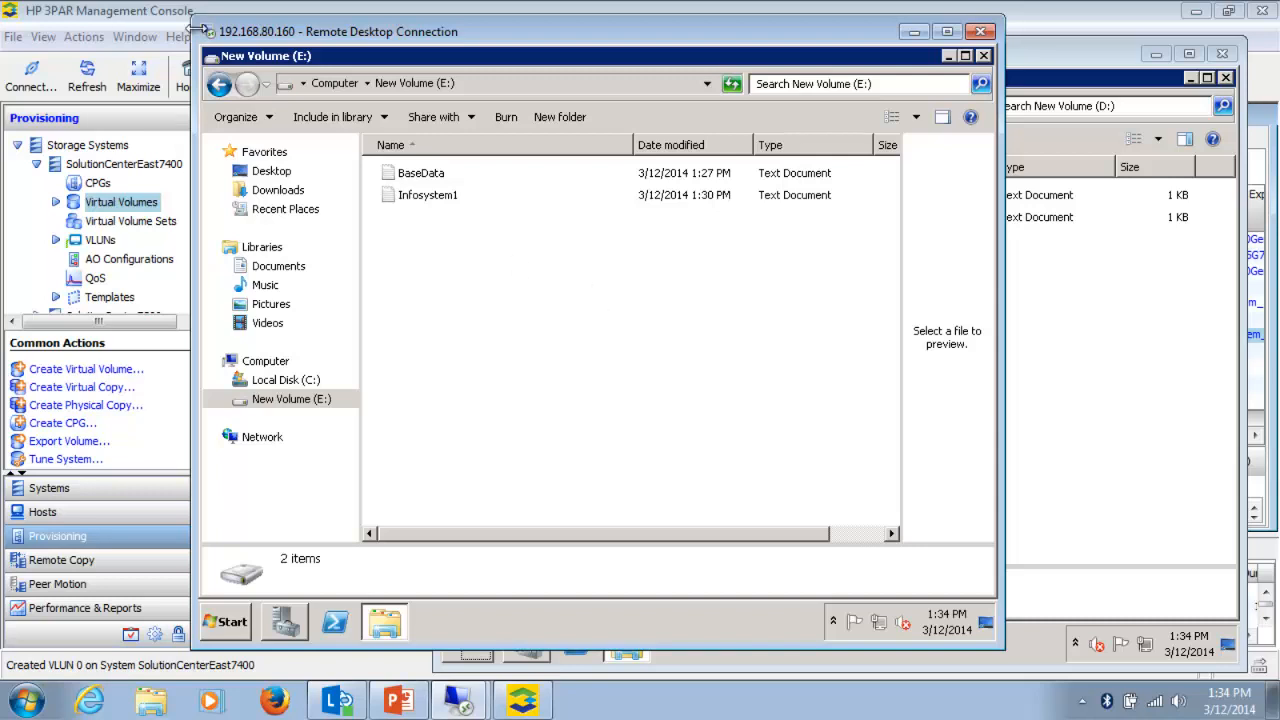
Return to the HP 3PAR Management Console and unexport VC_Sys2, accepting the deletion of its VLUNs and template.
{"action": "left_click", "coordinate": [175, 16]}
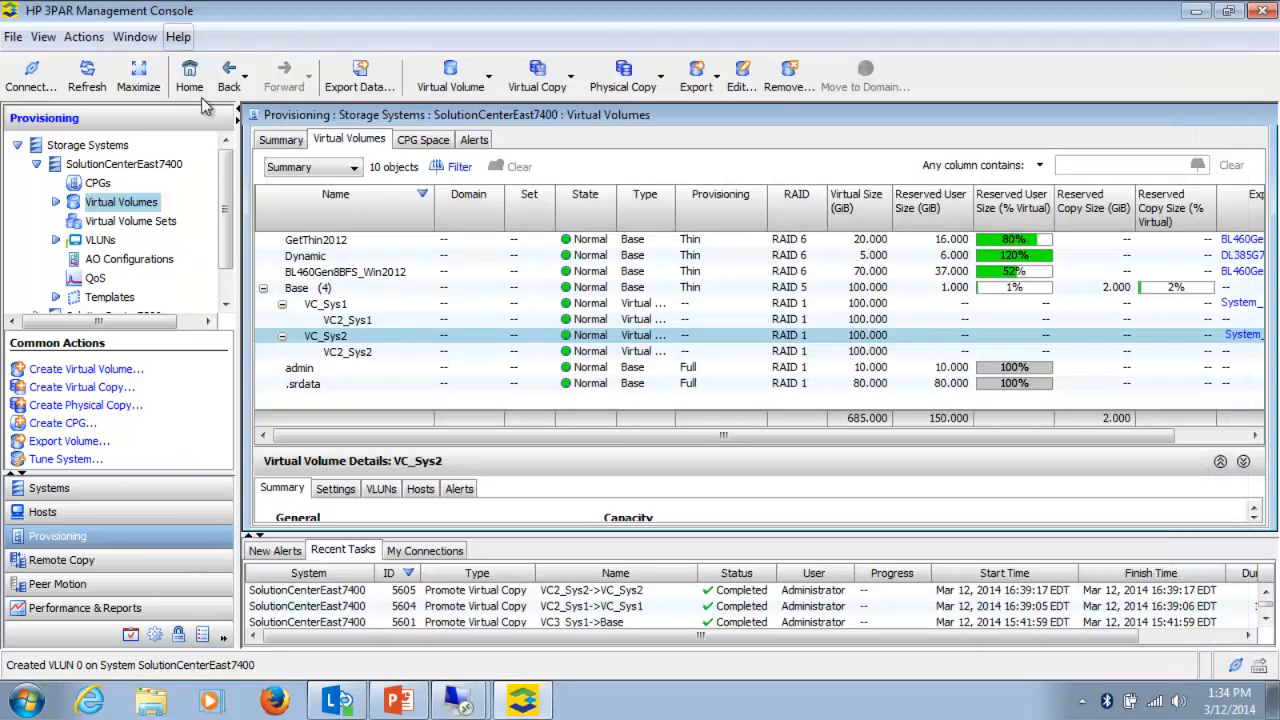
{"action": "right_click", "coordinate": [336, 342]}
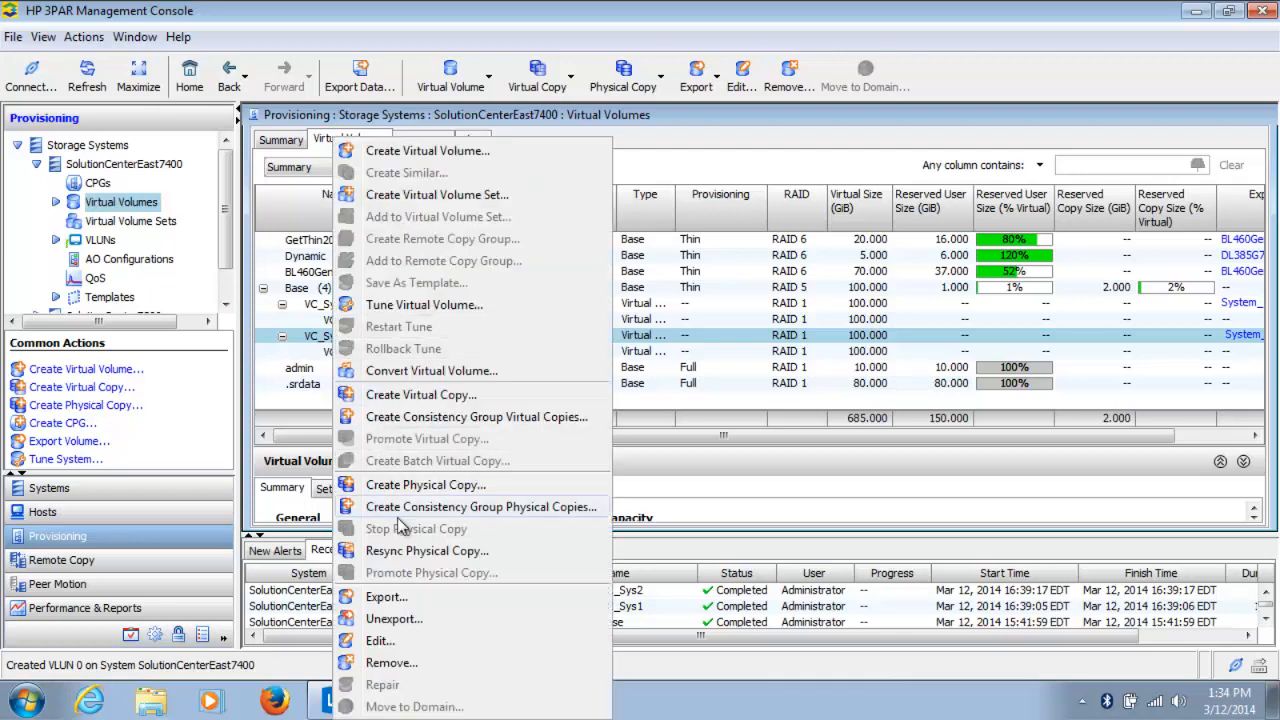
{"action": "left_click", "coordinate": [407, 626]}
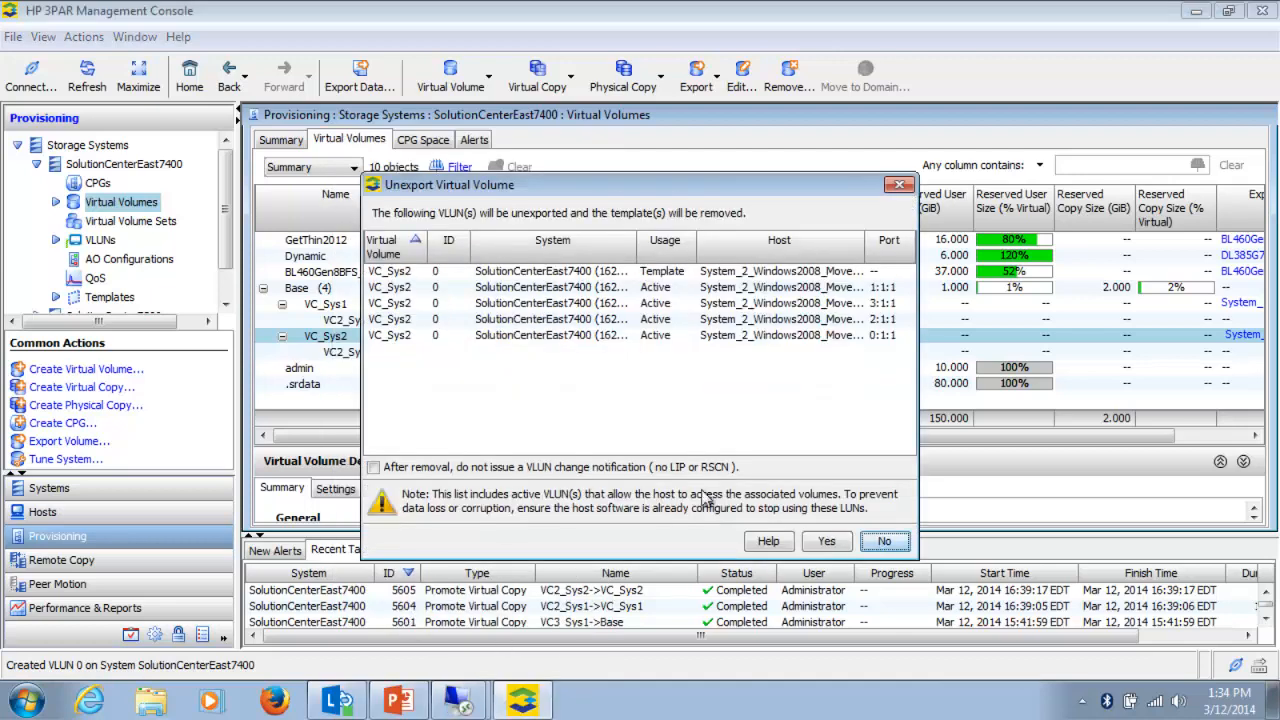
{"action": "left_click", "coordinate": [830, 541]}
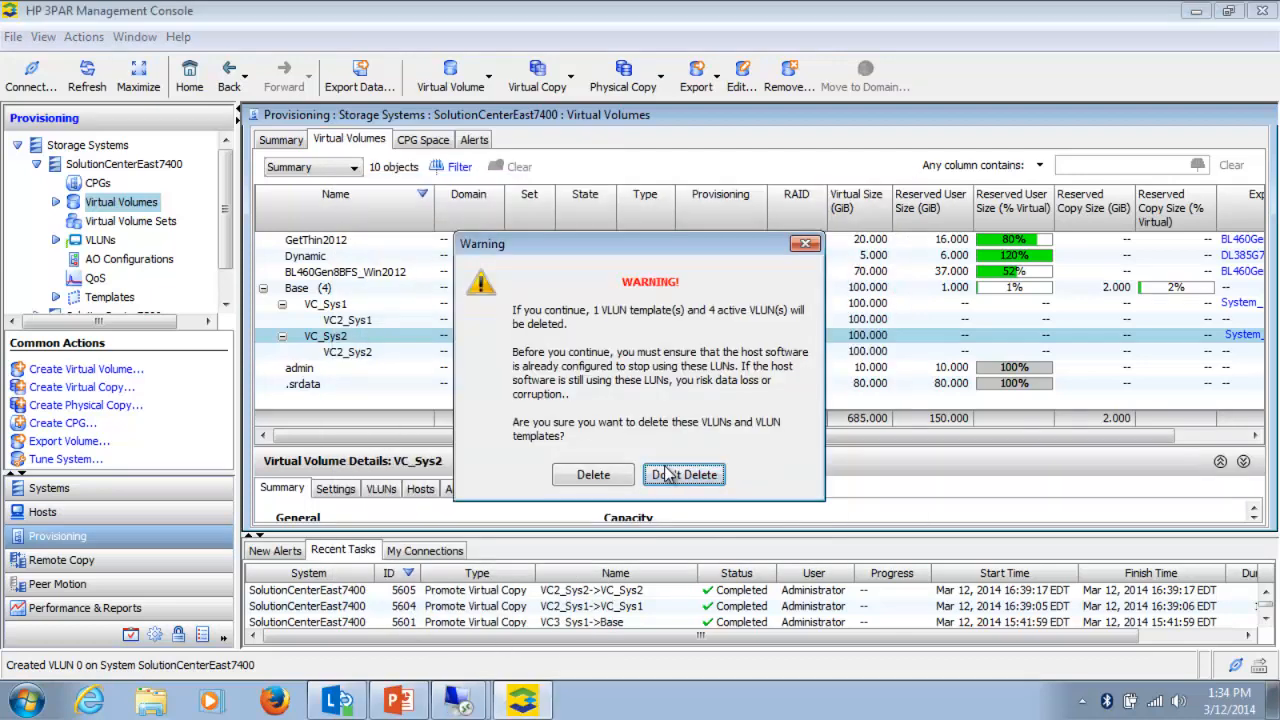
{"action": "left_click", "coordinate": [614, 476]}
On host 192.168.80.243, close the New Volume (D:) window and rescan the disks in Disk Management.
{"action": "mouse_move", "coordinate": [452, 700]}
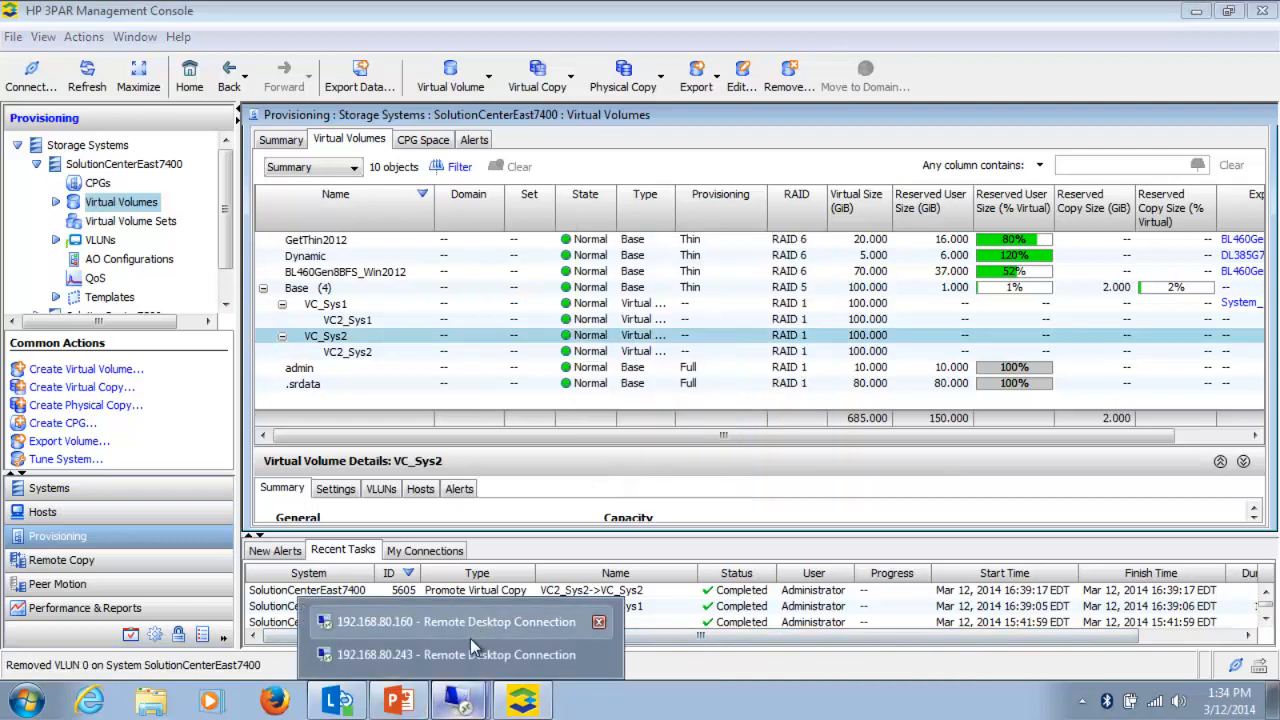
{"action": "left_click", "coordinate": [459, 658]}
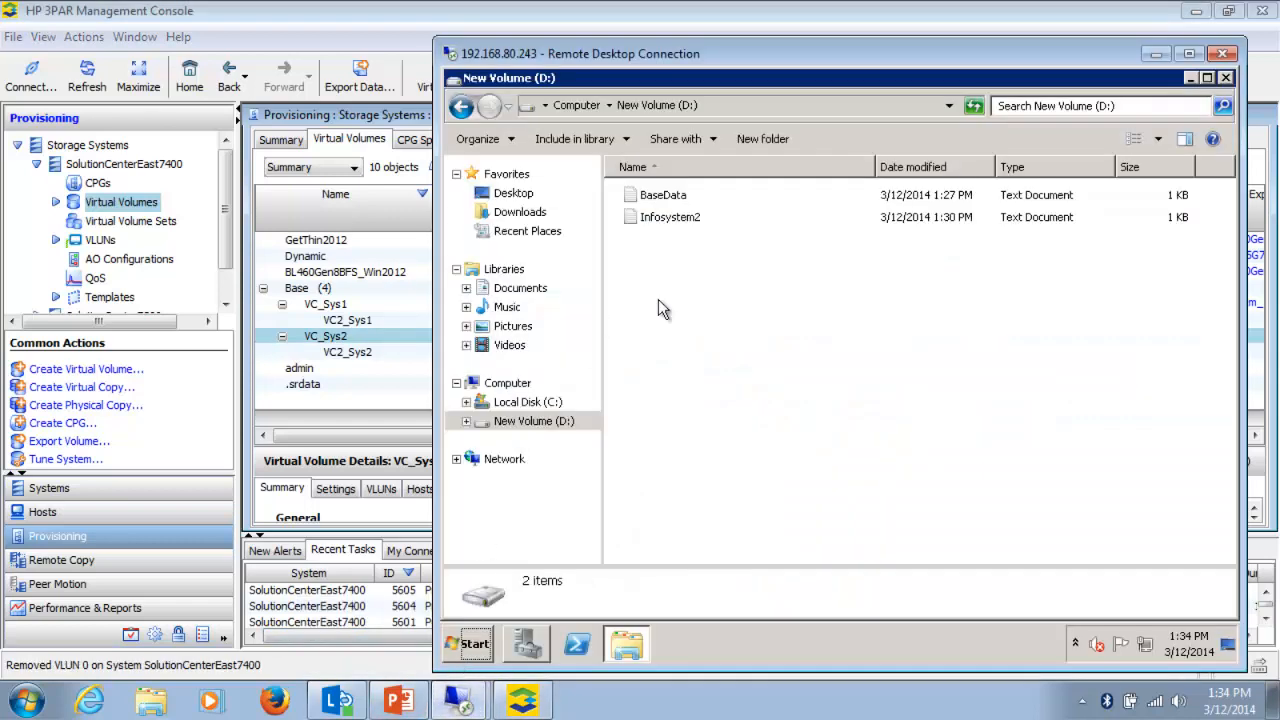
{"action": "left_click", "coordinate": [1226, 79]}
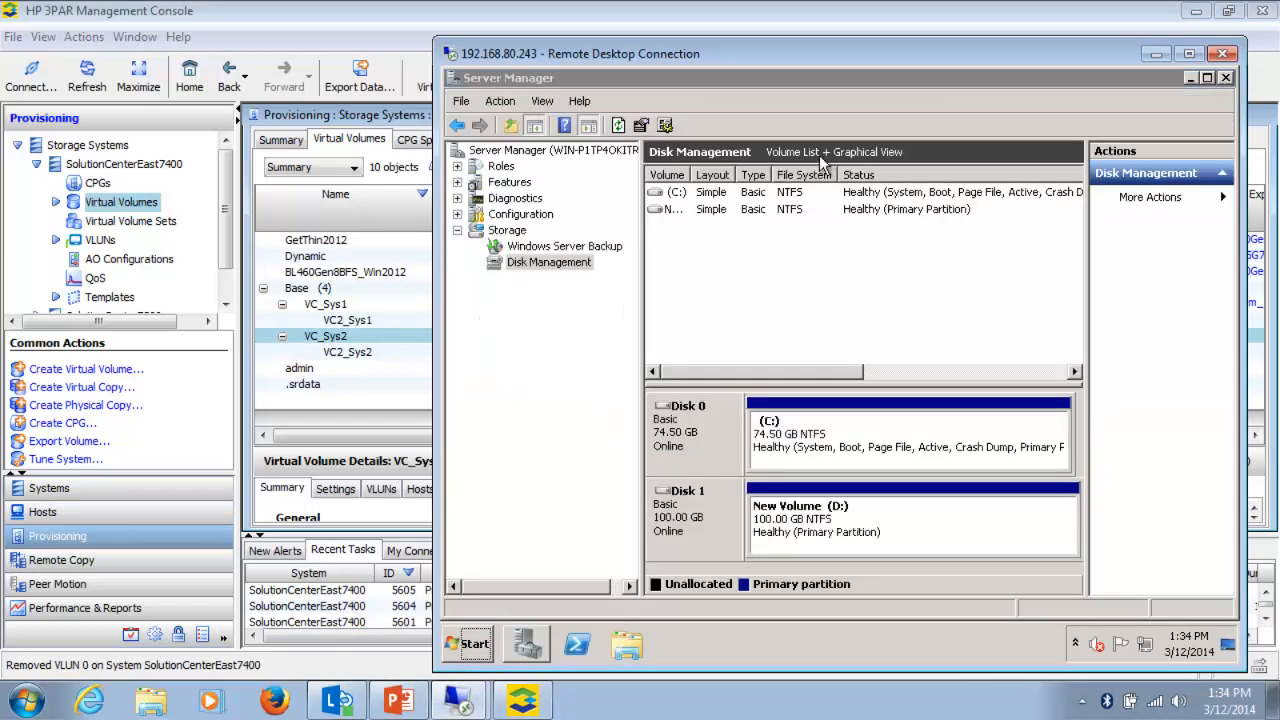
{"action": "left_click", "coordinate": [501, 101]}
{"action": "left_click", "coordinate": [513, 141]}
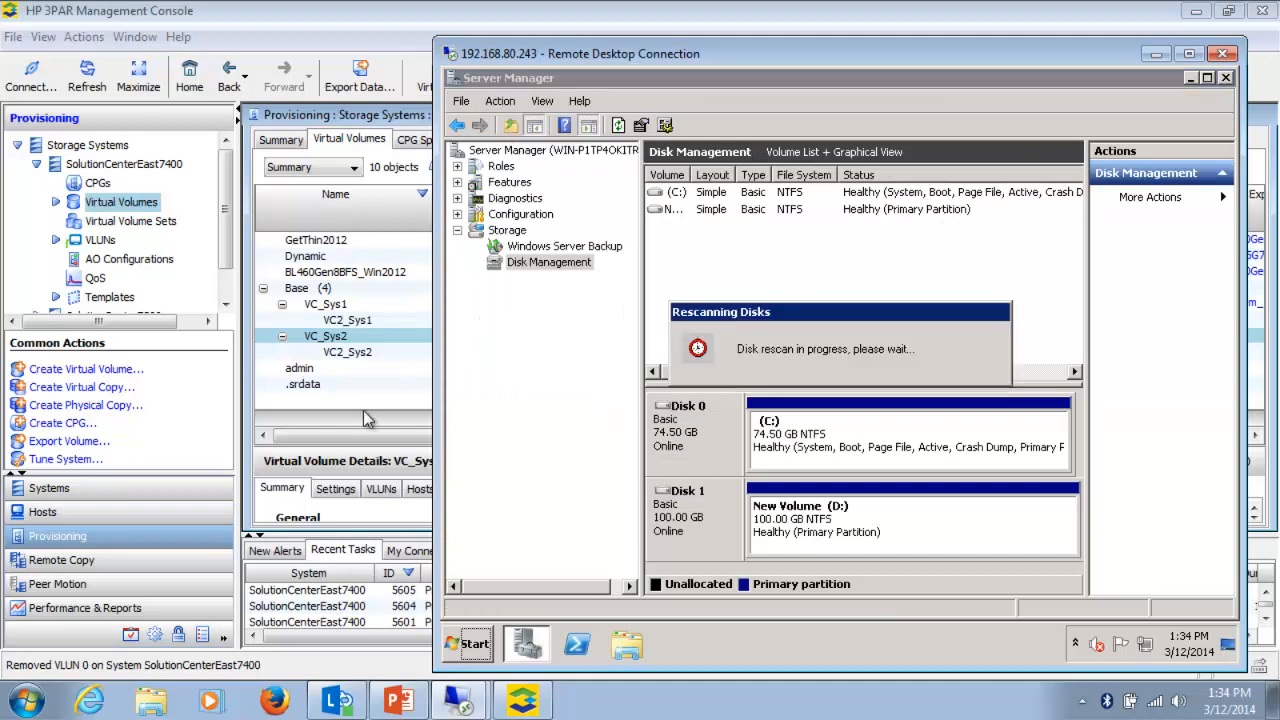
On host 192.168.80.160, create a text document named "More Base Data is Needed" in New Volume (E:).
{"action": "mouse_move", "coordinate": [462, 704]}
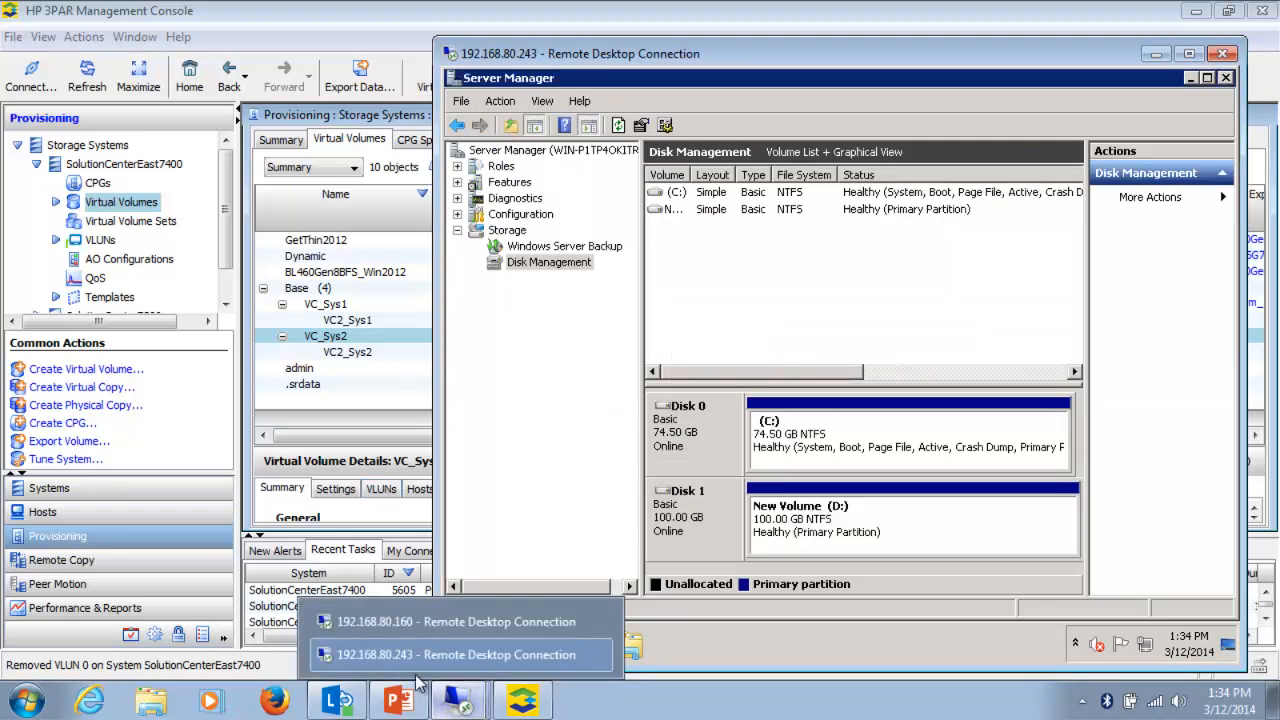
{"action": "left_click", "coordinate": [396, 622]}
{"action": "right_click", "coordinate": [411, 268]}
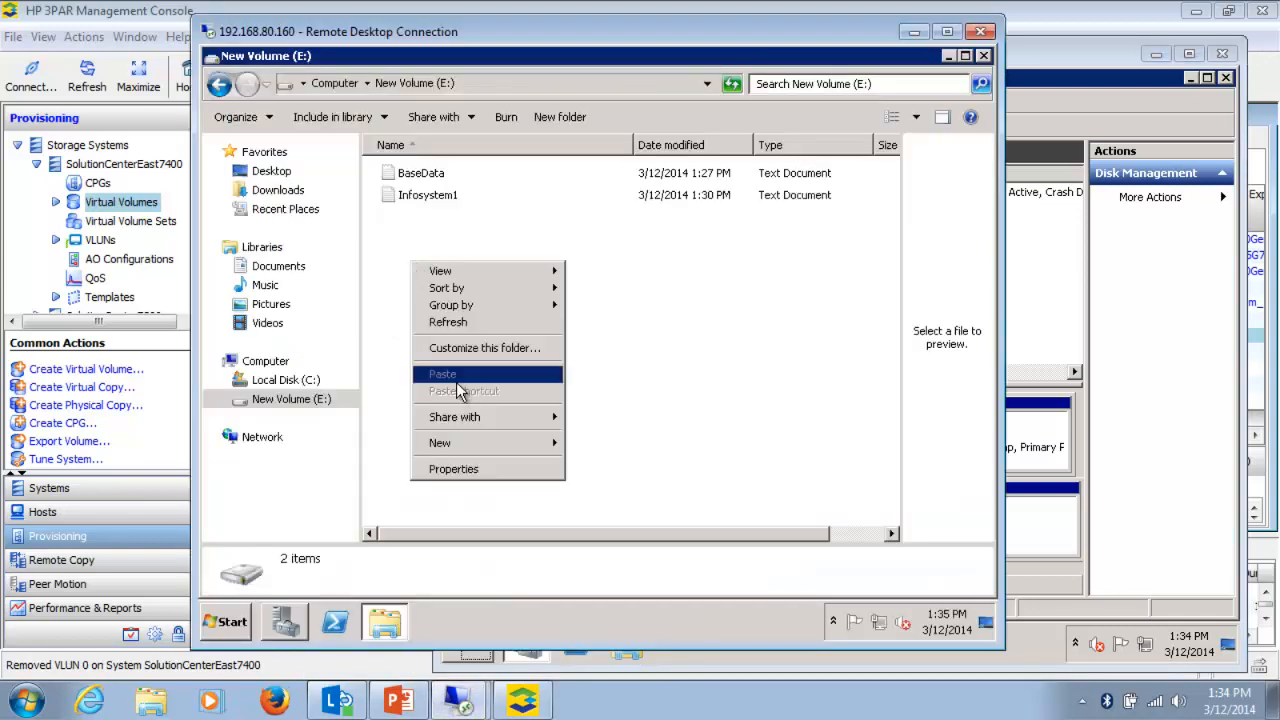
{"action": "mouse_move", "coordinate": [452, 443]}
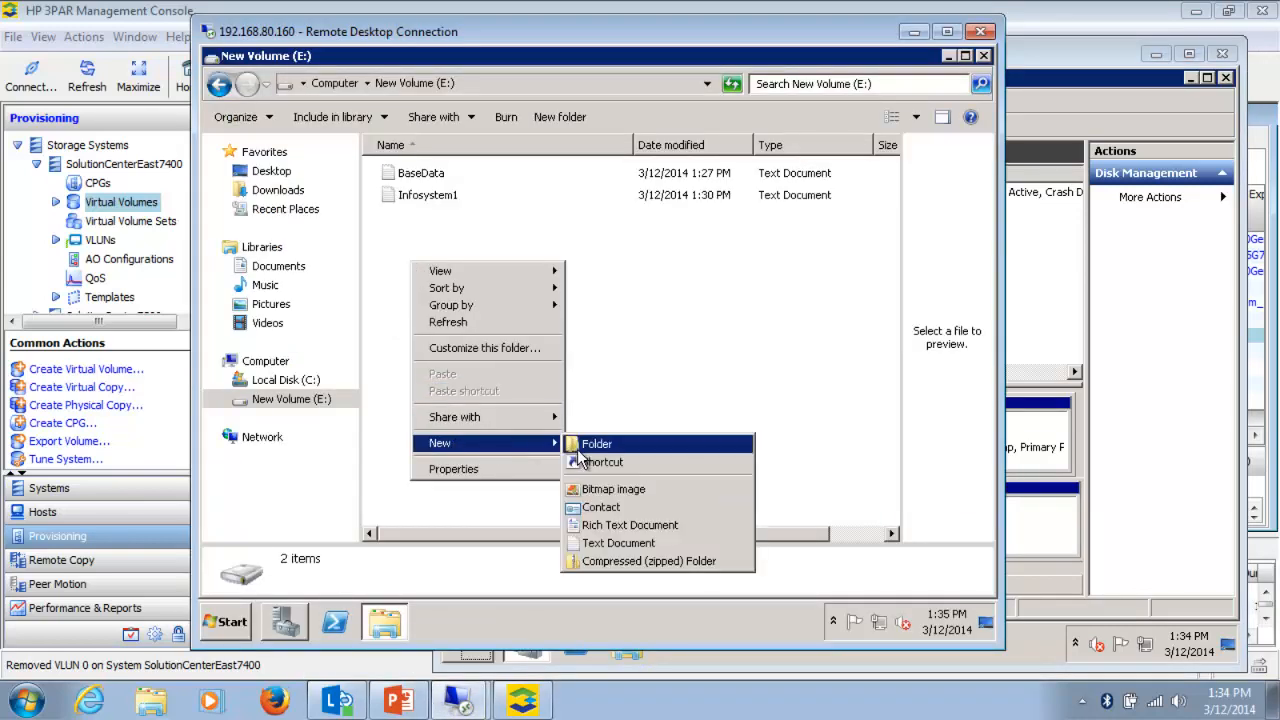
{"action": "left_click", "coordinate": [602, 545]}
{"action": "key", "text": "BackSpace"}
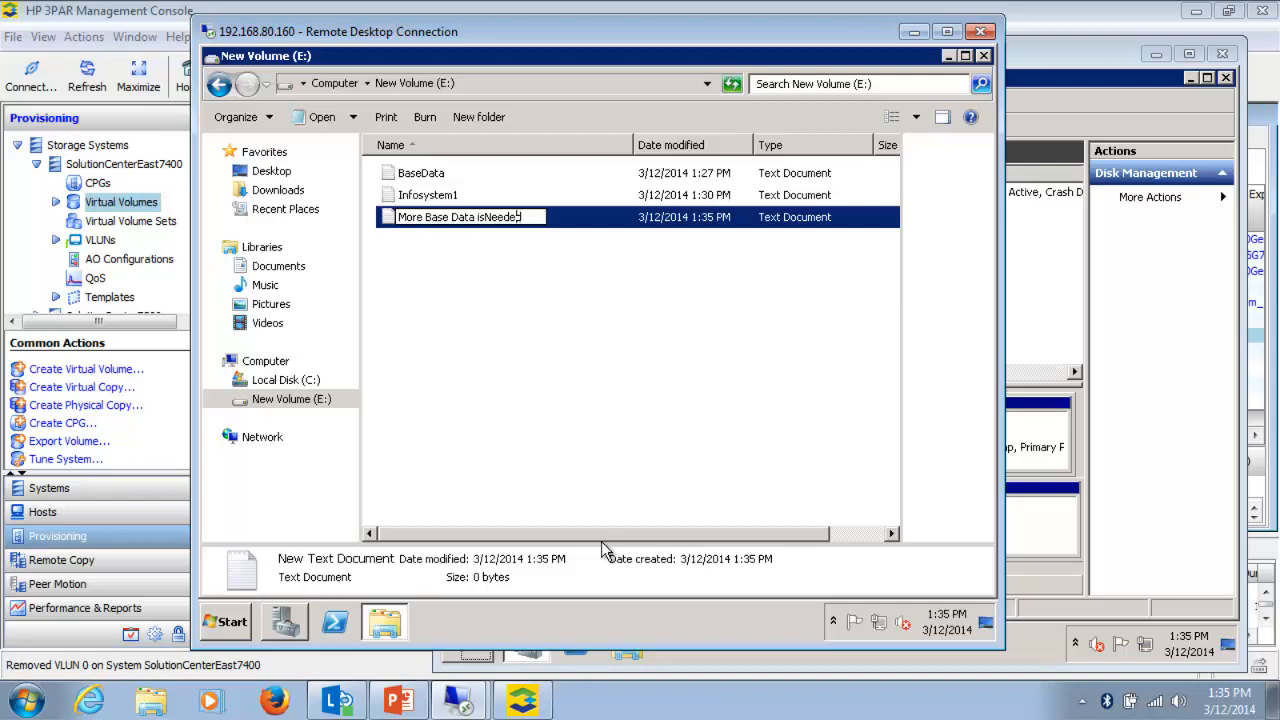
{"action": "key", "text": "Left"}
{"action": "key", "text": "Left"}
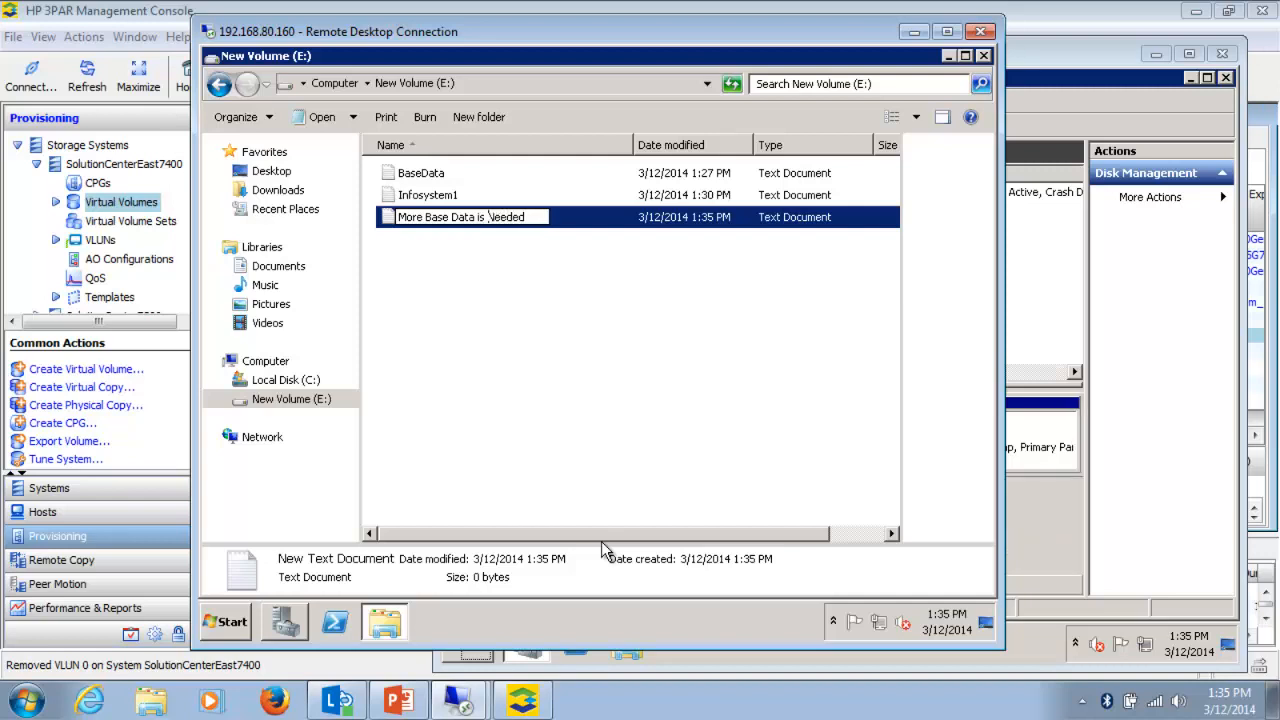
{"action": "key", "text": "Return"}
{"action": "left_click", "coordinate": [376, 254]}
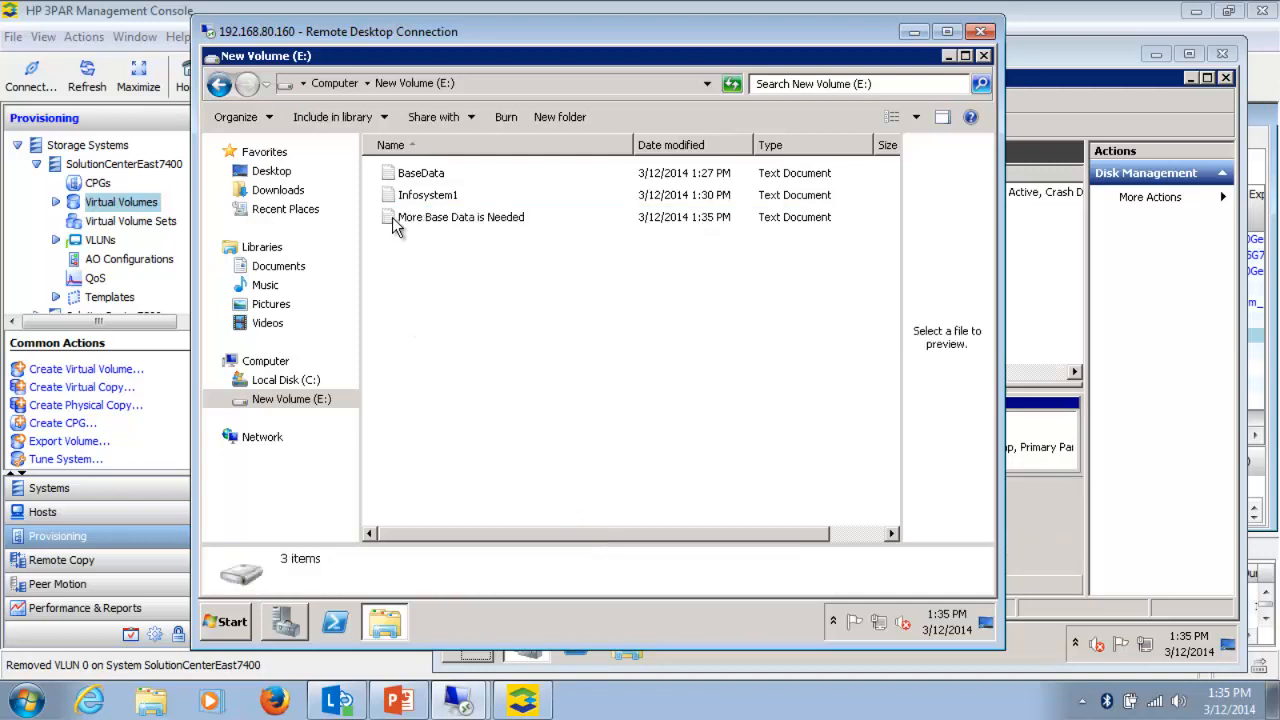
Write "More important info for all system" in the More Base Data is Needed document, save it, and close it and the New Volume (E:) window.
{"action": "double_click", "coordinate": [430, 217]}
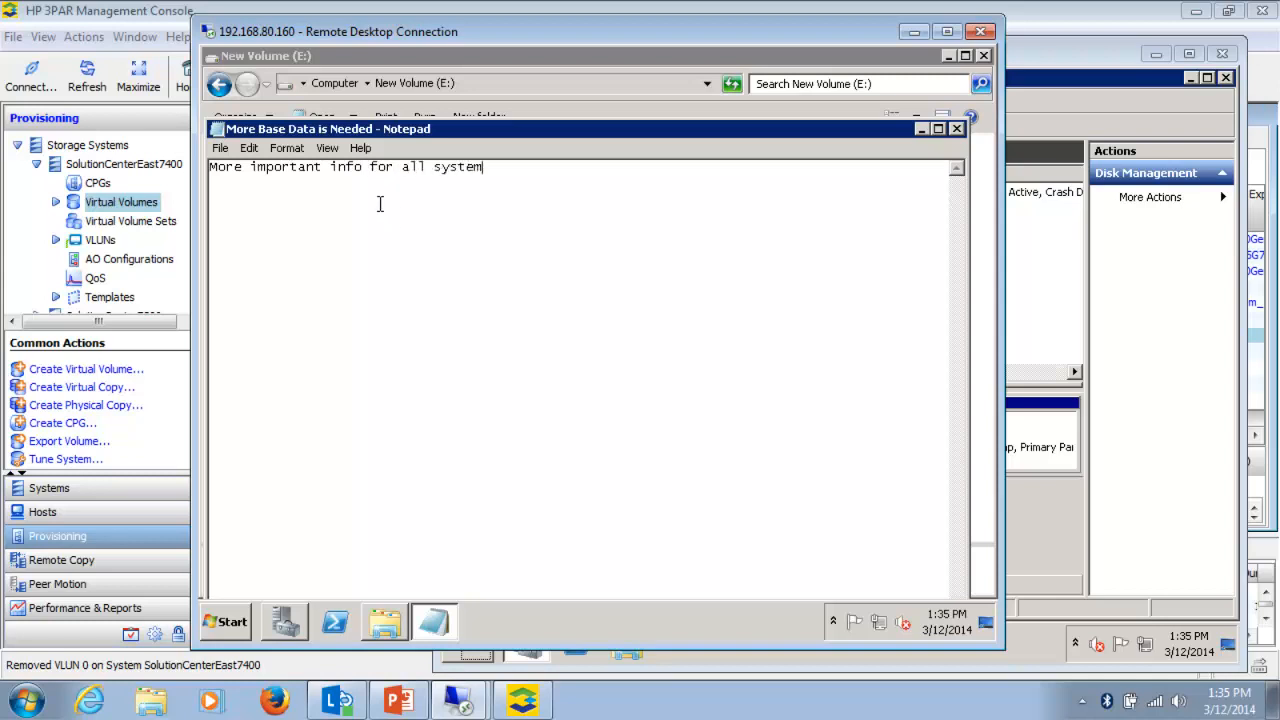
{"action": "left_click", "coordinate": [220, 148]}
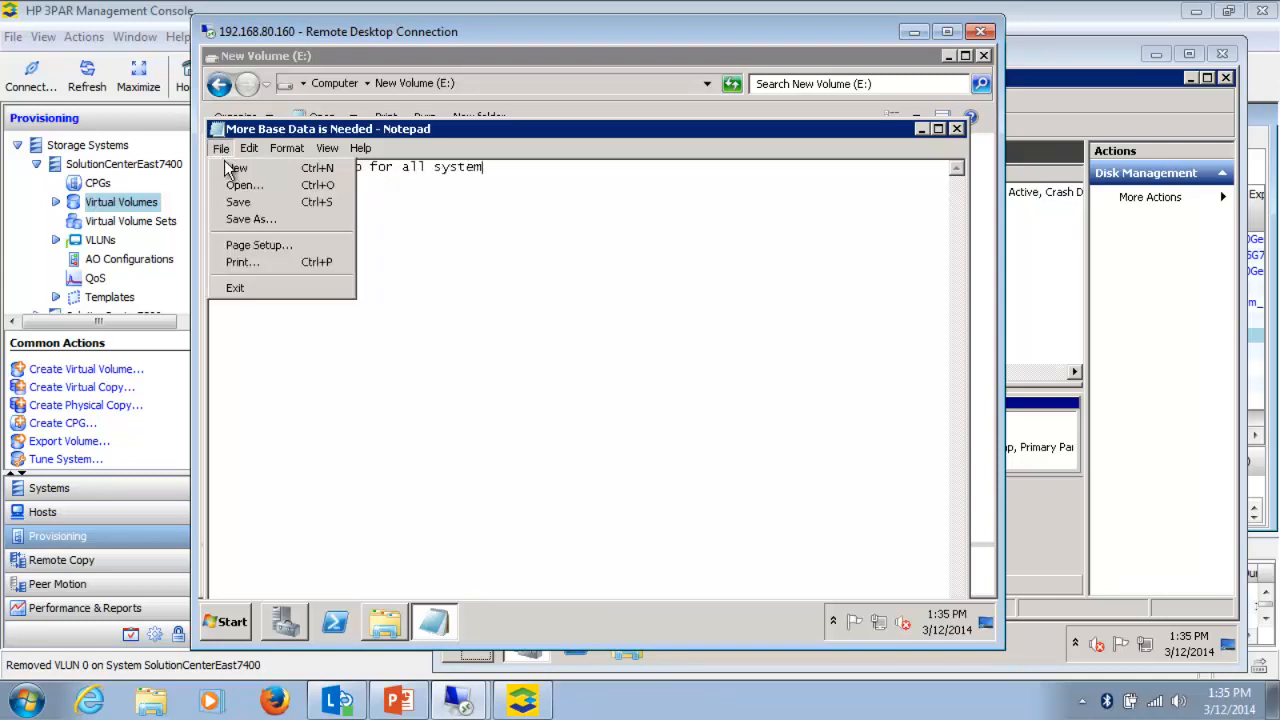
{"action": "left_click", "coordinate": [238, 202]}
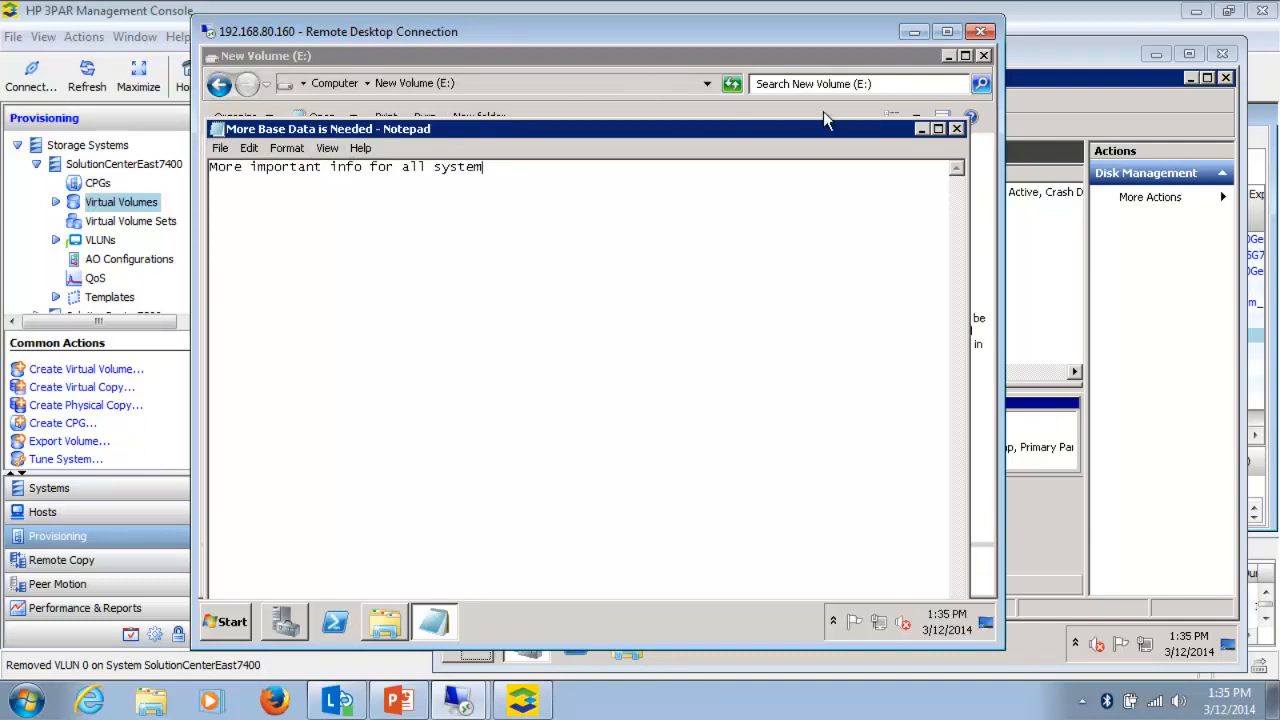
{"action": "left_click", "coordinate": [956, 130]}
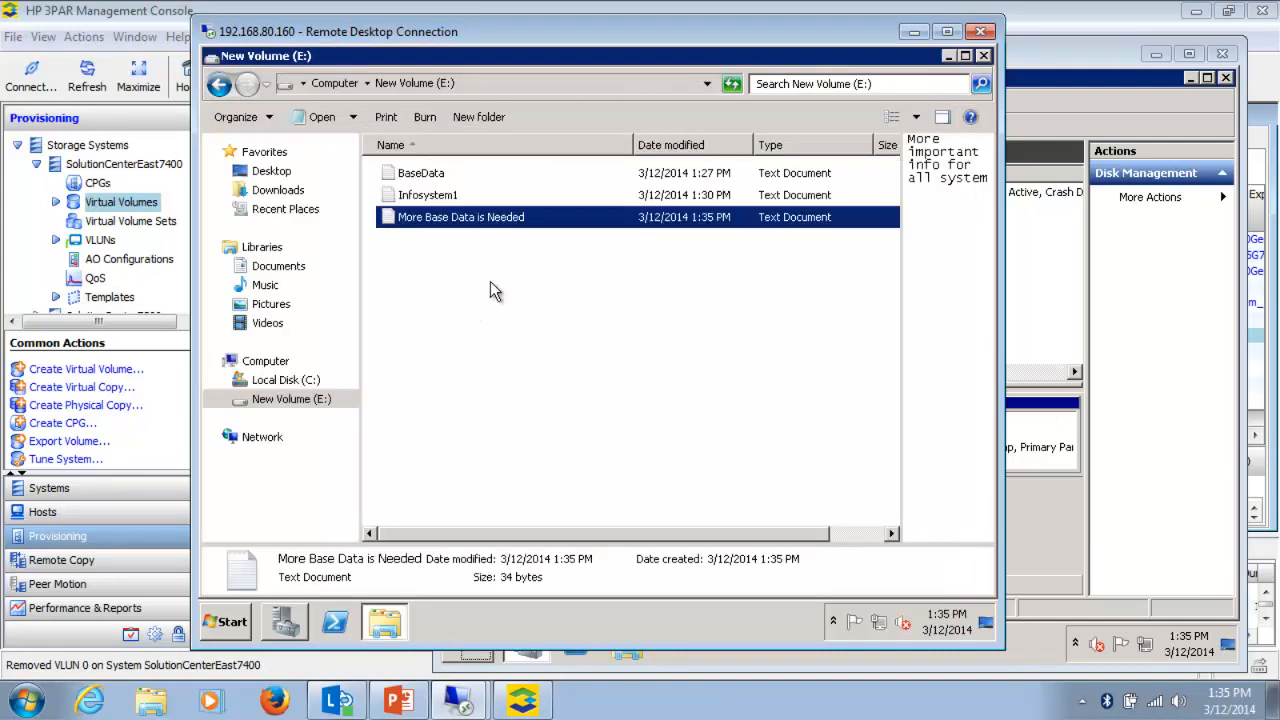
{"action": "left_click", "coordinate": [988, 57]}
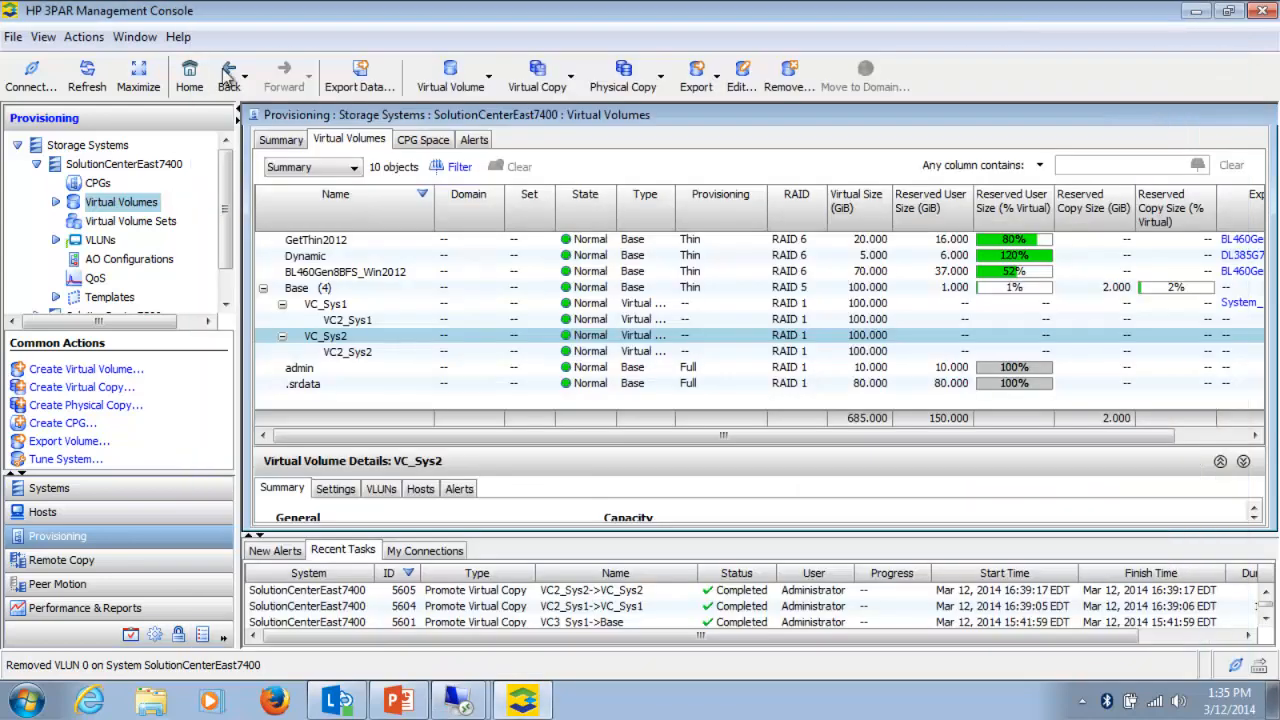
Switch to the HP 3PAR Management Console and create a read/write virtual copy of VC_Sys1 with the user-defined name VC3_Sys1.
{"action": "left_click", "coordinate": [172, 11]}
{"action": "left_click", "coordinate": [336, 305]}
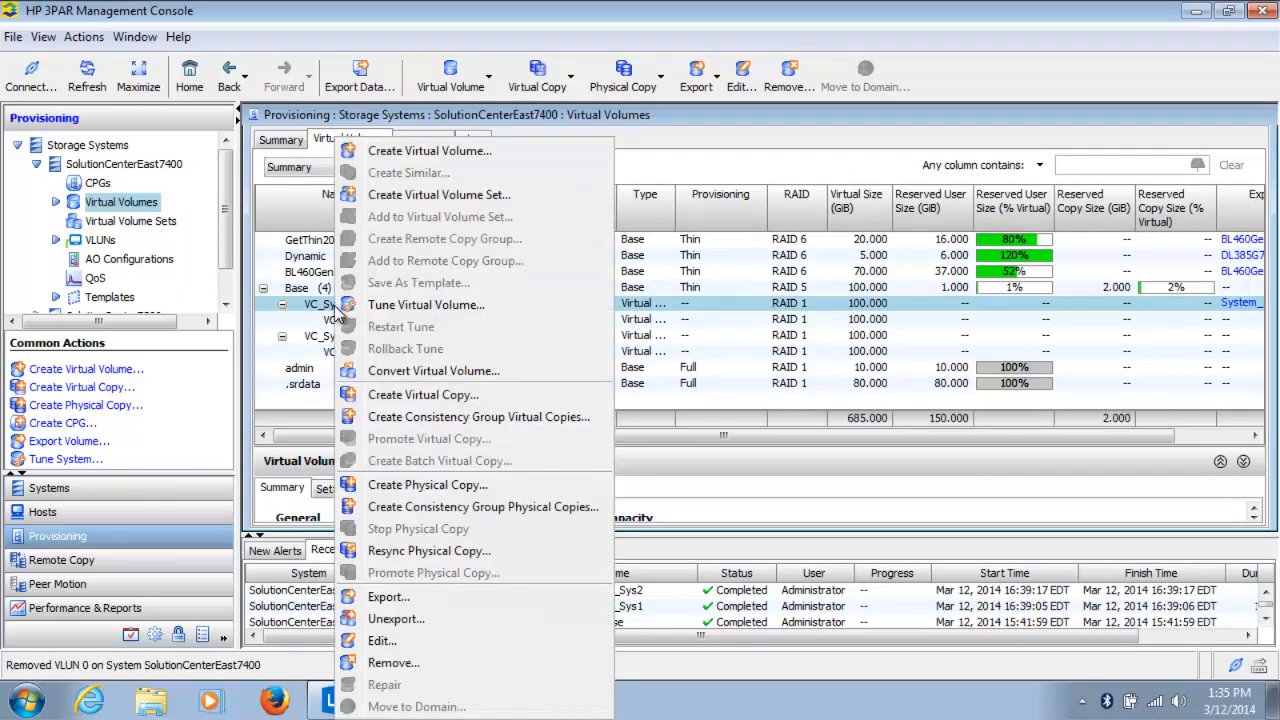
{"action": "left_click", "coordinate": [410, 396]}
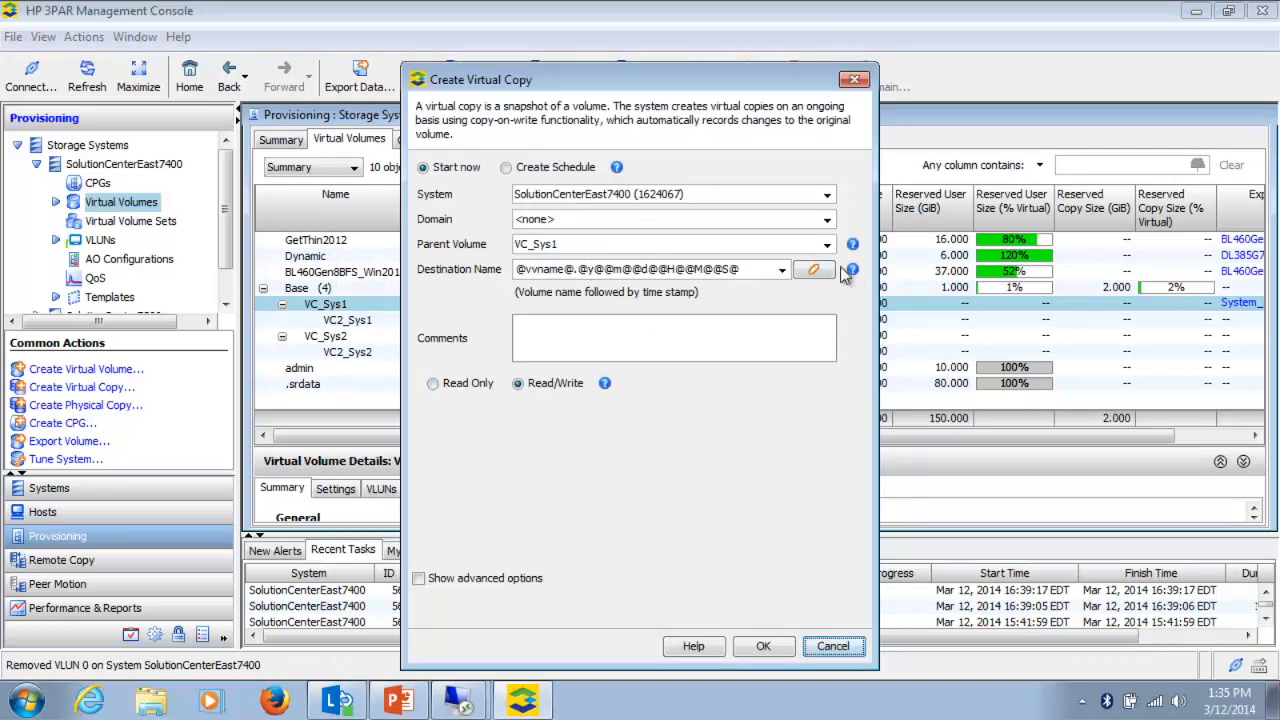
{"action": "left_click", "coordinate": [783, 270]}
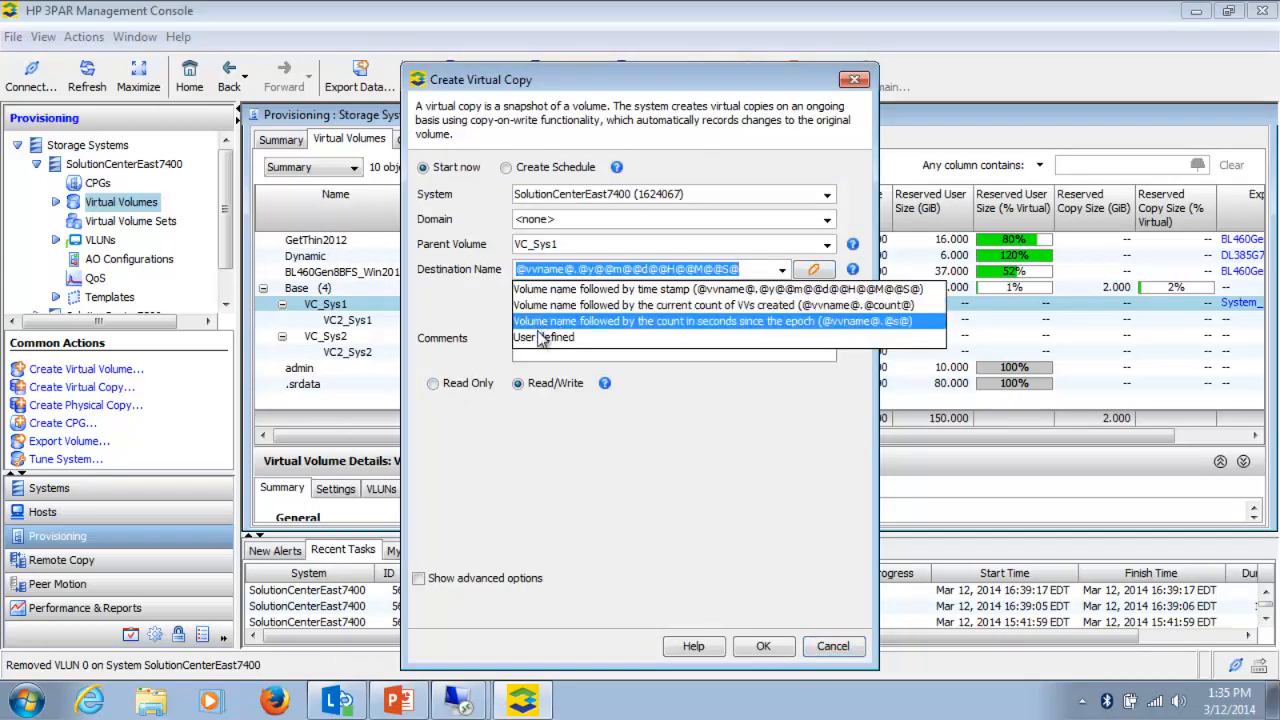
{"action": "left_click", "coordinate": [545, 337]}
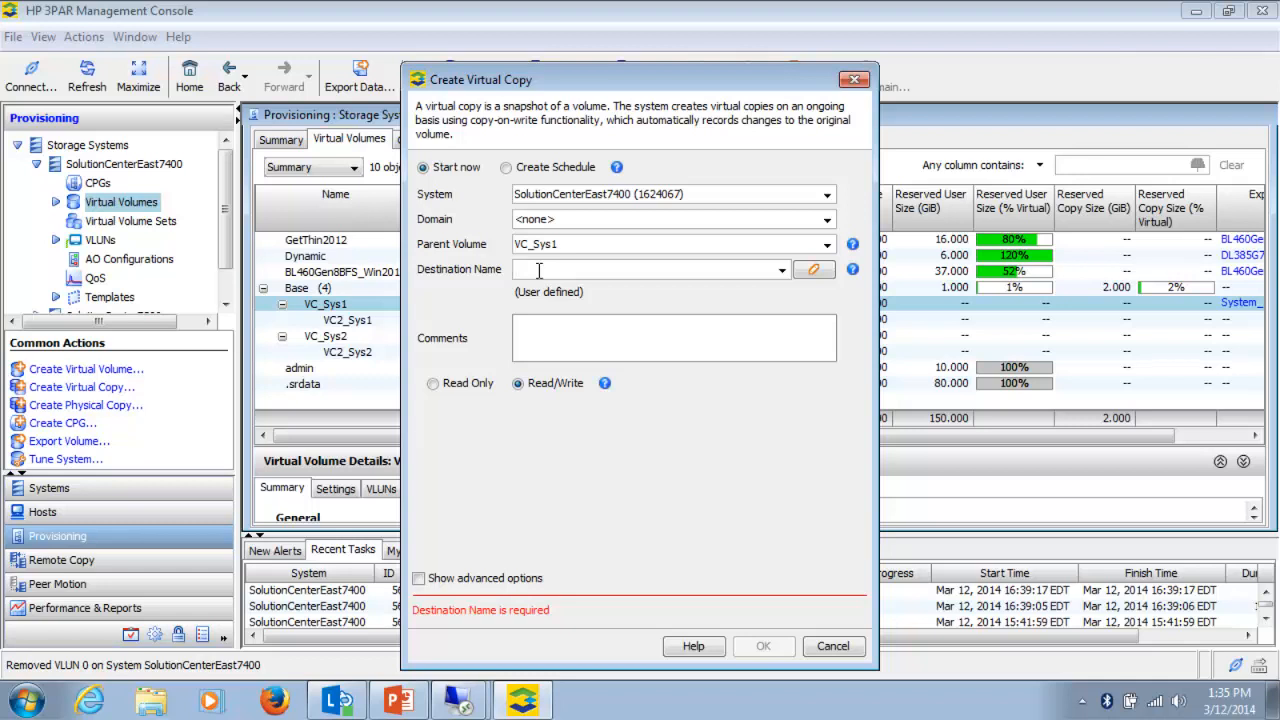
{"action": "type", "text": "VC3_Sys1"}
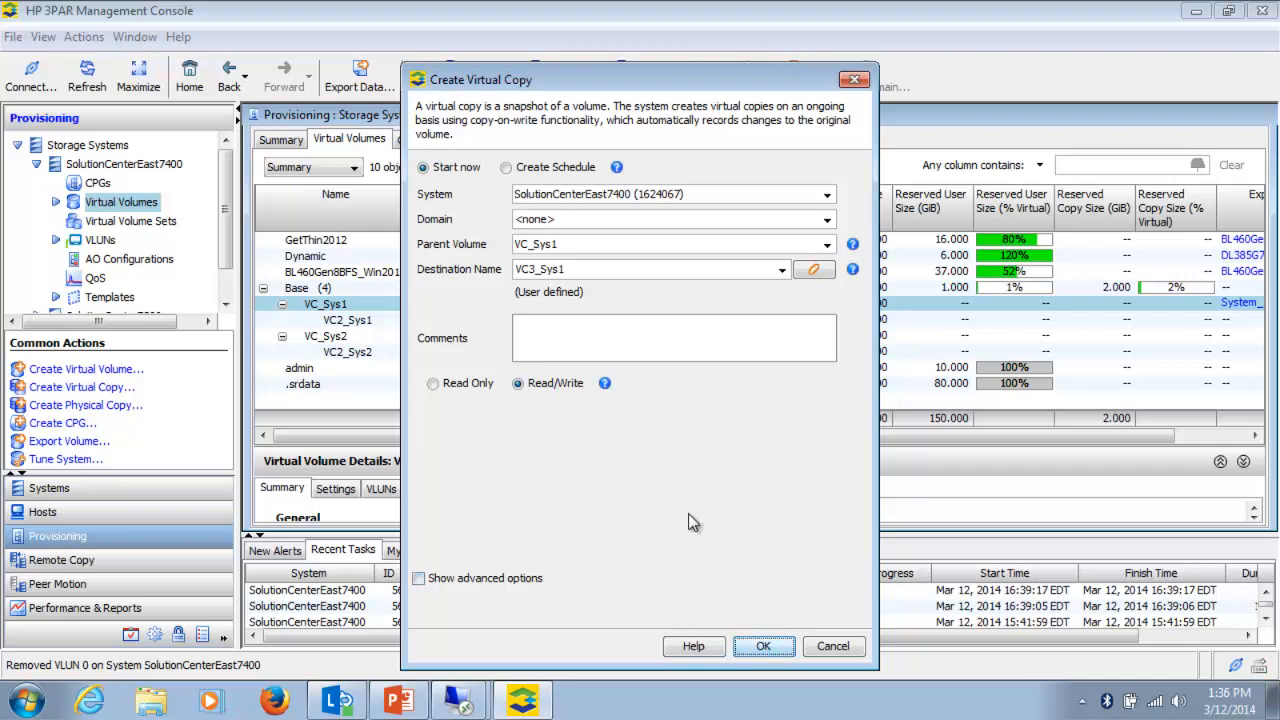
{"action": "left_click", "coordinate": [740, 644]}
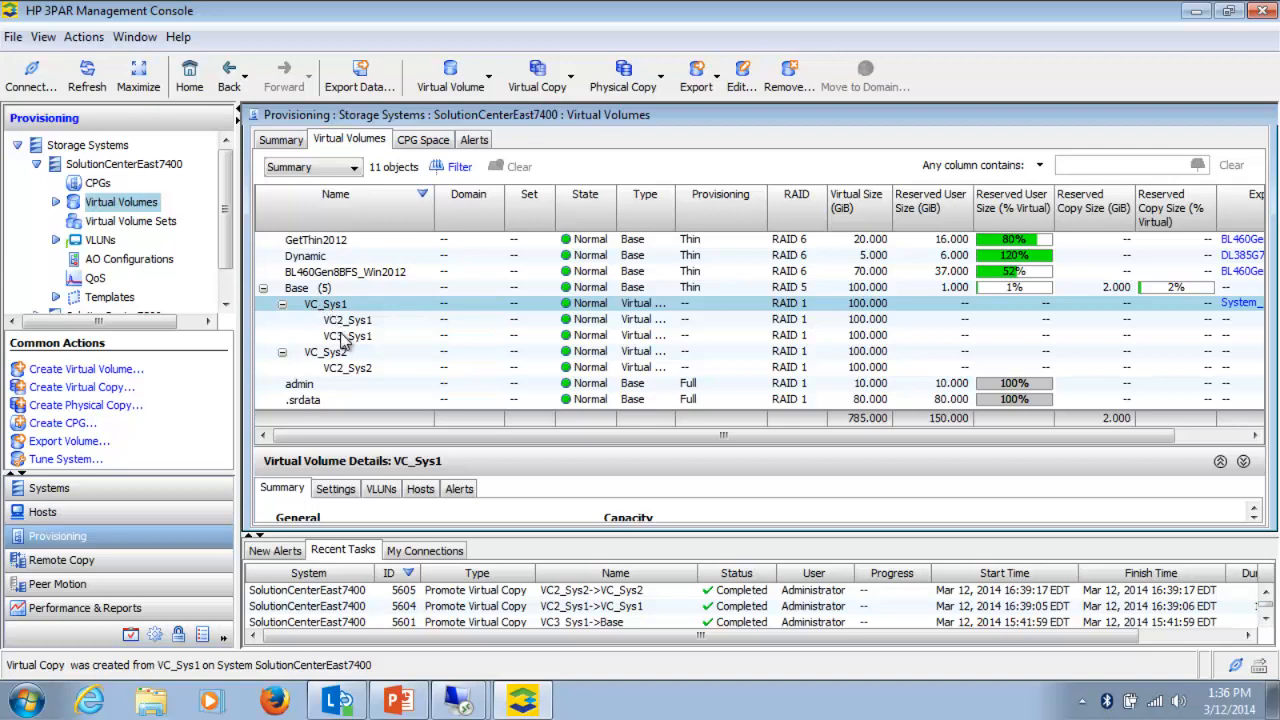
{"action": "left_click", "coordinate": [345, 337]}
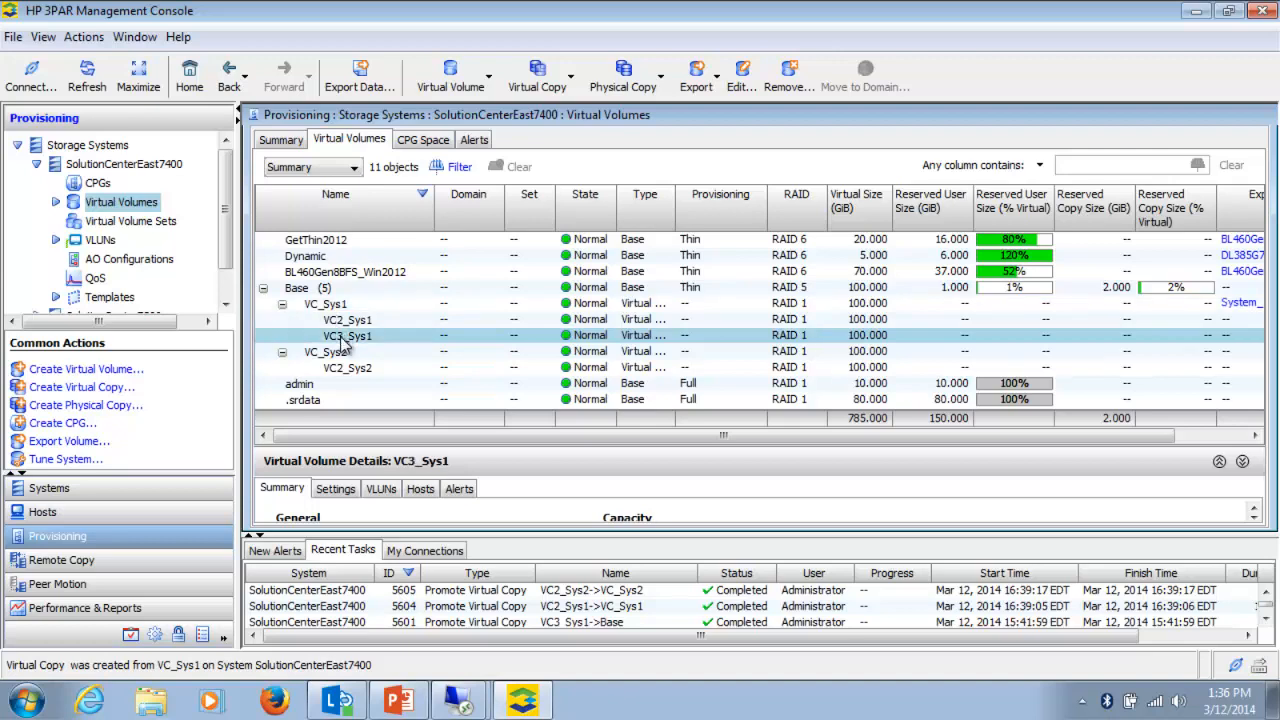
{"action": "right_click", "coordinate": [345, 341]}
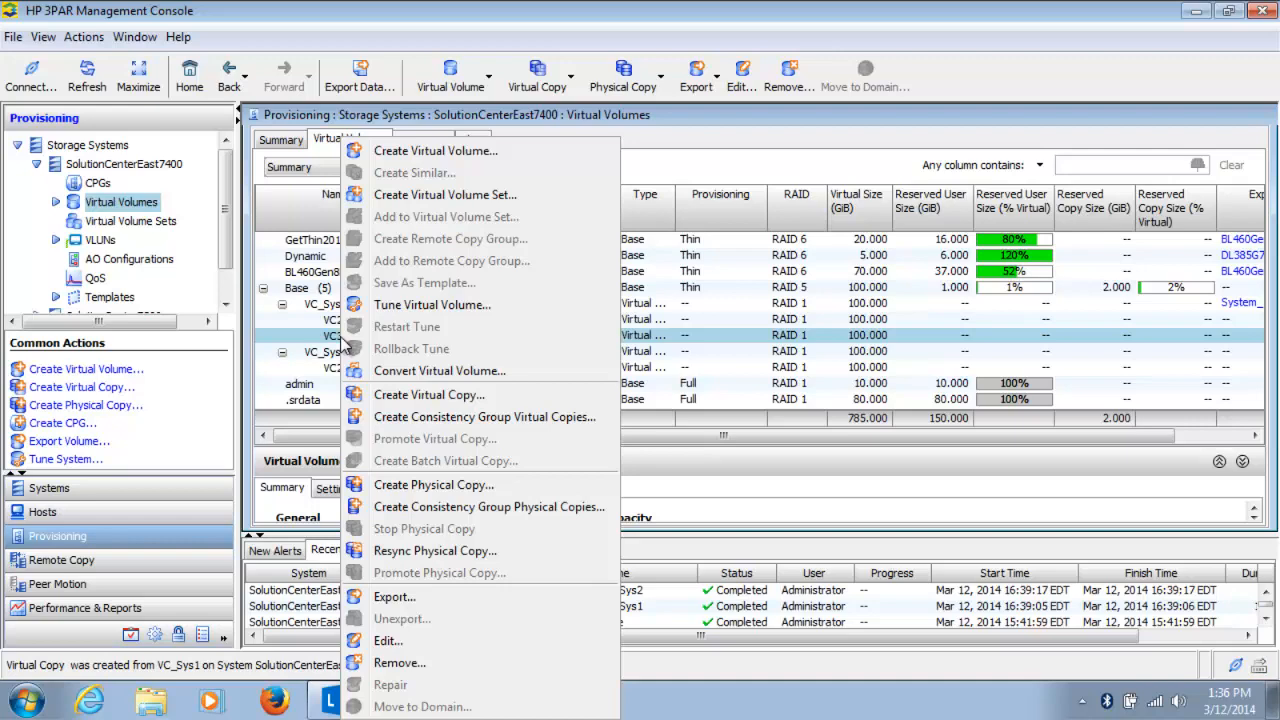
{"action": "left_click", "coordinate": [325, 311]}
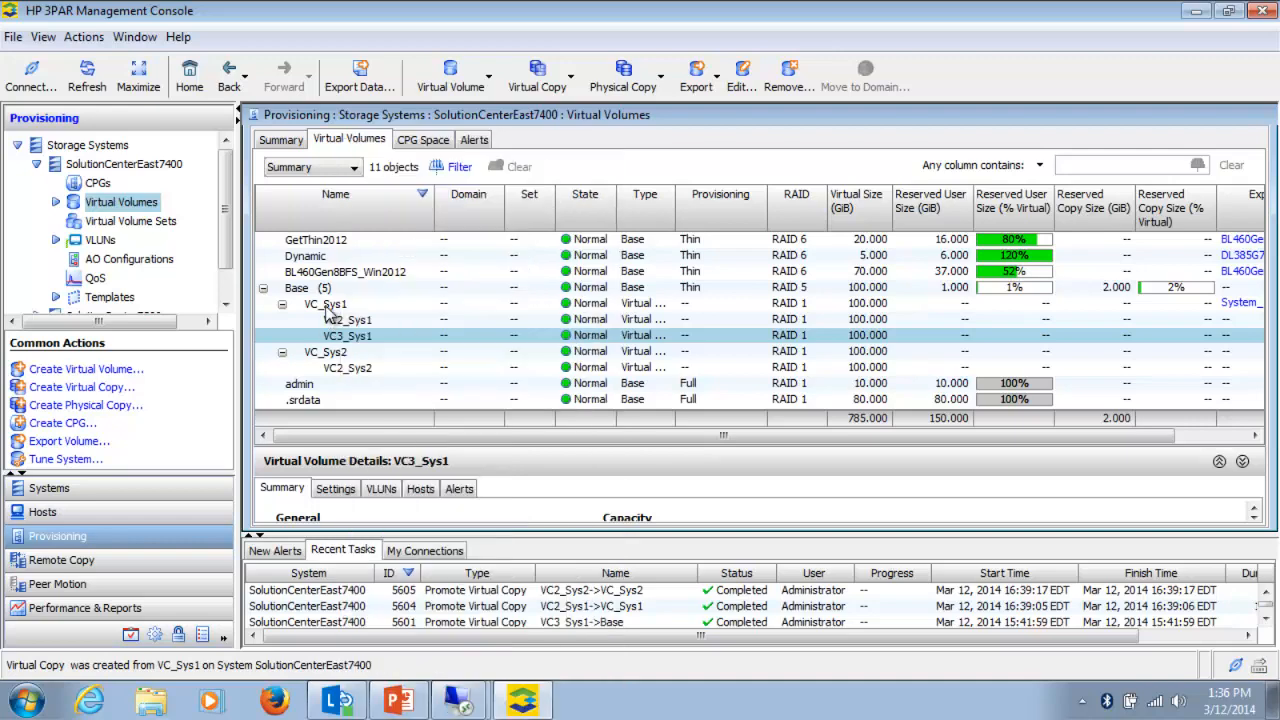
Unexport VC_Sys1 from host System_1_DL360Gen8_FCoE, accepting the removal of its VLUNs and template.
{"action": "left_click", "coordinate": [327, 311]}
{"action": "right_click", "coordinate": [327, 311]}
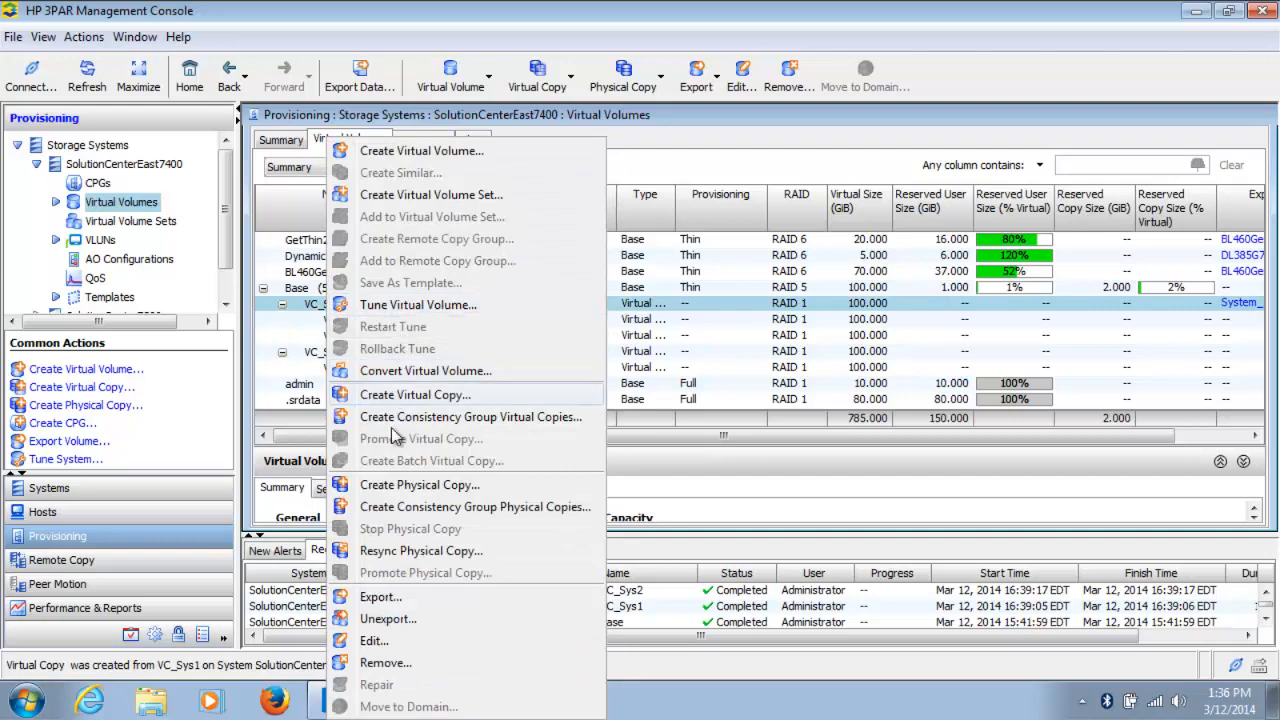
{"action": "left_click", "coordinate": [388, 619]}
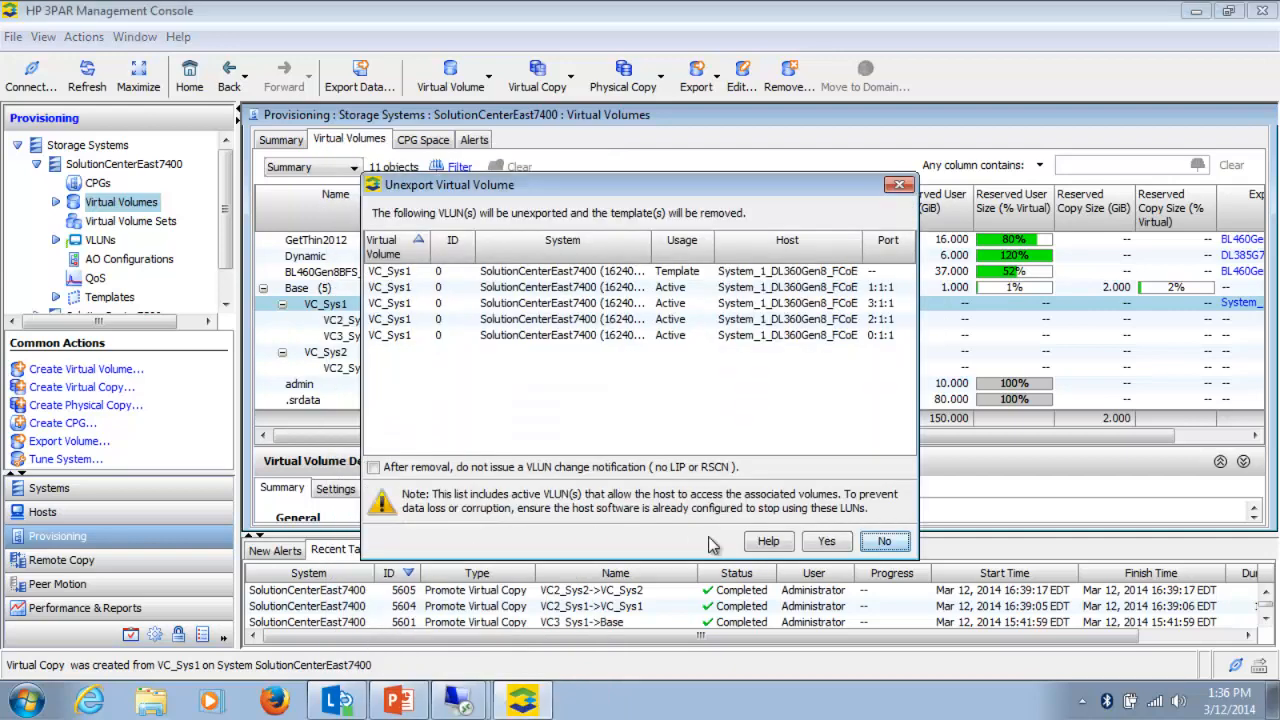
{"action": "left_click", "coordinate": [826, 541]}
{"action": "left_click", "coordinate": [593, 476]}
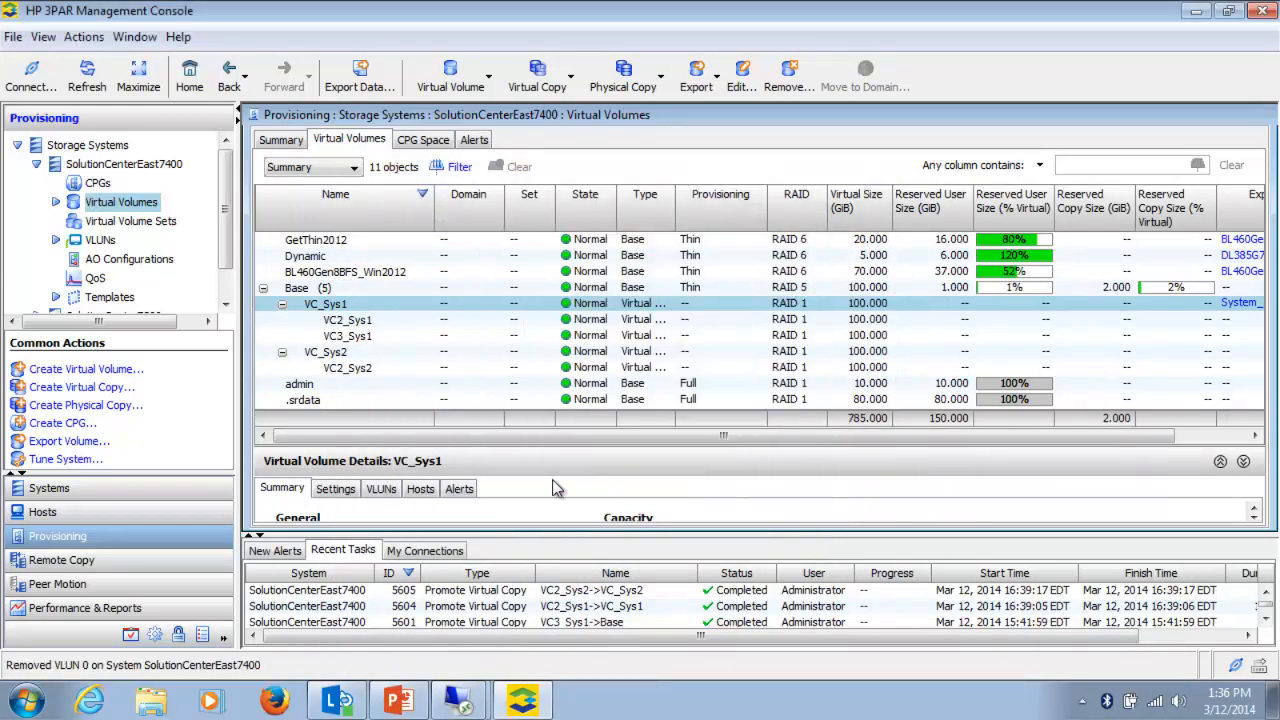
Switch to the Remote Desktop session of host 192.168.80.160 and rescan the disks in Disk Management.
{"action": "mouse_move", "coordinate": [460, 698]}
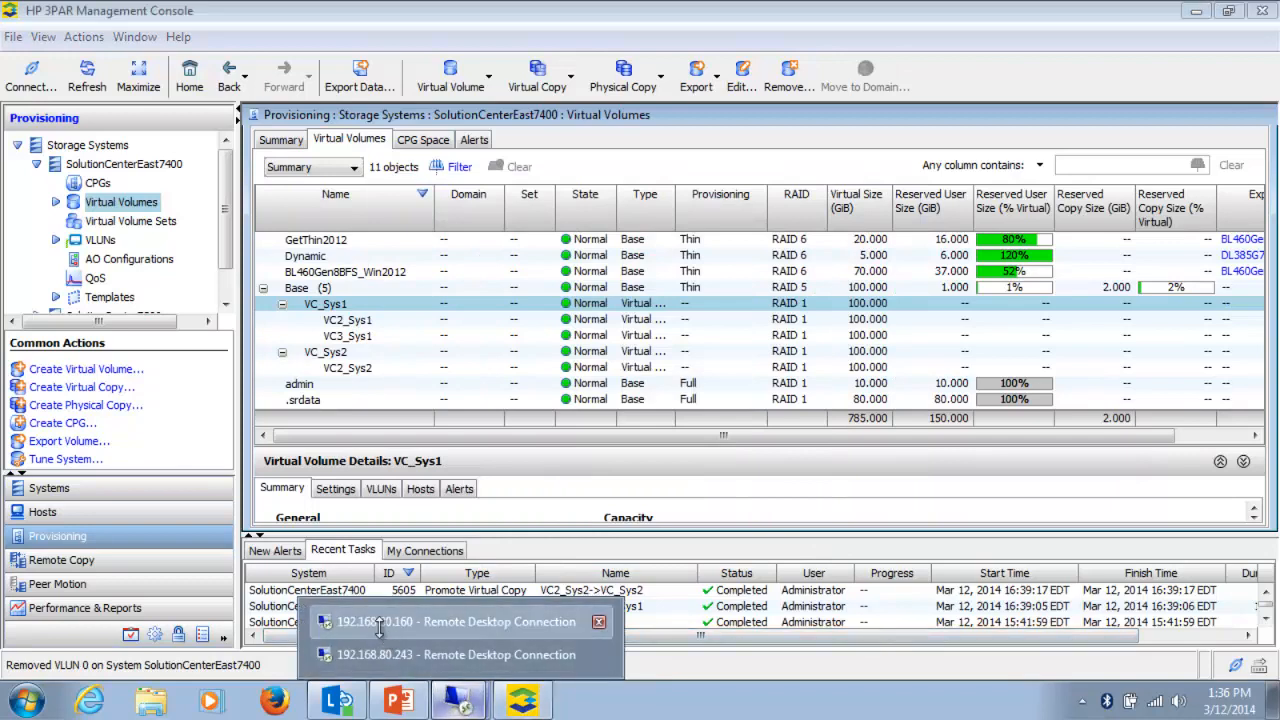
{"action": "left_click", "coordinate": [460, 621]}
{"action": "left_click", "coordinate": [258, 79]}
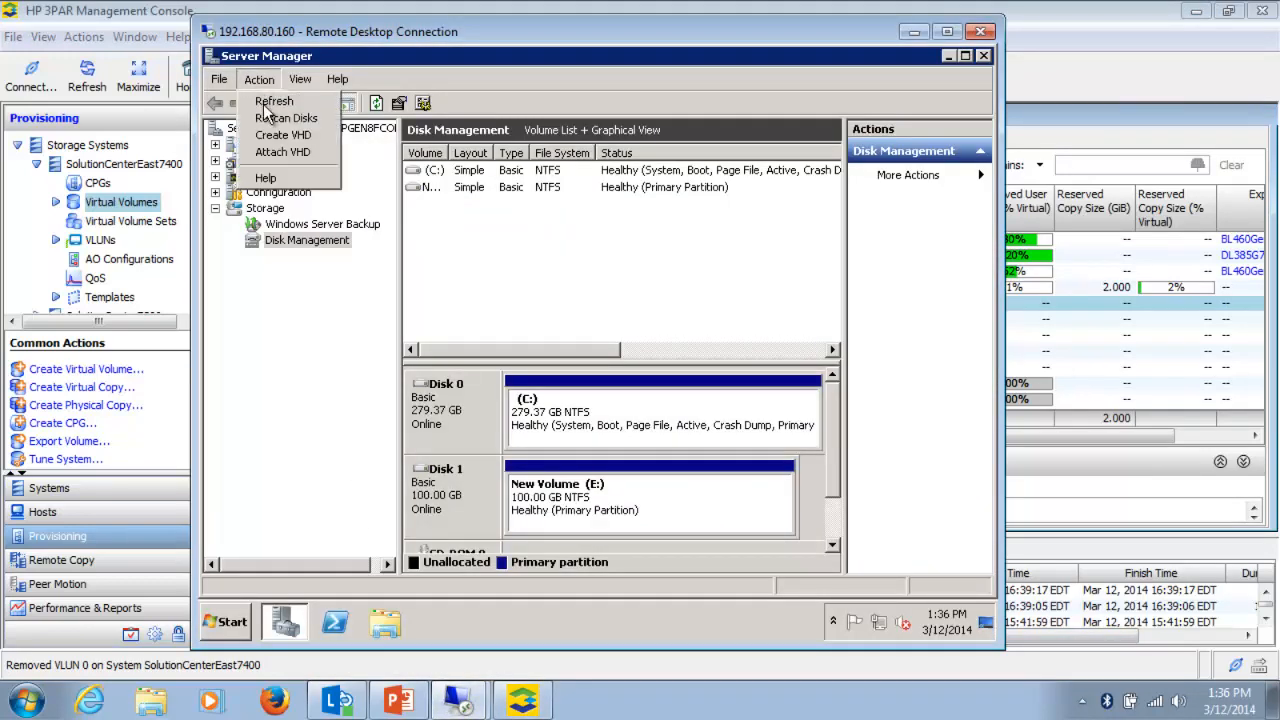
{"action": "left_click", "coordinate": [270, 119]}
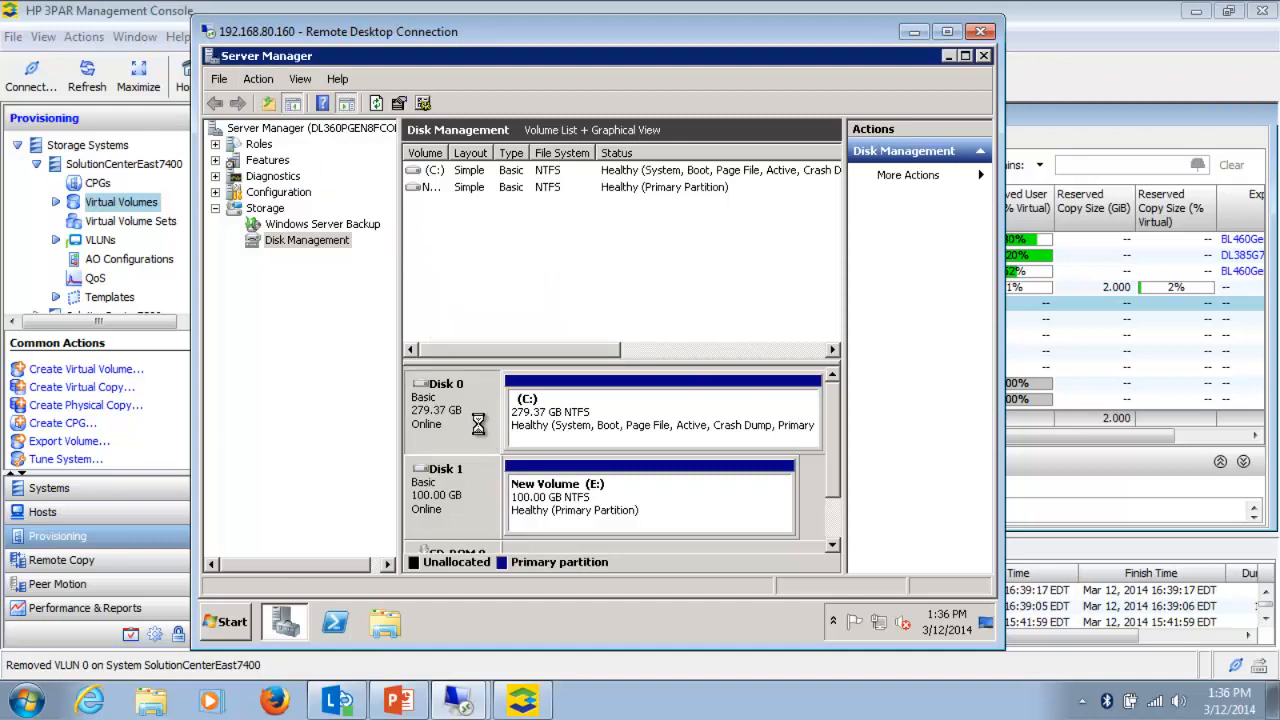
Return to the HP 3PAR Management Console and promote virtual copy VC3_Sys1 to the target volume Base, confirming the overwrite.
{"action": "left_click", "coordinate": [157, 10]}
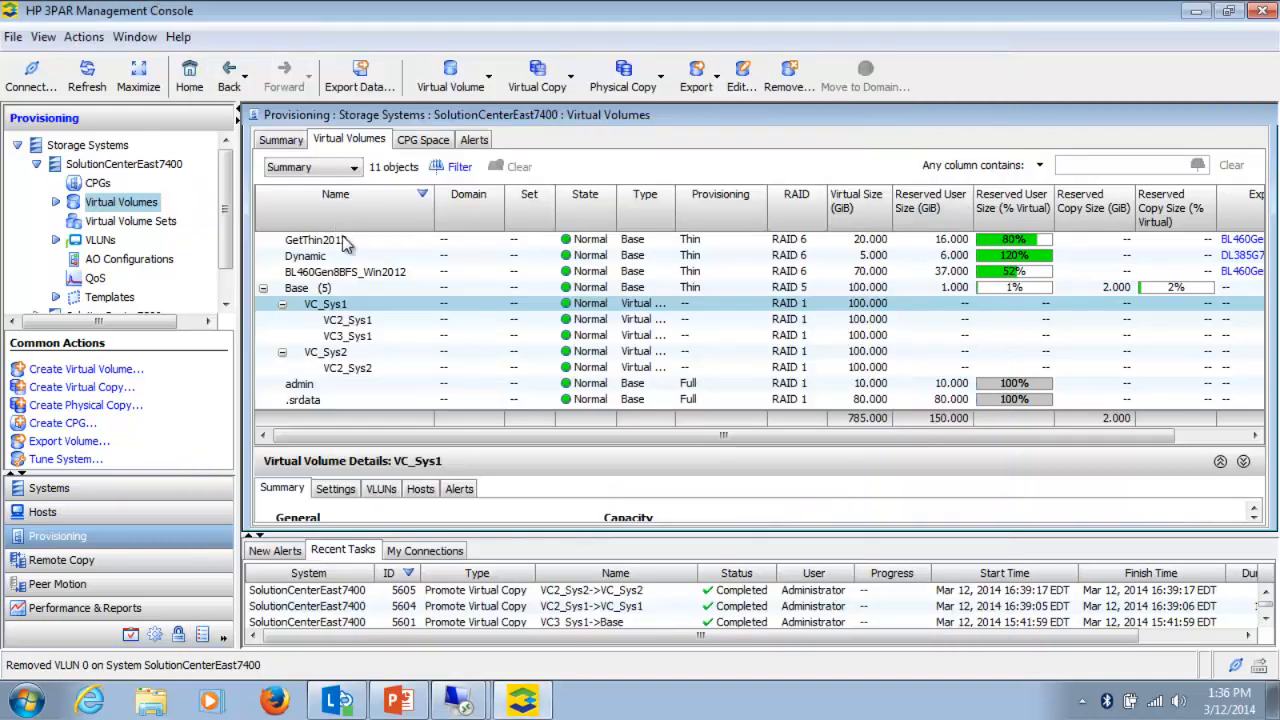
{"action": "left_click", "coordinate": [356, 337]}
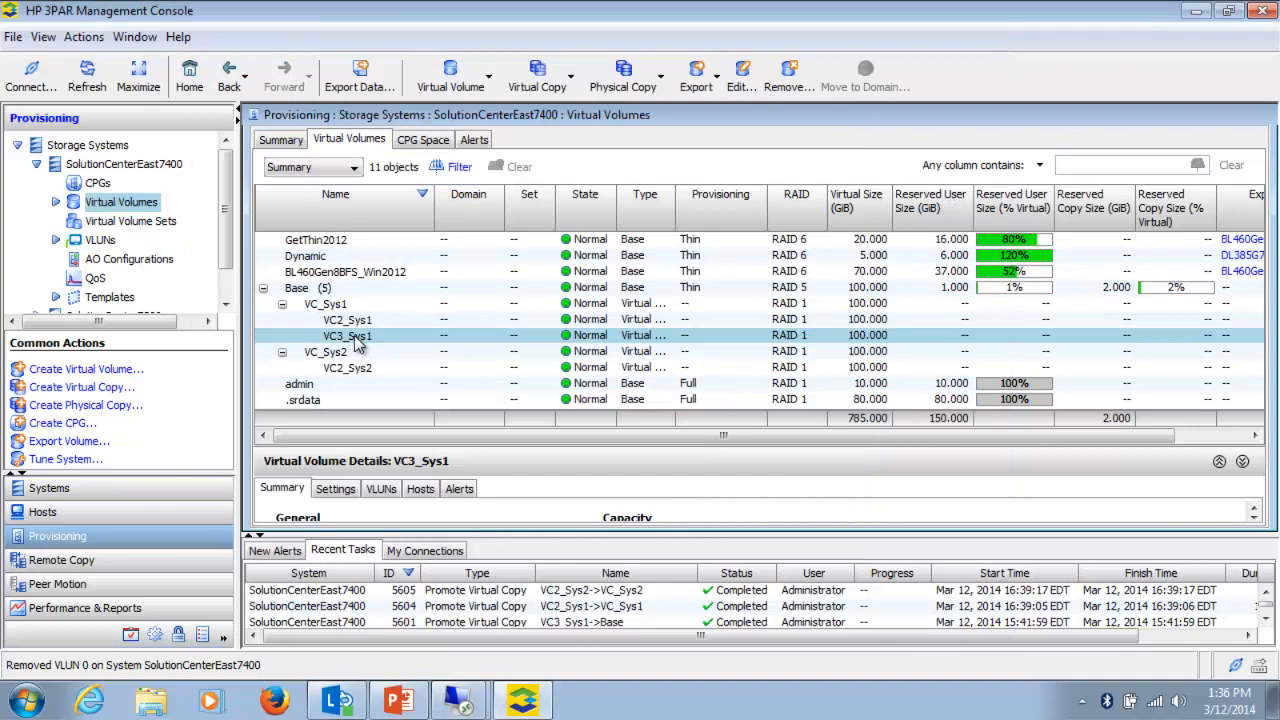
{"action": "right_click", "coordinate": [357, 343]}
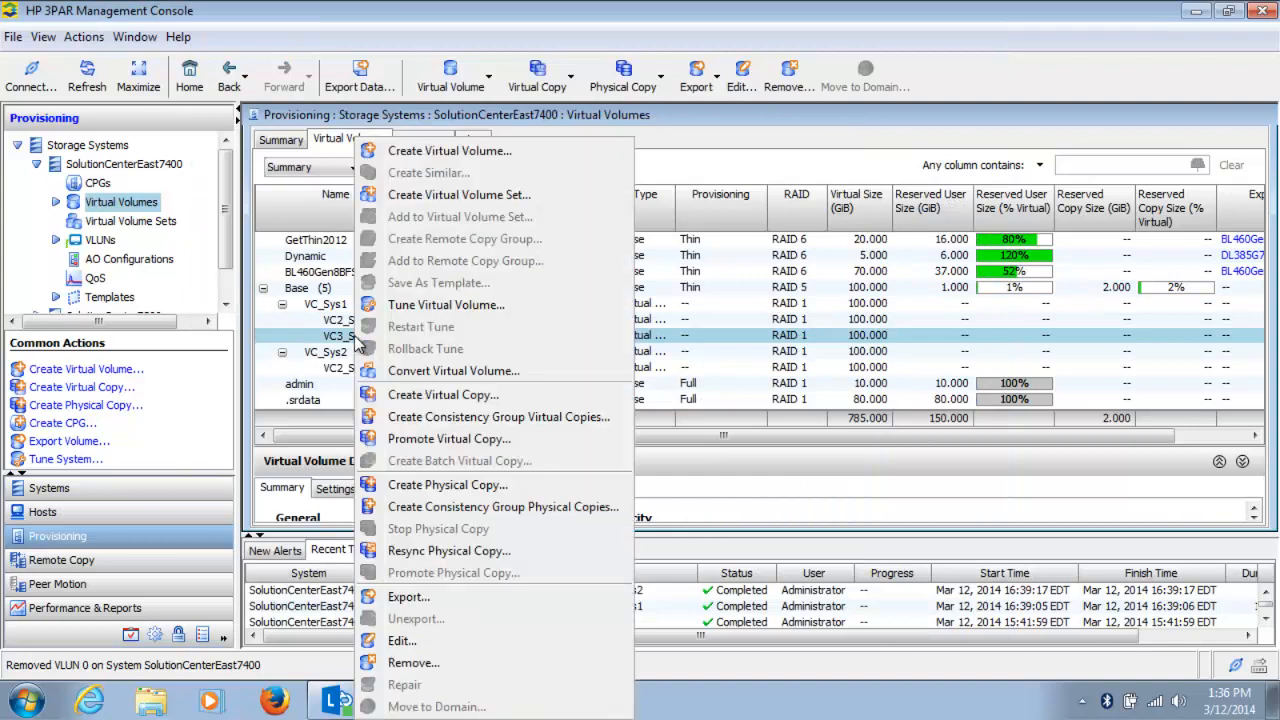
{"action": "left_click", "coordinate": [428, 438]}
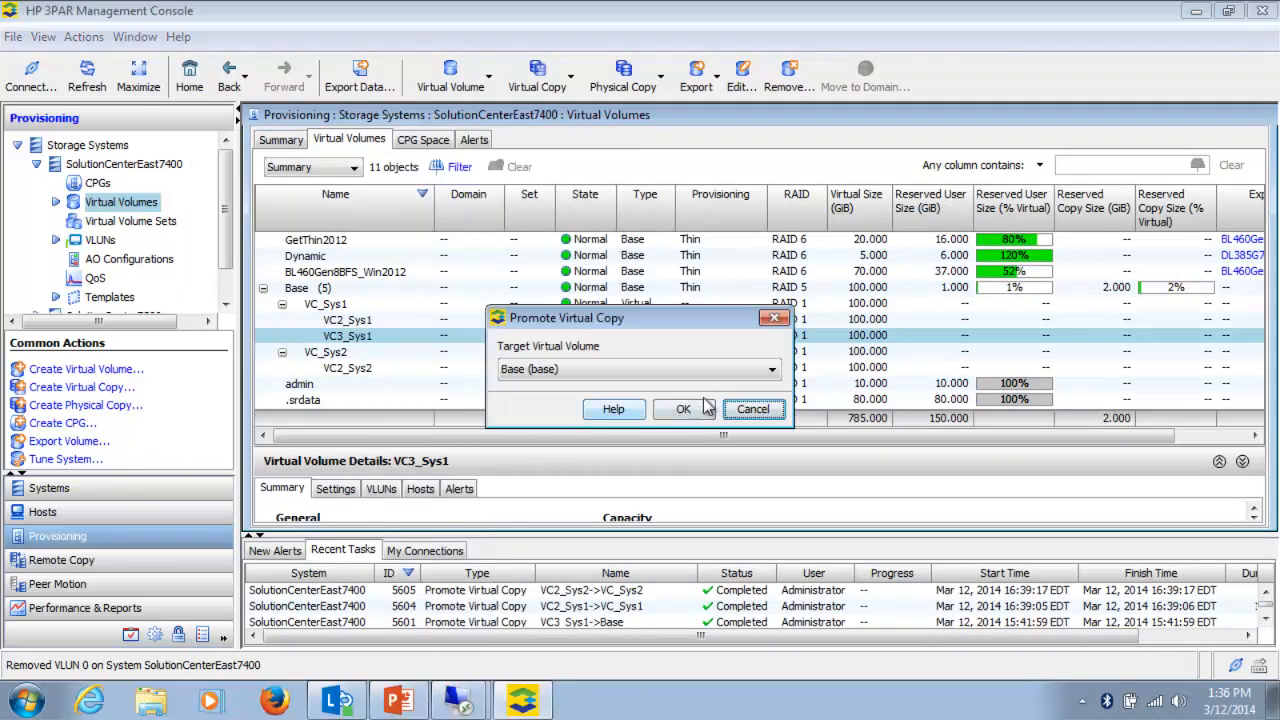
{"action": "left_click", "coordinate": [773, 370]}
{"action": "left_click", "coordinate": [773, 372]}
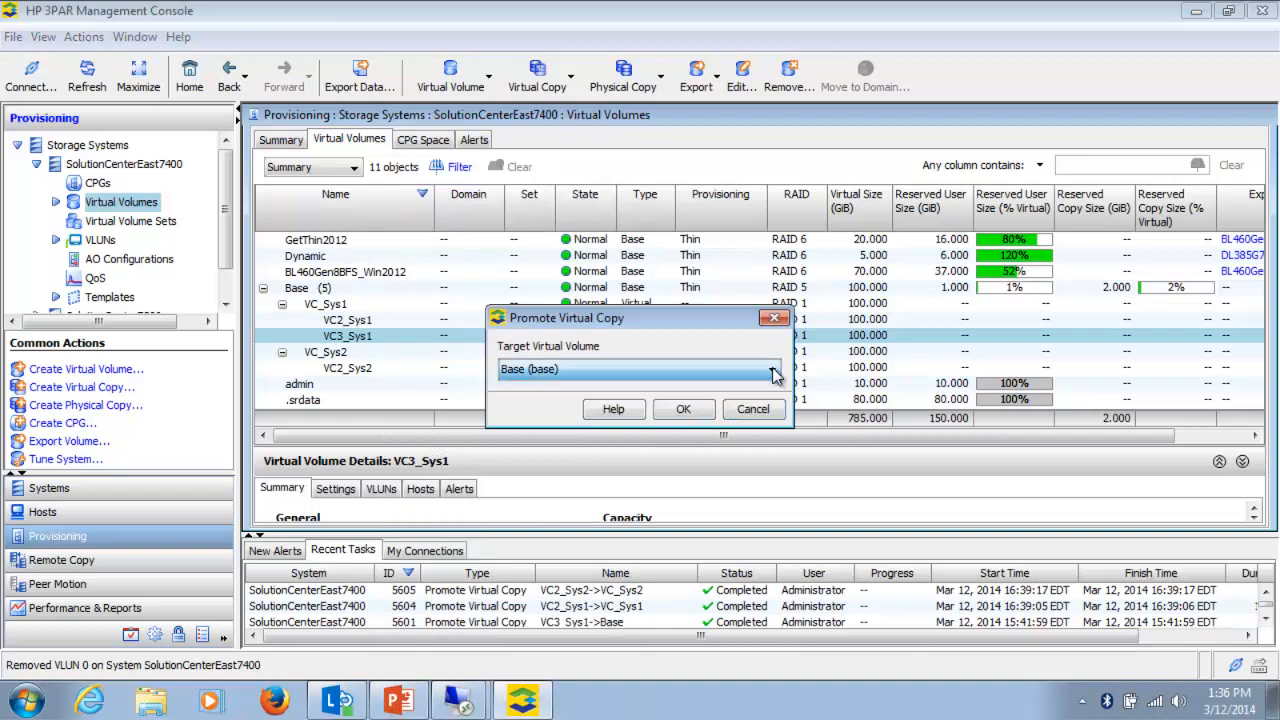
{"action": "left_click", "coordinate": [683, 409]}
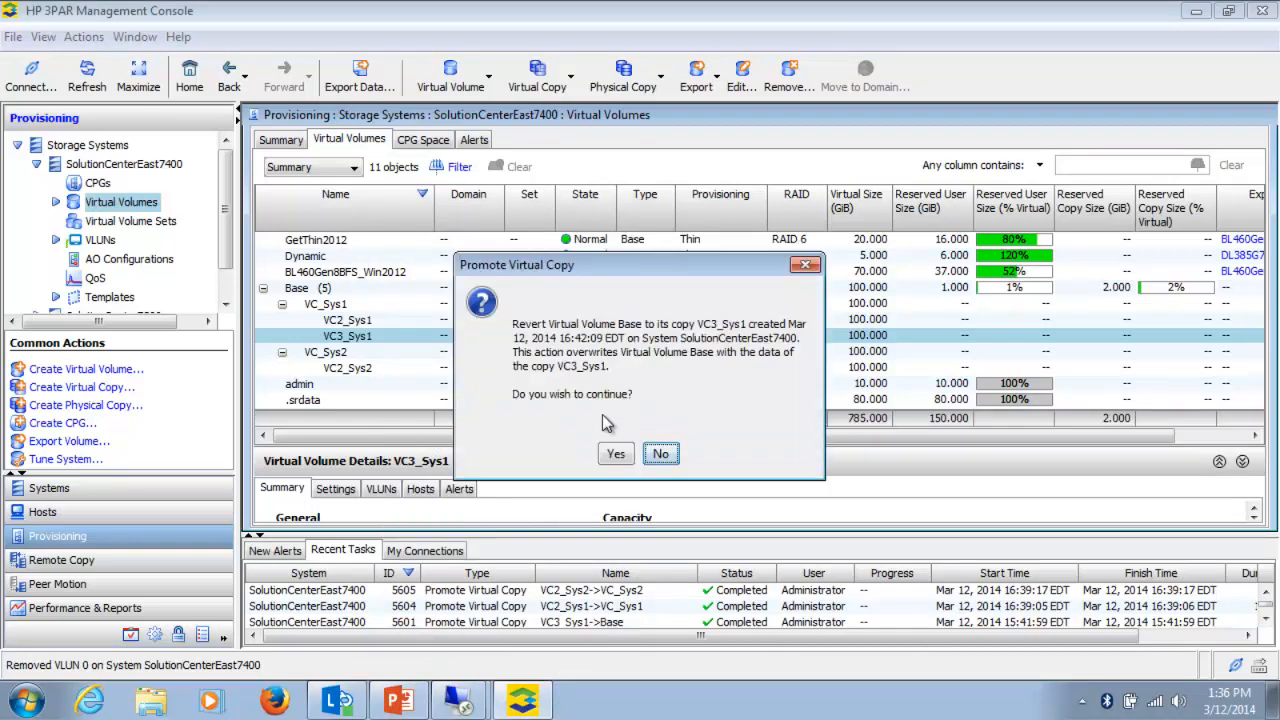
{"action": "left_click", "coordinate": [615, 453]}
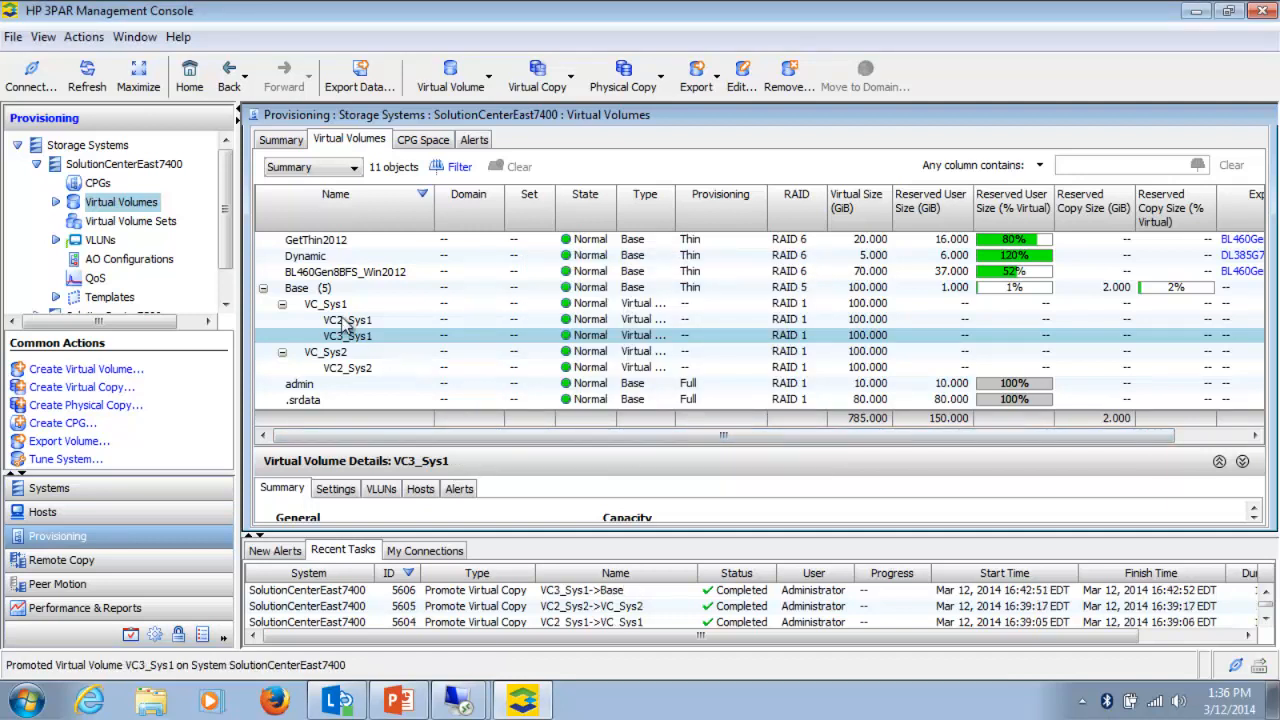
Export the Base volume to host System_1_DL360Gen8_FCoE with LUN 0.
{"action": "left_click", "coordinate": [298, 289]}
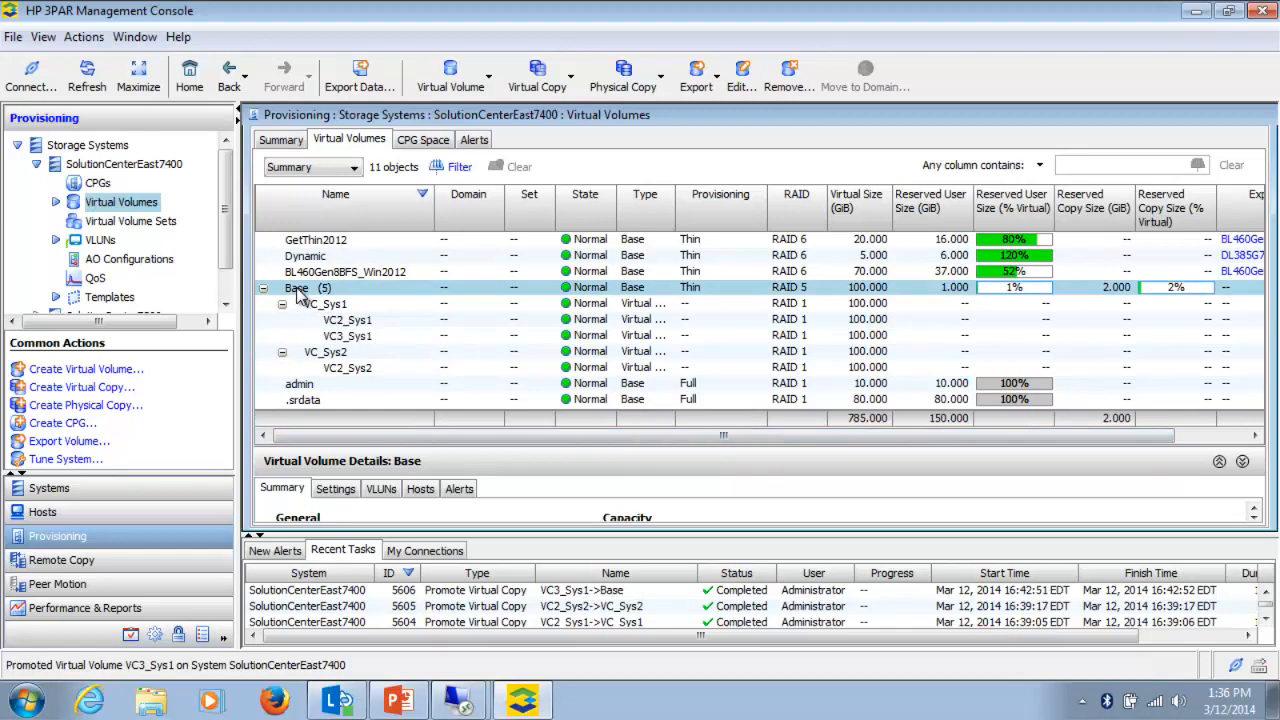
{"action": "right_click", "coordinate": [298, 289]}
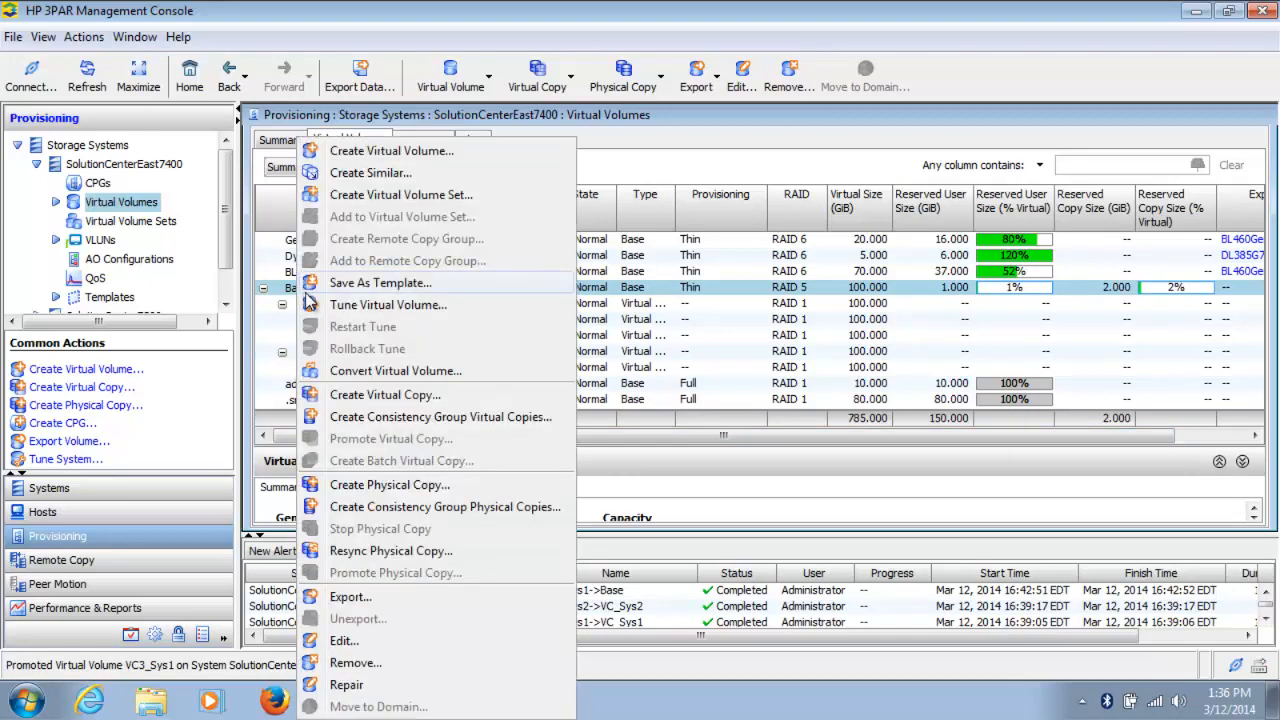
{"action": "left_click", "coordinate": [348, 597]}
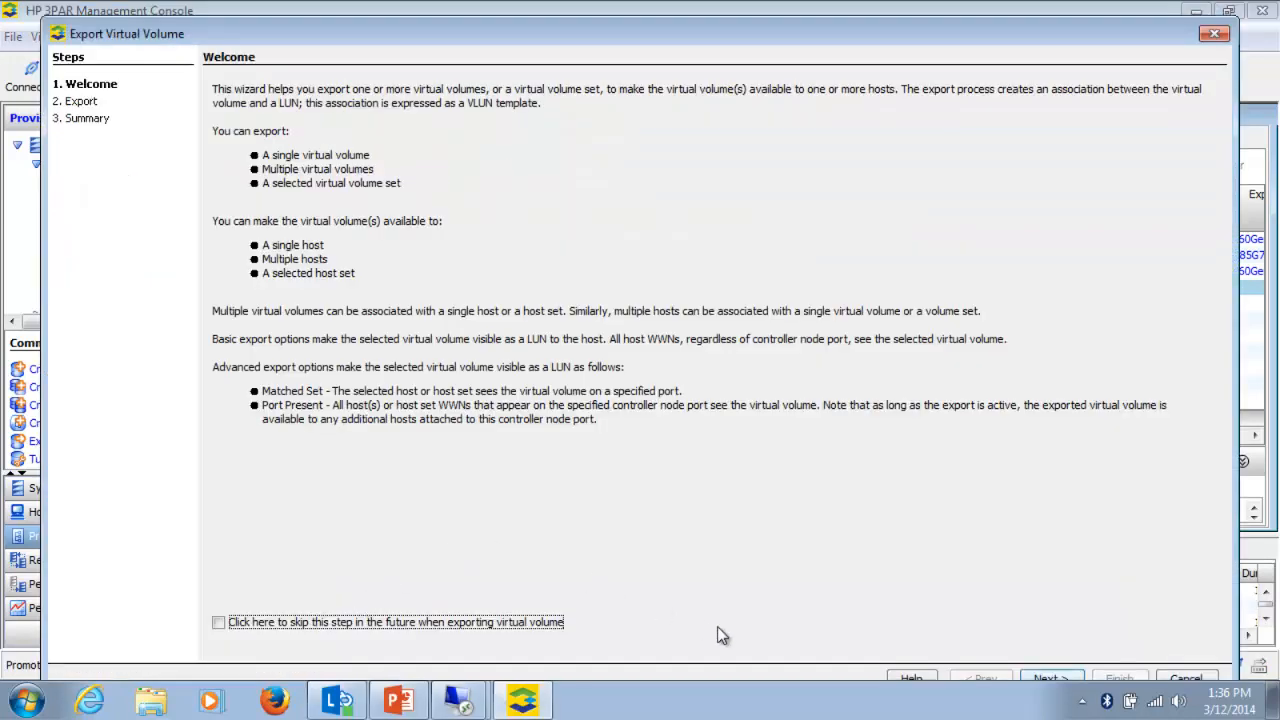
{"action": "left_click", "coordinate": [1050, 679]}
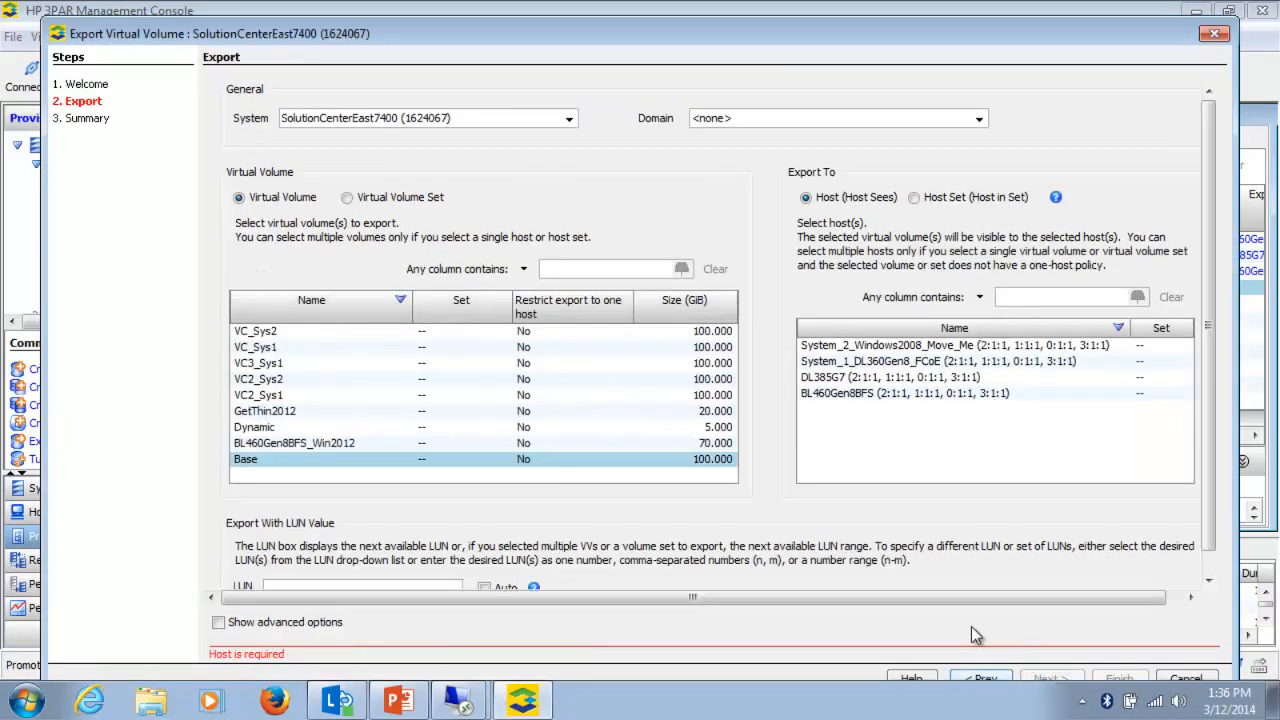
{"action": "left_click", "coordinate": [822, 362]}
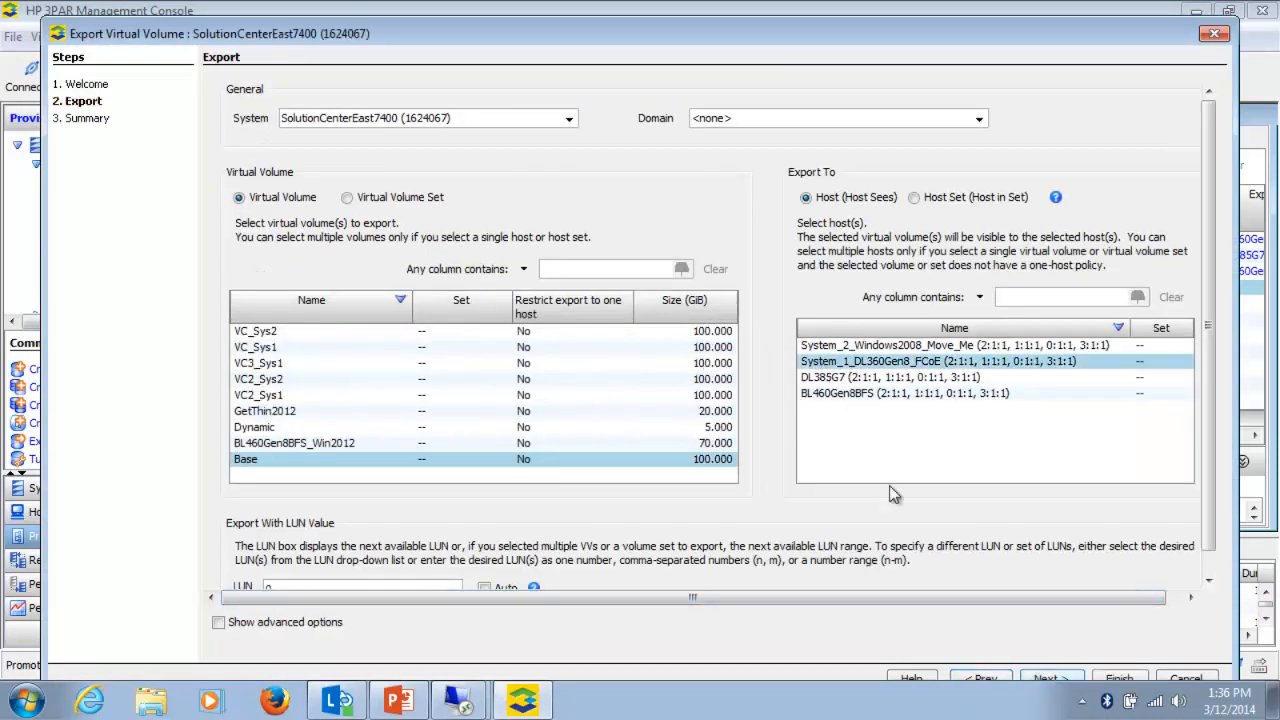
{"action": "left_click", "coordinate": [1050, 679]}
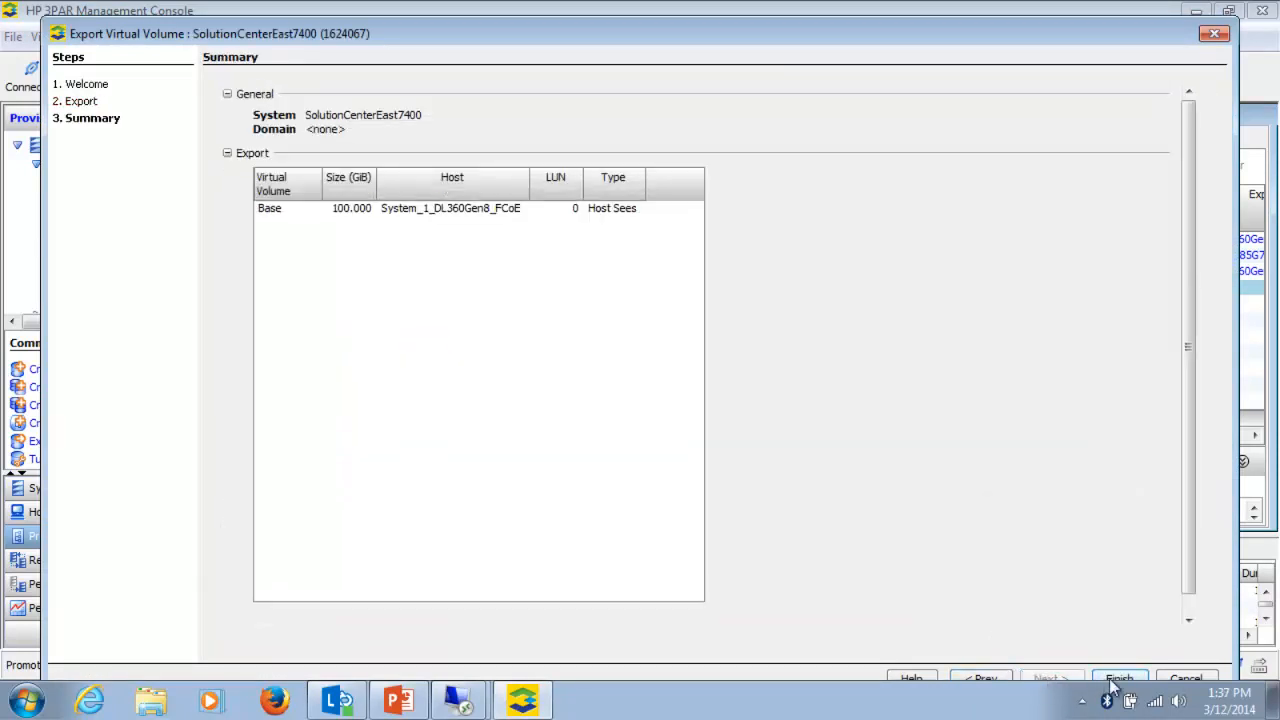
{"action": "left_click", "coordinate": [1119, 679]}
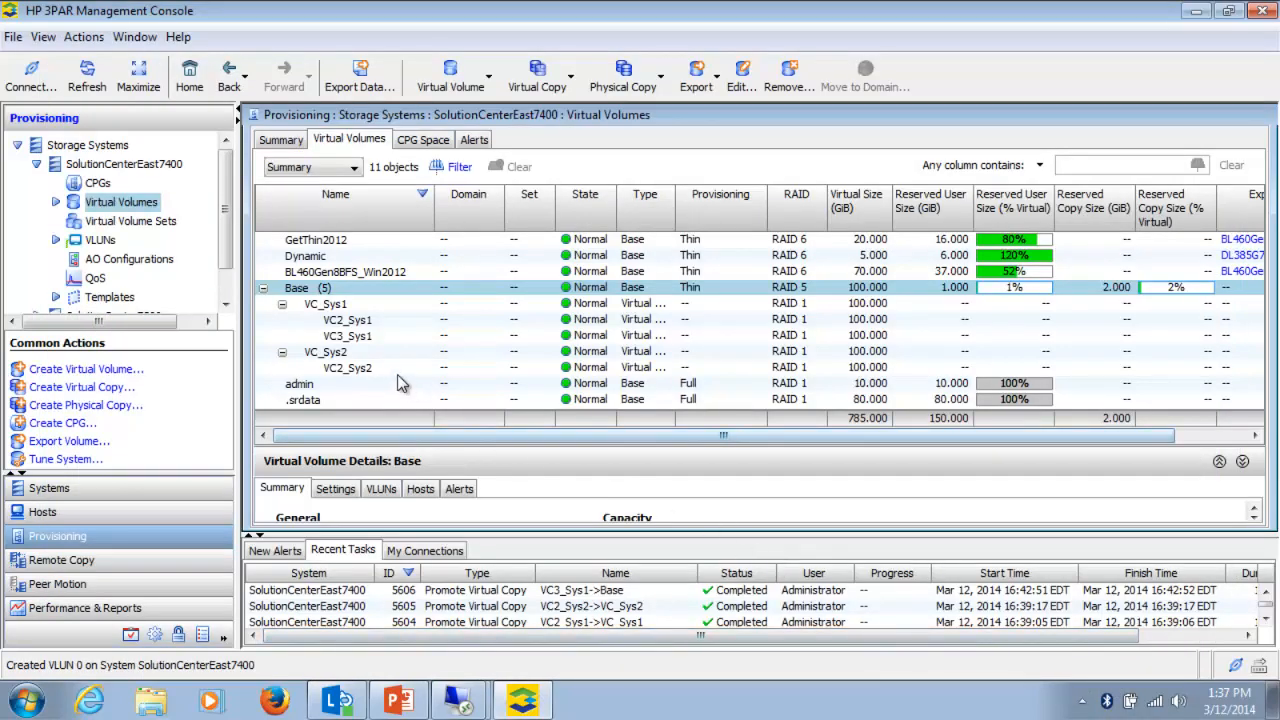
Switch to the Remote Desktop session of host 192.168.80.160 and rescan the disks in Disk Management until the exported Base disk is detected.
{"action": "mouse_move", "coordinate": [458, 700]}
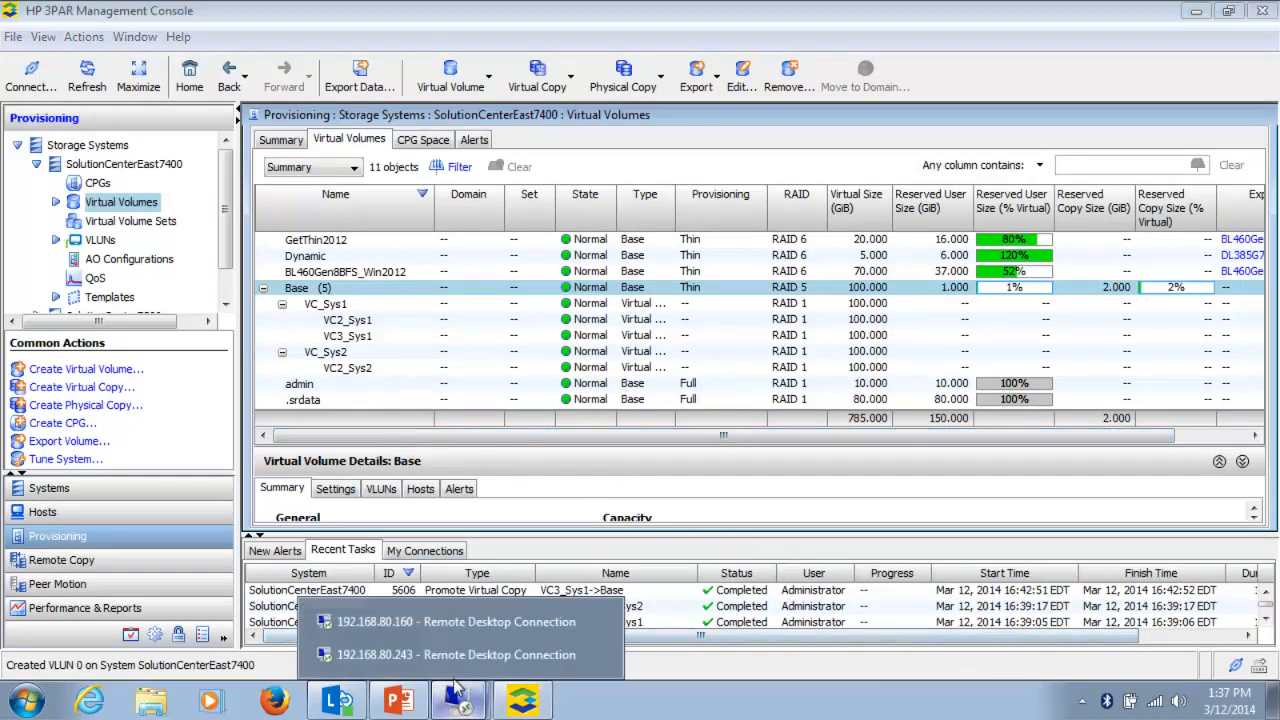
{"action": "left_click", "coordinate": [378, 622]}
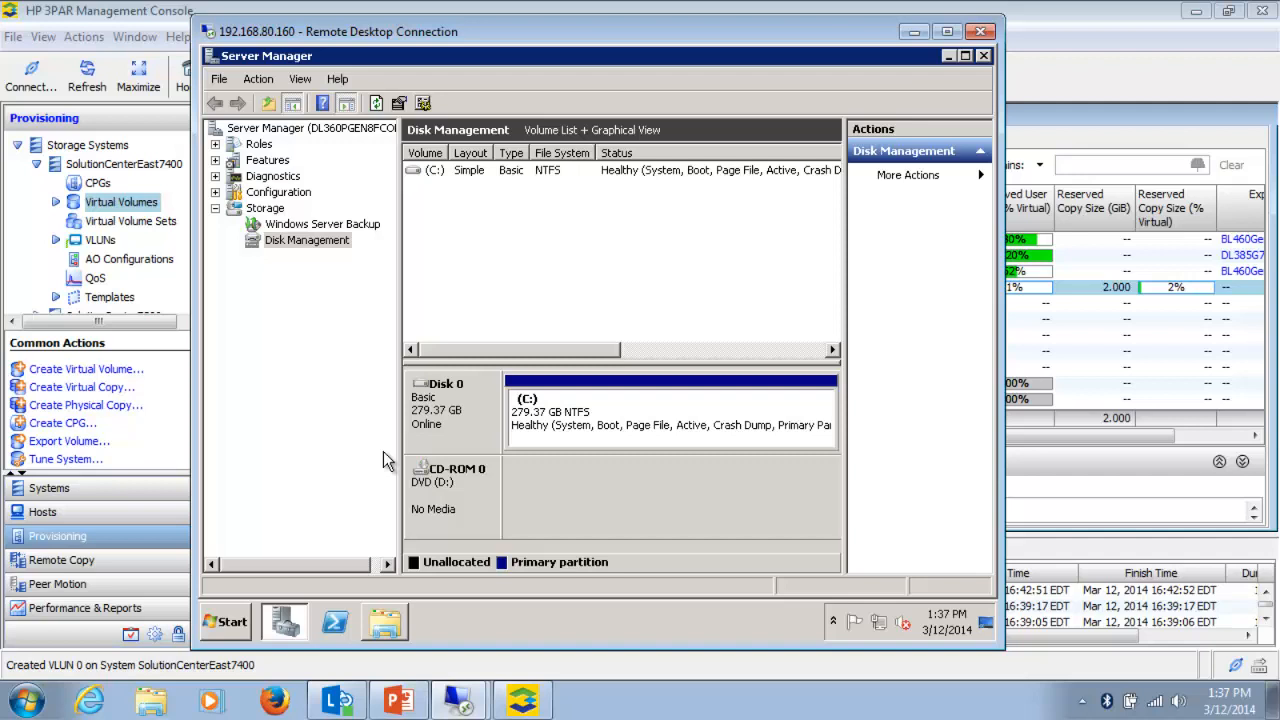
{"action": "left_click", "coordinate": [258, 80]}
{"action": "left_click", "coordinate": [272, 115]}
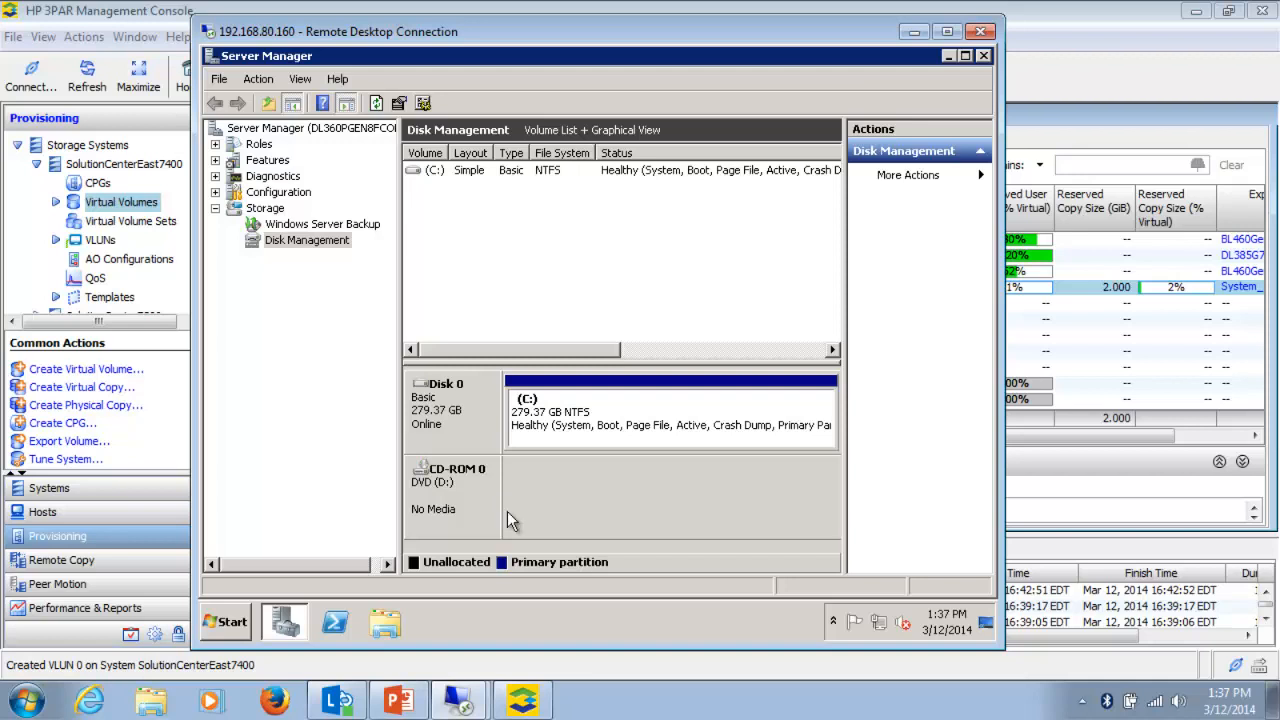
{"action": "left_click", "coordinate": [258, 79]}
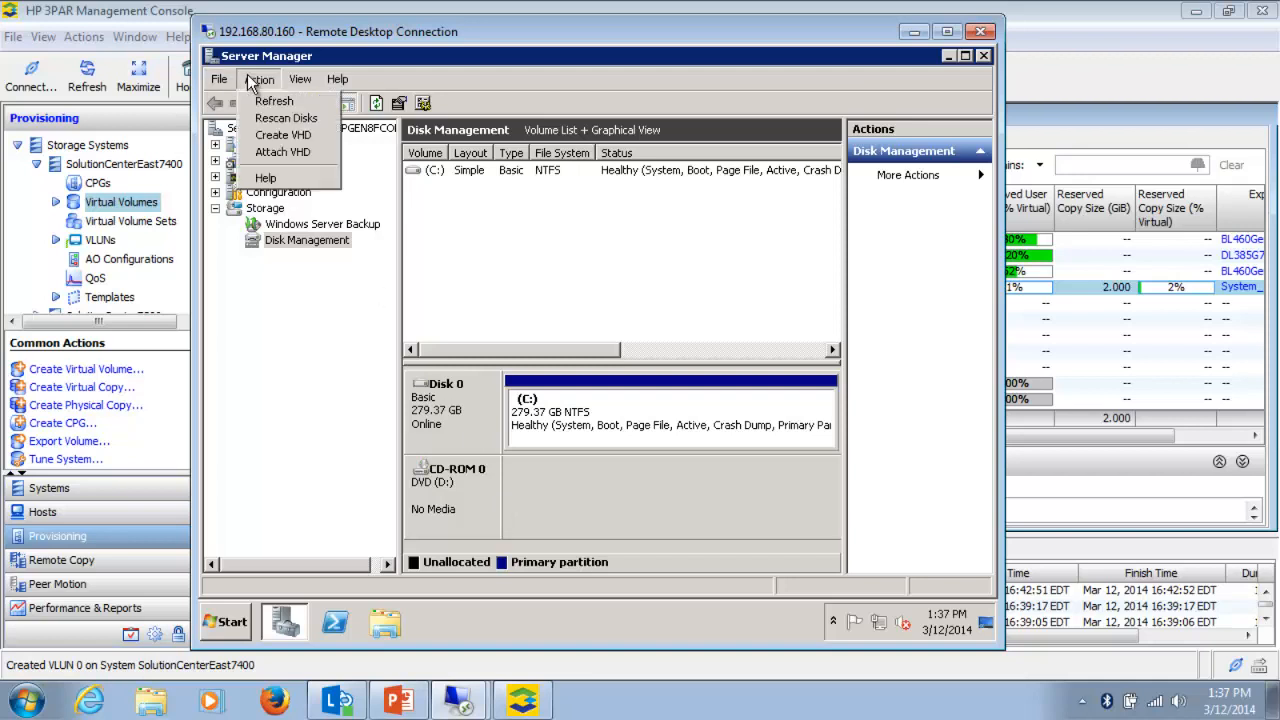
{"action": "left_click", "coordinate": [268, 120]}
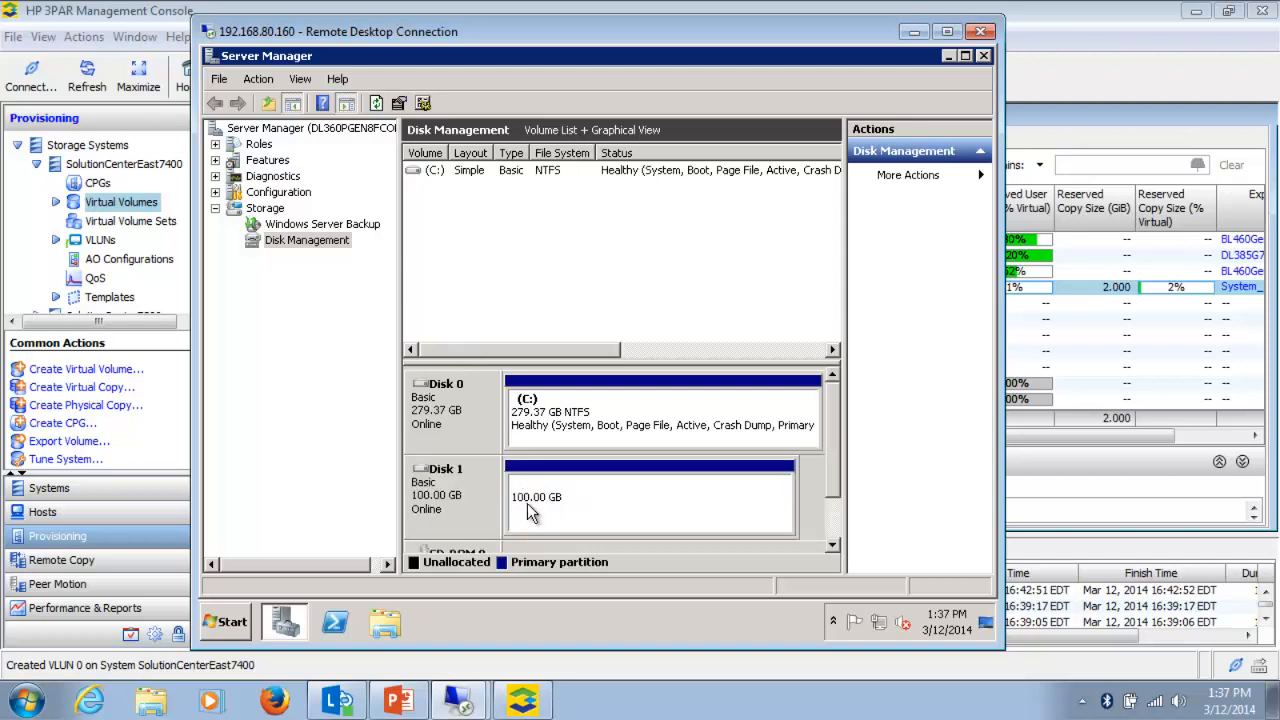
{"action": "left_click", "coordinate": [530, 512]}
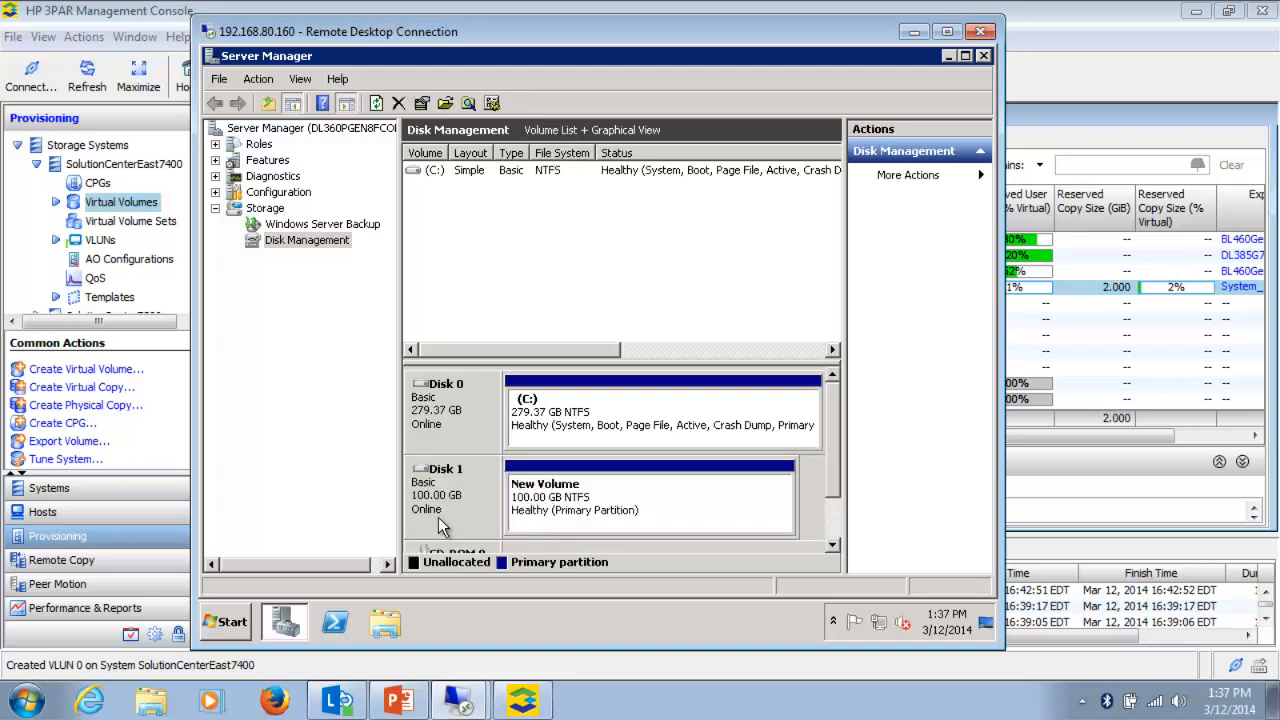
Open New Volume (E:) in the file explorer and preview the text file More Base Data is Needed.
{"action": "left_click", "coordinate": [230, 622]}
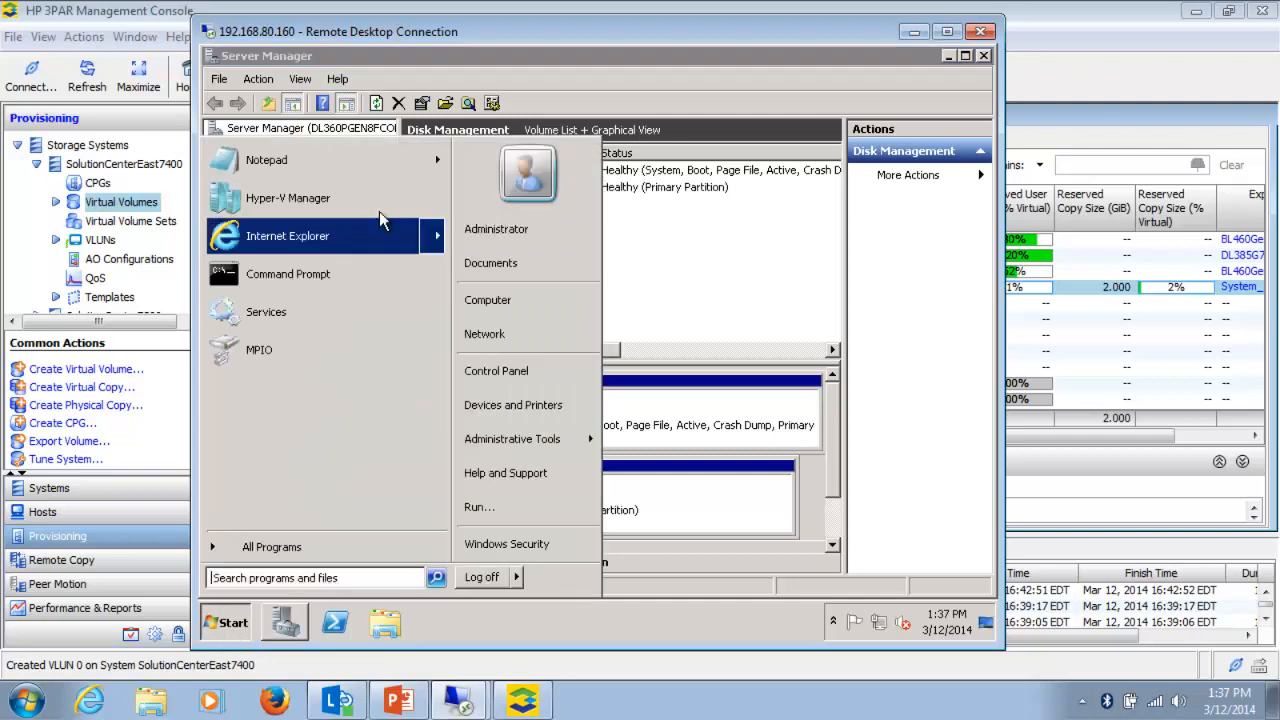
{"action": "left_click", "coordinate": [491, 298]}
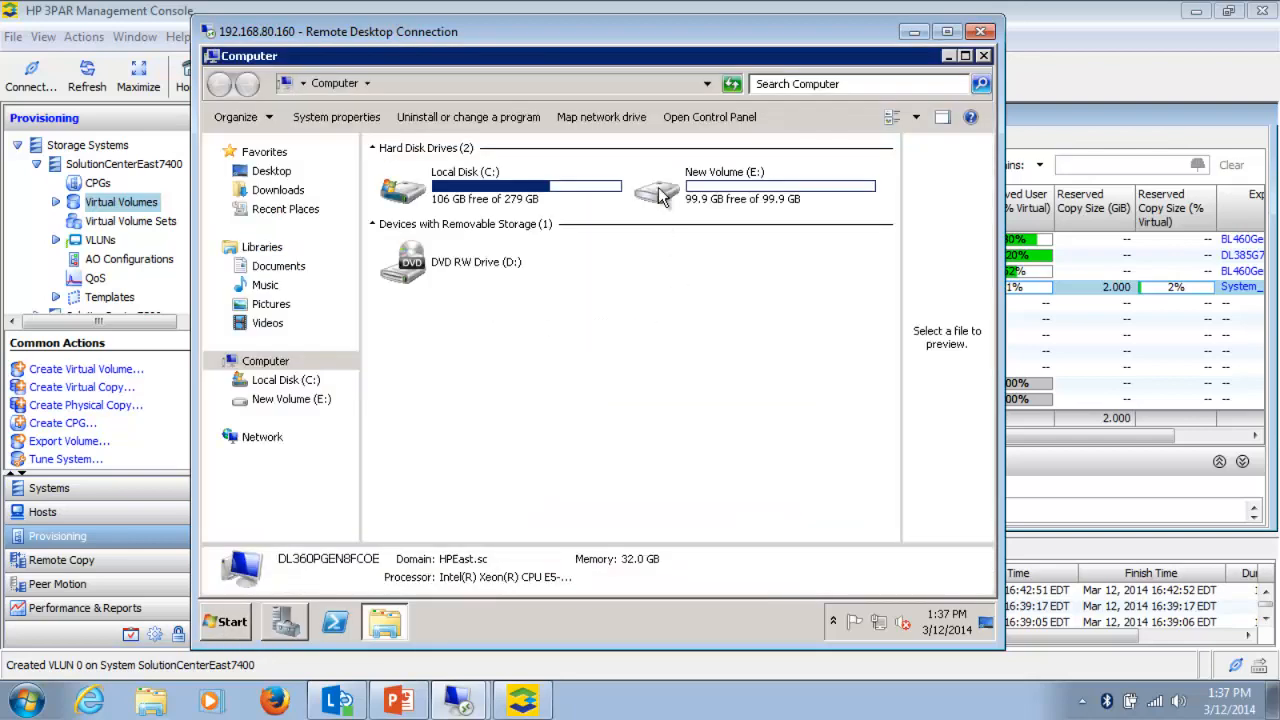
{"action": "double_click", "coordinate": [661, 198]}
{"action": "left_click", "coordinate": [430, 220]}
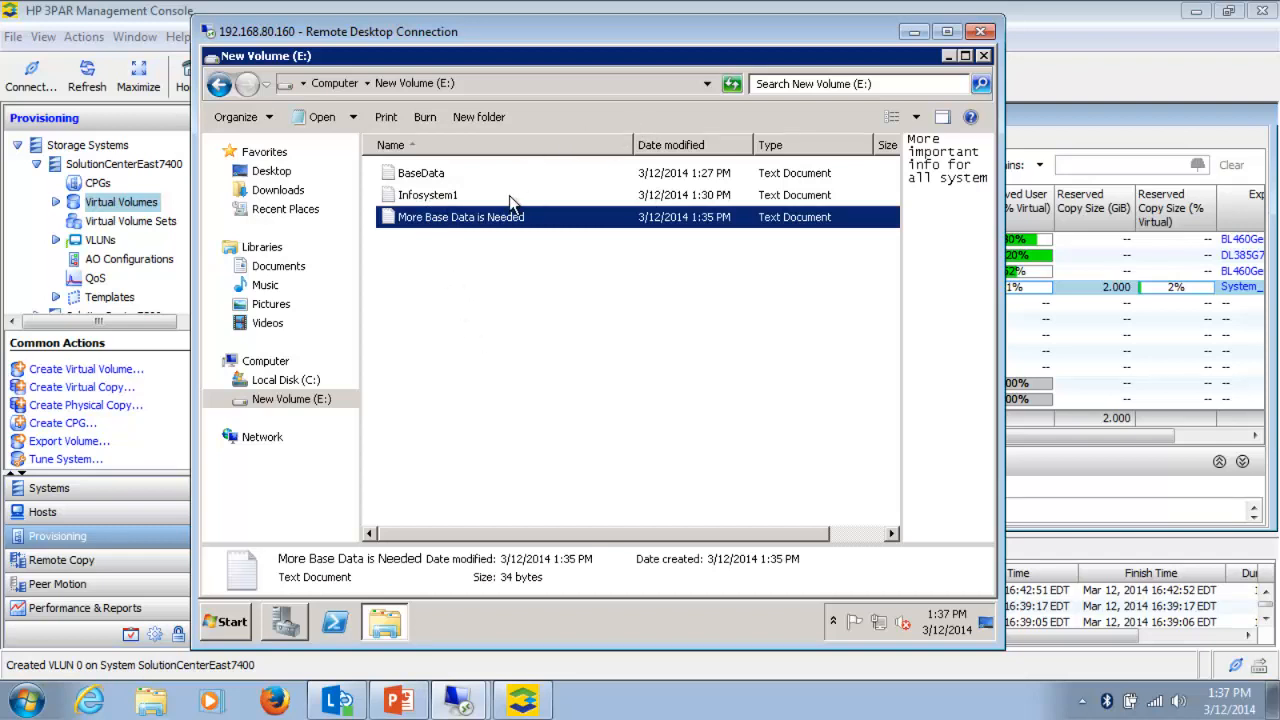
Return to the HP 3PAR Management Console and create a read/write virtual copy of Base with the user-defined name VC_Sys3.
{"action": "left_click", "coordinate": [1073, 45]}
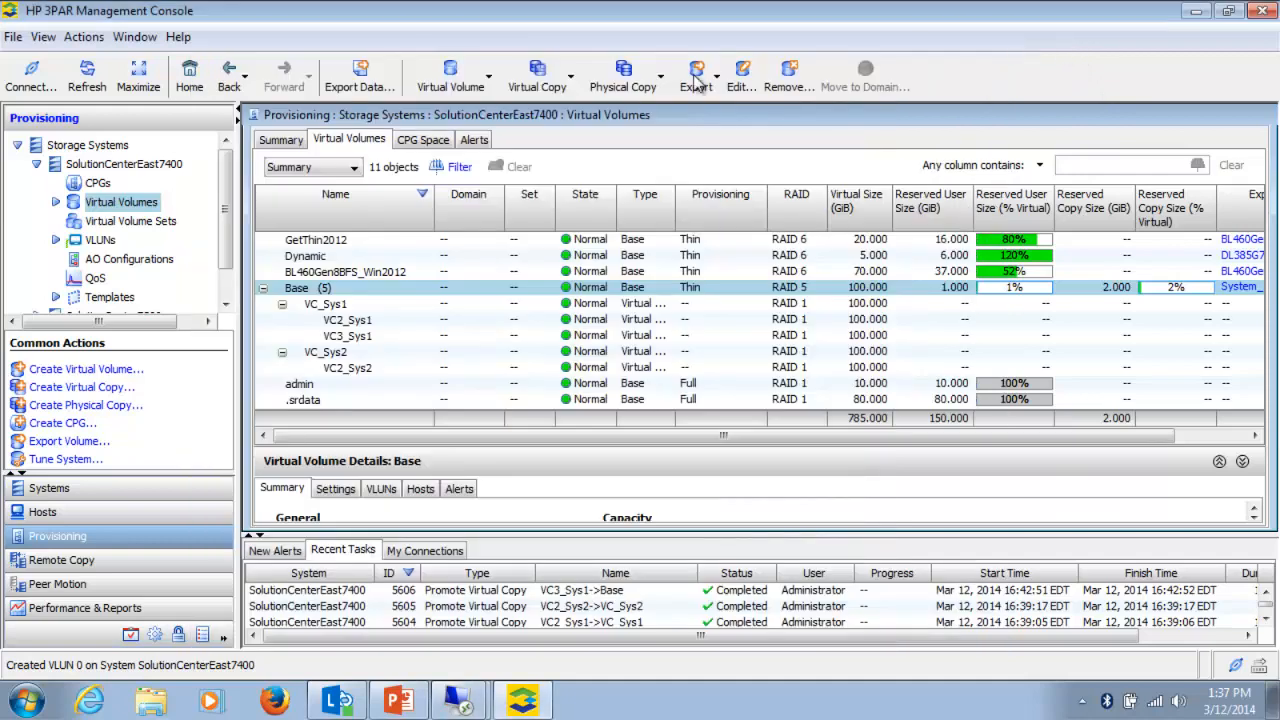
{"action": "right_click", "coordinate": [296, 289]}
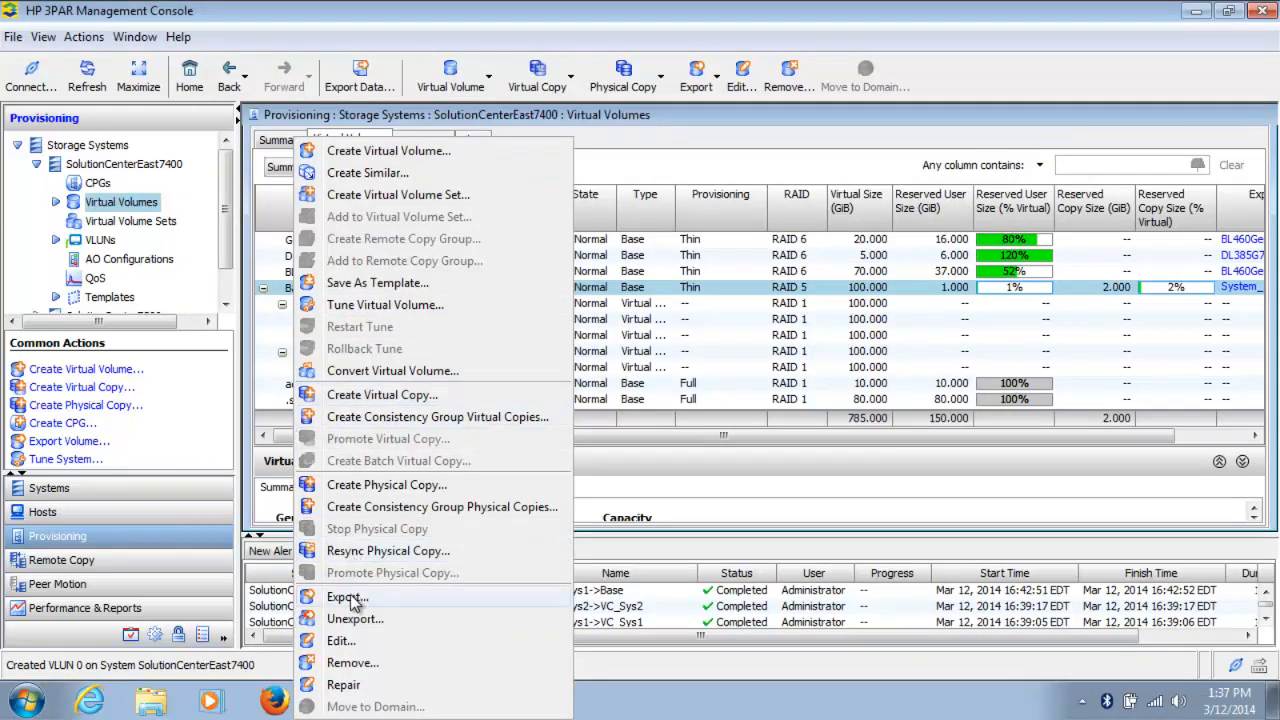
{"action": "left_click", "coordinate": [347, 397]}
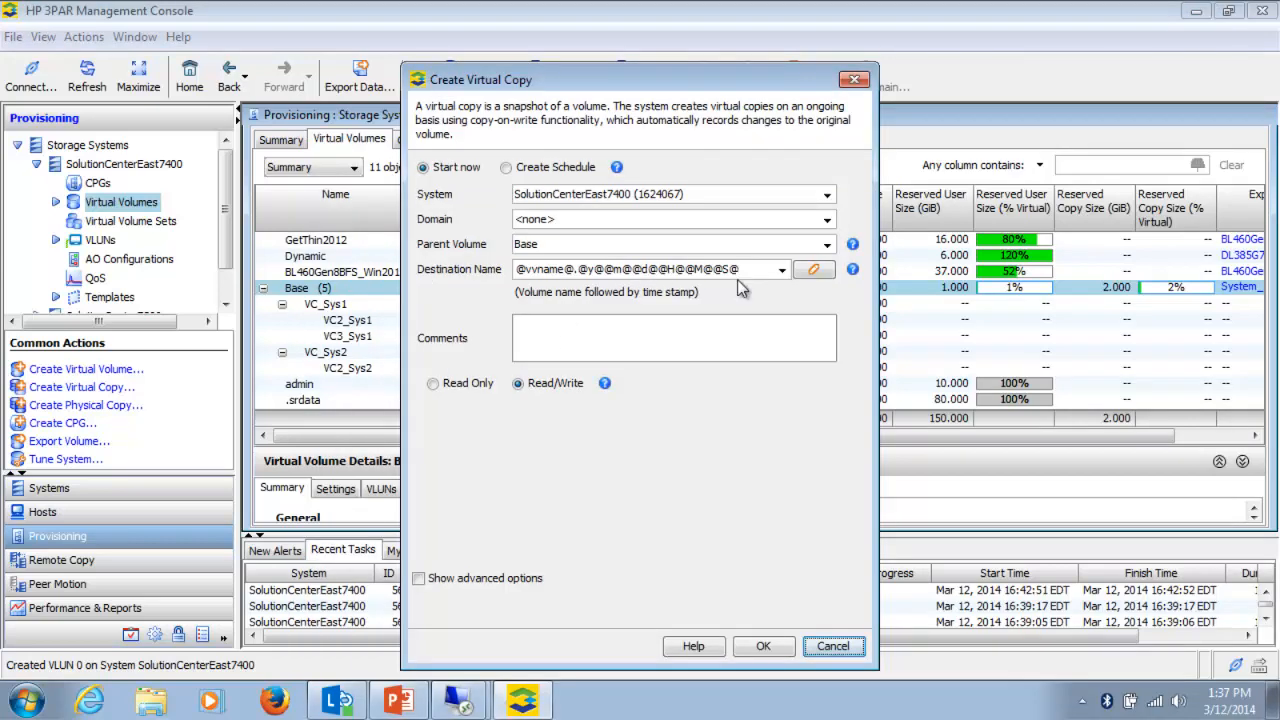
{"action": "left_click", "coordinate": [781, 271]}
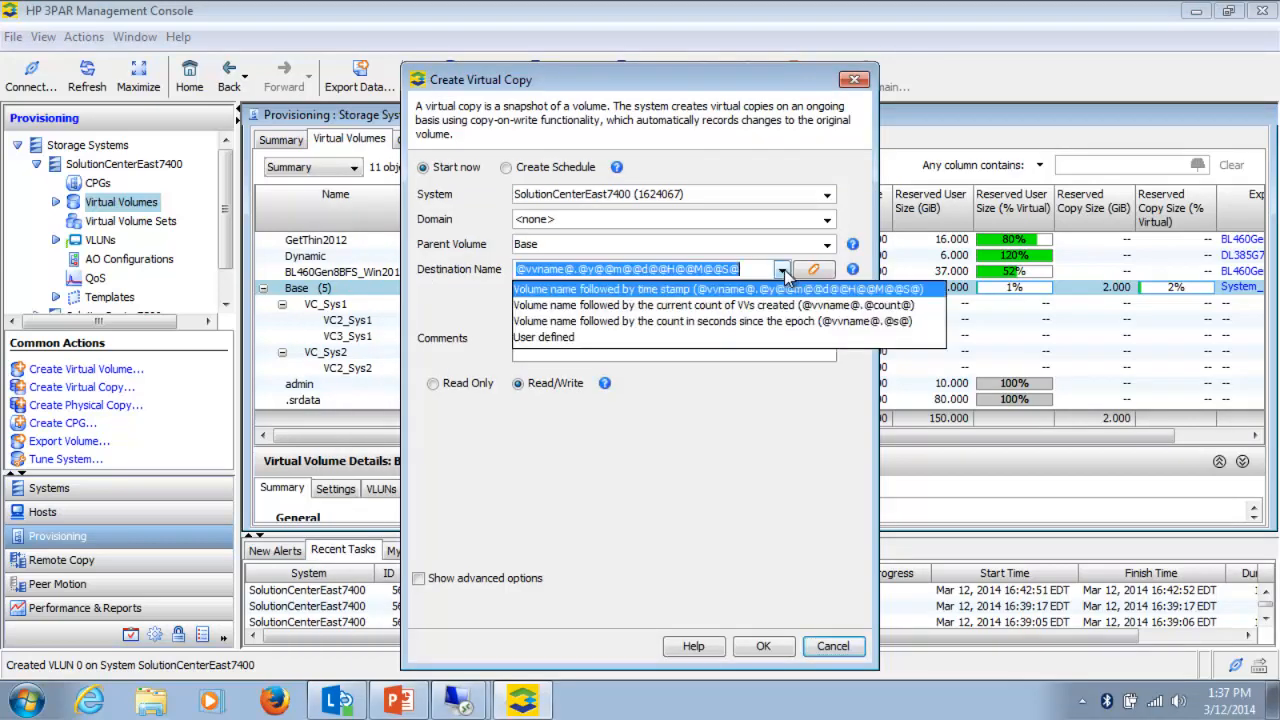
{"action": "left_click", "coordinate": [568, 336]}
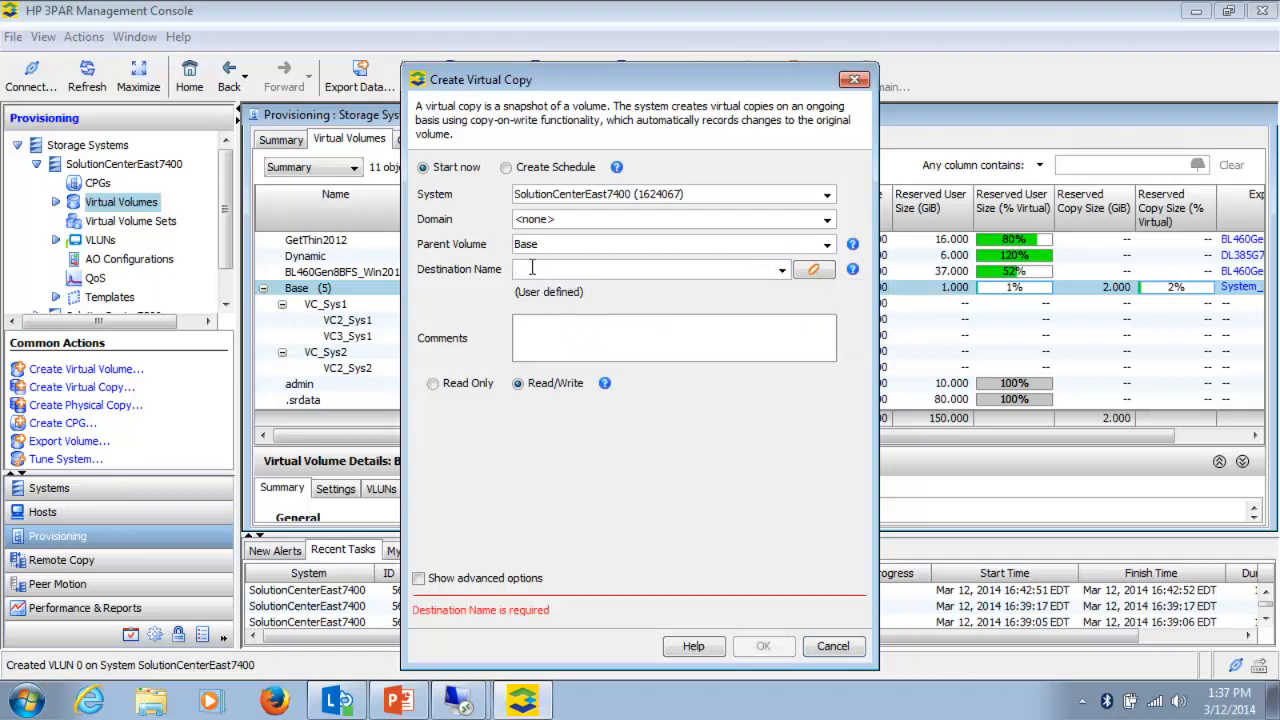
{"action": "type", "text": "VC_Sys3"}
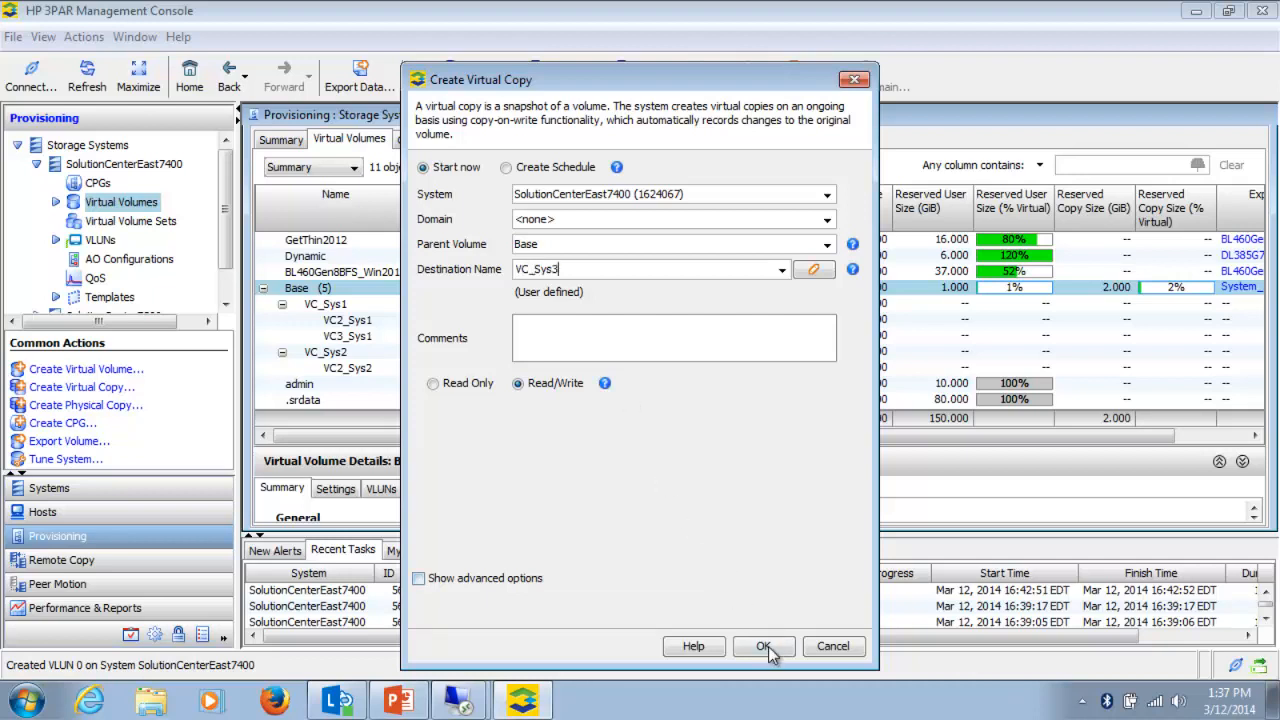
{"action": "left_click", "coordinate": [766, 646]}
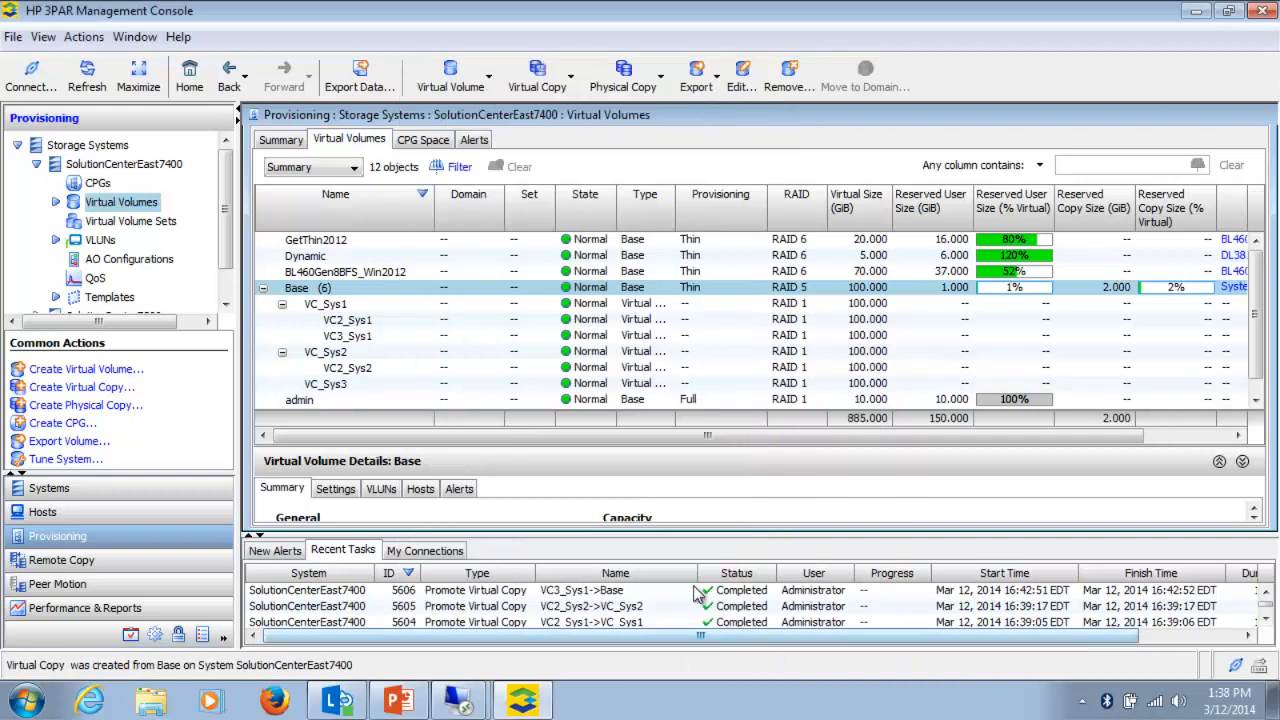
Export virtual copy VC_Sys3 to host System_2_Windows2008_Move_Me with LUN 0.
{"action": "left_click", "coordinate": [336, 385]}
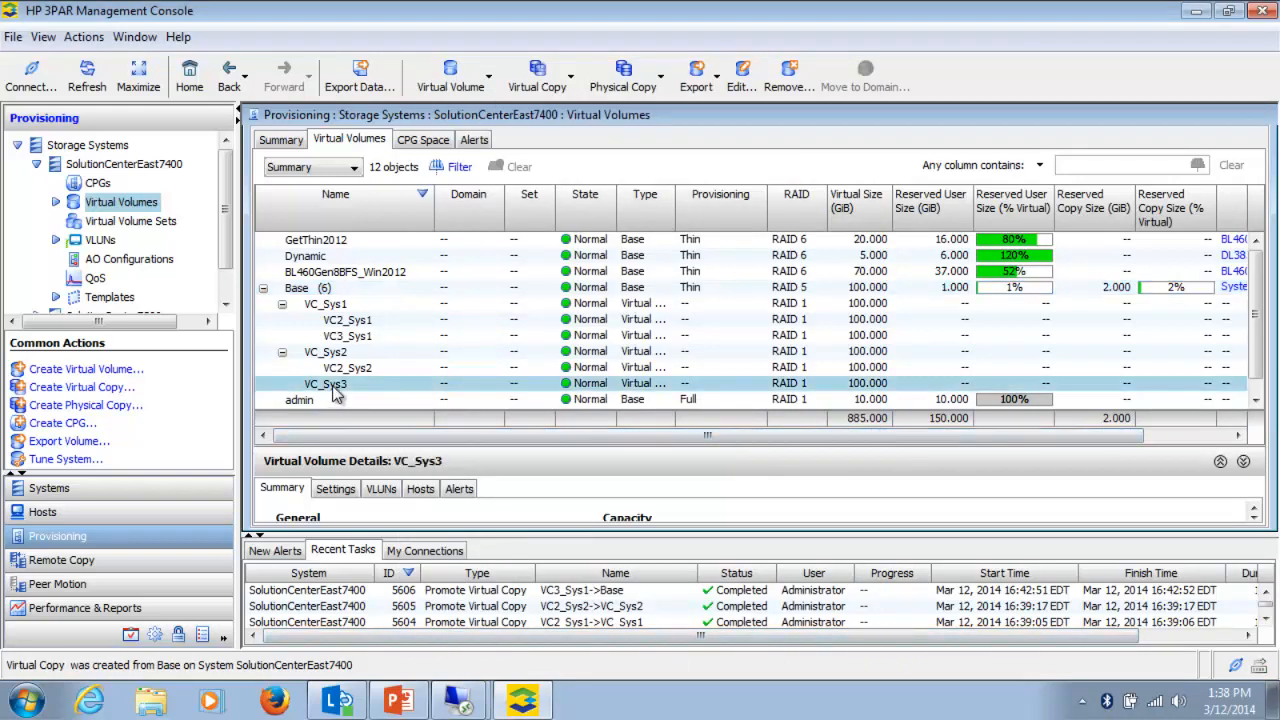
{"action": "right_click", "coordinate": [336, 393]}
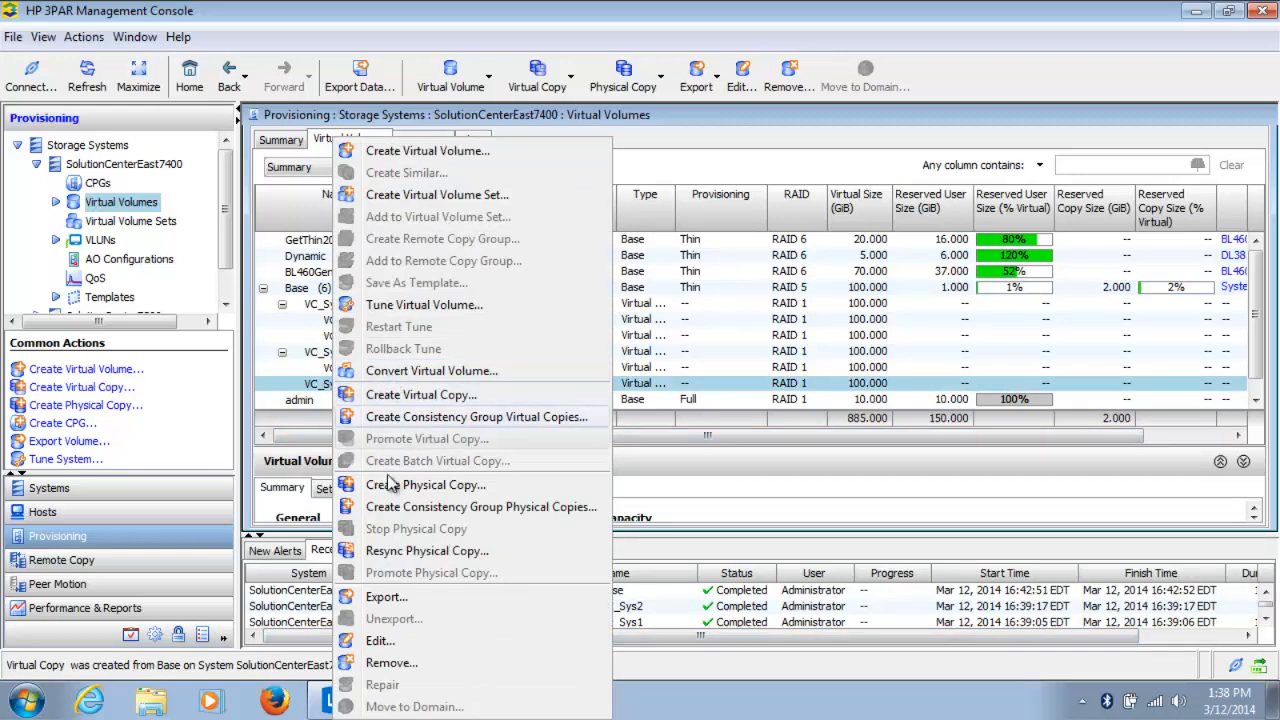
{"action": "left_click", "coordinate": [379, 597]}
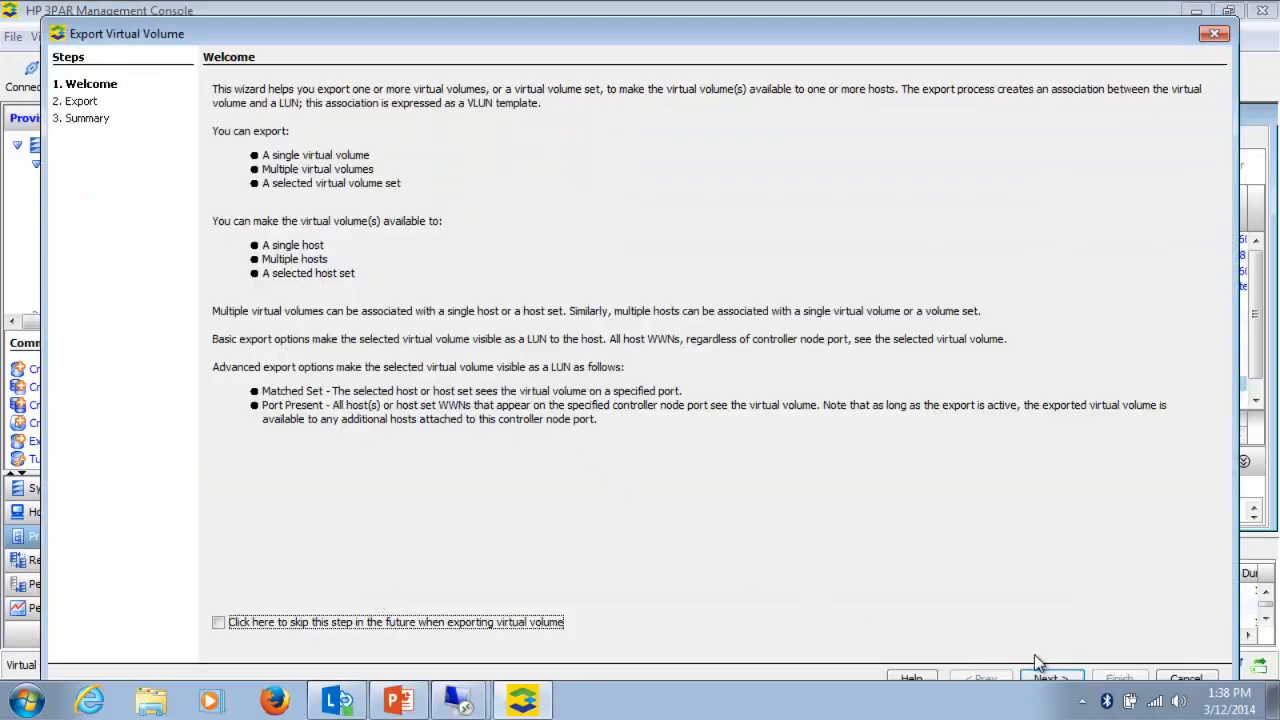
{"action": "left_click", "coordinate": [1042, 673]}
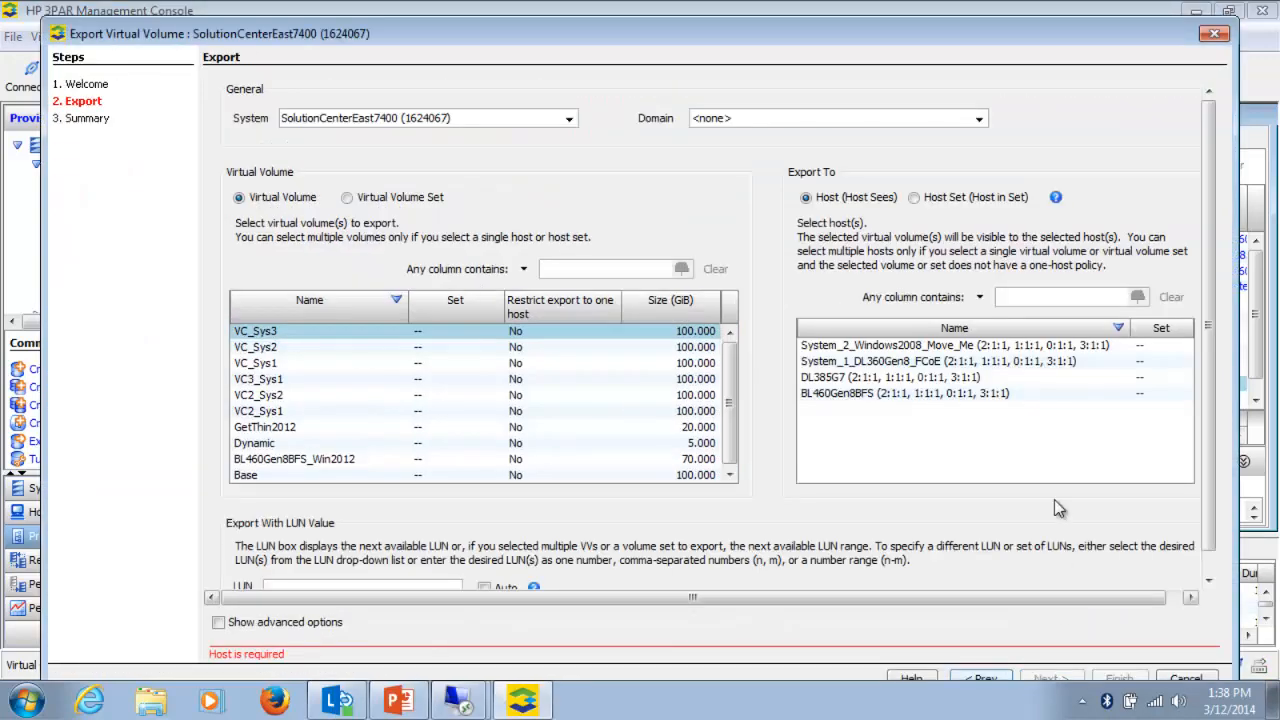
{"action": "left_click", "coordinate": [856, 345]}
{"action": "left_click", "coordinate": [1046, 678]}
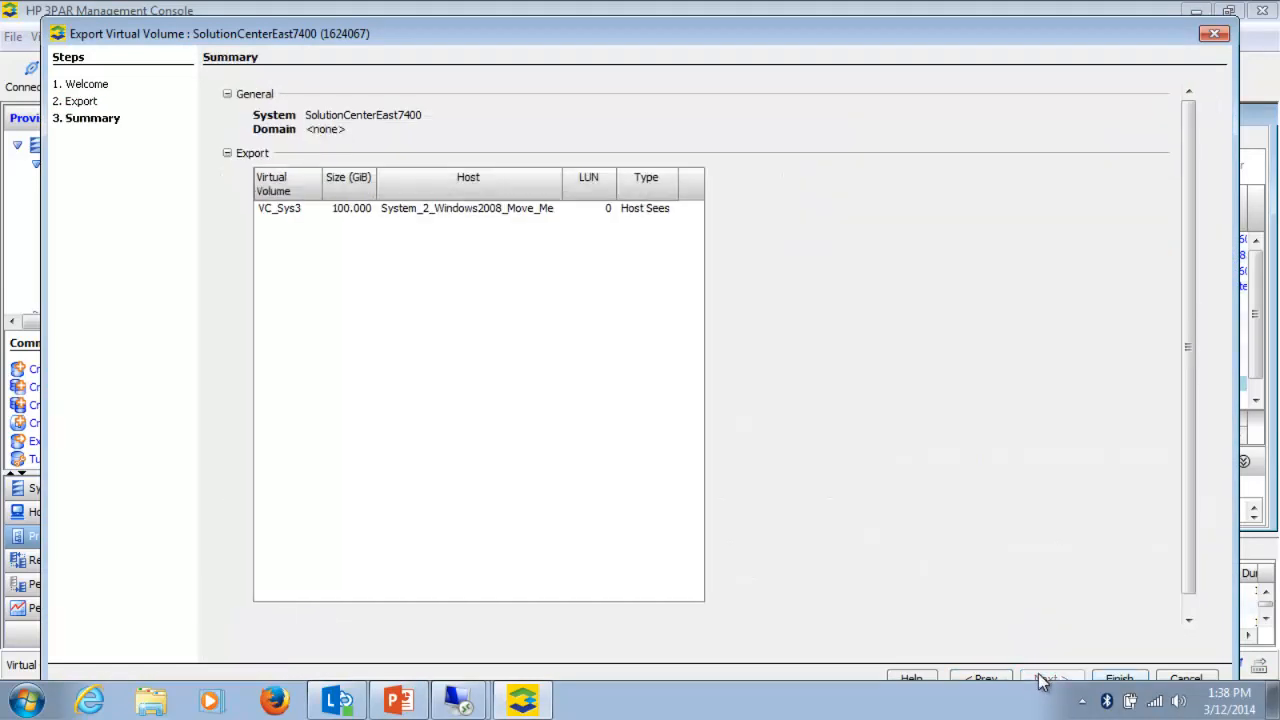
{"action": "left_click", "coordinate": [1120, 678]}
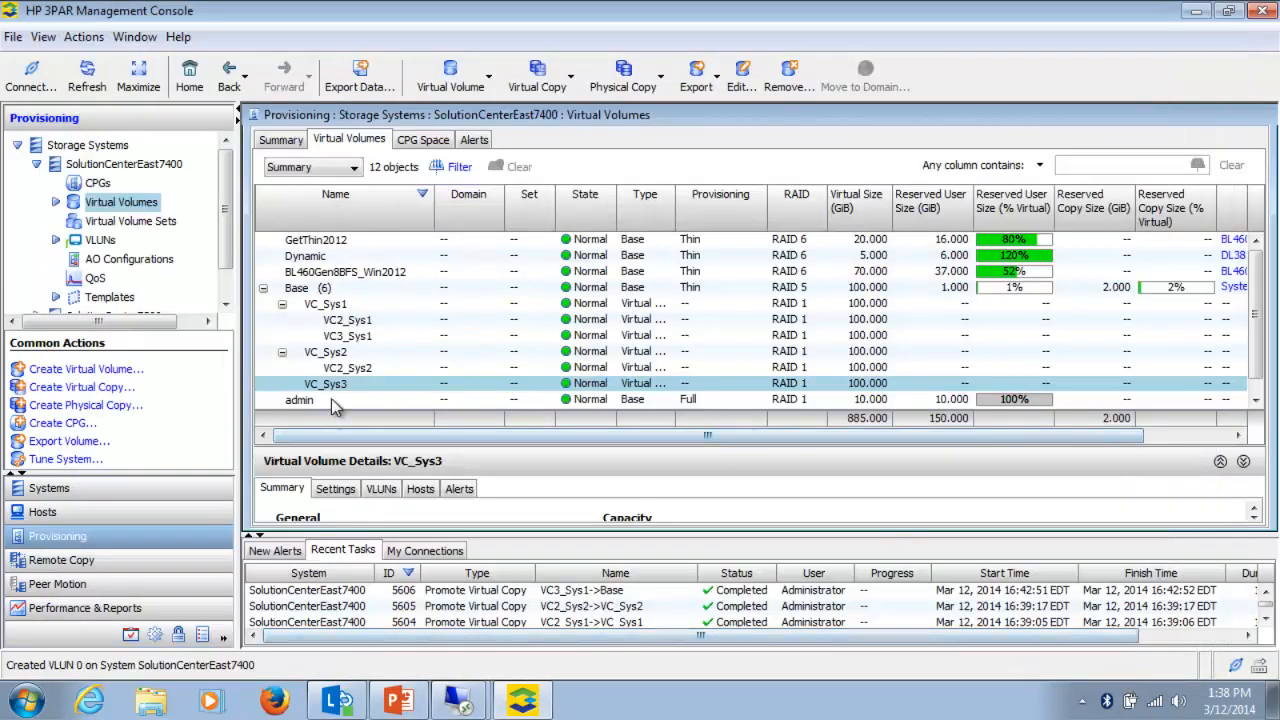
Switch to the Remote Desktop session of host 192.168.80.243, rescan the disks in Disk Management, and bring Disk 1 online.
{"action": "left_click", "coordinate": [458, 690]}
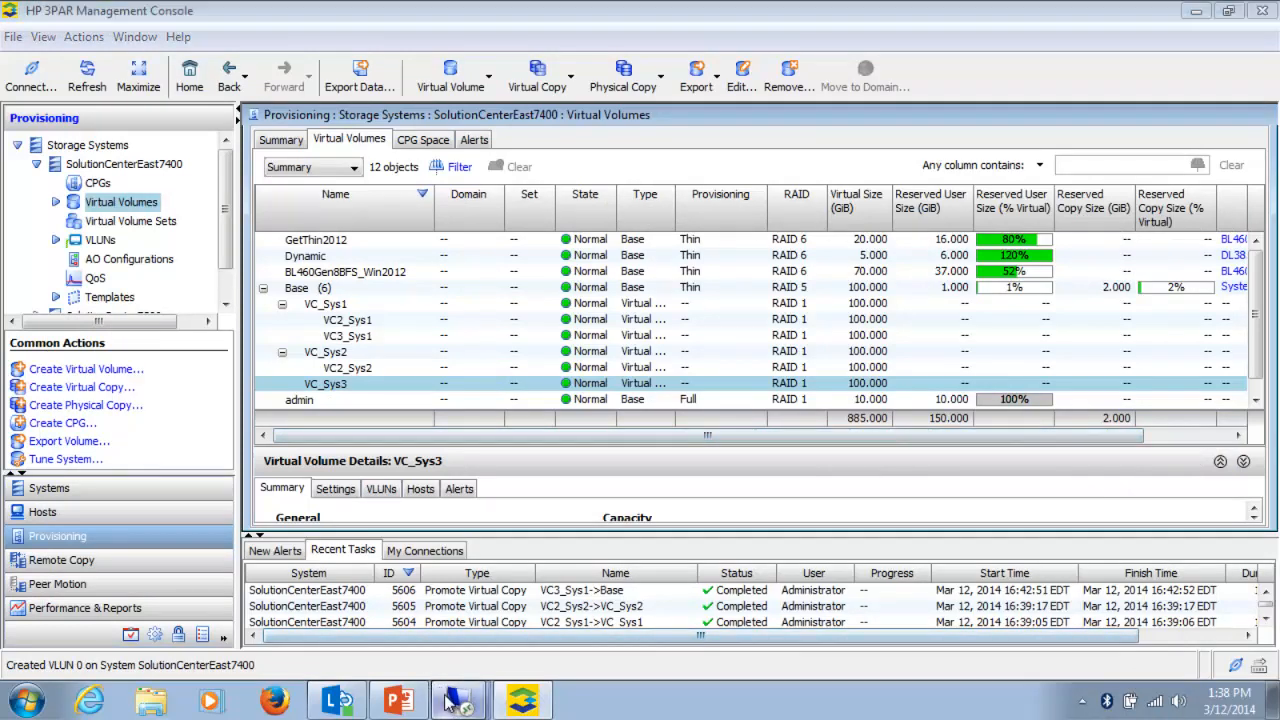
{"action": "left_click", "coordinate": [460, 655]}
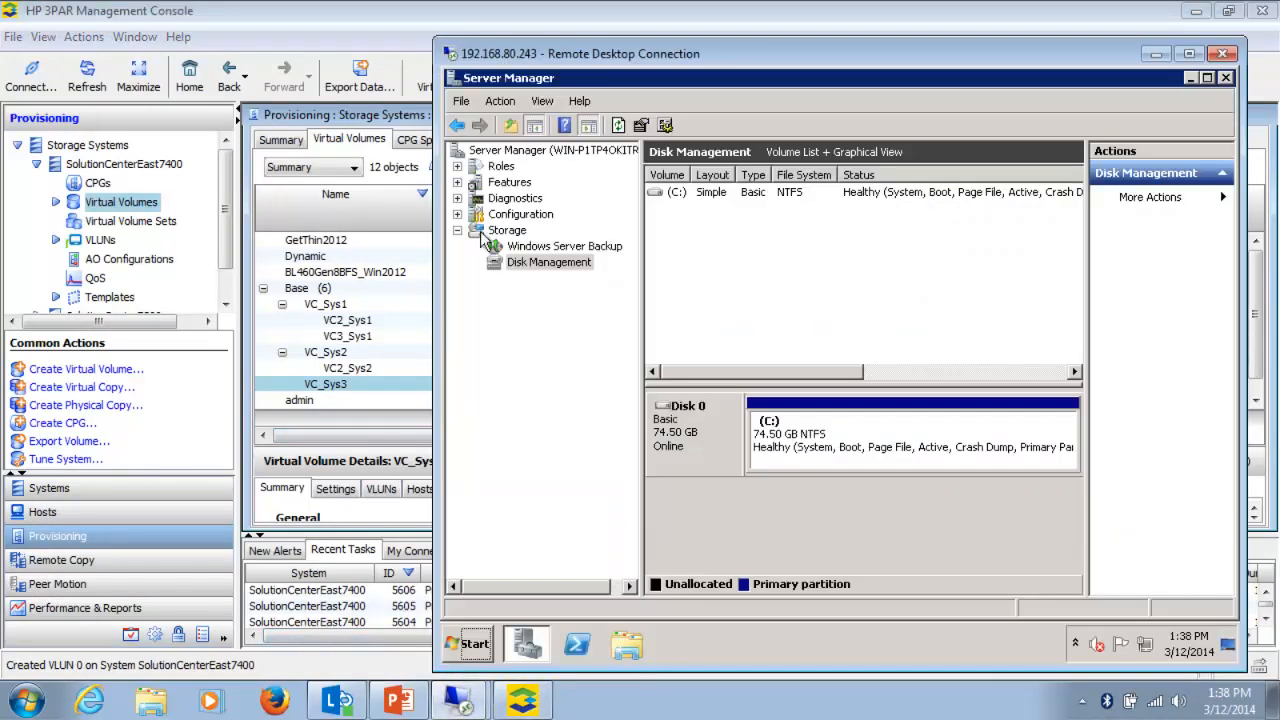
{"action": "left_click", "coordinate": [500, 101]}
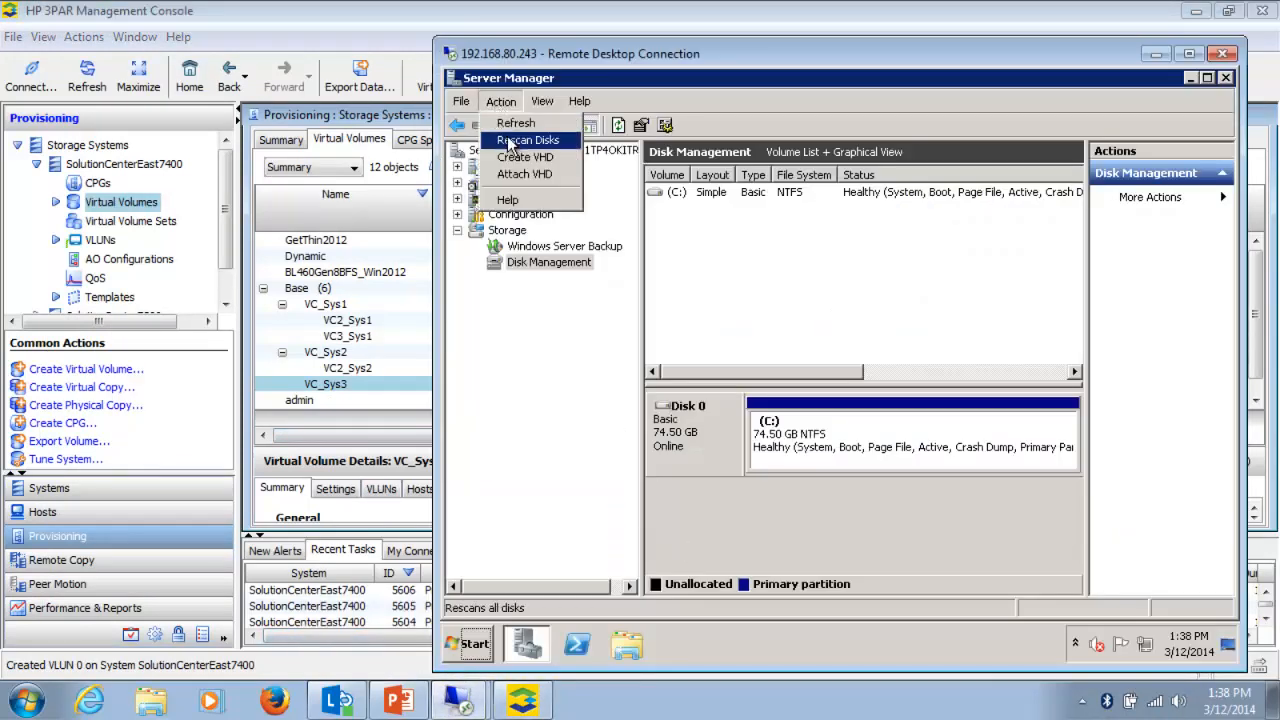
{"action": "left_click", "coordinate": [513, 140]}
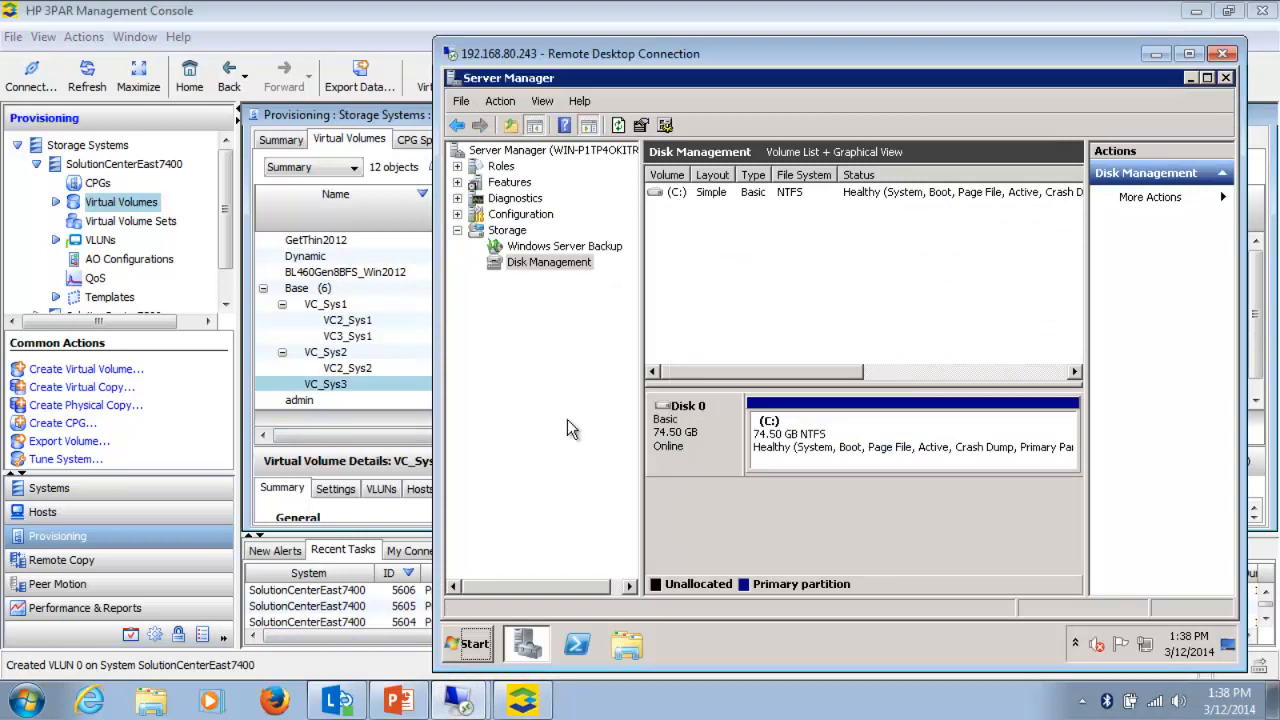
{"action": "left_click", "coordinate": [500, 101]}
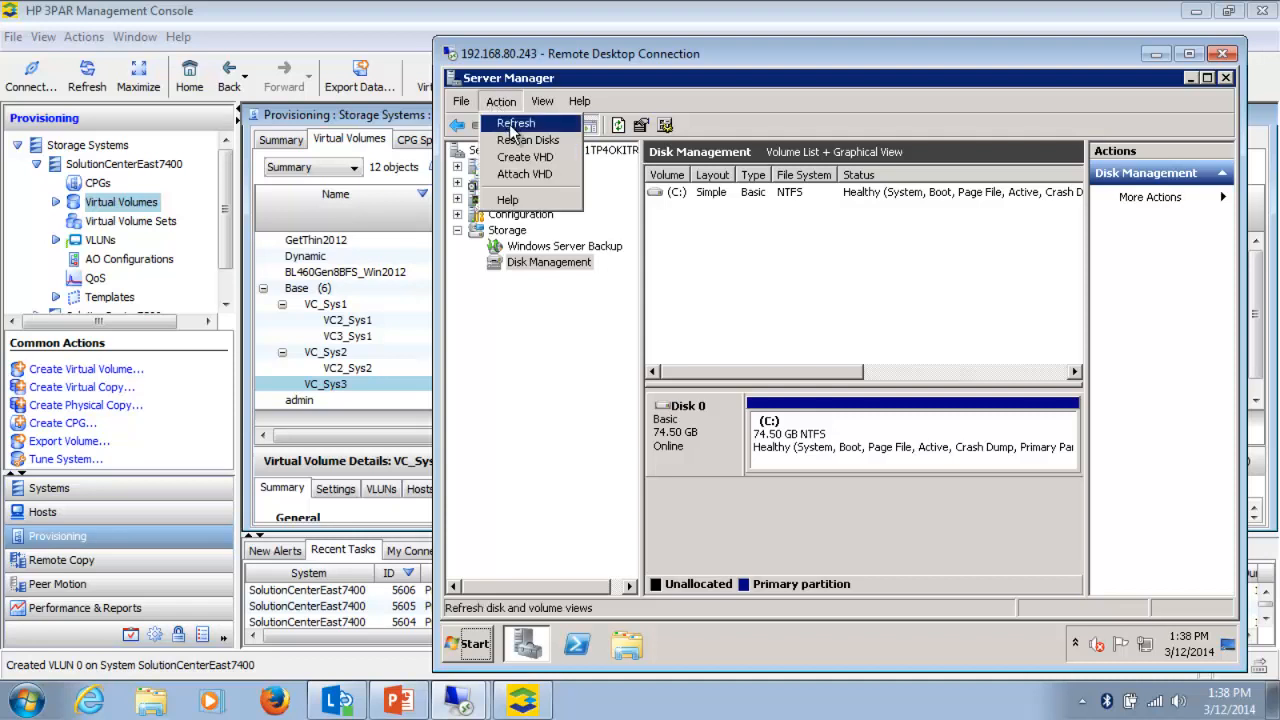
{"action": "left_click", "coordinate": [515, 140]}
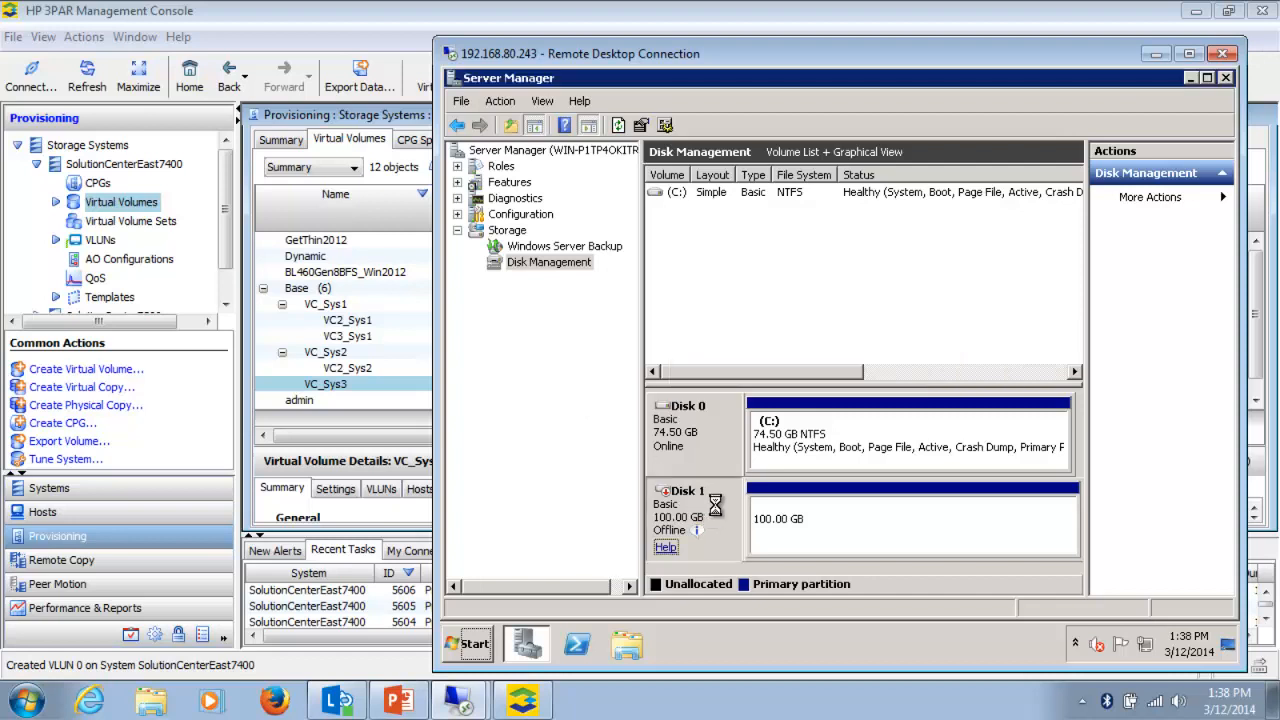
{"action": "right_click", "coordinate": [715, 505]}
{"action": "left_click", "coordinate": [728, 515]}
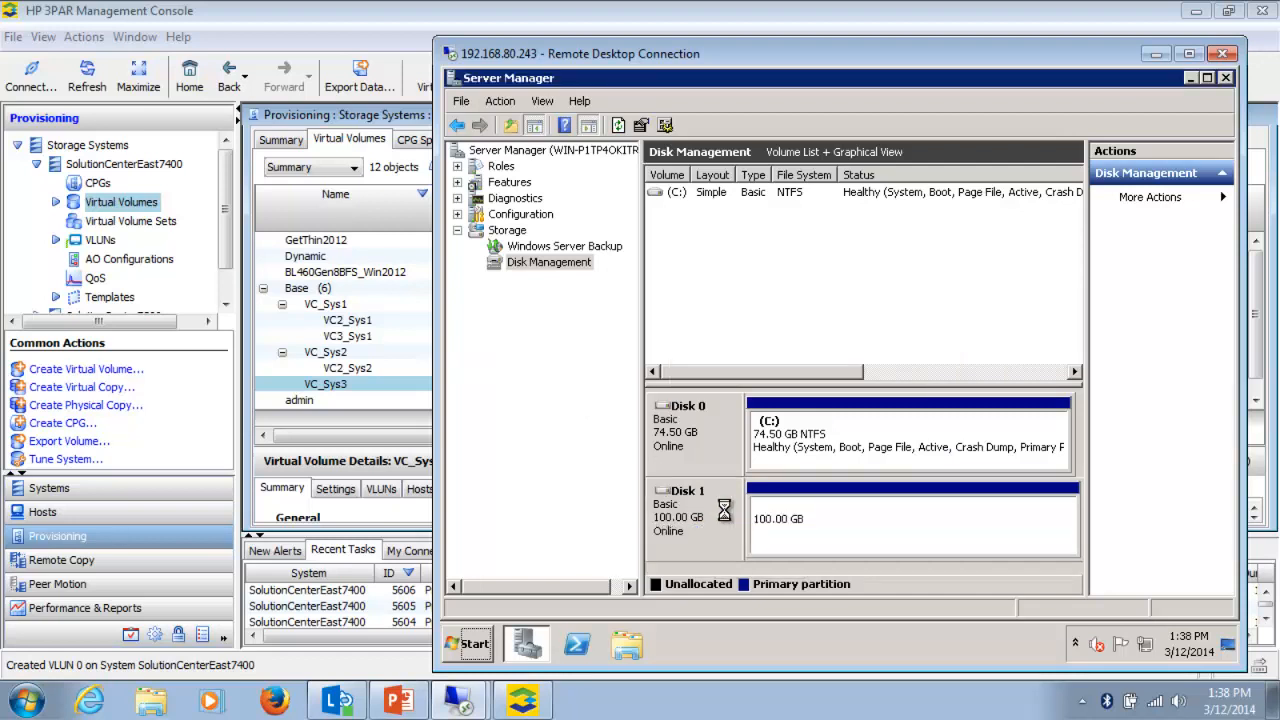
Open New Volume (D:) in the file explorer to check which files it contains.
{"action": "left_click", "coordinate": [476, 645]}
{"action": "left_click", "coordinate": [700, 320]}
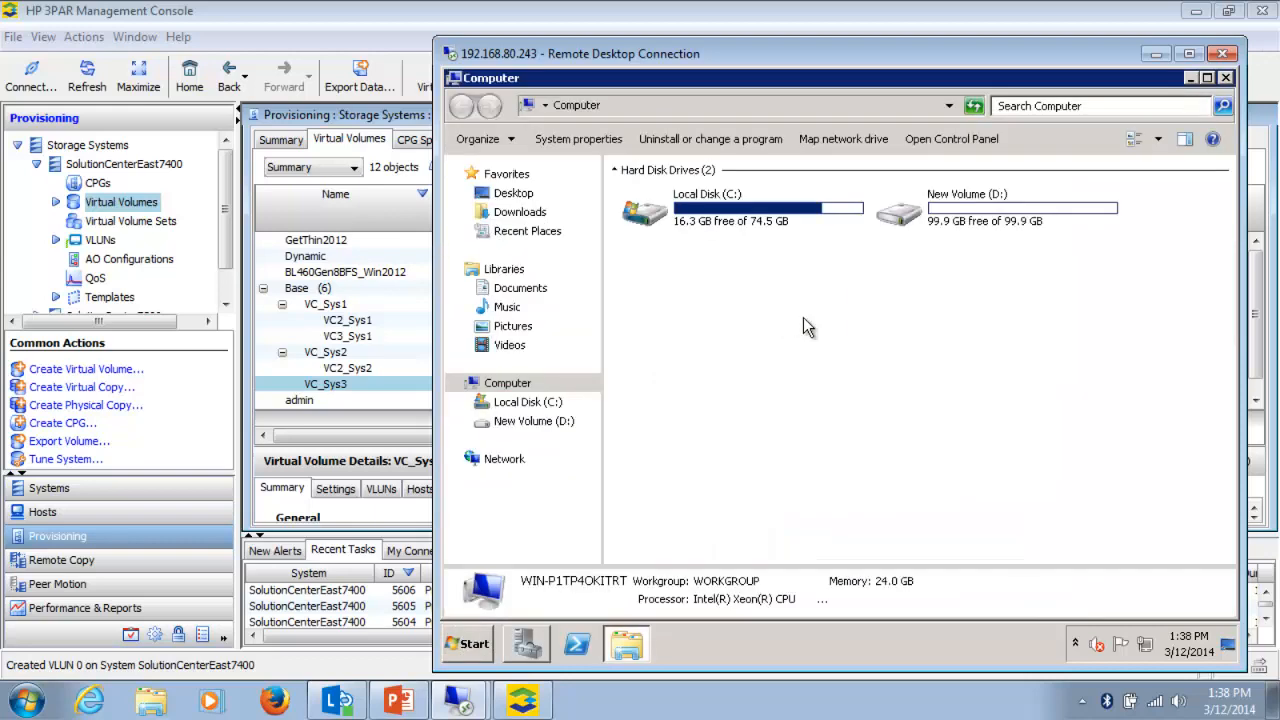
{"action": "double_click", "coordinate": [908, 212]}
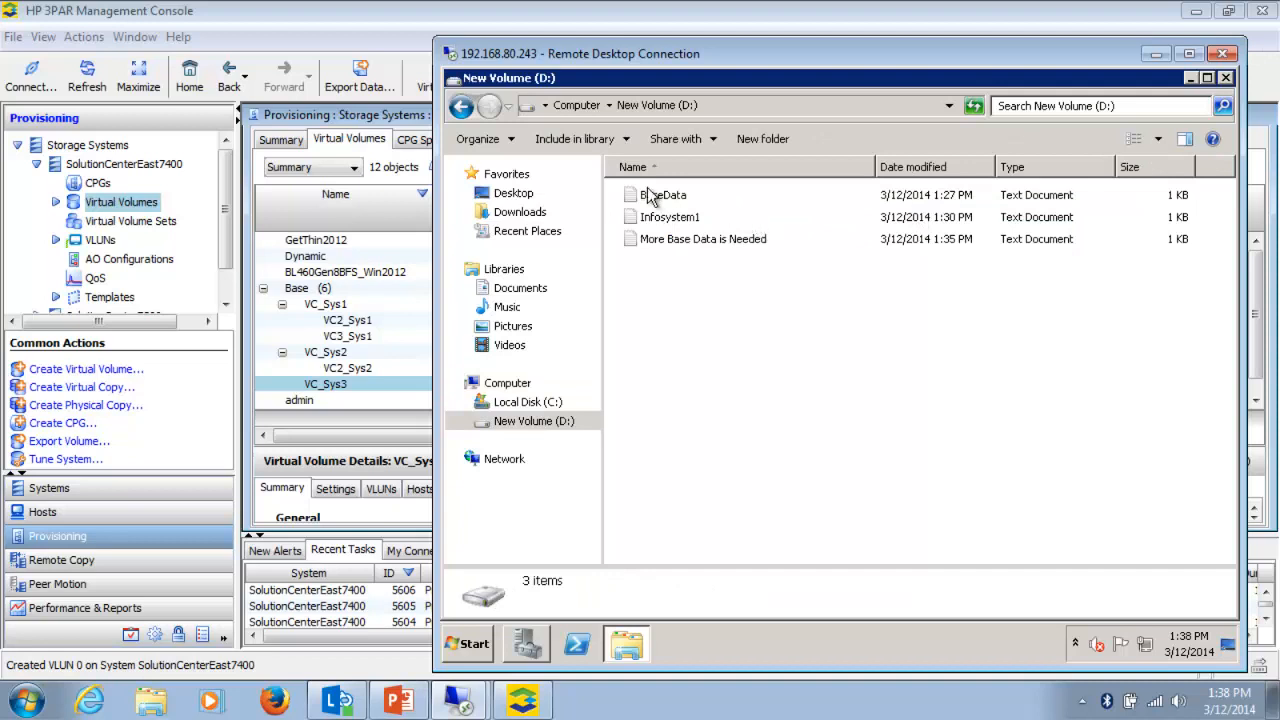